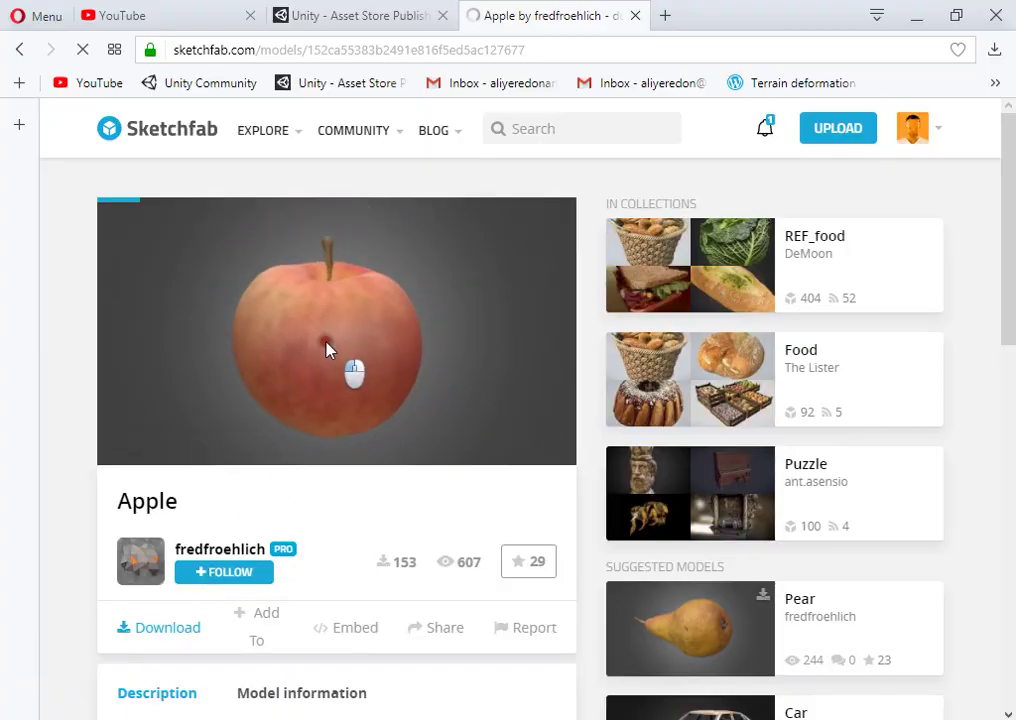
# - Review the model information and licence of the Apple model on its Sketchfab page
pyautogui.scroll(-3, 326, 431)
pyautogui.scroll(2, 345, 517)
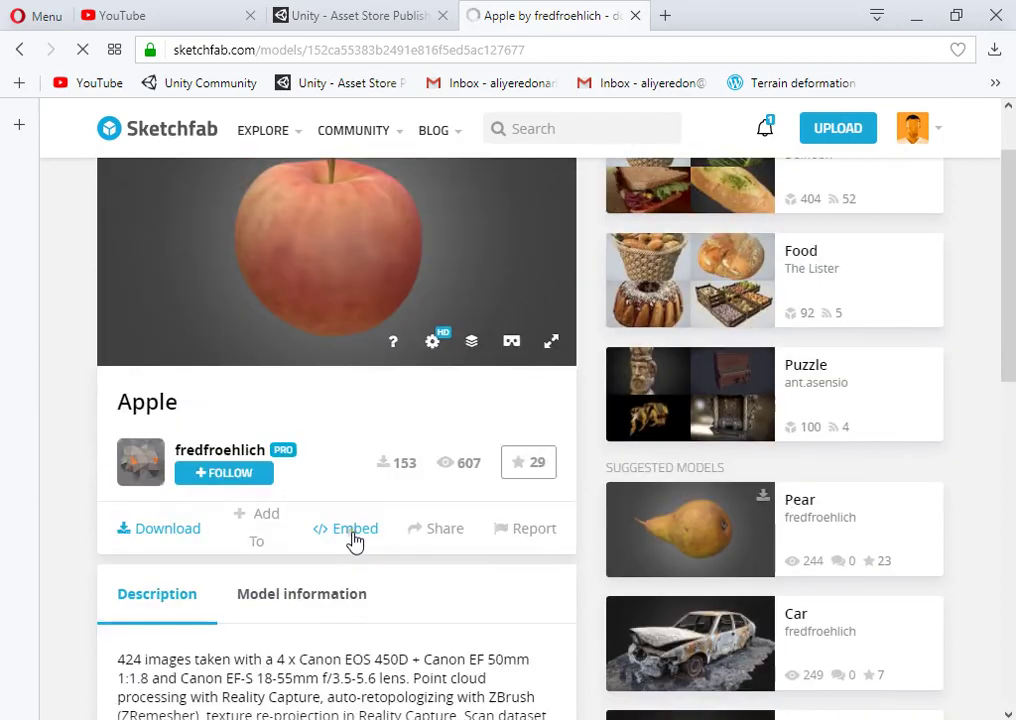
pyautogui.click(302, 593)
pyautogui.scroll(-2, 420, 527)
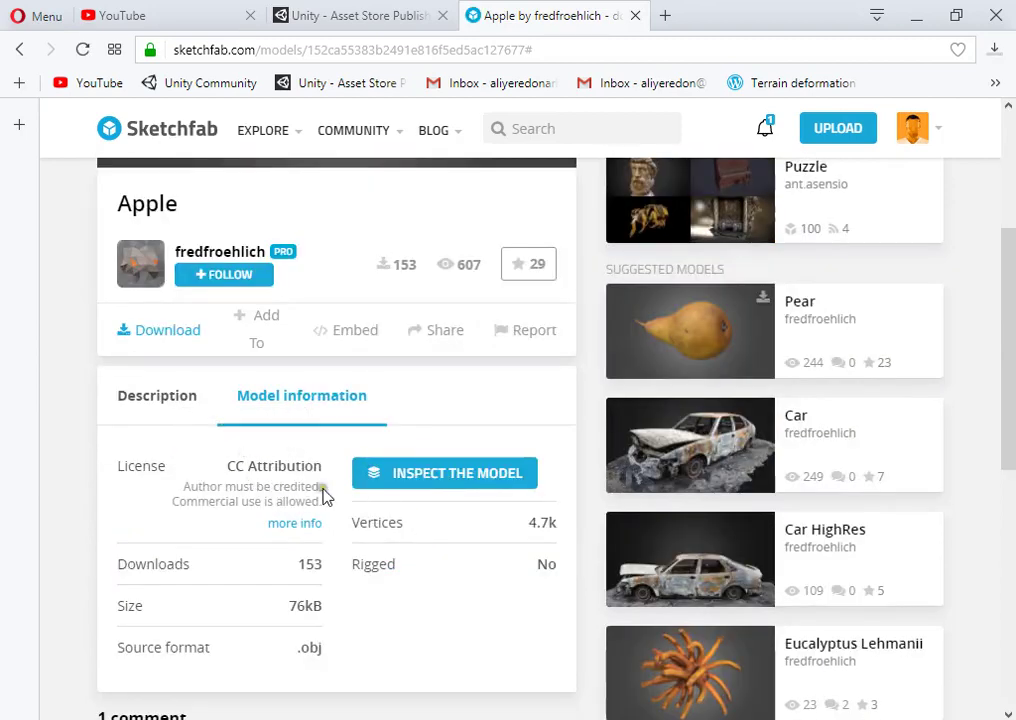
pyautogui.click(230, 521)
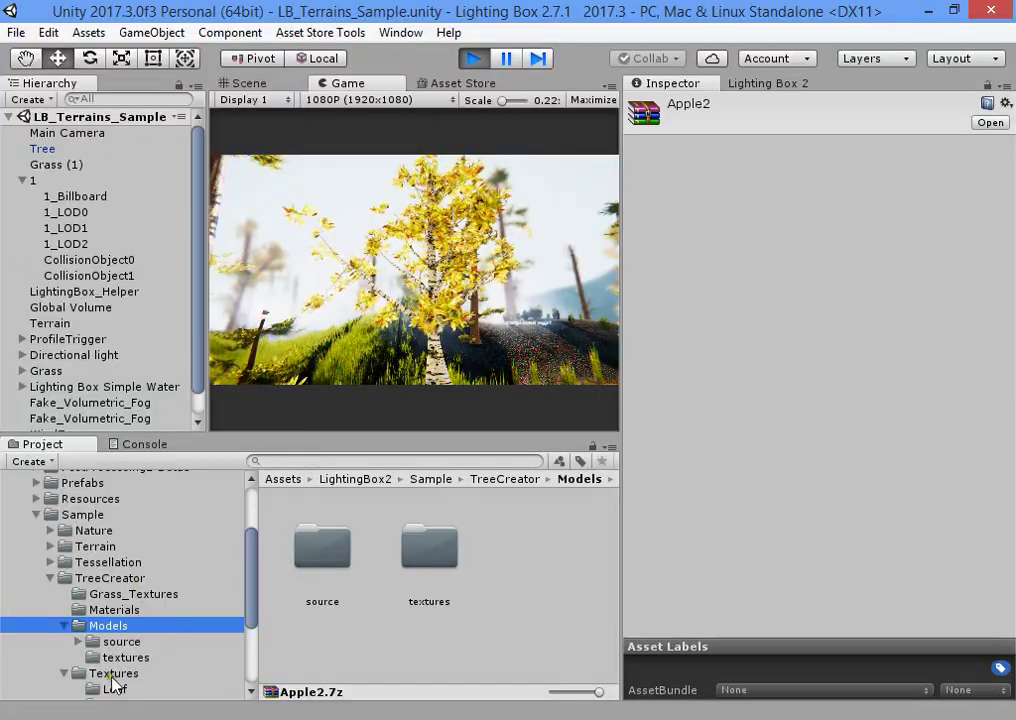
# - Move the Apple2 folder out of source directly into Models, and delete the leftover source and textures folders
pyautogui.click(97, 643)
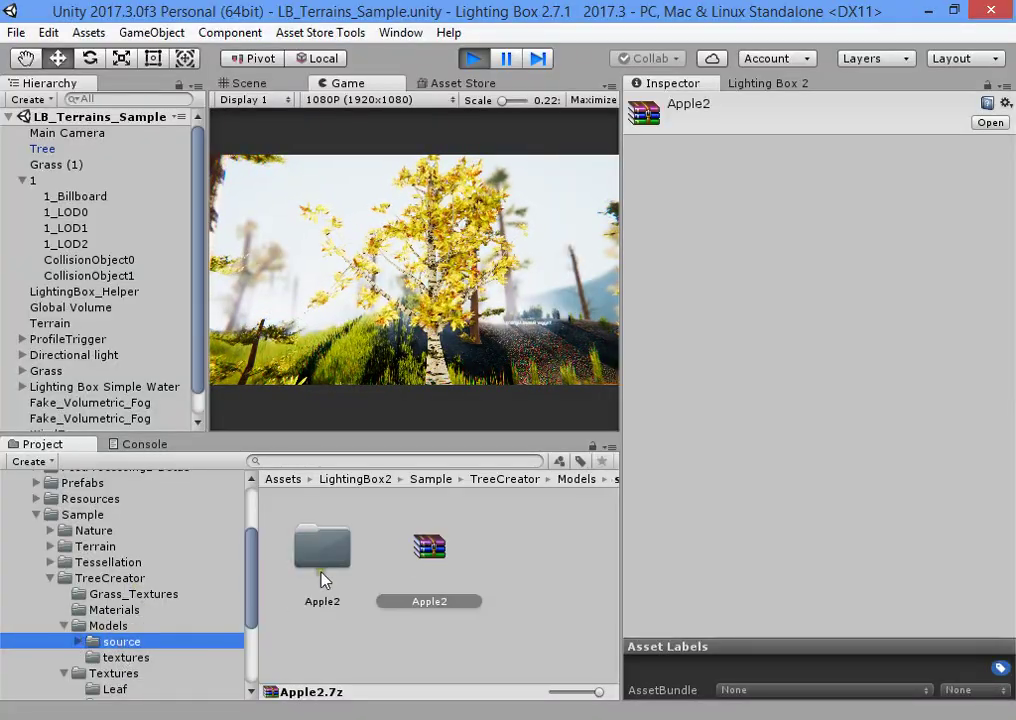
pyautogui.moveTo(323, 580); pyautogui.dragTo(138, 627)
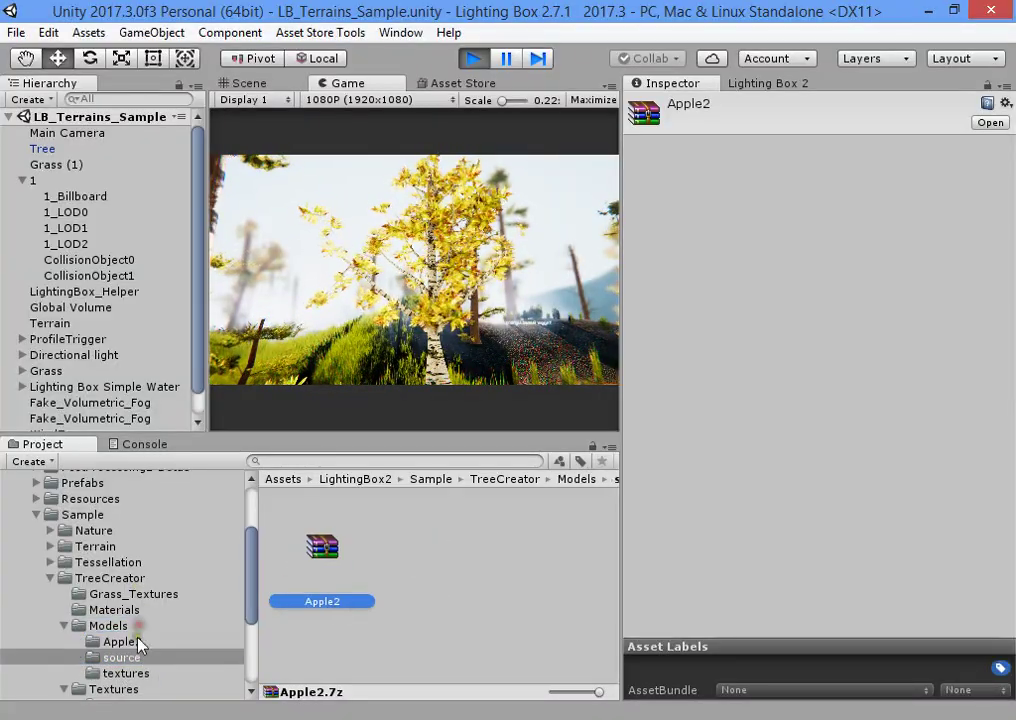
pyautogui.click(160, 658)
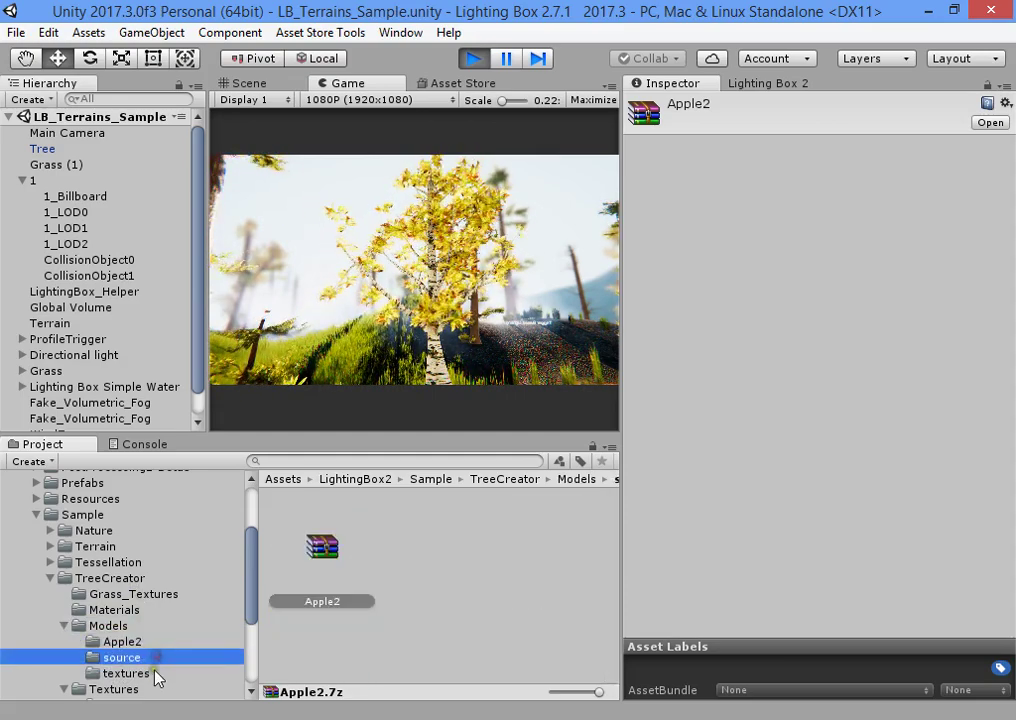
pyautogui.keyDown('ctrl'); pyautogui.click(157, 673); pyautogui.keyUp('ctrl')
pyautogui.press('Delete')
pyautogui.press('Return')
# - Place the apple2_UV model from the Apple2 folder in the scene on the grass near the tree
pyautogui.click(161, 642)
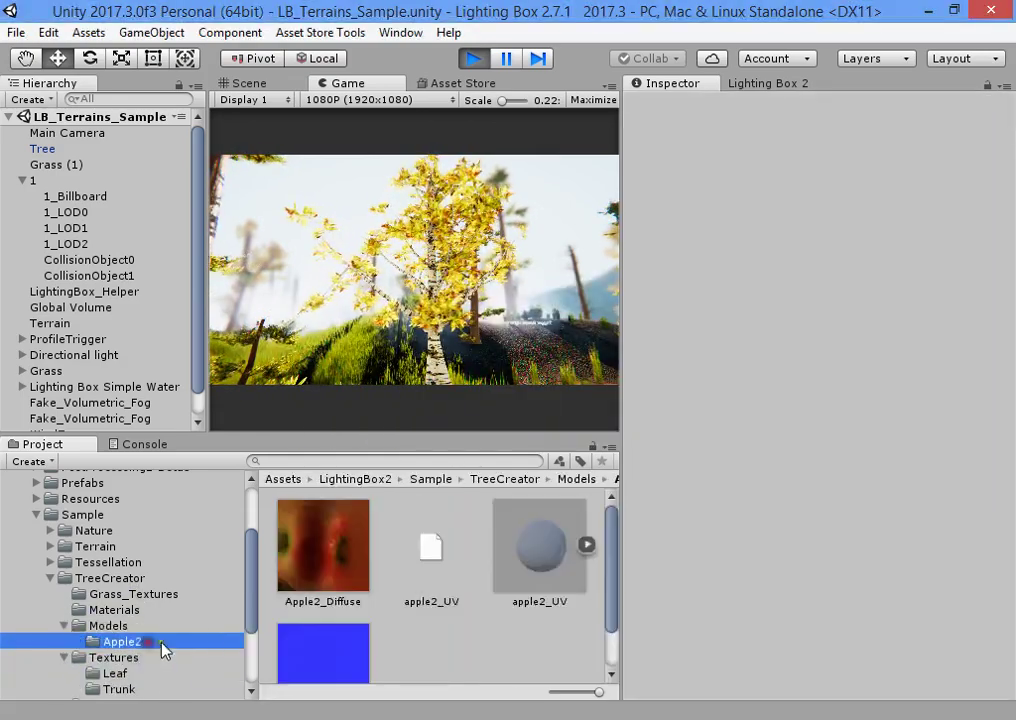
pyautogui.click(250, 83)
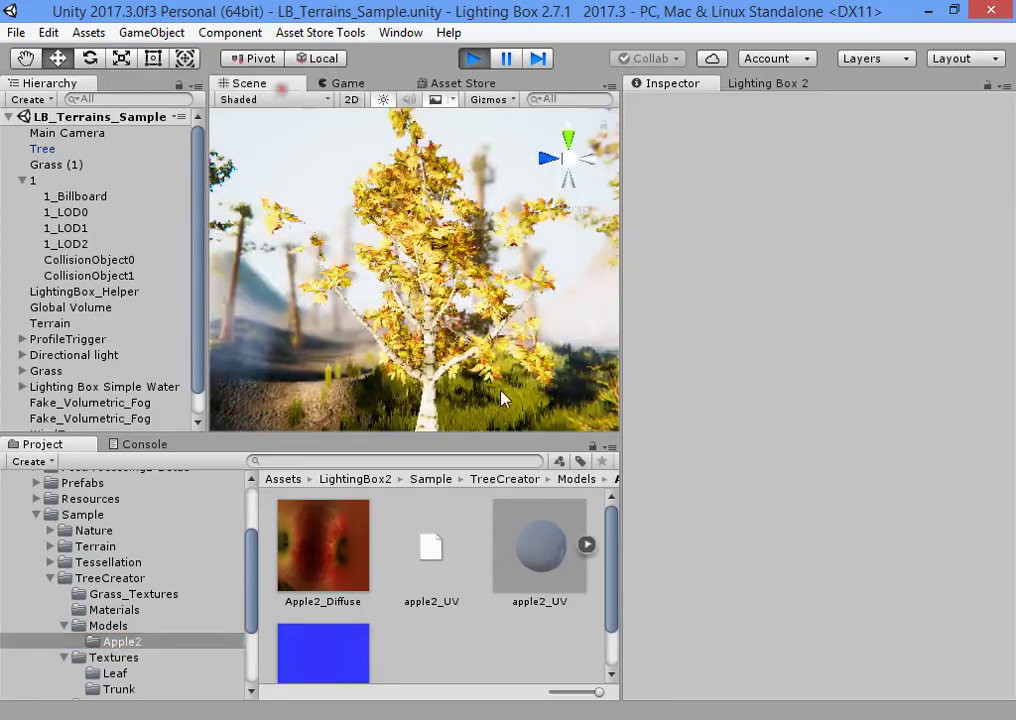
pyautogui.moveTo(530, 585); pyautogui.dragTo(529, 385)
pyautogui.press('w')
pyautogui.moveTo(521, 370); pyautogui.dragTo(437, 353, button='right')
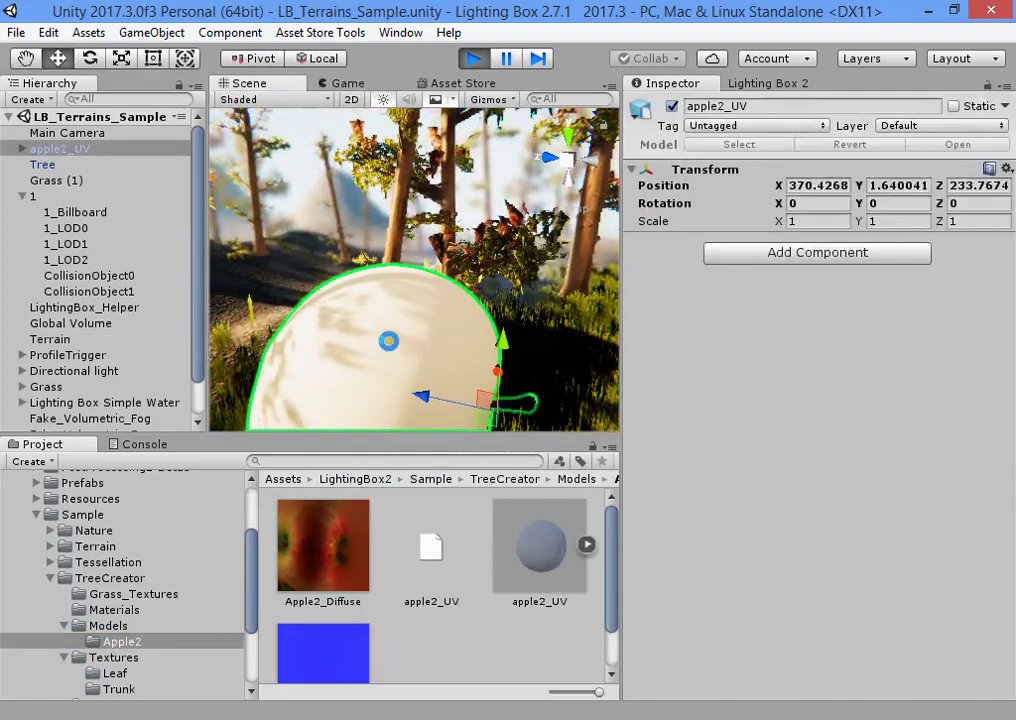
# - Examine the apple's mesh density in Wireframe display and return the scene view to Shaded
pyautogui.click(282, 99)
pyautogui.click(130, 106)
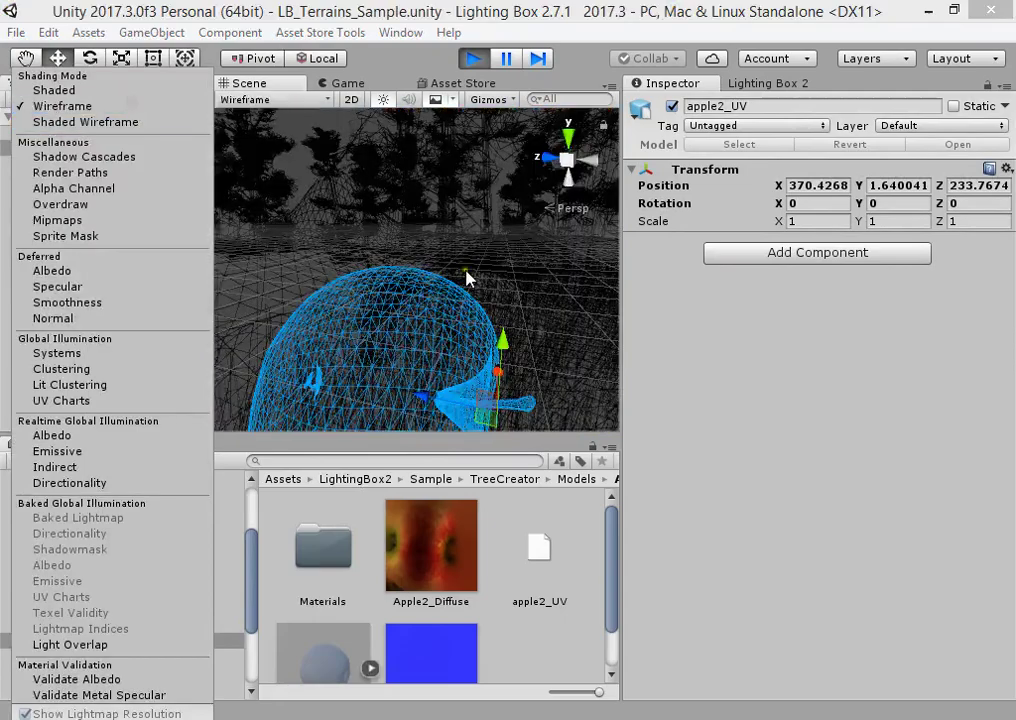
pyautogui.press('w')
pyautogui.moveTo(466, 272)
pyautogui.mouseDown(button='right')
pyautogui.moveTo(408, 363)
pyautogui.moveTo(408, 242)
pyautogui.mouseUp(button='right')
pyautogui.click(250, 99)
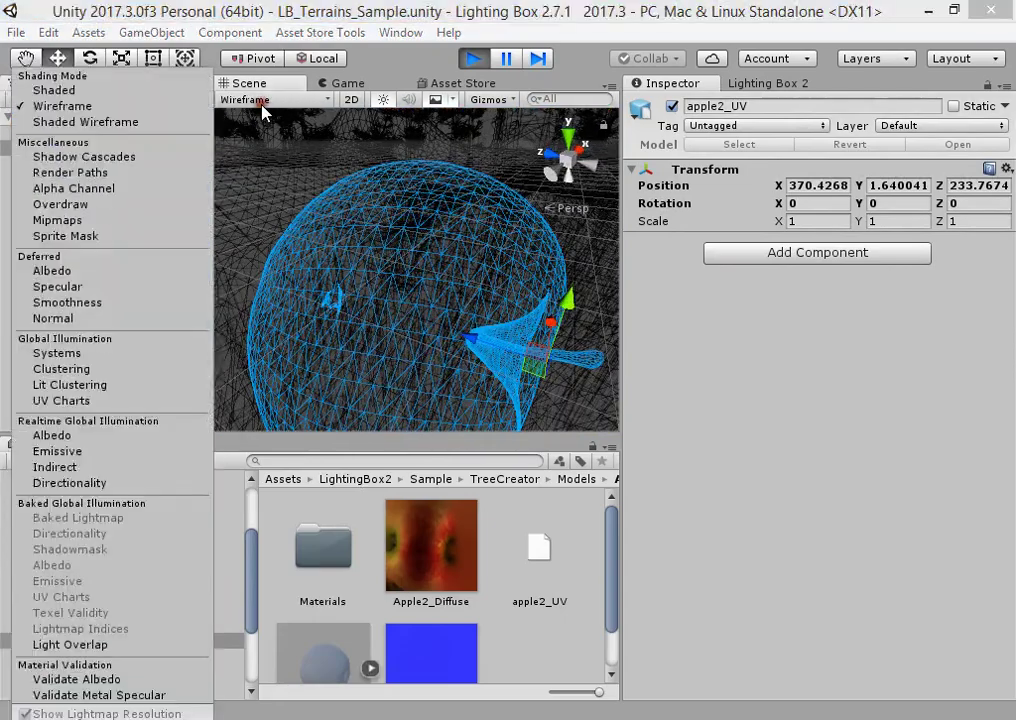
pyautogui.click(120, 91)
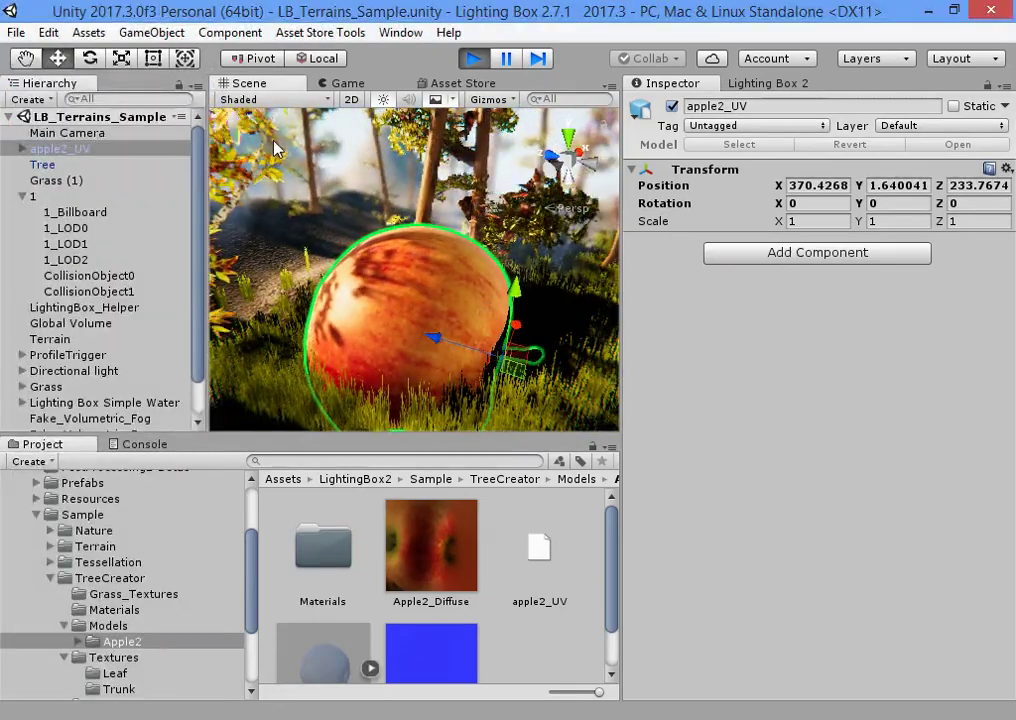
# - Scale the apple uniformly to about 0.39 and rotate it about 89° around X to stand upright
pyautogui.moveTo(421, 331); pyautogui.dragTo(363, 337)
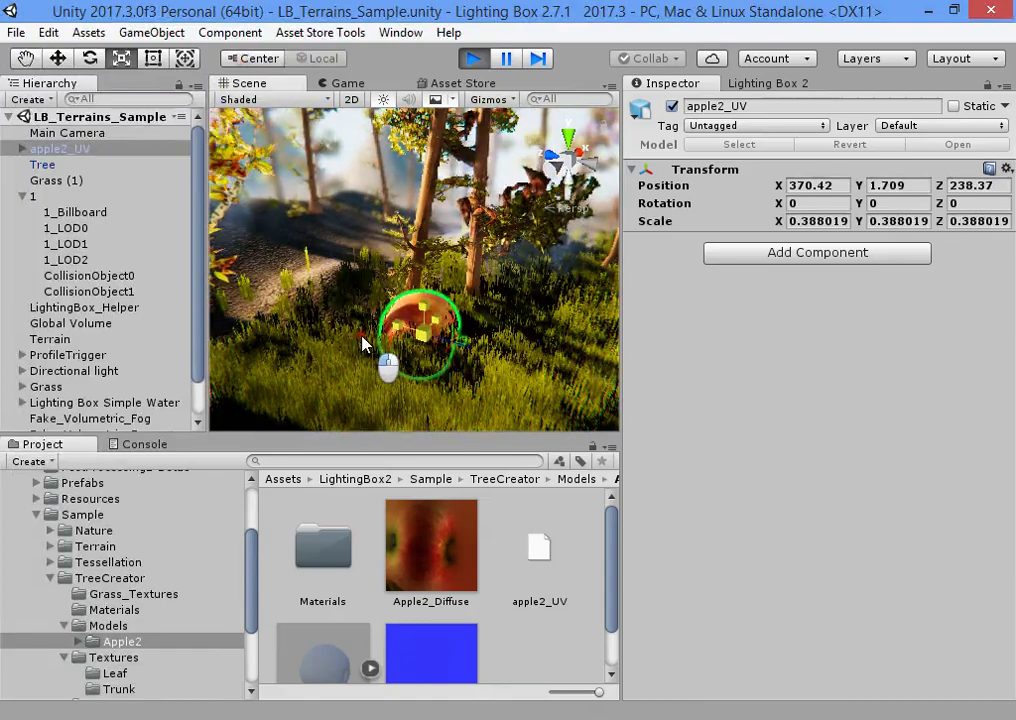
pyautogui.press('e')
pyautogui.moveTo(478, 290); pyautogui.dragTo(195, 161)
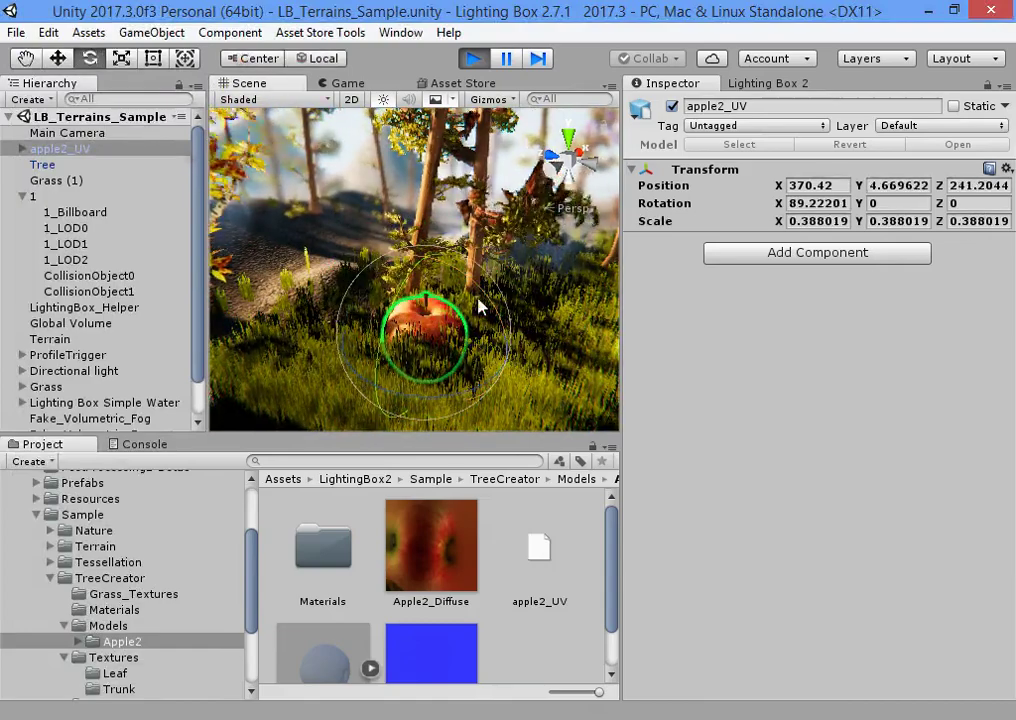
# - Move the apple beside the yellow tree and raise it, to about X 354.6, Y 17.2, Z 242.8
pyautogui.press('w')
pyautogui.moveTo(478, 306); pyautogui.dragTo(434, 340, button='right')
pyautogui.press('s')
pyautogui.press('w')
pyautogui.moveTo(436, 328); pyautogui.dragTo(297, 412)
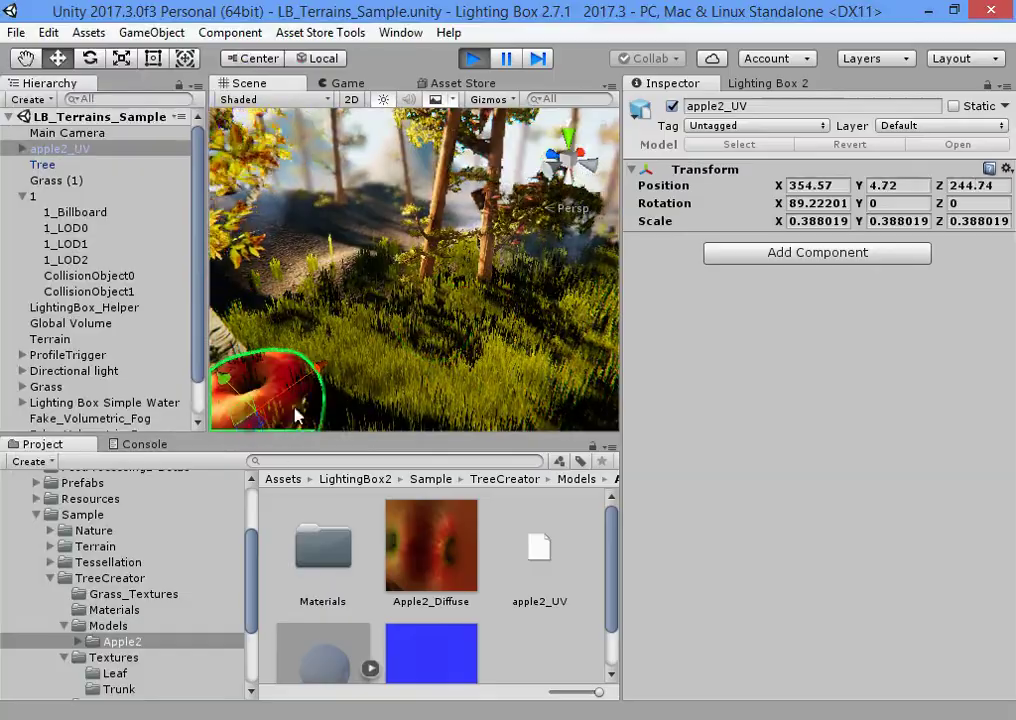
pyautogui.press('s')
pyautogui.moveTo(450, 325); pyautogui.dragTo(390, 322, button='right')
pyautogui.moveTo(416, 374); pyautogui.dragTo(437, 196)
pyautogui.moveTo(428, 368); pyautogui.dragTo(410, 355, button='right')
pyautogui.press('w')
# - Scale the apple down uniformly to about 0.047 to suit the tree's branches
pyautogui.press('r')
pyautogui.moveTo(405, 333); pyautogui.dragTo(328, 328)
pyautogui.moveTo(409, 329); pyautogui.dragTo(608, 343)
# - Raise the apple among the tree's foliage, to about Y 22.4 and Z 241.5, and compare its size with the leaves
pyautogui.press('w')
pyautogui.moveTo(500, 352); pyautogui.dragTo(452, 360, button='right')
pyautogui.press('s')
pyautogui.press('w')
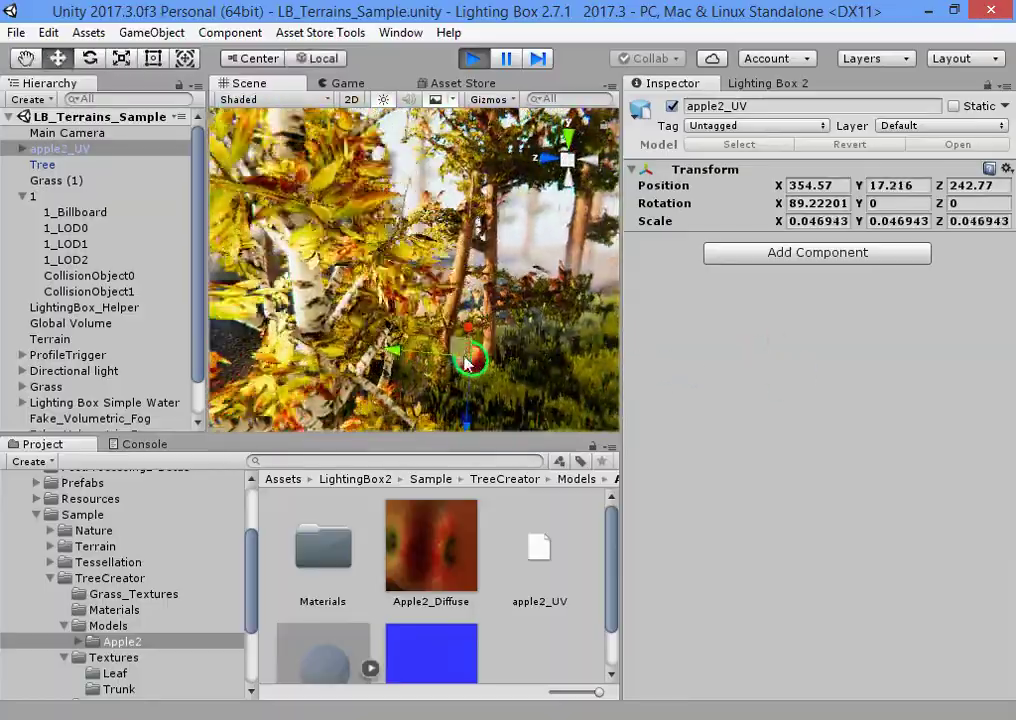
pyautogui.moveTo(469, 362); pyautogui.dragTo(535, 168)
pyautogui.press('w')
pyautogui.moveTo(530, 180); pyautogui.dragTo(494, 299, button='right')
pyautogui.press('s')
pyautogui.press('w')
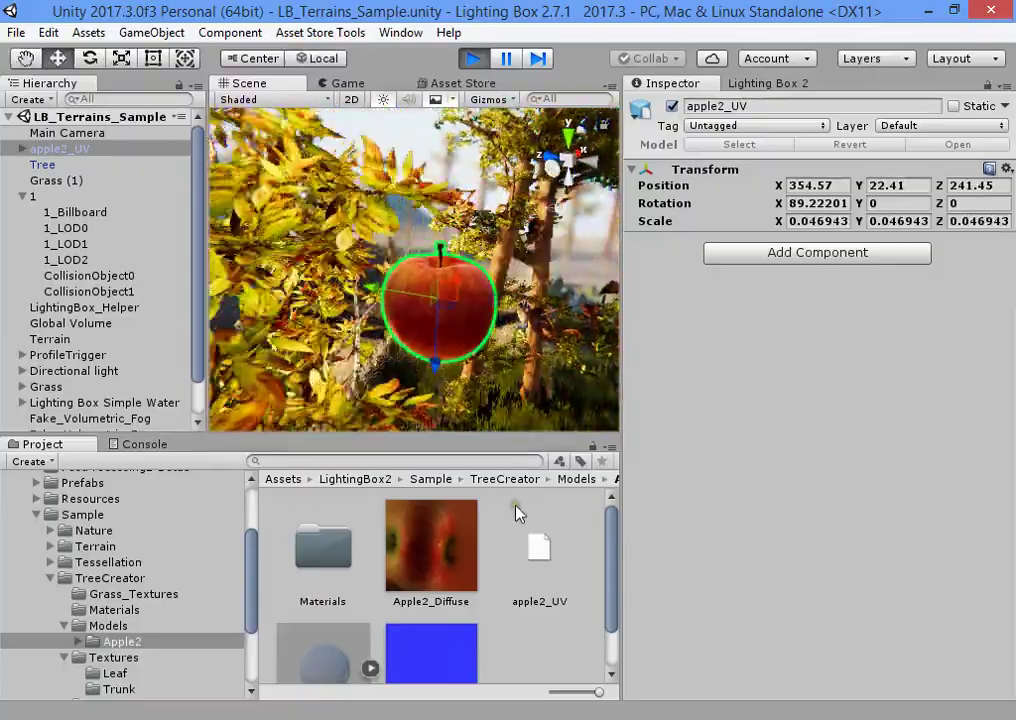
# - Delete the apple2_UV.mtl file from the Apple2 folder
pyautogui.click(549, 578)
pyautogui.press('Delete')
pyautogui.press('Return')
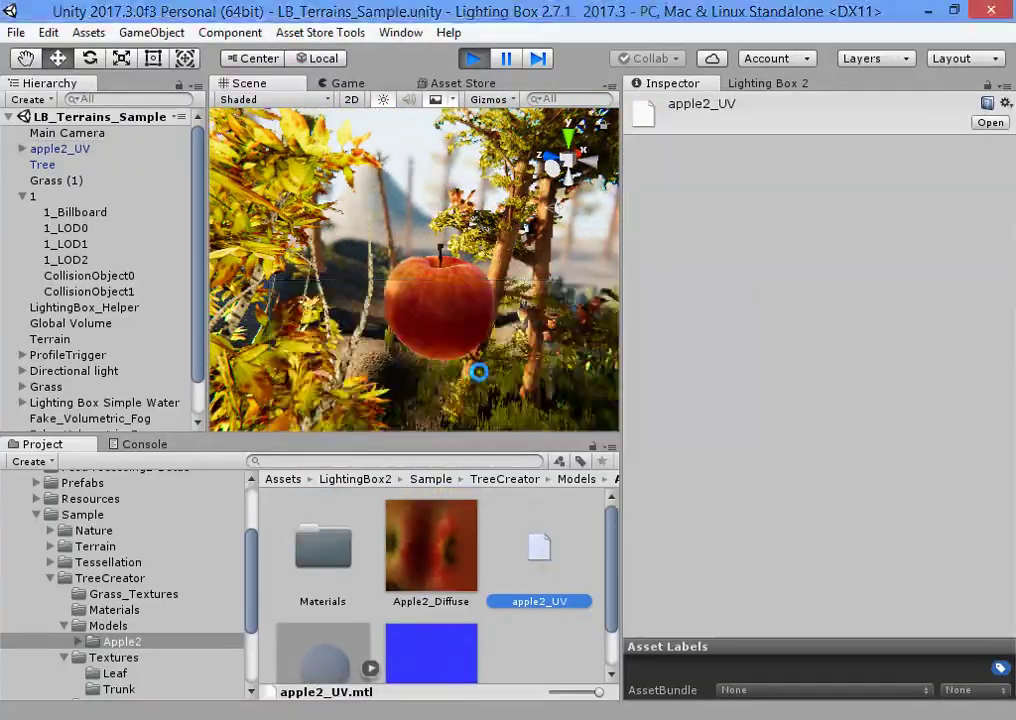
# - Save the resized apple as a prefab in the Apple2 folder and delete its instance from the scene
pyautogui.click(449, 298)
pyautogui.moveTo(88, 150); pyautogui.dragTo(490, 664)
pyautogui.click(440, 308)
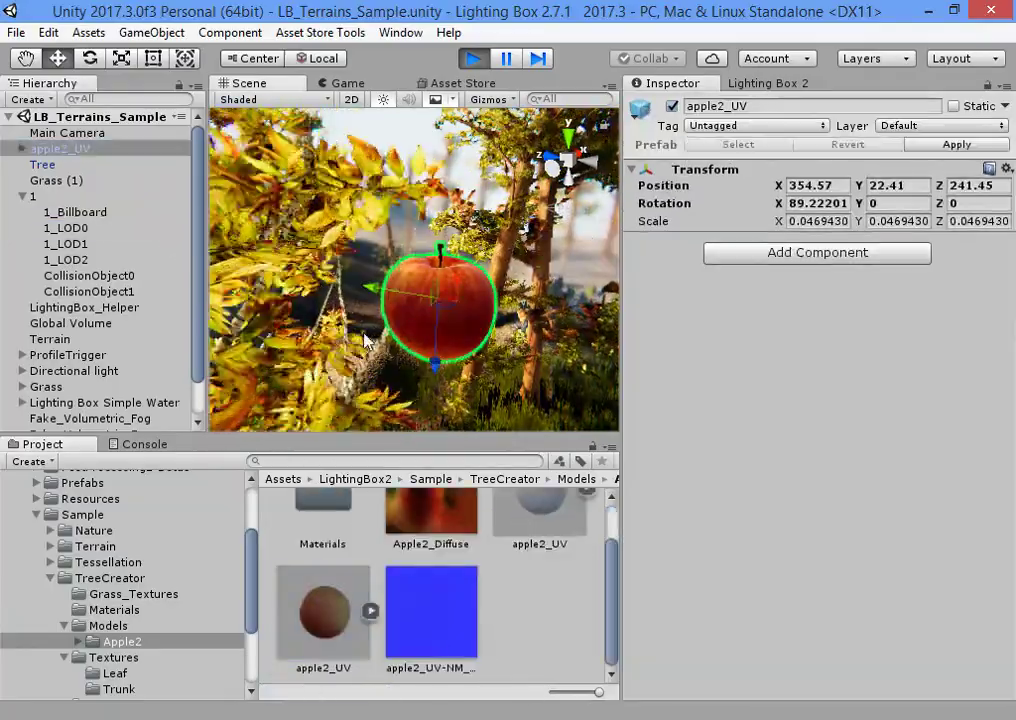
pyautogui.press('Delete')
# - Select the Tree object and the upper branch group beside the 91-leaf group in its hierarchy
pyautogui.click(297, 291)
pyautogui.moveTo(297, 291); pyautogui.dragTo(386, 254, button='right')
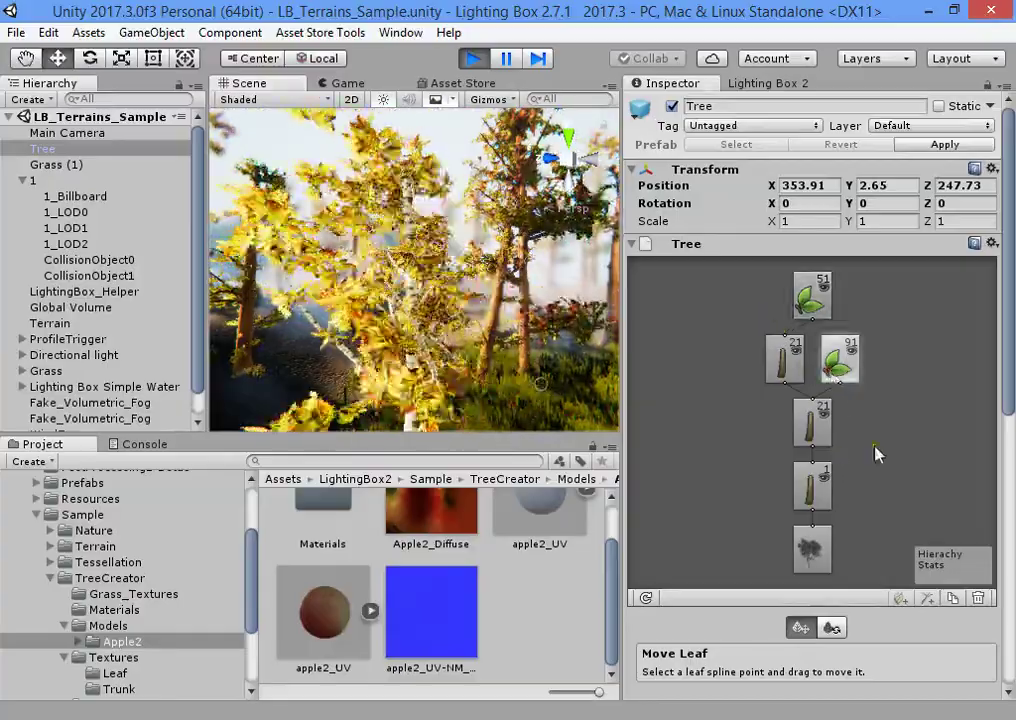
pyautogui.scroll(-5, 875, 449)
pyautogui.scroll(3, 868, 465)
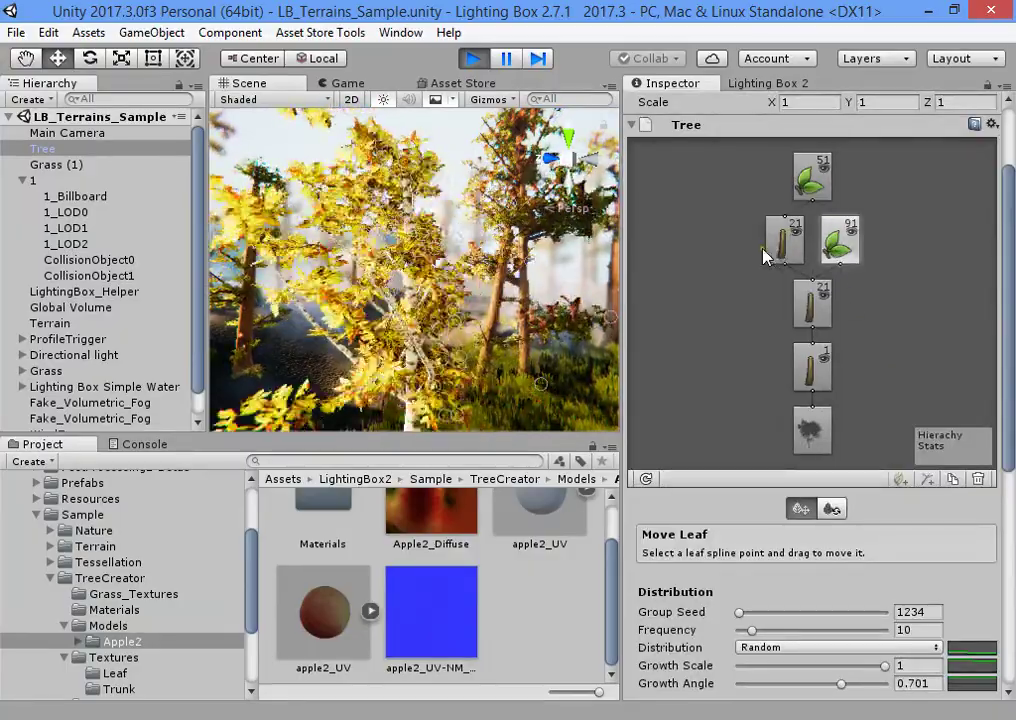
pyautogui.click(781, 248)
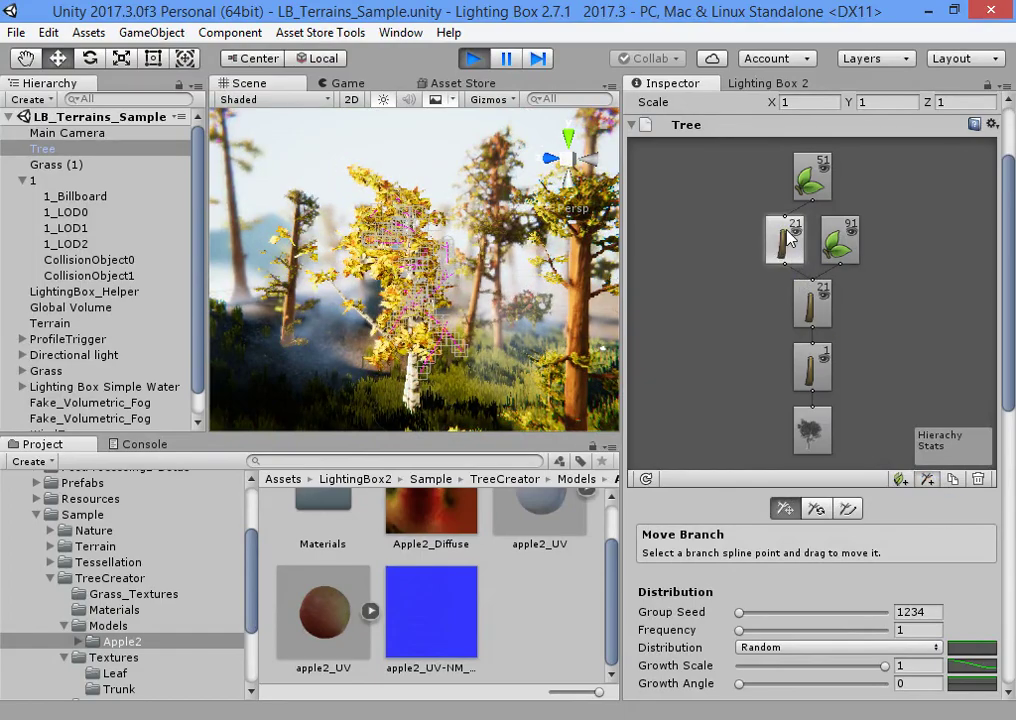
pyautogui.scroll(3, 766, 305)
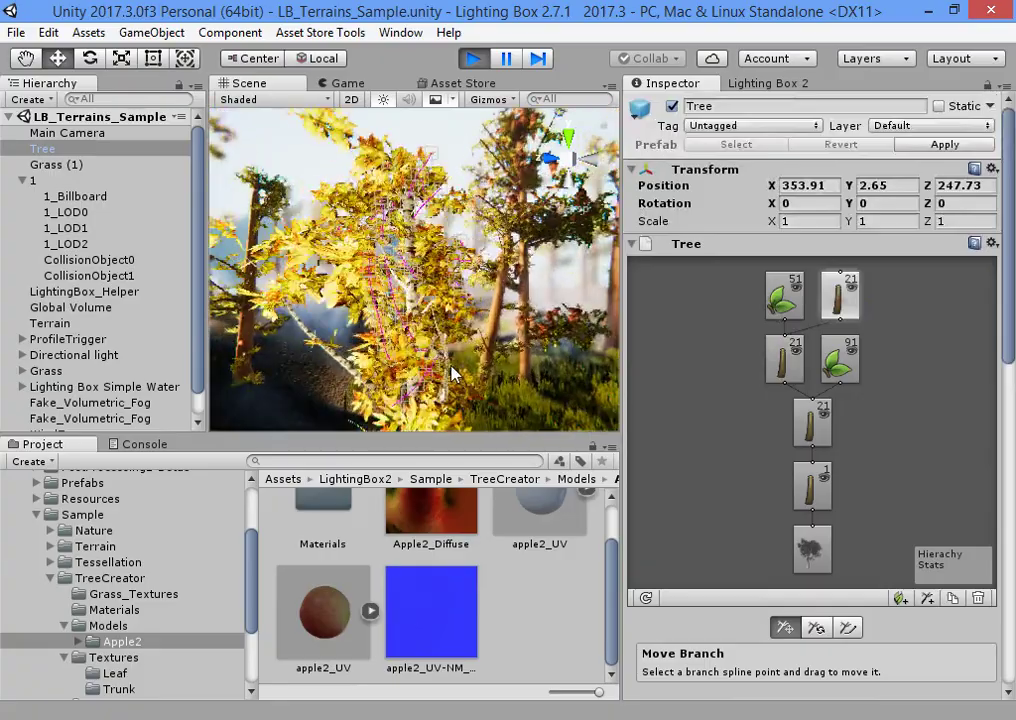
pyautogui.scroll(-15, 838, 316)
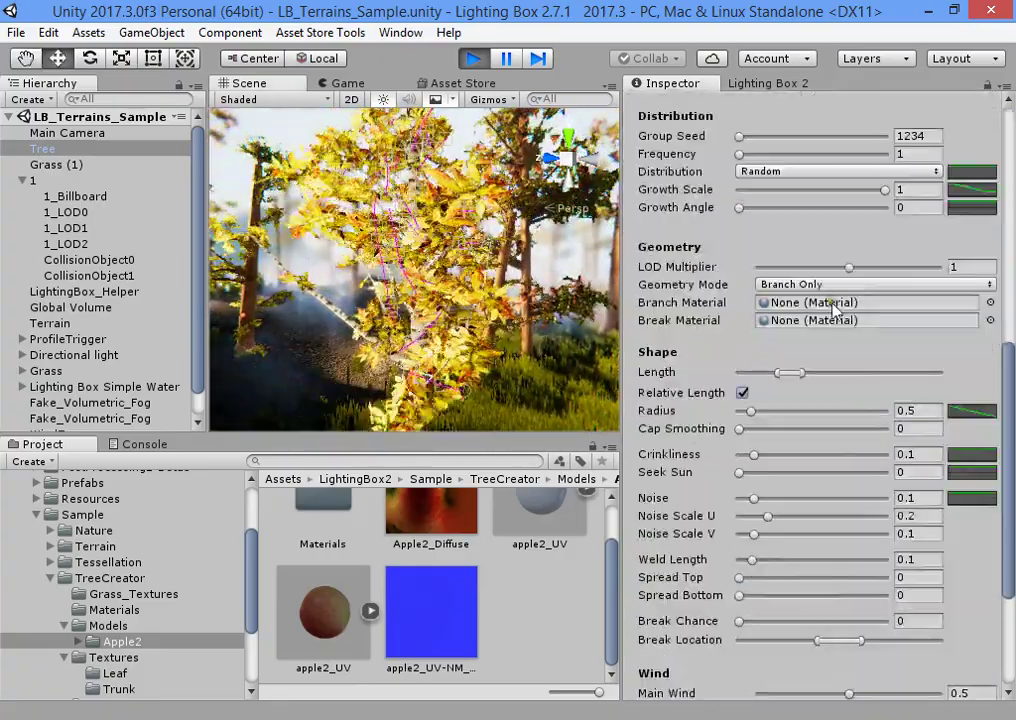
pyautogui.click(835, 285)
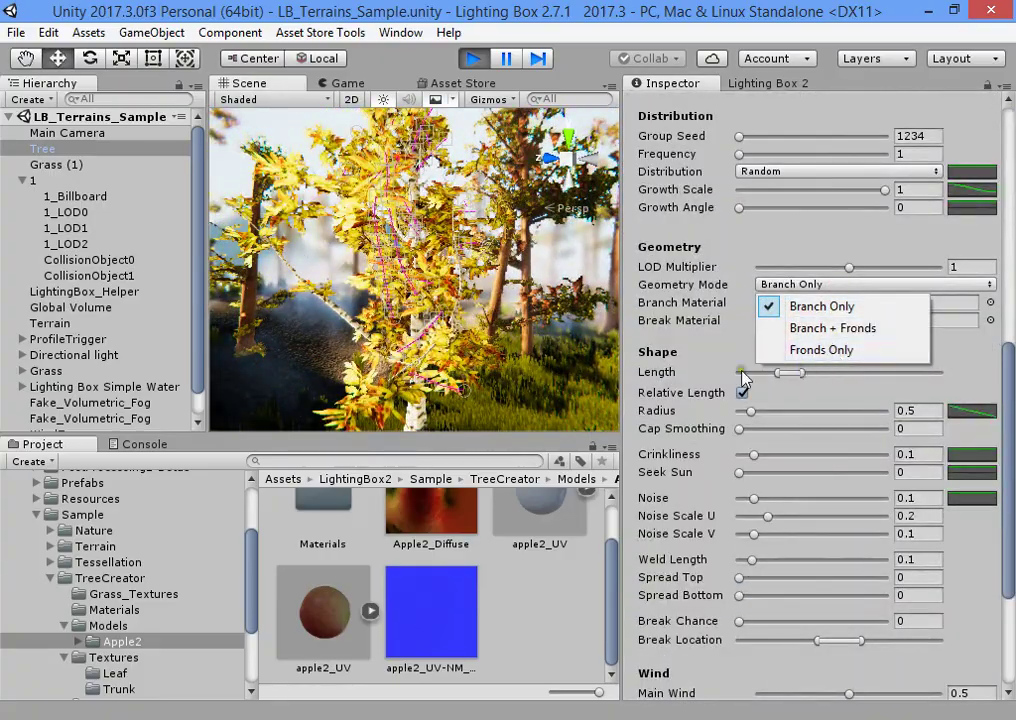
pyautogui.click(701, 356)
pyautogui.scroll(6, 716, 390)
pyautogui.scroll(4, 820, 285)
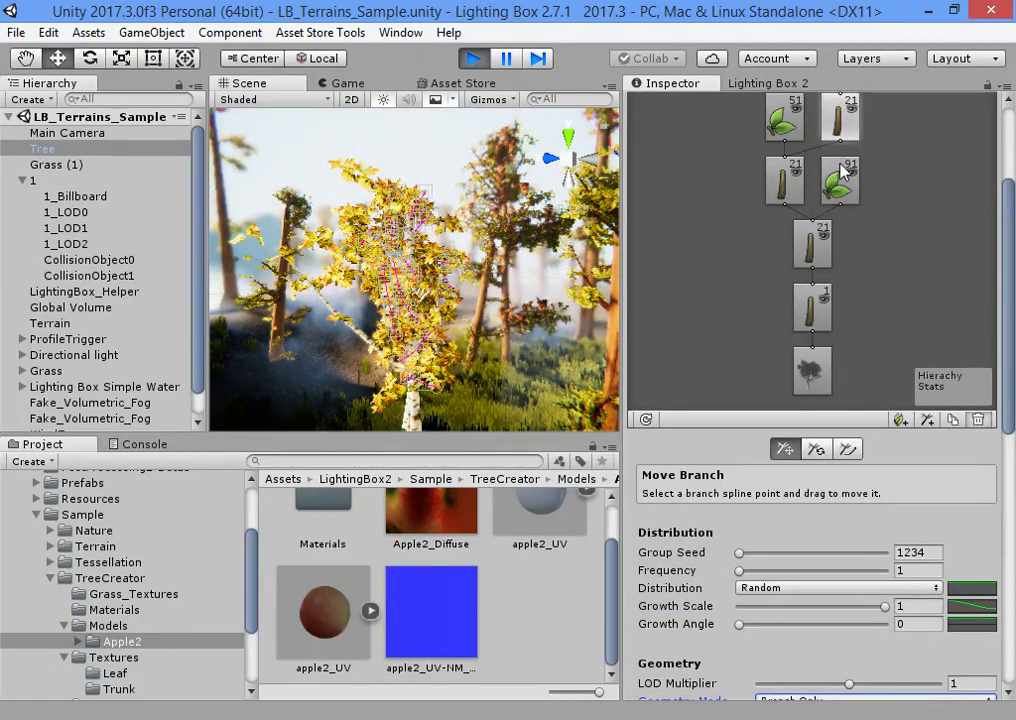
# - Add a leaf group to the upper branch group and set its Geometry Mode to Mesh, using apple2_UV
pyautogui.click(900, 421)
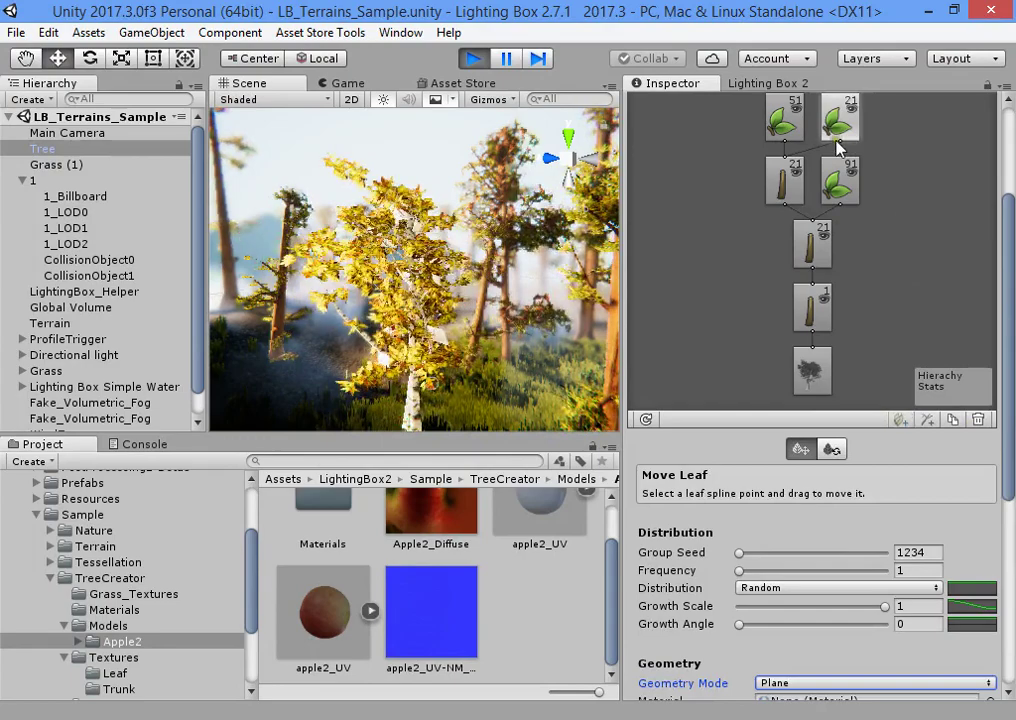
pyautogui.scroll(-6, 692, 352)
pyautogui.click(830, 385)
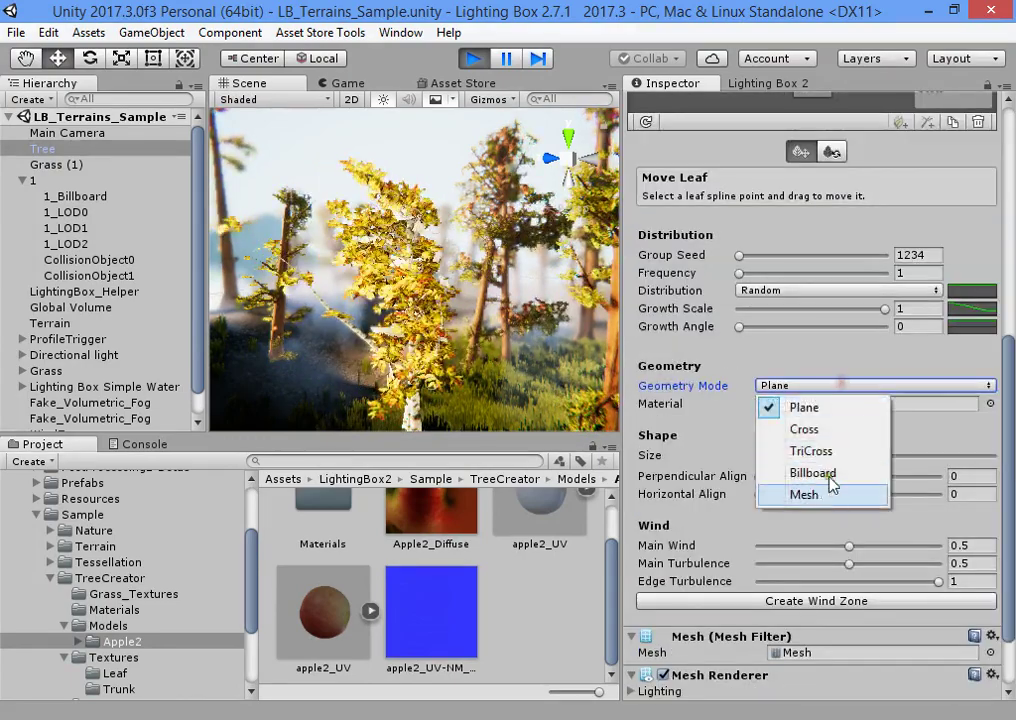
pyautogui.click(828, 490)
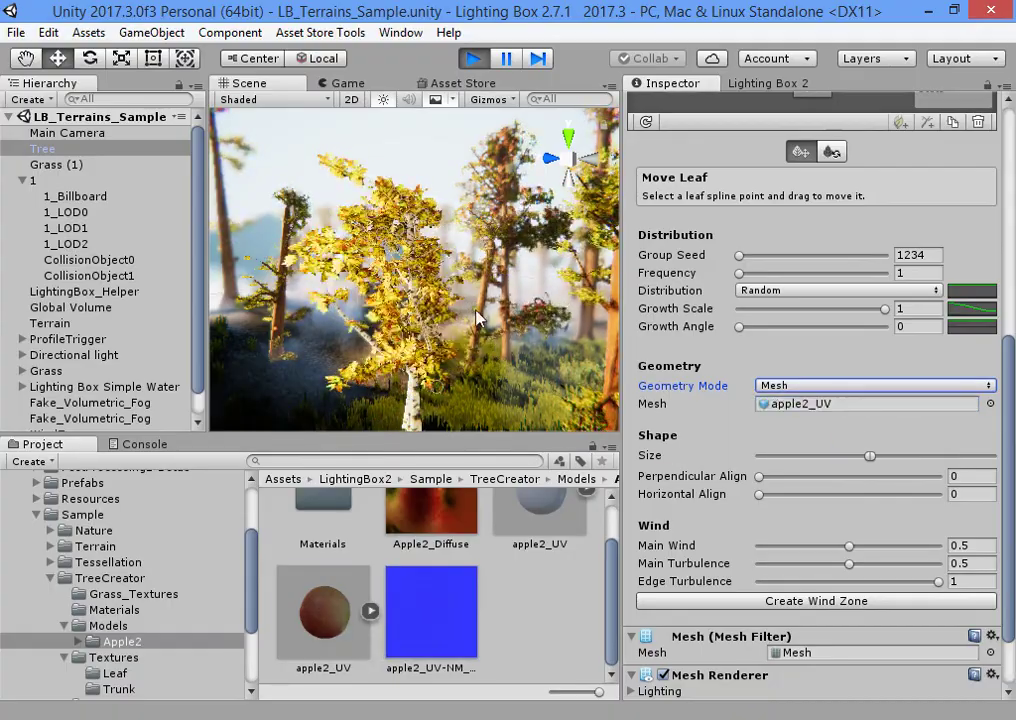
# - Widen the new leaf group's Size range, lowering its minimum to the smallest value and slightly raising its maximum
pyautogui.press('w')
pyautogui.moveTo(480, 317); pyautogui.dragTo(830, 438, button='right')
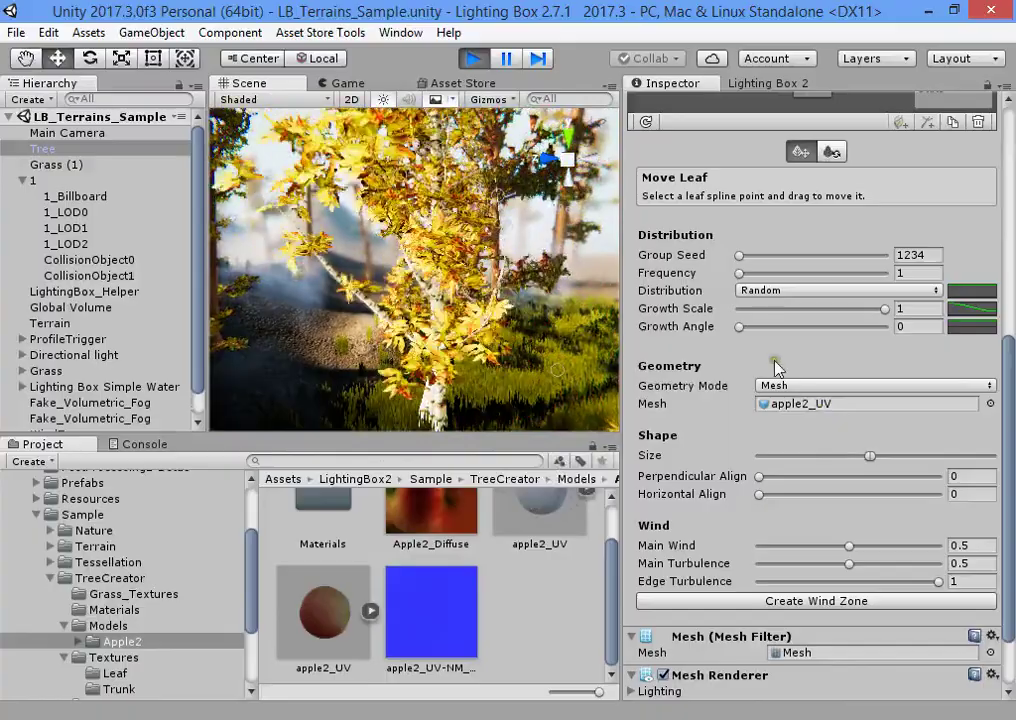
pyautogui.scroll(-3, 765, 370)
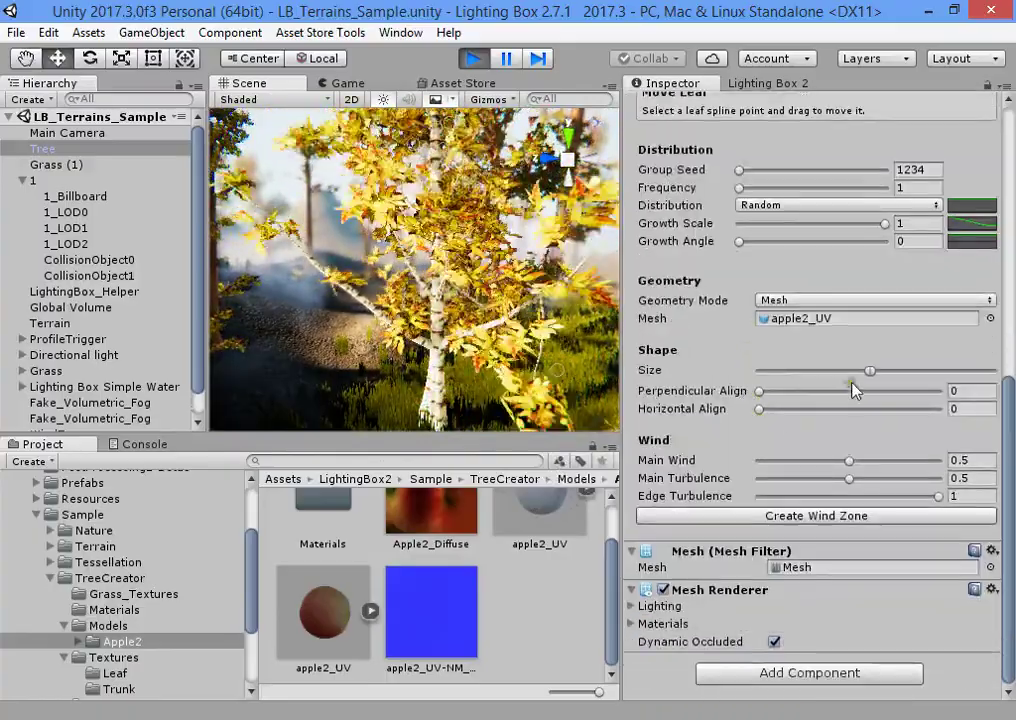
pyautogui.moveTo(872, 371); pyautogui.dragTo(1010, 376)
pyautogui.moveTo(845, 381); pyautogui.dragTo(765, 388)
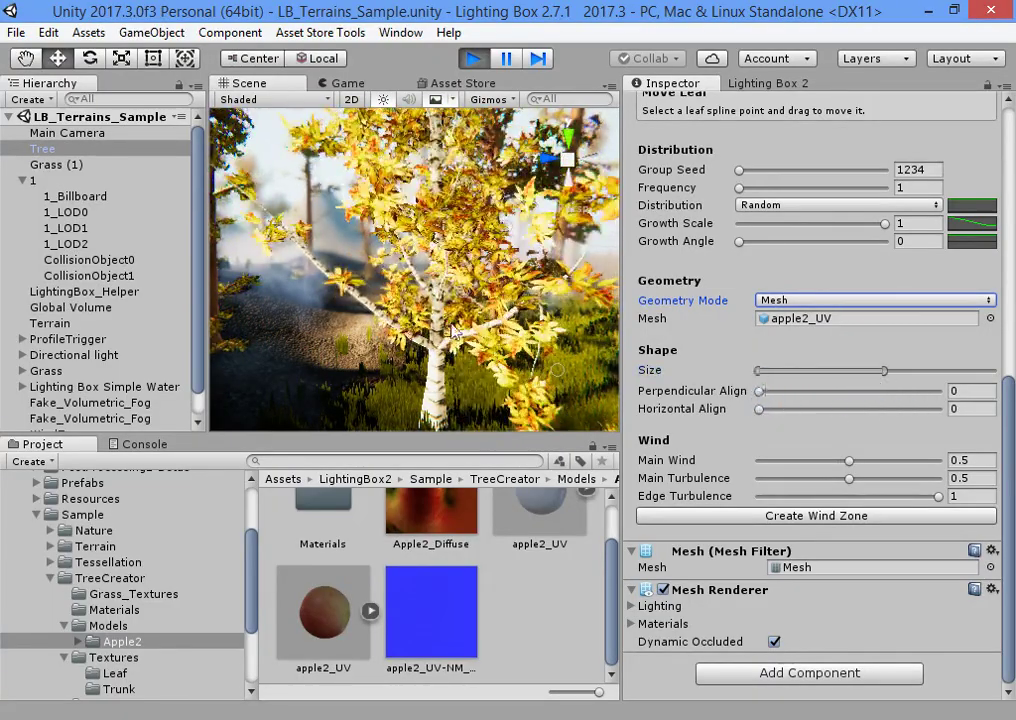
# - Try the original apple2_UV model as the leaf group's mesh and replace it with the textured apple2_UV prefab
pyautogui.scroll(2, 443, 528)
pyautogui.moveTo(546, 560); pyautogui.dragTo(792, 328)
pyautogui.keyDown('alt'); pyautogui.moveTo(329, 254); pyautogui.dragTo(517, 343); pyautogui.keyUp('alt')
pyautogui.scroll(-2, 397, 642)
pyautogui.moveTo(320, 612); pyautogui.dragTo(792, 322)
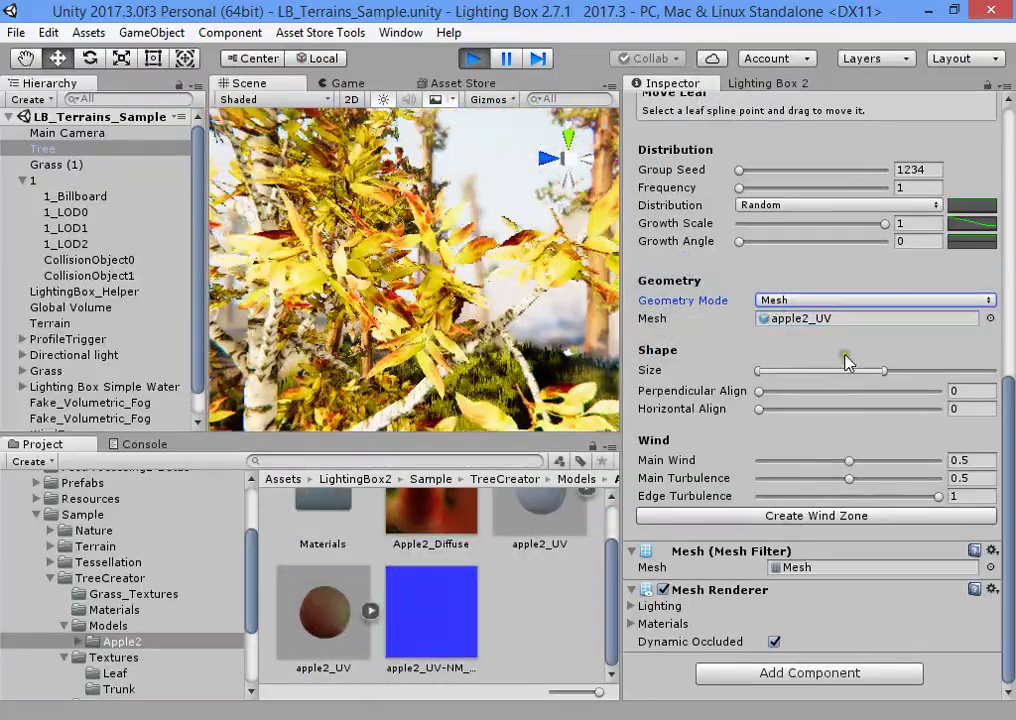
# - Raise the apple leaf group's Frequency to 86 and inspect the branches up close
pyautogui.scroll(5, 846, 358)
pyautogui.moveTo(741, 426); pyautogui.dragTo(864, 430)
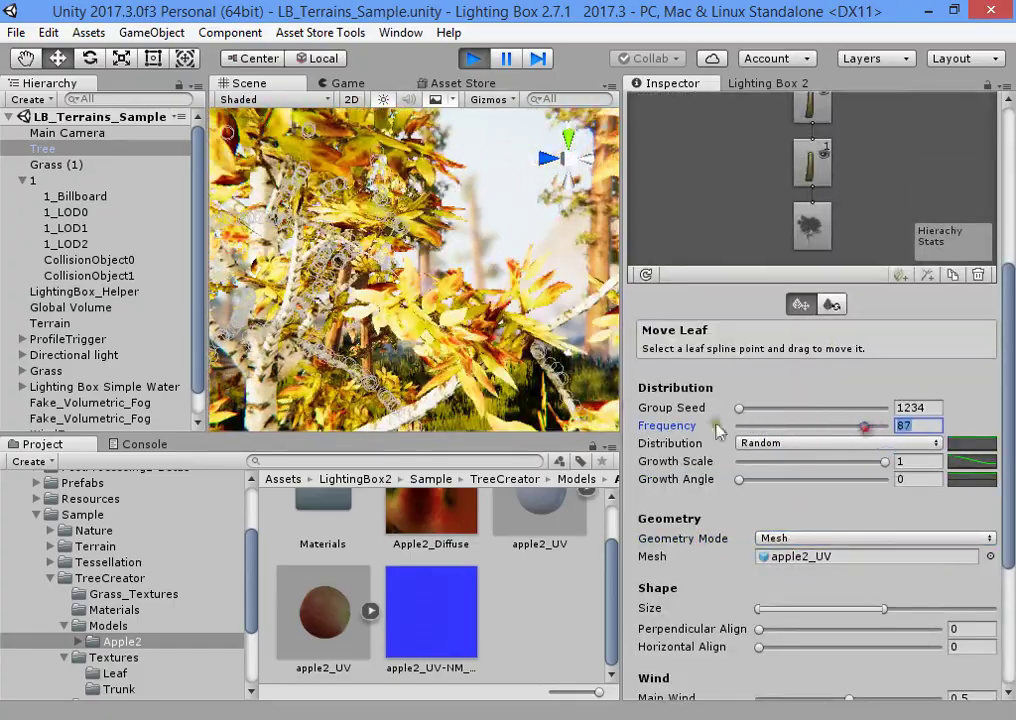
pyautogui.moveTo(493, 334); pyautogui.dragTo(318, 422, button='right')
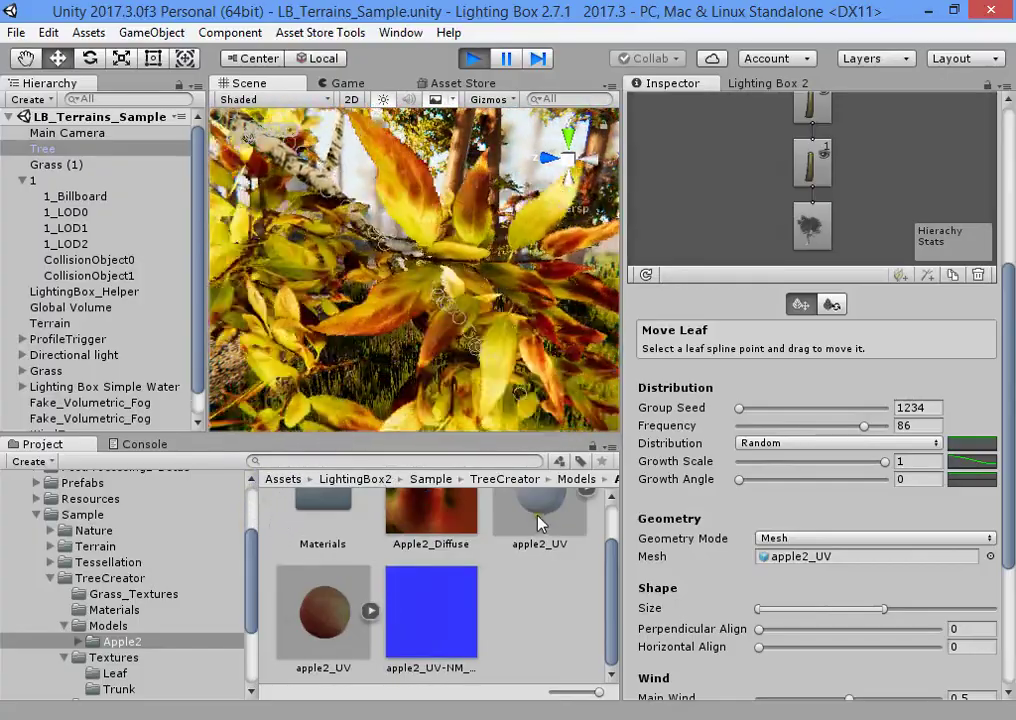
# - Swap the apple leaf group's mesh to the plain apple2_UV model and back to the textured apple2_UV asset
pyautogui.moveTo(539, 518); pyautogui.dragTo(779, 557)
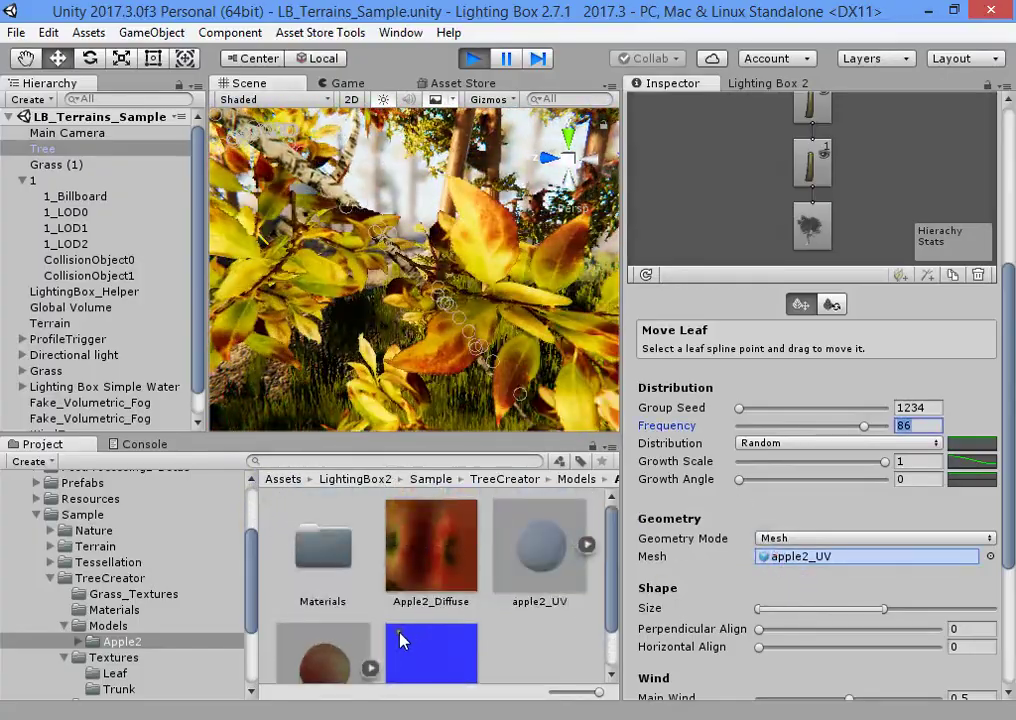
pyautogui.scroll(-1, 365, 630)
pyautogui.moveTo(370, 605); pyautogui.dragTo(782, 567)
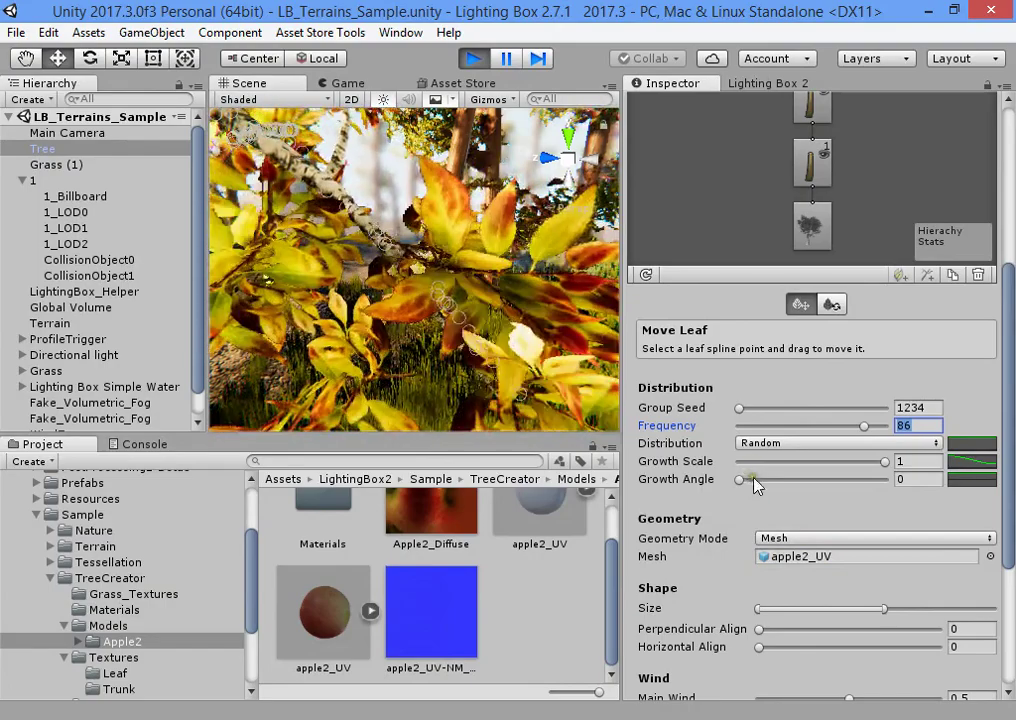
# - Configure the apple leaf group's distribution with Growth Angle 0.279, Whorled arrangement and Frequency 40
pyautogui.moveTo(755, 485); pyautogui.dragTo(782, 497)
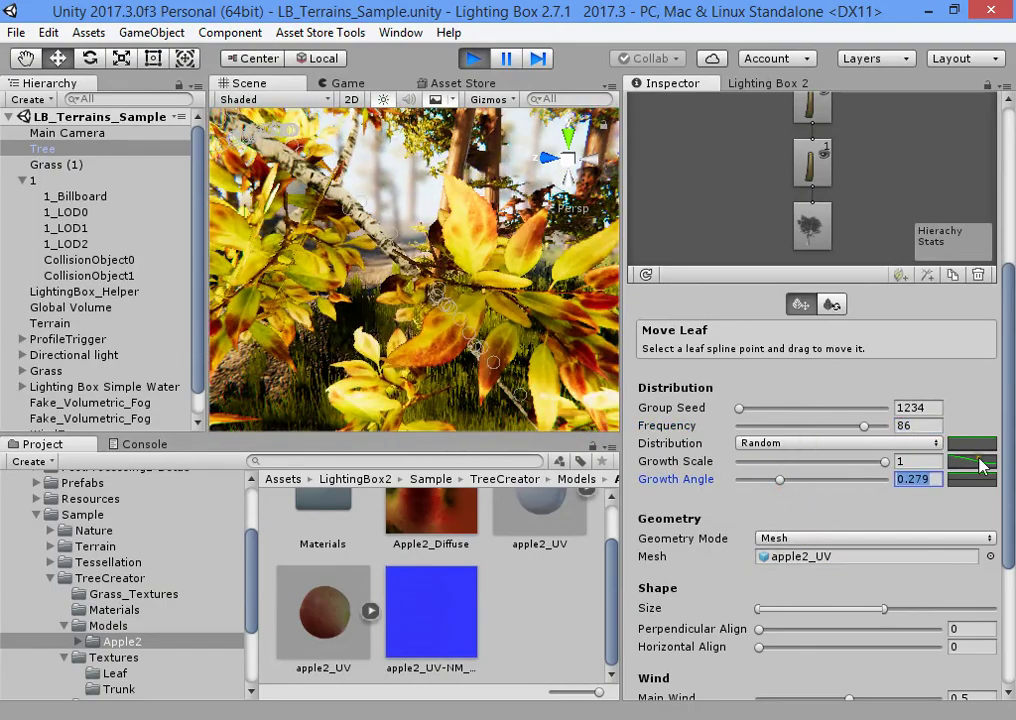
pyautogui.click(835, 443)
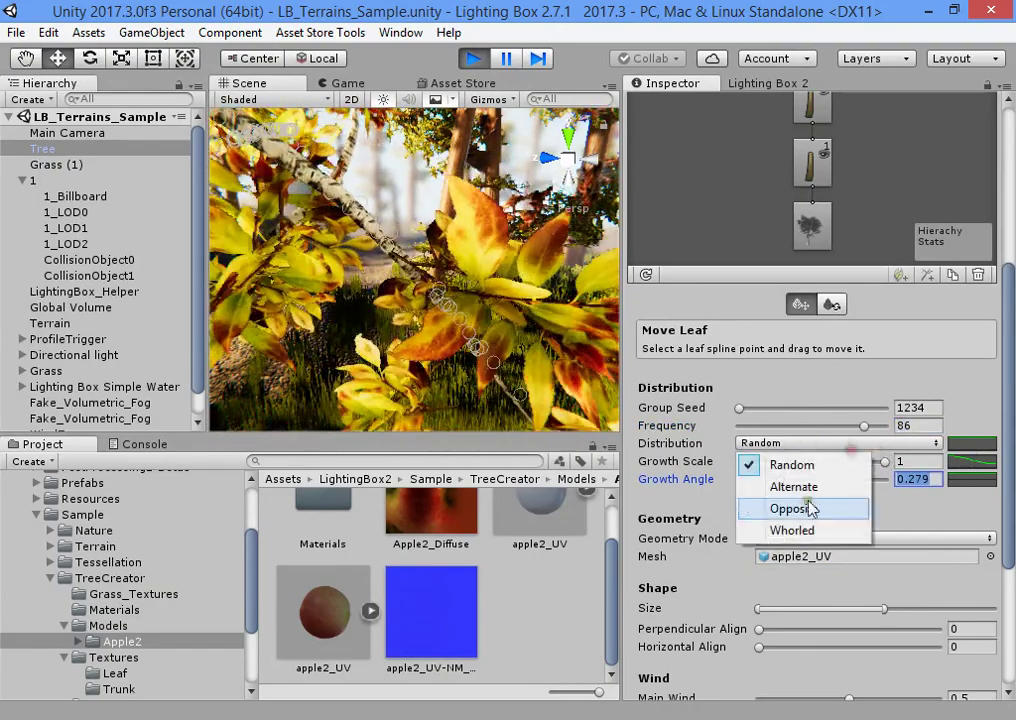
pyautogui.click(789, 430)
pyautogui.click(783, 426)
pyautogui.moveTo(783, 426)
pyautogui.mouseDown()
pyautogui.moveTo(765, 424)
pyautogui.moveTo(800, 426)
pyautogui.mouseUp()
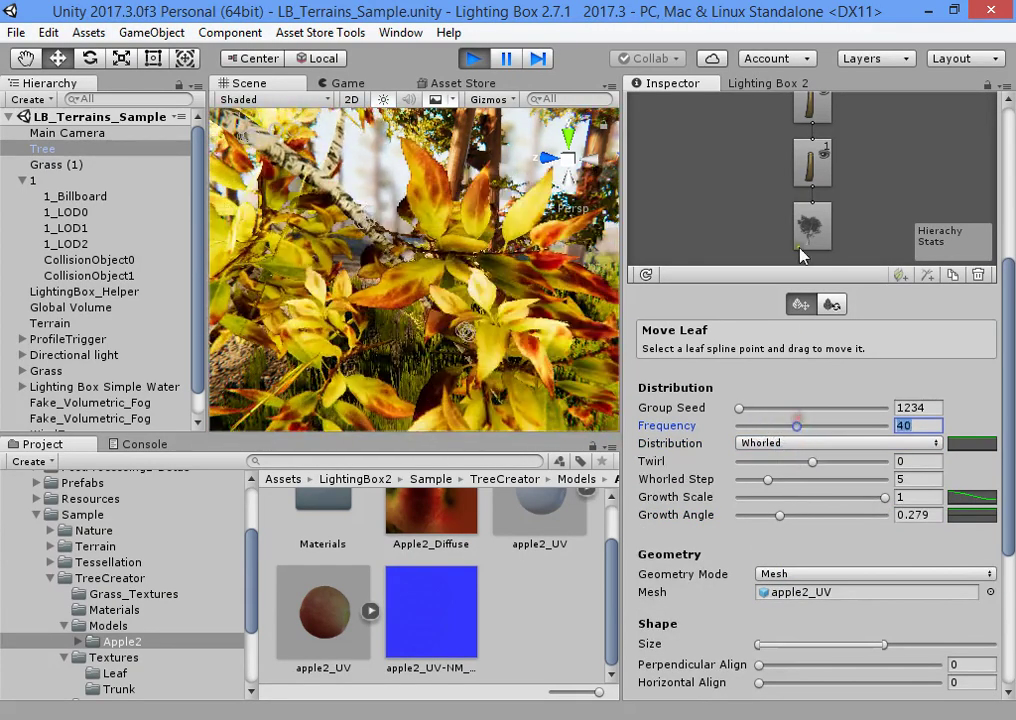
# - Check the tree root's settings, and raise the maximum of the apple leaf group's Size range
pyautogui.scroll(3, 800, 250)
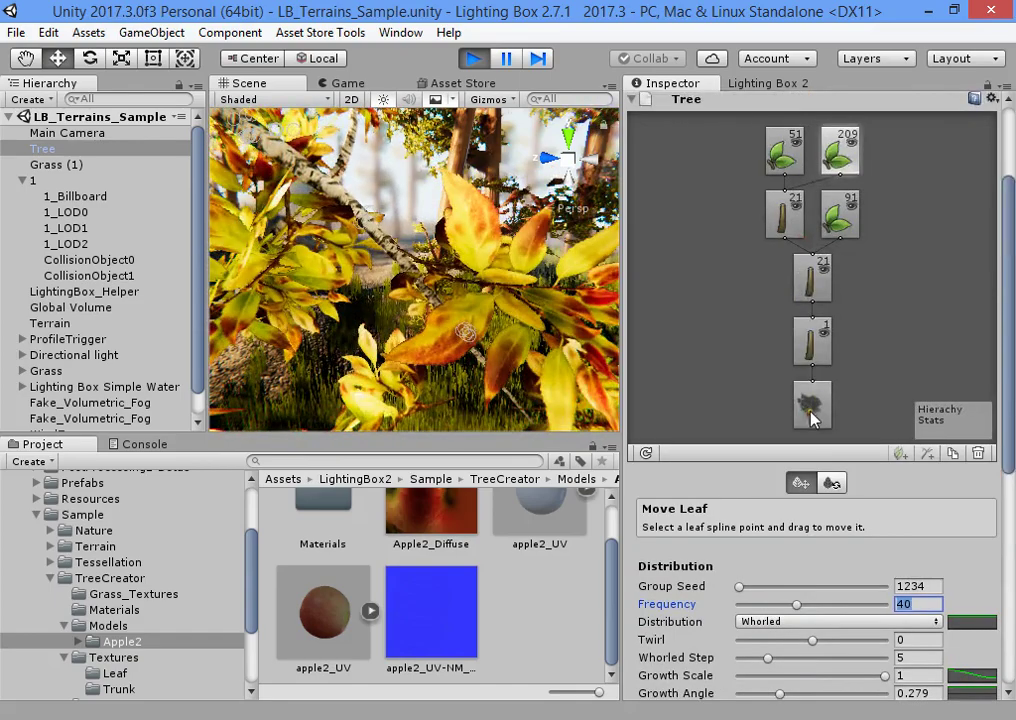
pyautogui.click(812, 418)
pyautogui.scroll(-4, 796, 558)
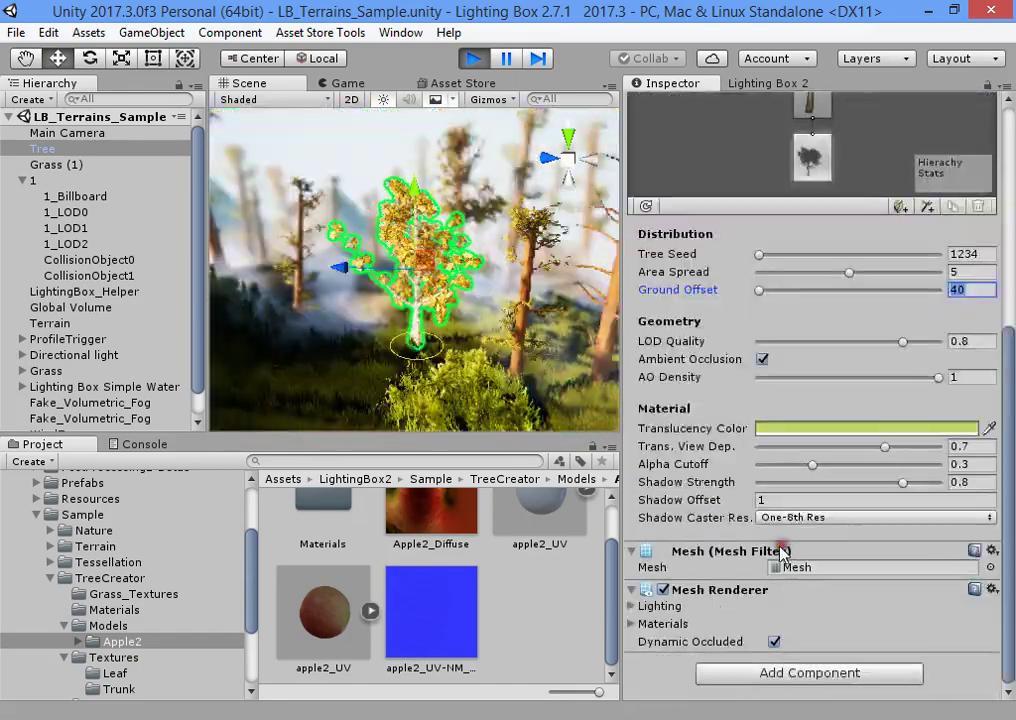
pyautogui.scroll(4, 781, 415)
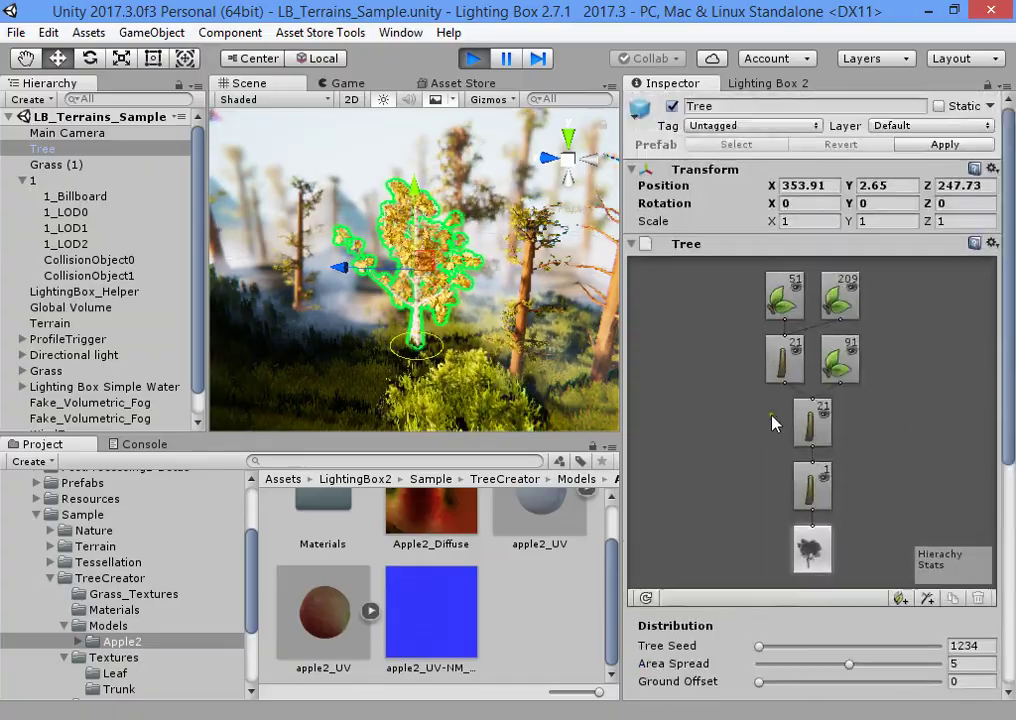
pyautogui.click(840, 300)
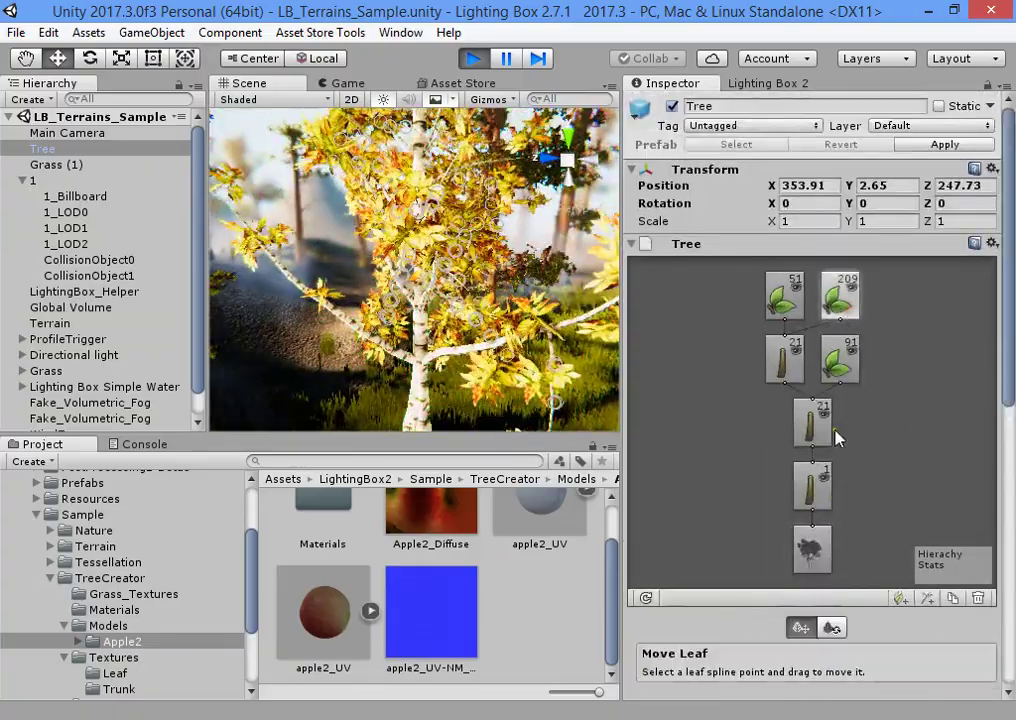
pyautogui.scroll(-8, 838, 438)
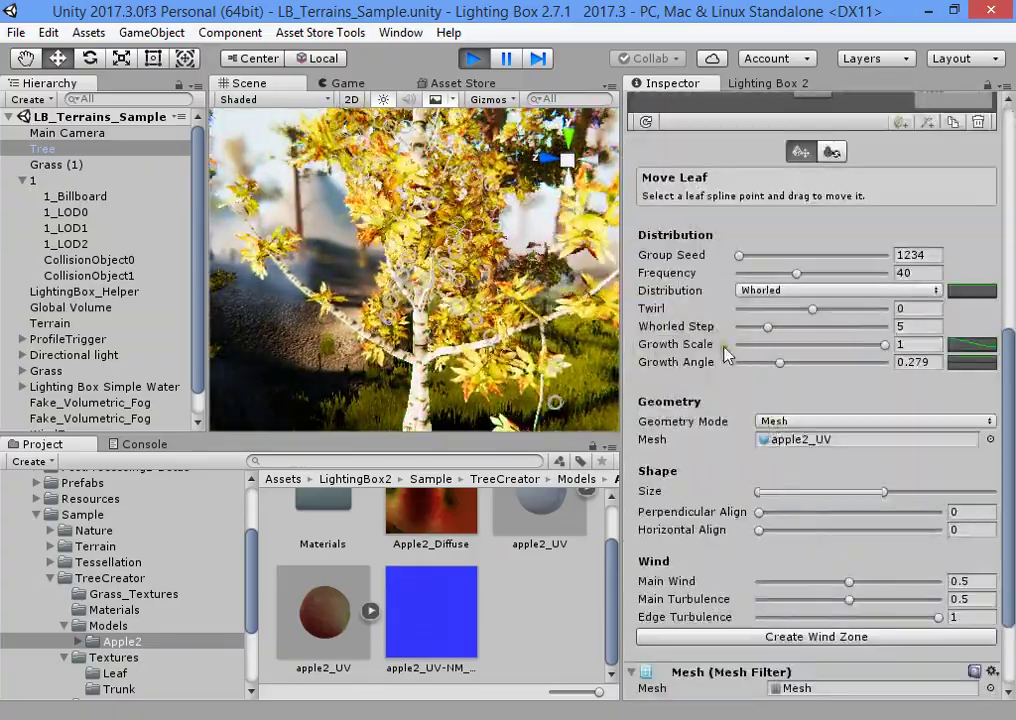
pyautogui.scroll(-3, 740, 400)
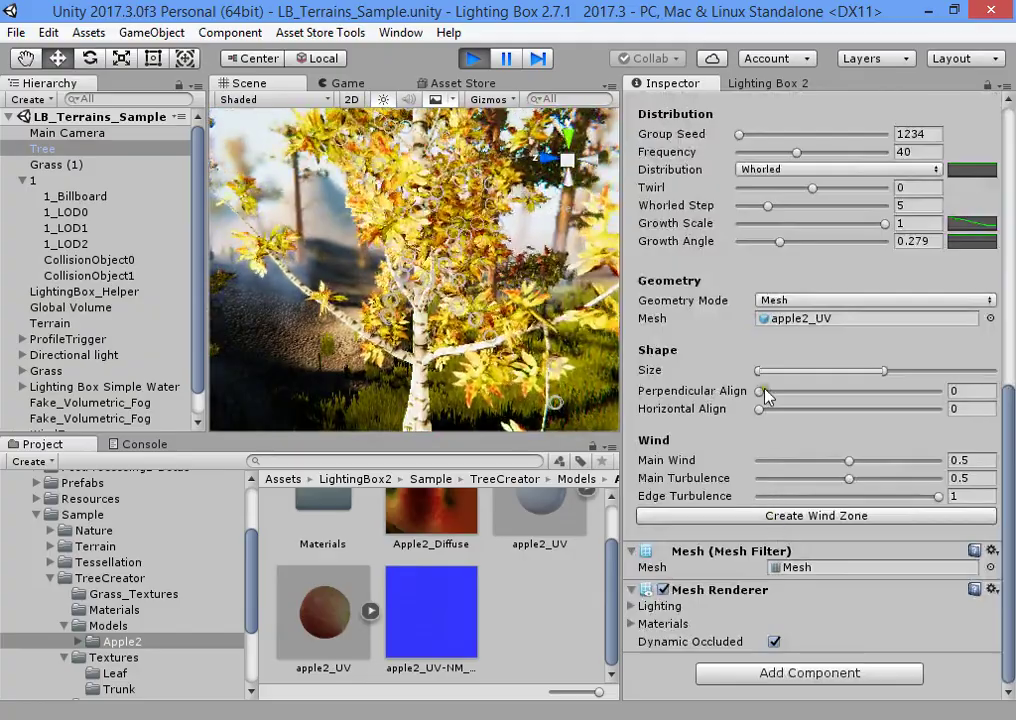
pyautogui.moveTo(882, 375); pyautogui.dragTo(944, 372)
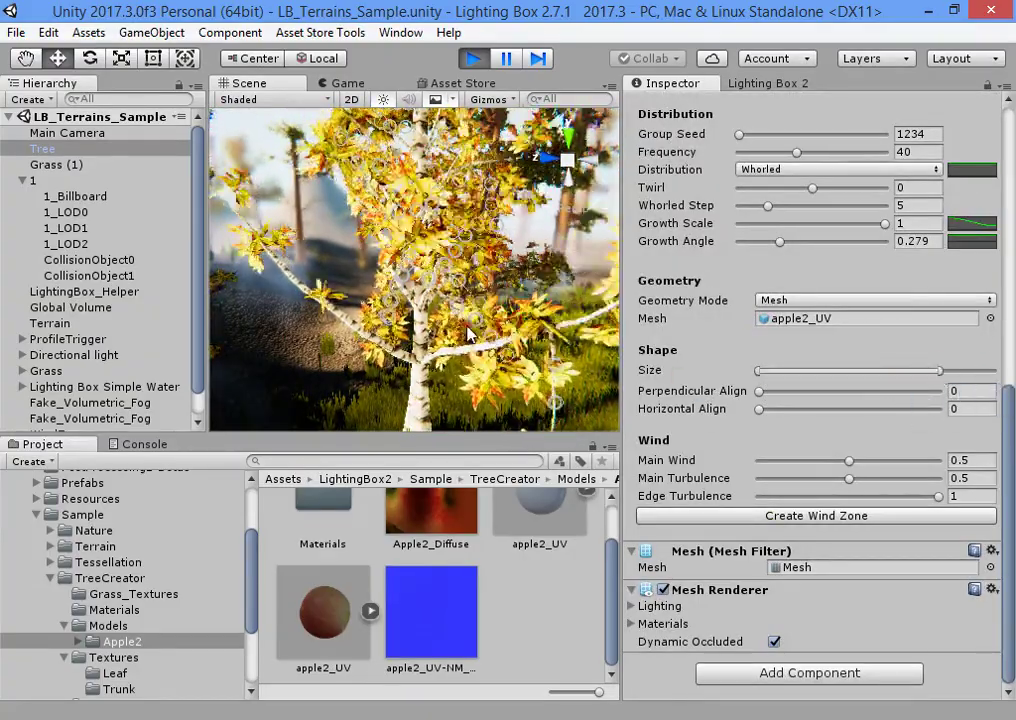
# - Examine the branches up close for apples and locate the tree's Mesh asset in the project
pyautogui.moveTo(420, 300); pyautogui.dragTo(482, 318, button='right')
pyautogui.press('w')
pyautogui.moveTo(370, 310); pyautogui.dragTo(500, 375, button='right')
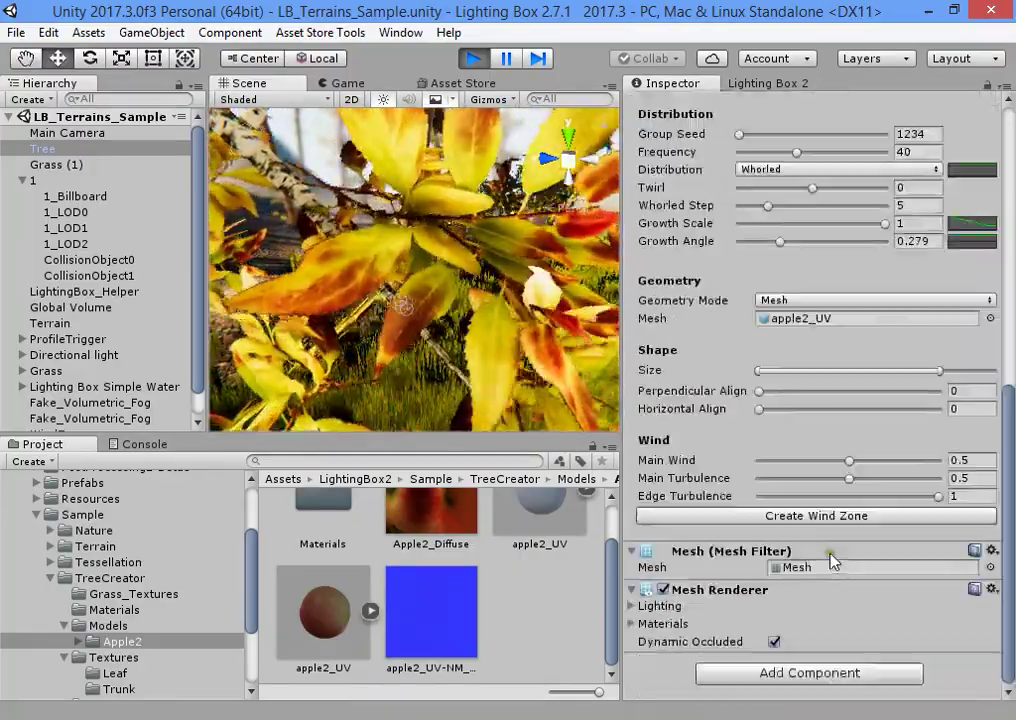
pyautogui.click(830, 566)
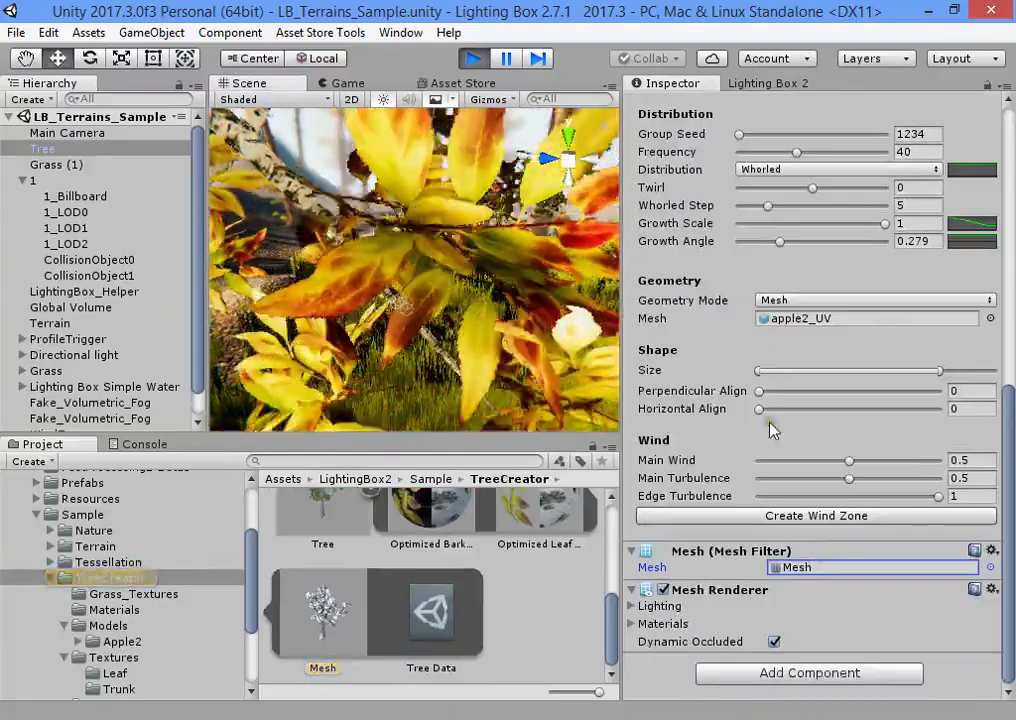
# - Try different Growth Scale values on the apple leaf group, exit Play mode and keep Random distribution
pyautogui.scroll(5, 780, 436)
pyautogui.scroll(-3, 792, 447)
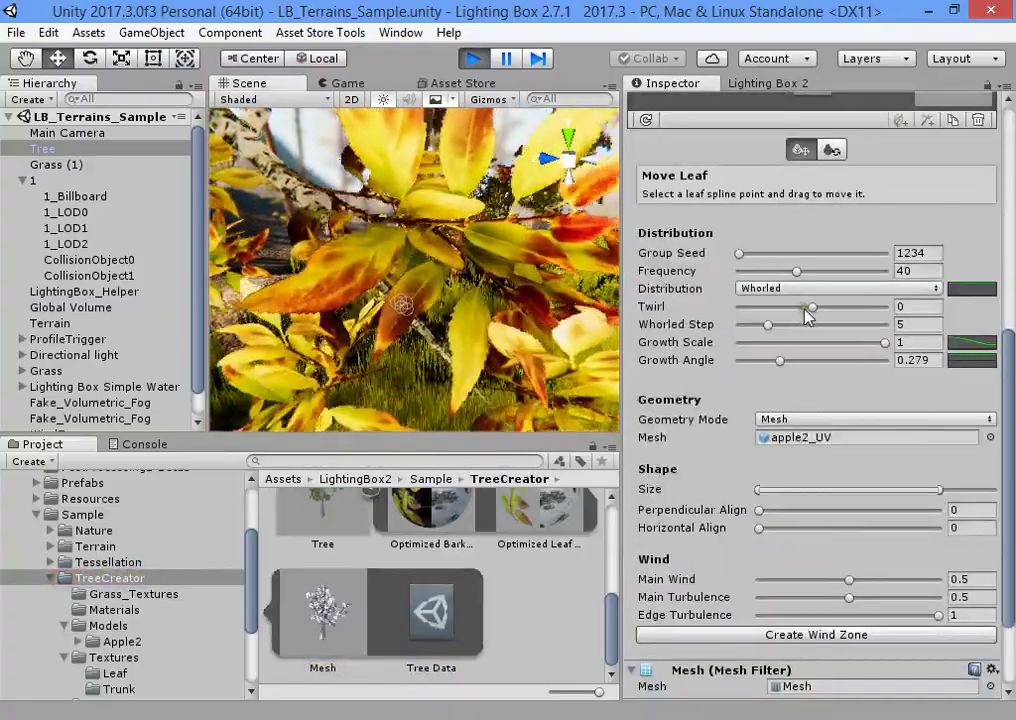
pyautogui.moveTo(868, 344); pyautogui.dragTo(797, 360)
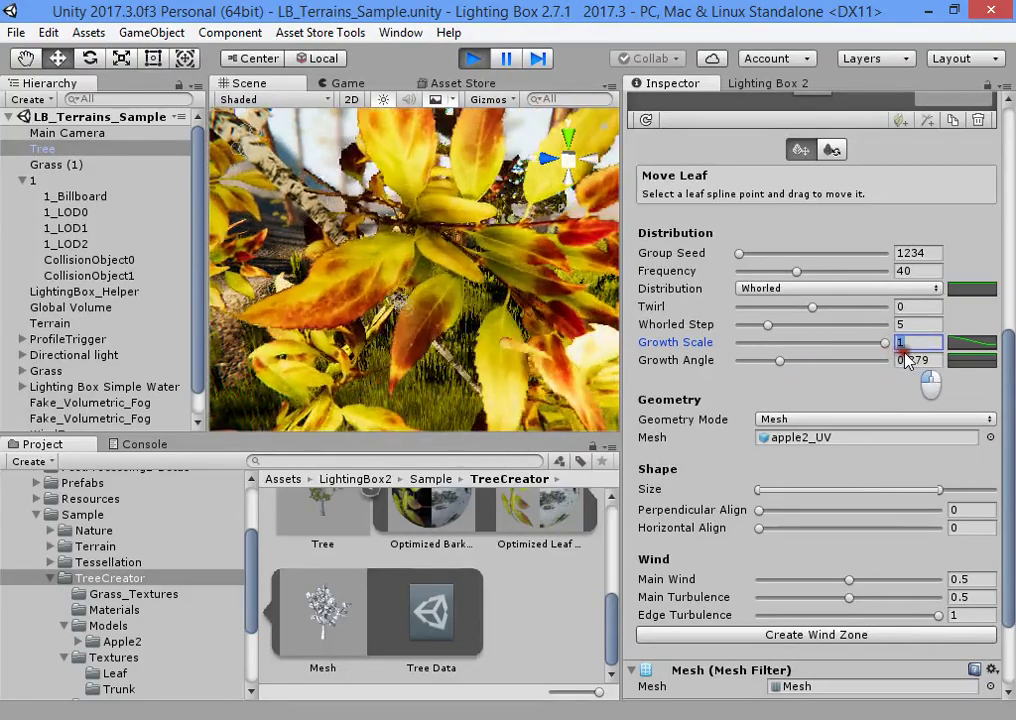
pyautogui.hotkey('ctrl', 'p')
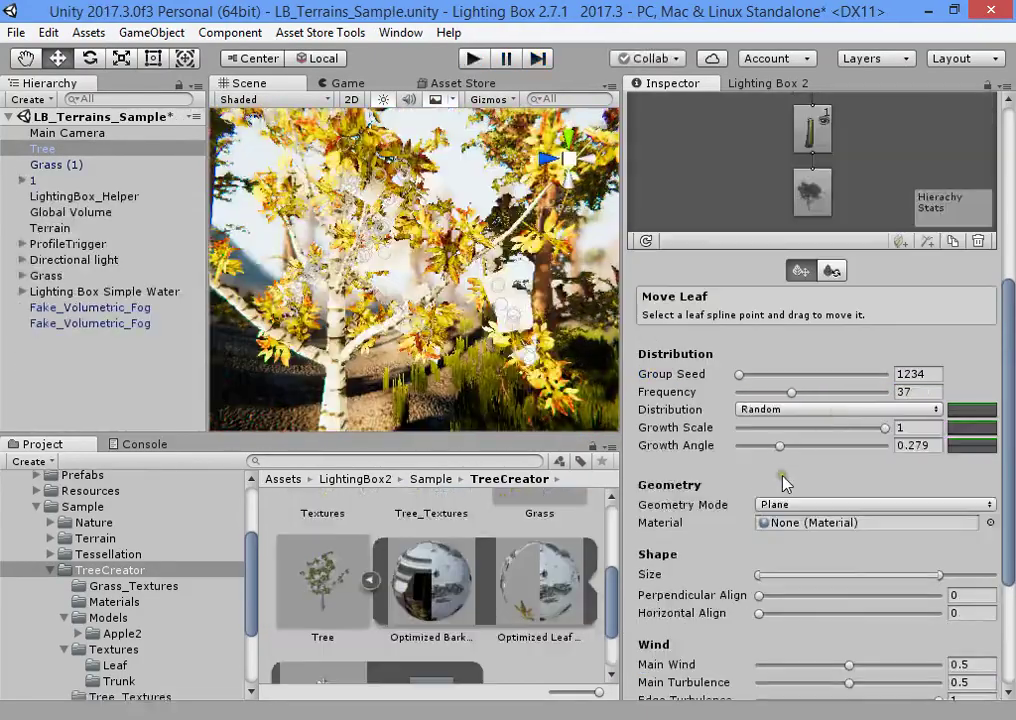
pyautogui.click(820, 410)
pyautogui.click(906, 530)
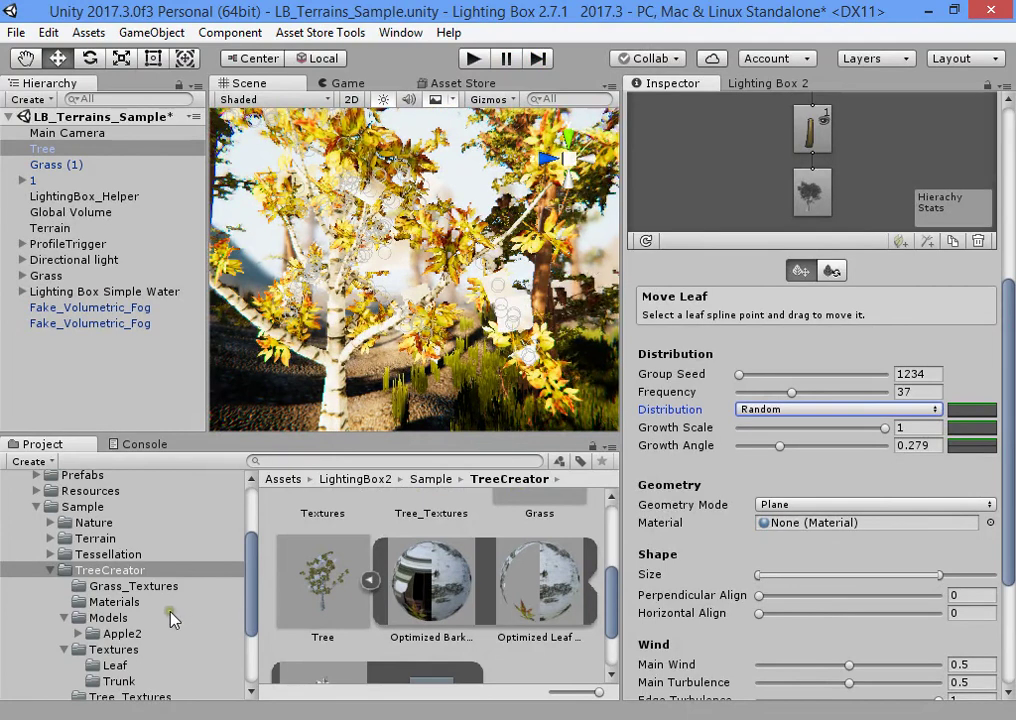
# - Open the Apple2 model folder and place the textured apple2_UV in the scene as a test object
pyautogui.scroll(-2, 172, 618)
pyautogui.click(132, 574)
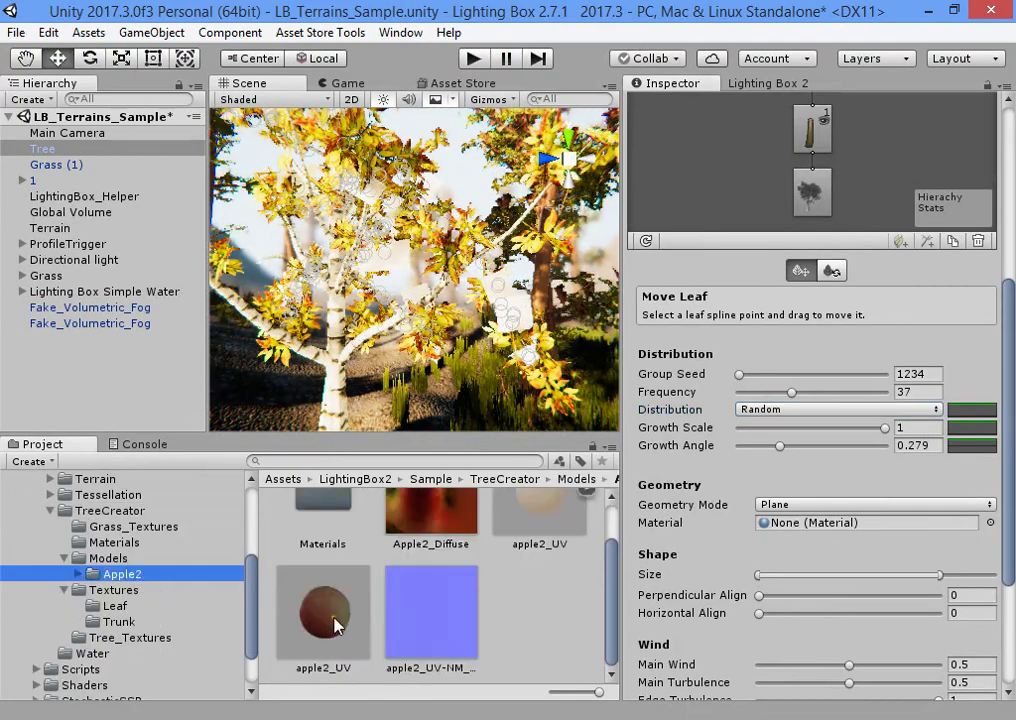
pyautogui.moveTo(329, 608); pyautogui.dragTo(345, 400)
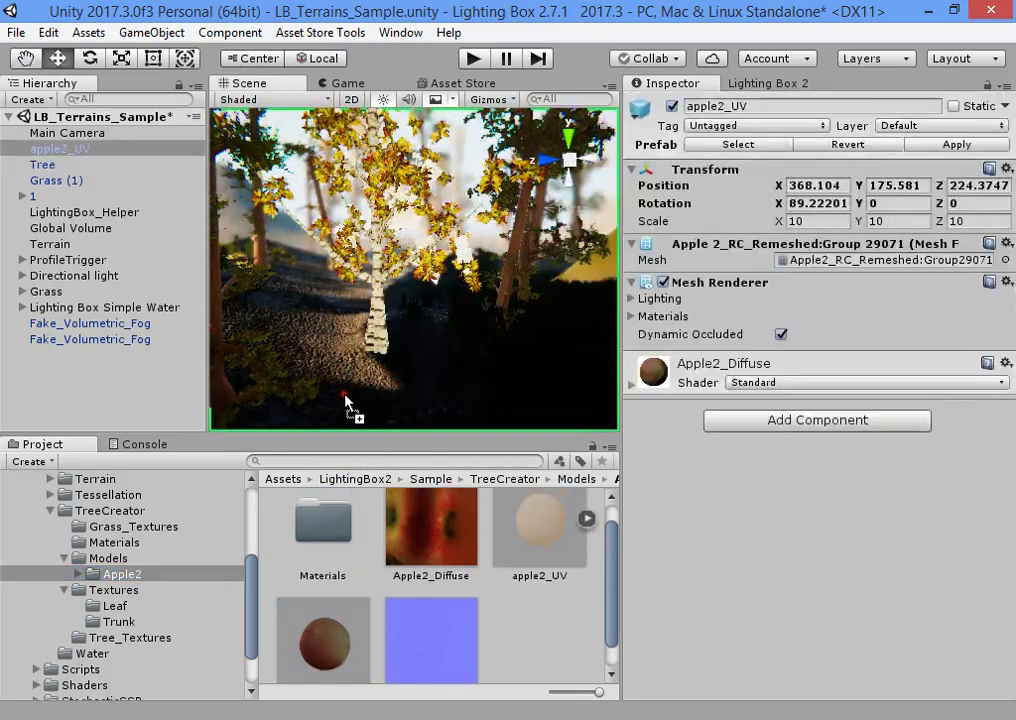
# - Set the test apple's scale to 1 on all three axes and view it up close
pyautogui.click(843, 221)
pyautogui.write('1')
pyautogui.press('Tab')
pyautogui.write('1')
pyautogui.press('Tab')
pyautogui.write('1')
pyautogui.press('Return')
pyautogui.press('f')
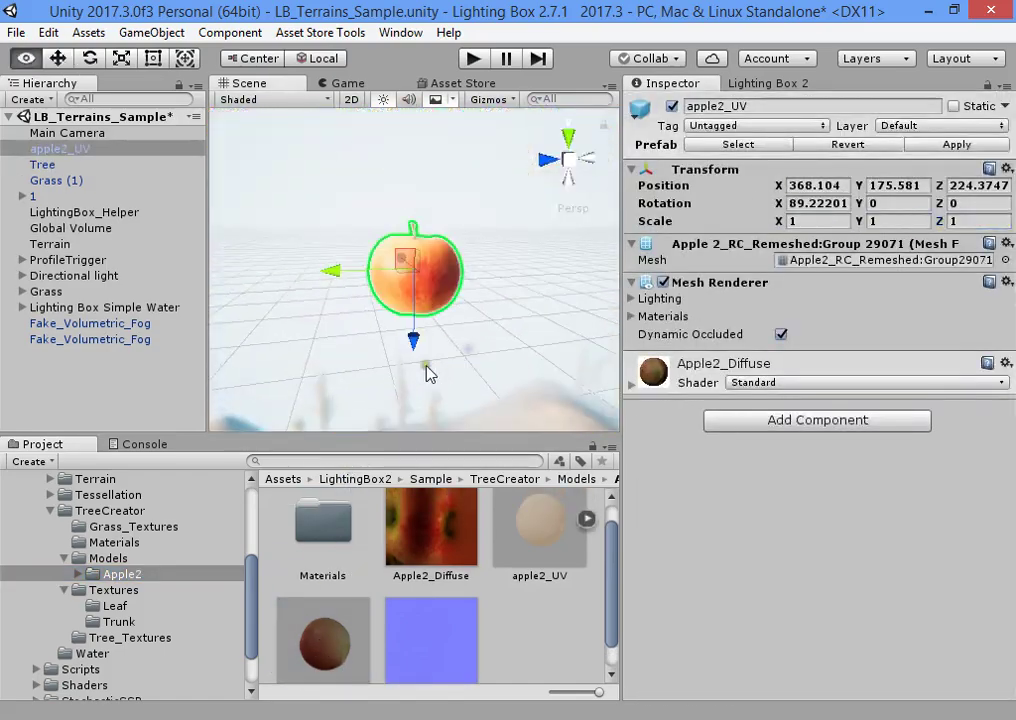
pyautogui.keyDown('alt'); pyautogui.moveTo(434, 358); pyautogui.dragTo(387, 322); pyautogui.keyUp('alt')
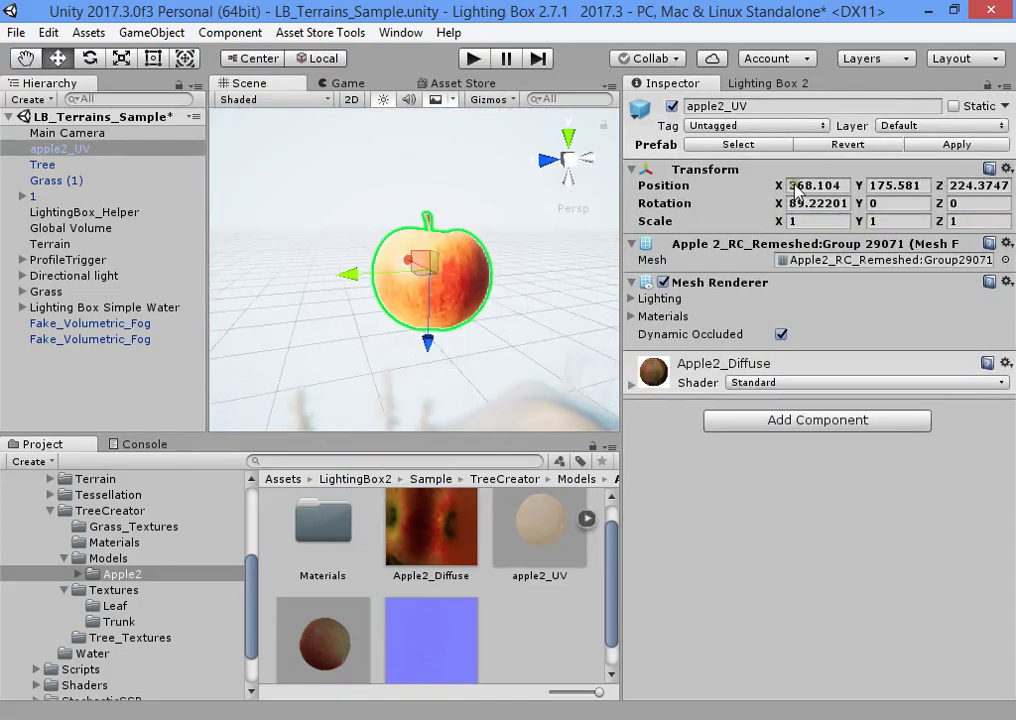
# - Delete the test apple from the scene and reselect the Tree, framing it in the view
pyautogui.press('Delete')
pyautogui.click(114, 147)
pyautogui.rightClick(315, 229)
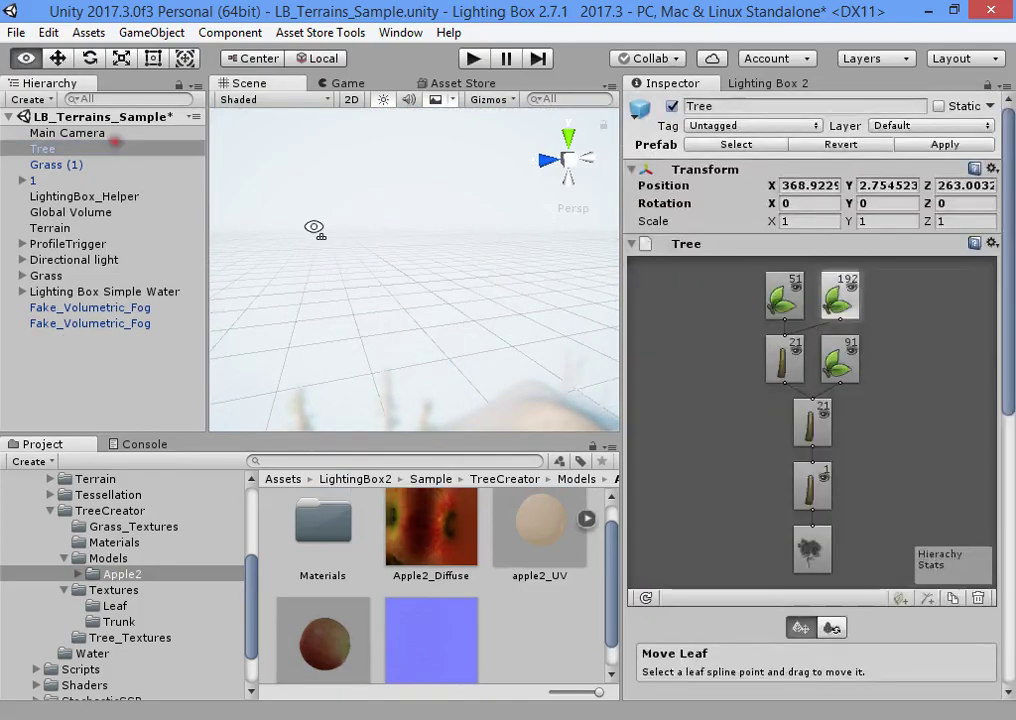
pyautogui.press('f')
pyautogui.moveTo(410, 288); pyautogui.dragTo(420, 328, button='right')
pyautogui.keyDown('alt'); pyautogui.moveTo(420, 328); pyautogui.dragTo(400, 310); pyautogui.keyUp('alt')
pyautogui.scroll(-5, 742, 453)
pyautogui.scroll(-3, 800, 380)
pyautogui.scroll(8, 821, 311)
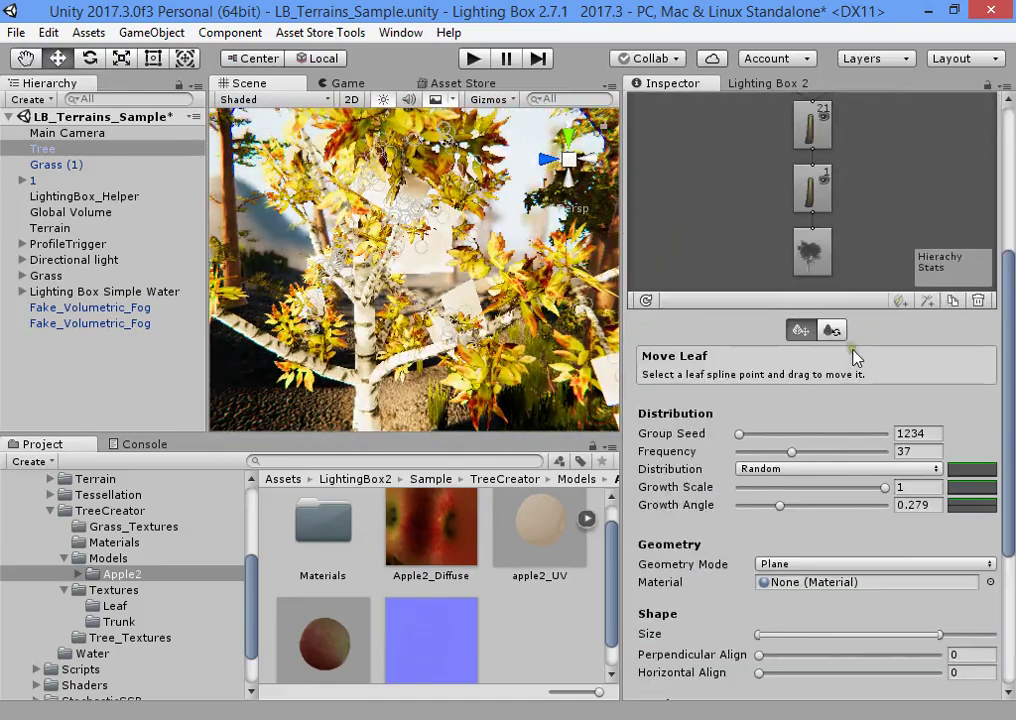
# - Set the apple leaf group's Geometry Mode to Mesh and assign the textured apple2_UV as its mesh
pyautogui.scroll(-8, 858, 495)
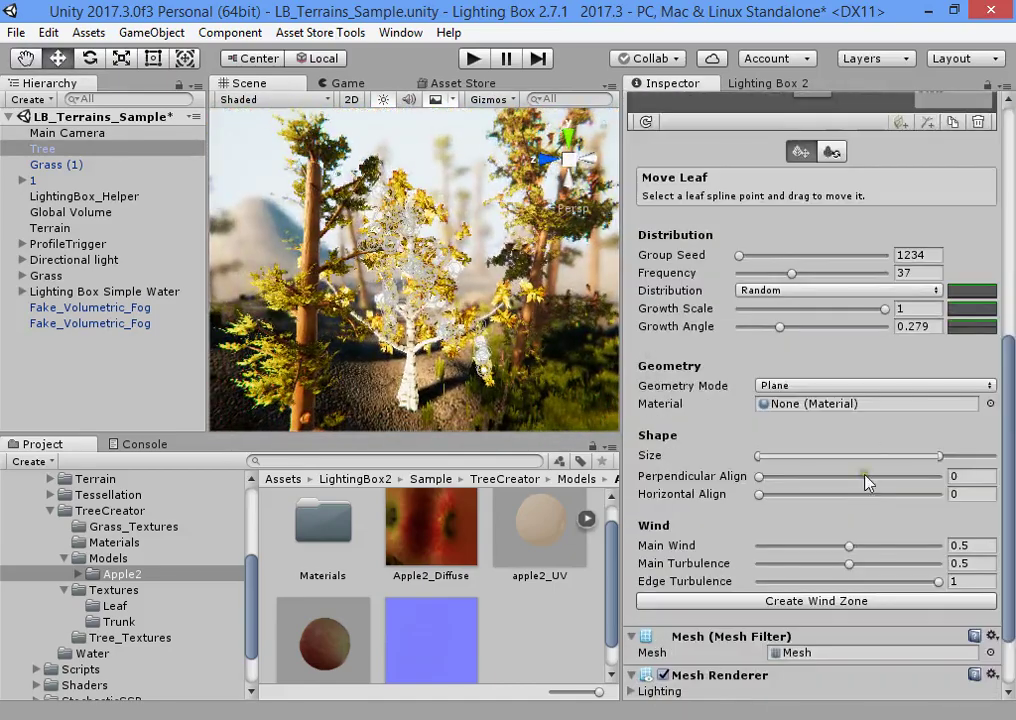
pyautogui.scroll(-1, 340, 645)
pyautogui.moveTo(340, 645); pyautogui.dragTo(866, 403)
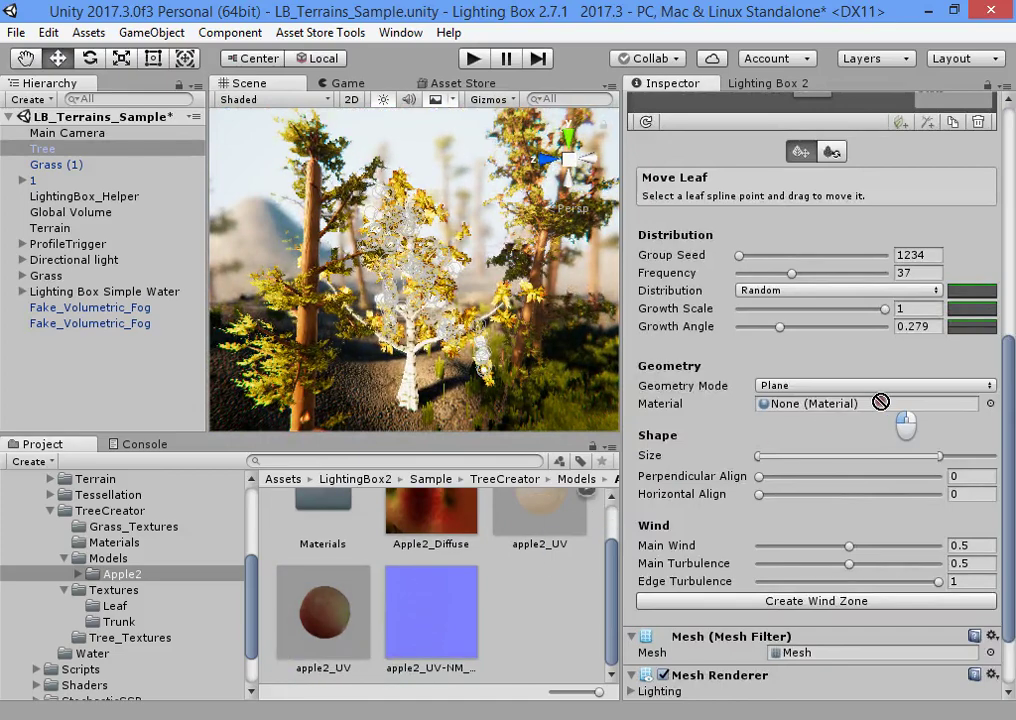
pyautogui.click(868, 386)
pyautogui.click(805, 494)
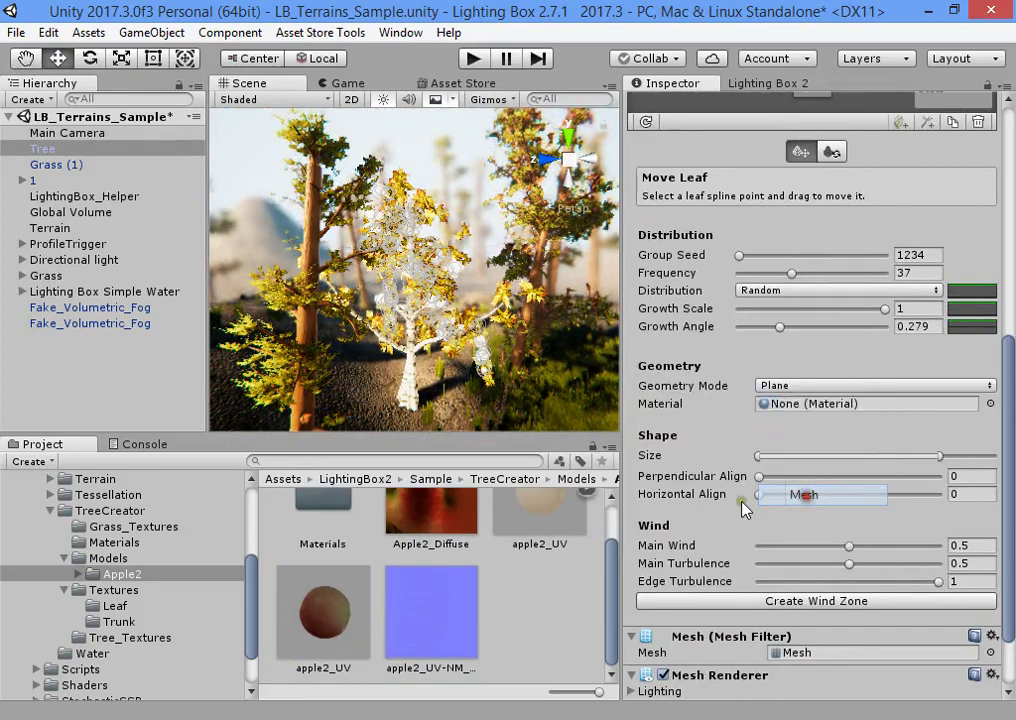
pyautogui.click(779, 422)
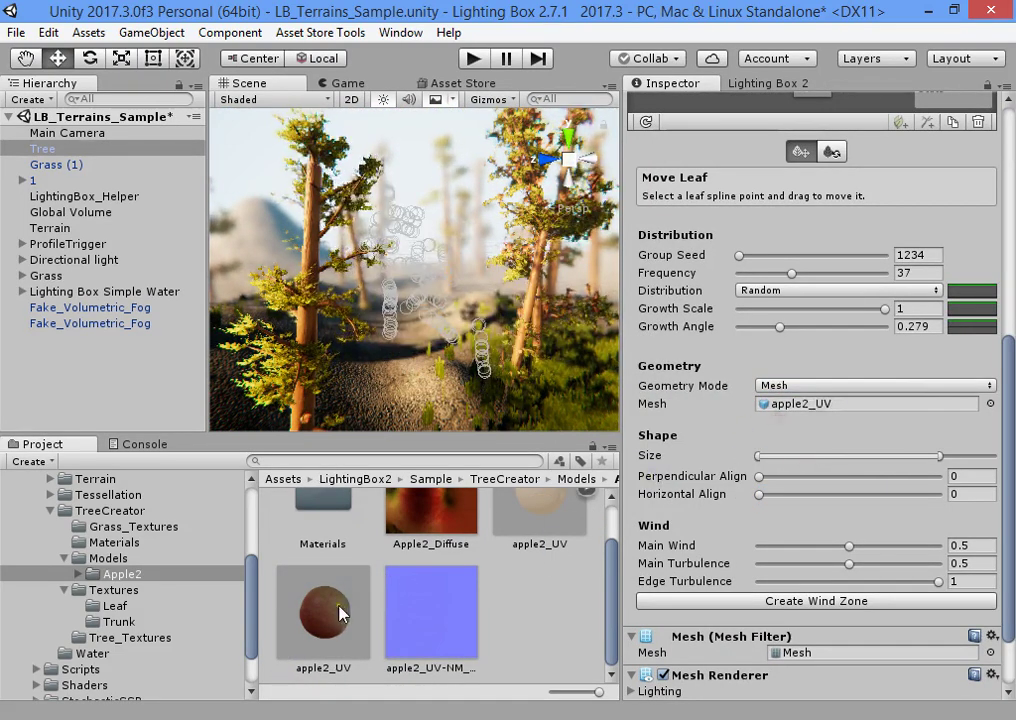
pyautogui.moveTo(342, 613); pyautogui.dragTo(773, 390)
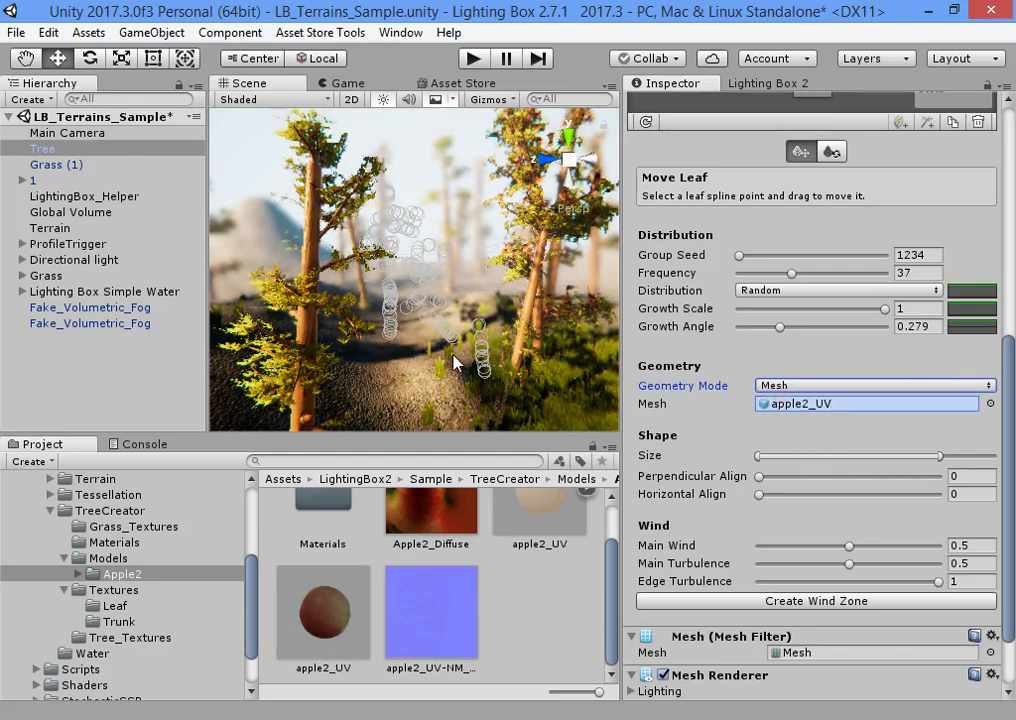
pyautogui.keyDown('alt'); pyautogui.moveTo(478, 368); pyautogui.dragTo(530, 362); pyautogui.keyUp('alt')
# - Switch the apple leaf group's Geometry Mode back to Plane
pyautogui.click(800, 386)
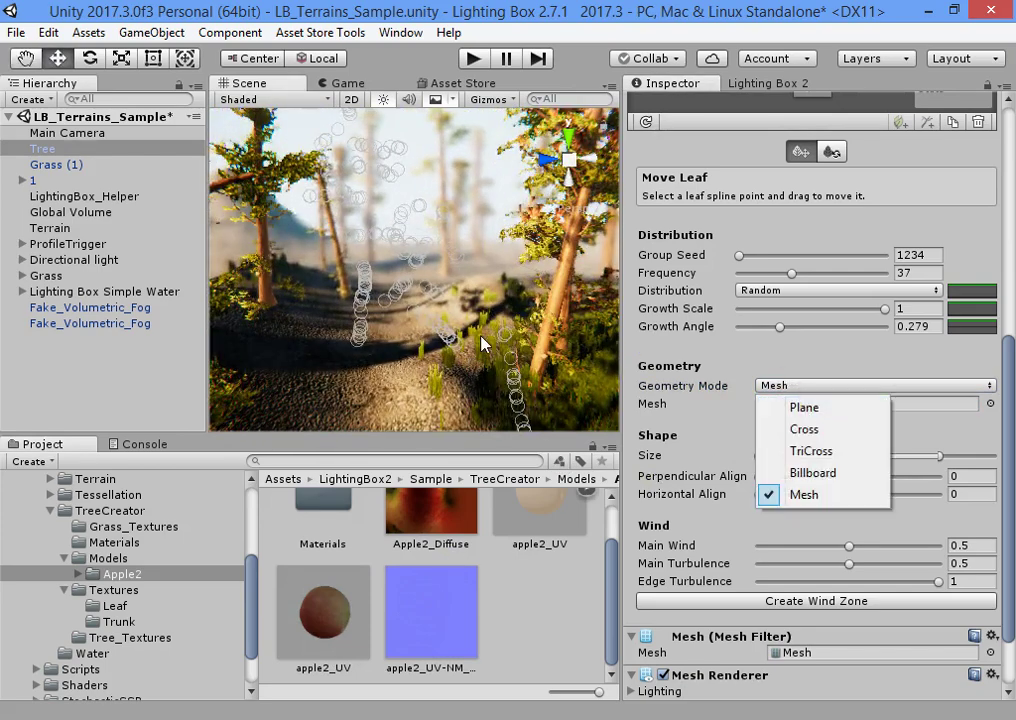
pyautogui.click(804, 407)
pyautogui.click(857, 386)
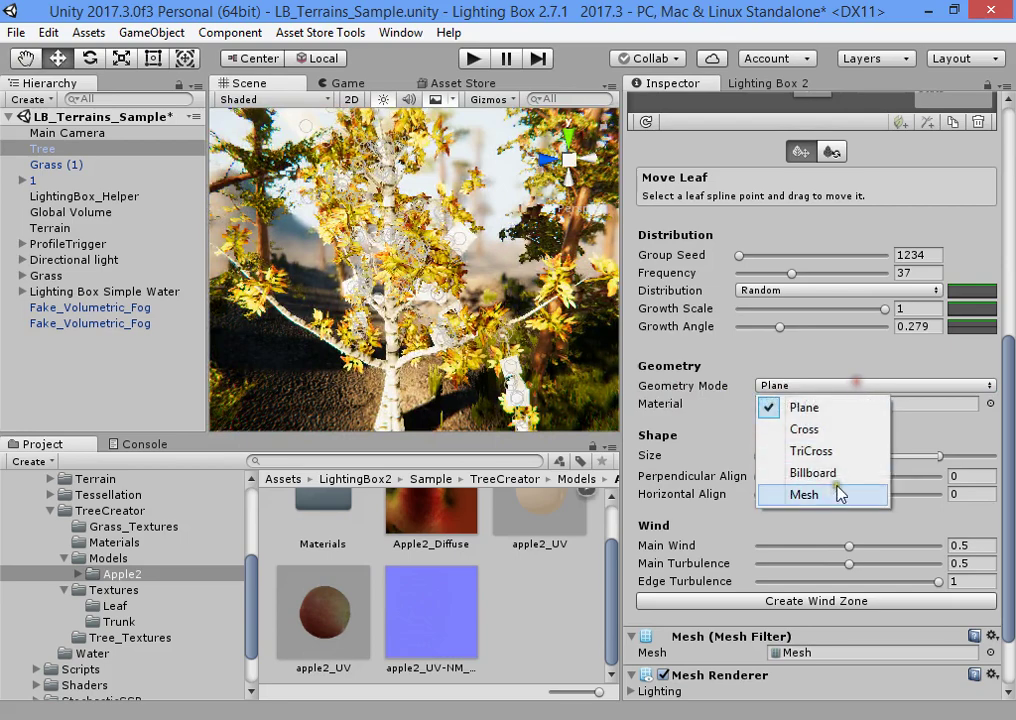
# - Delete the apple leaf group from the tree hierarchy and check the tree from several angles
pyautogui.moveTo(1007, 379); pyautogui.dragTo(1006, 294)
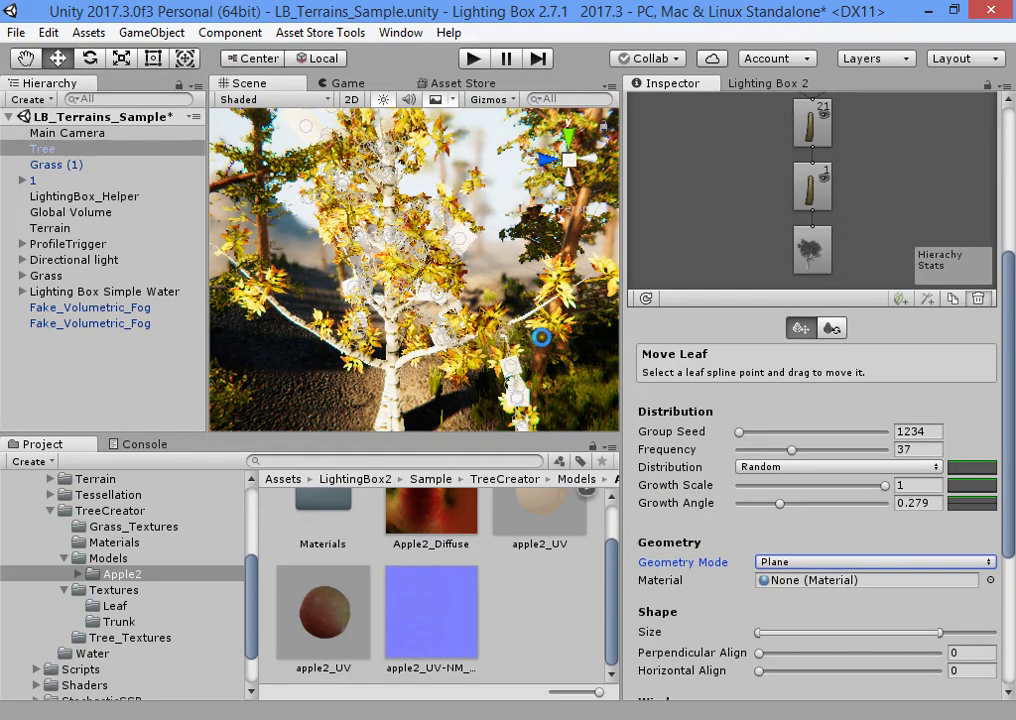
pyautogui.click(499, 318)
pyautogui.moveTo(419, 313); pyautogui.dragTo(277, 290, button='right')
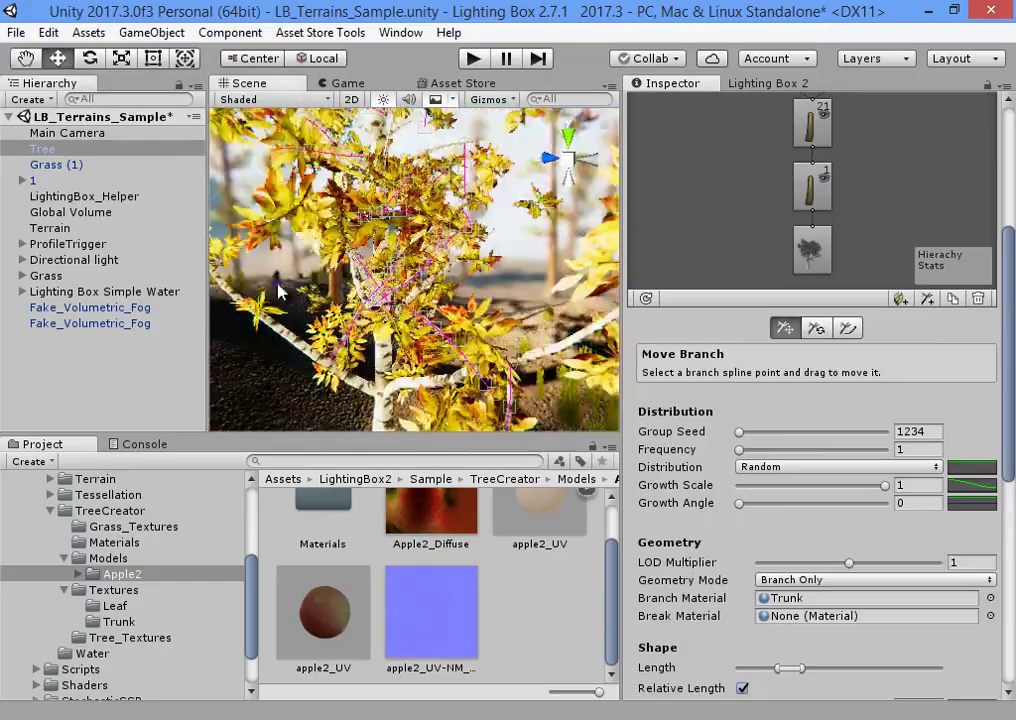
pyautogui.moveTo(368, 275); pyautogui.dragTo(400, 289, button='right')
pyautogui.keyDown('alt'); pyautogui.moveTo(400, 290); pyautogui.dragTo(467, 268); pyautogui.keyUp('alt')
# - Open the Leave 2 material used by the cross-mode leaf group and assign the single yellow leaf image as its base texture
pyautogui.scroll(5, 750, 279)
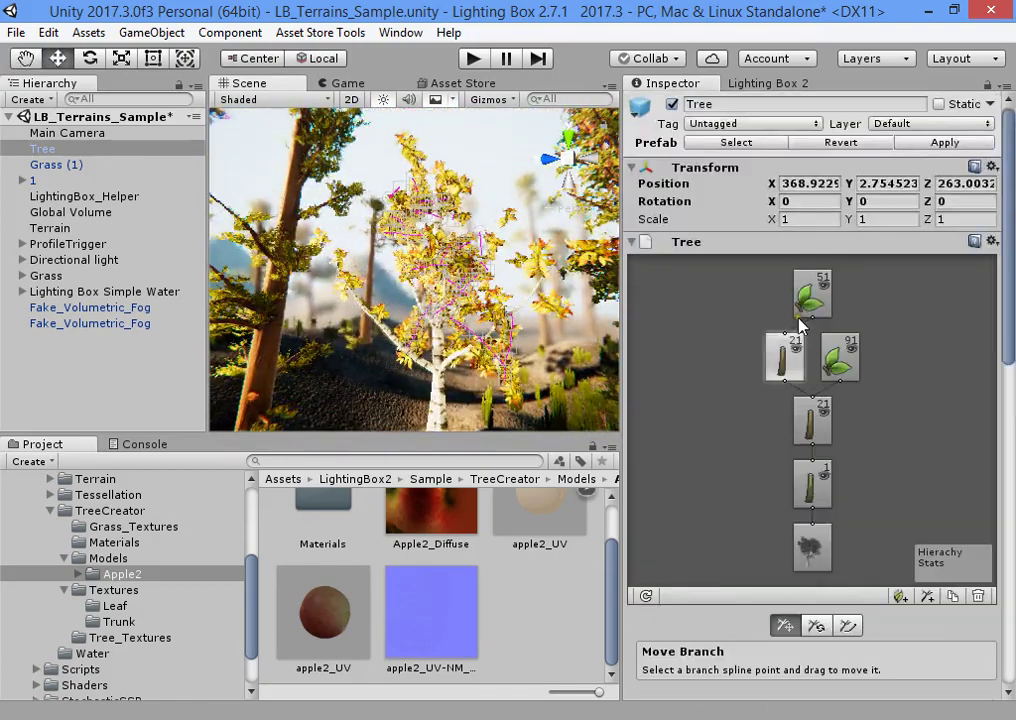
pyautogui.scroll(-9, 838, 390)
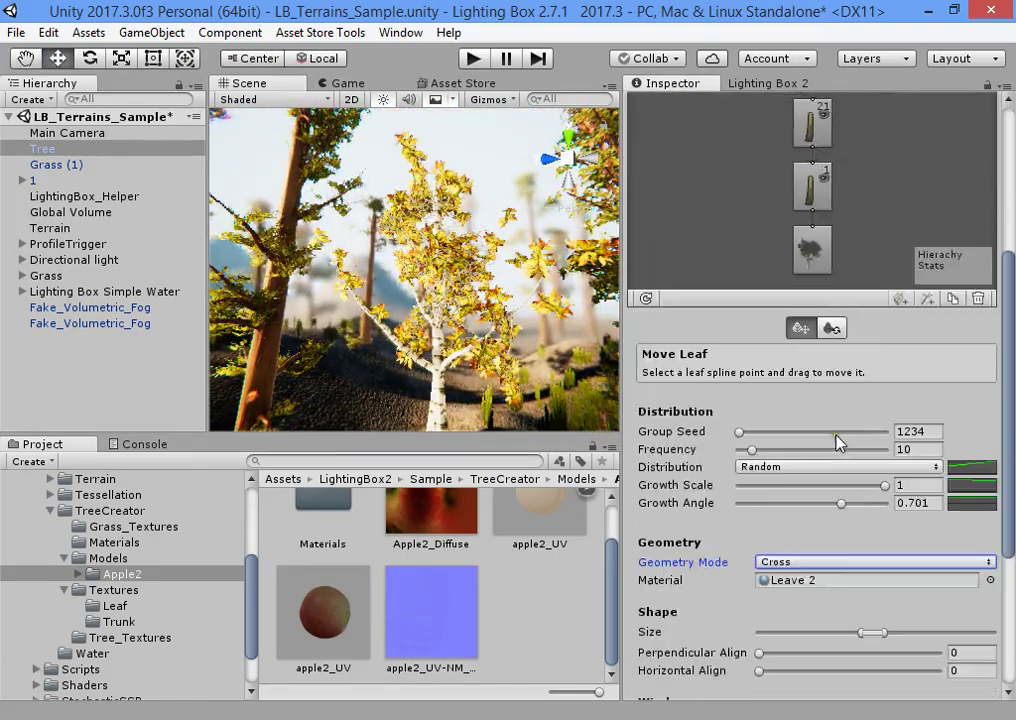
pyautogui.scroll(9, 785, 600)
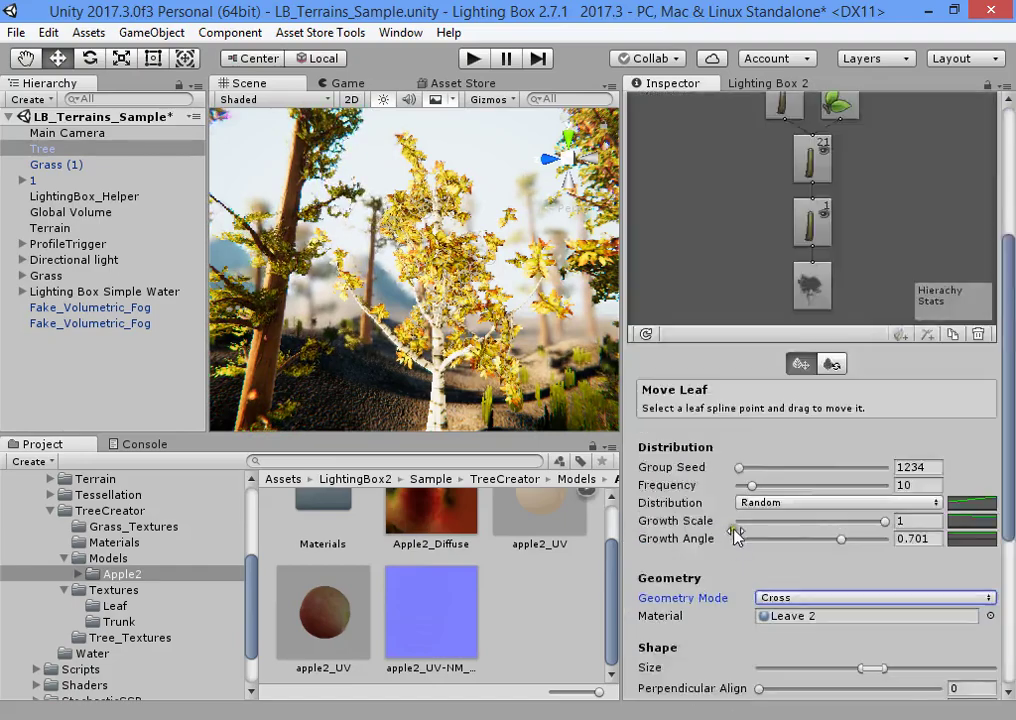
pyautogui.scroll(-8, 787, 494)
pyautogui.scroll(-1, 790, 445)
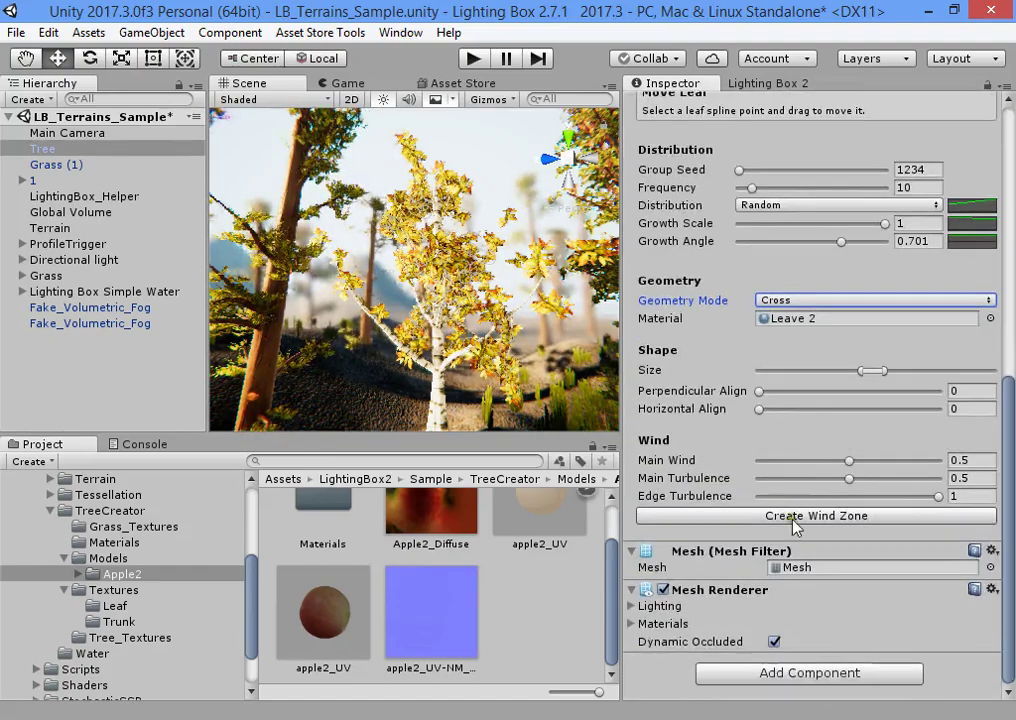
pyautogui.scroll(6, 800, 440)
pyautogui.scroll(-3, 818, 432)
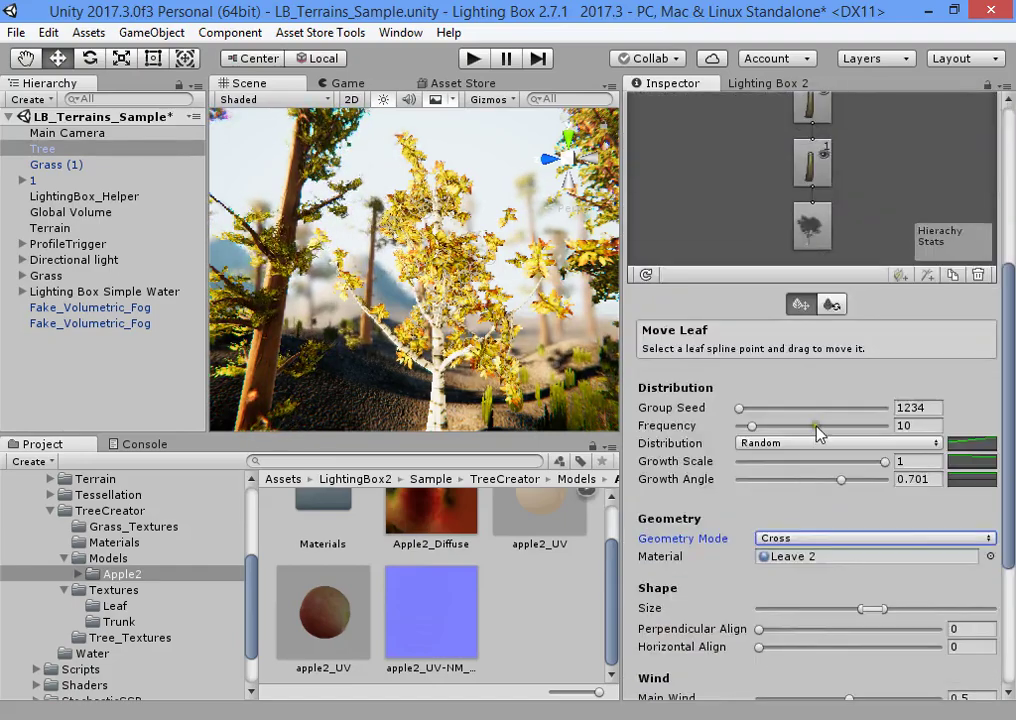
pyautogui.click(799, 553)
pyautogui.click(533, 550)
pyautogui.click(965, 238)
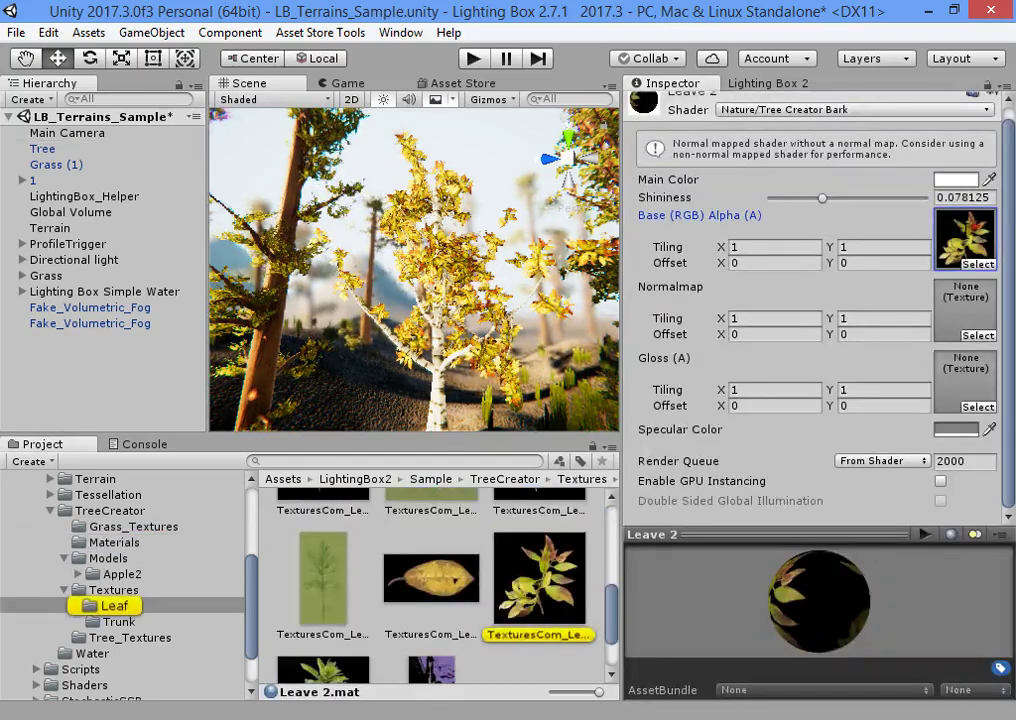
pyautogui.scroll(3, 475, 312)
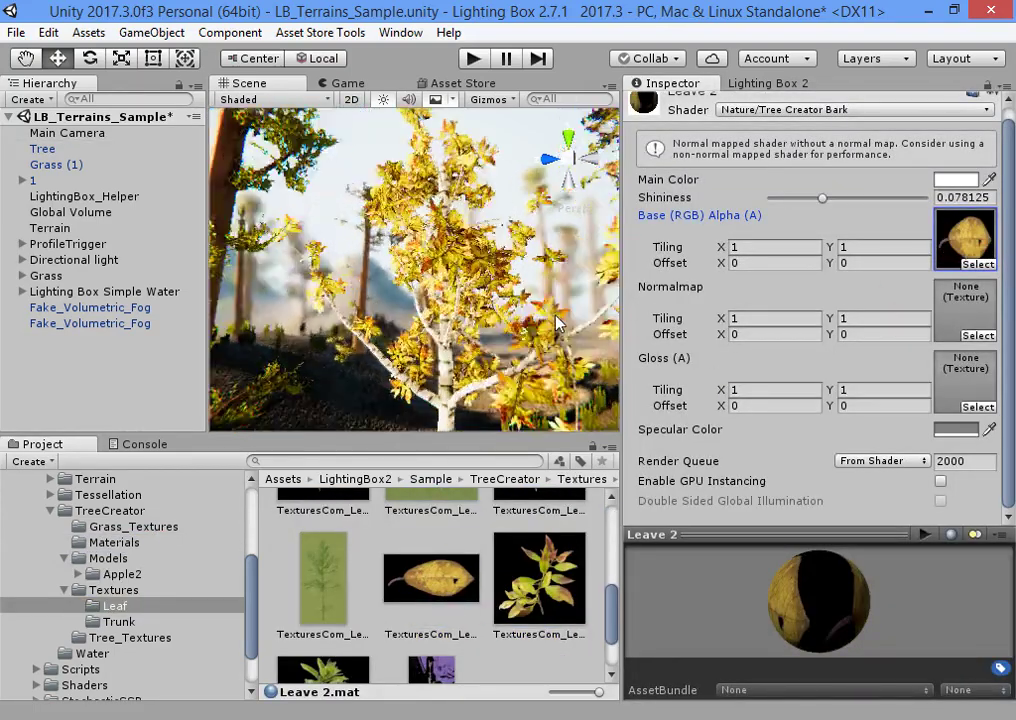
# - Reselect the Tree, refresh its leaf group with Frequency at 10, and inspect the single-leaf texture on the branches
pyautogui.click(110, 150)
pyautogui.scroll(-3, 758, 500)
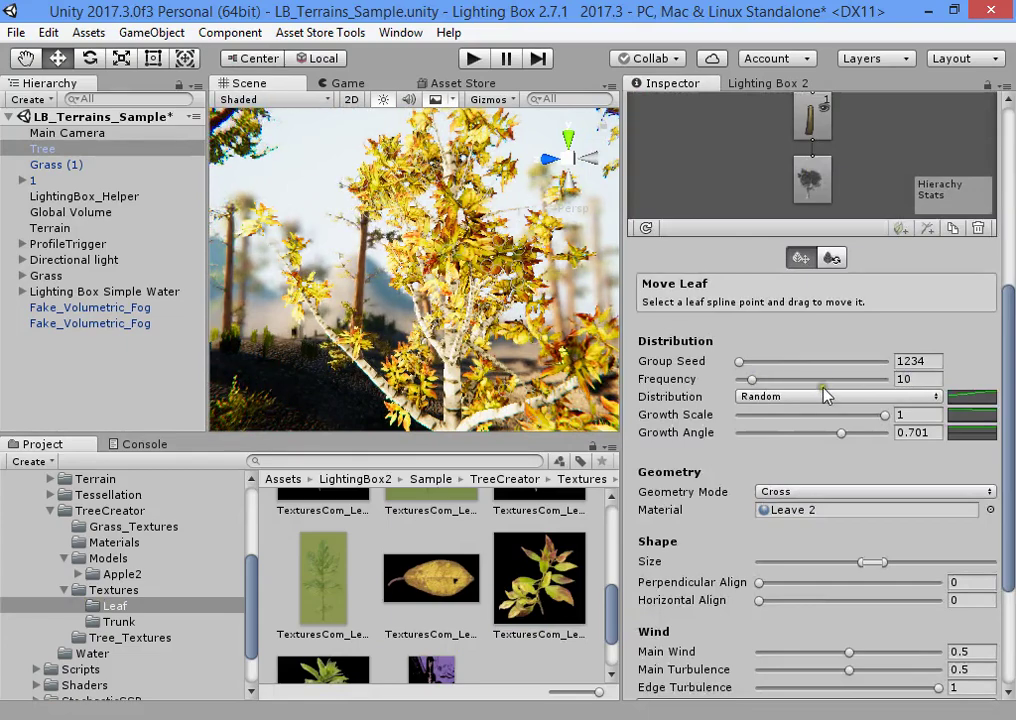
pyautogui.click(749, 382)
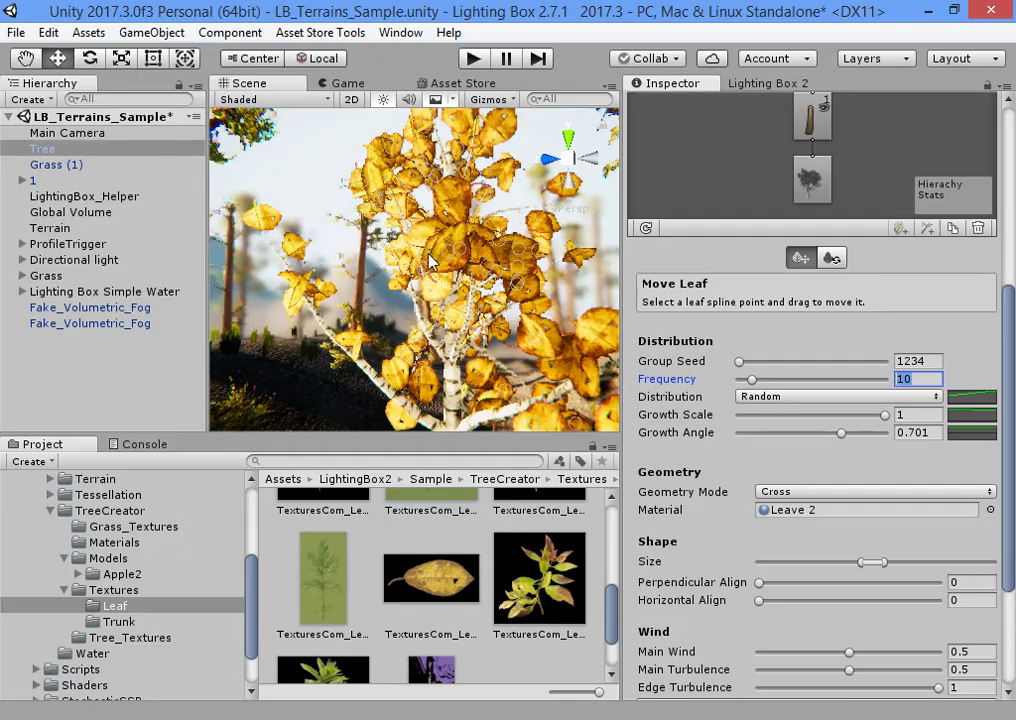
pyautogui.keyDown('alt'); pyautogui.moveTo(430, 262); pyautogui.dragTo(480, 328); pyautogui.keyUp('alt')
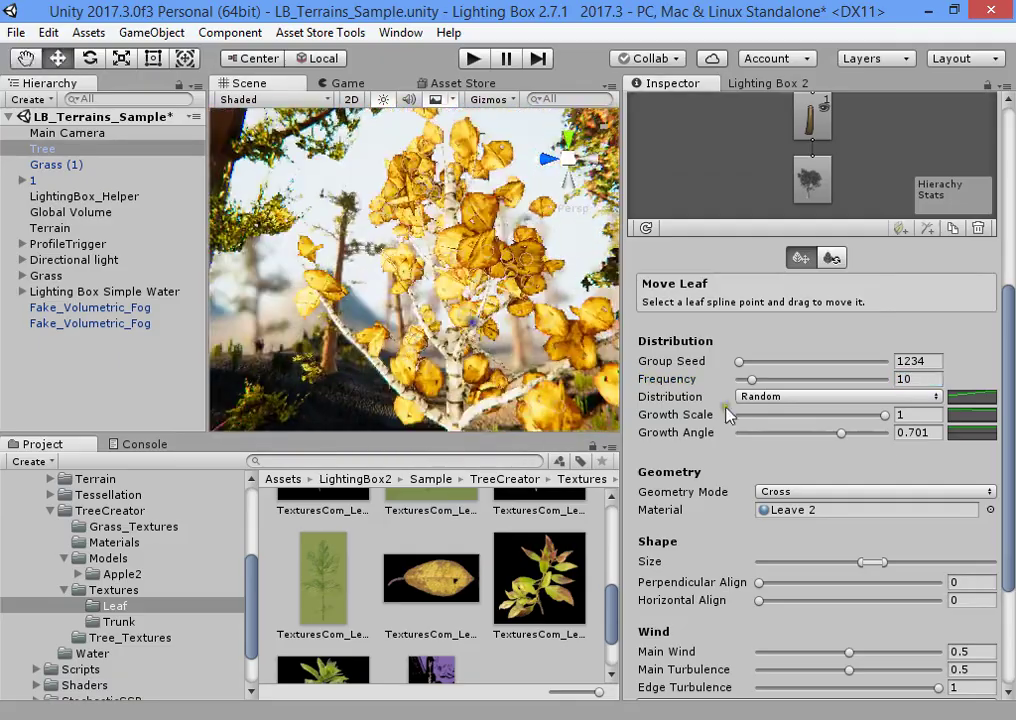
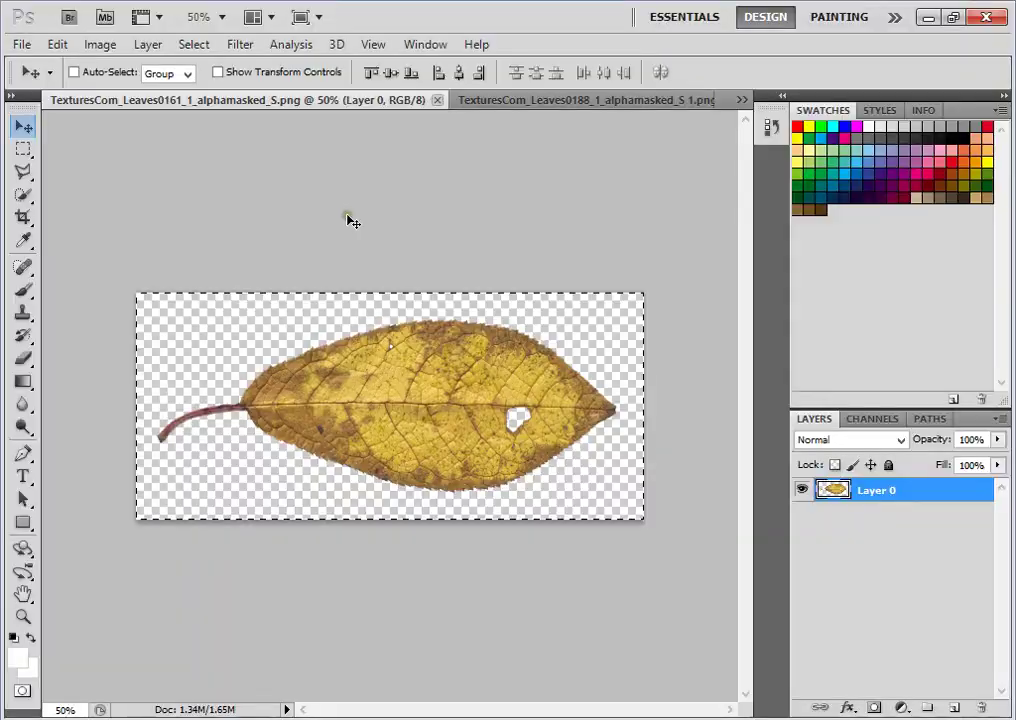
# - Switch to Photoshop and paste the single yellow leaf into TexturesCom_Leaves0188_1_alphamasked_S 1.png as a new layer
pyautogui.press('Delete')
pyautogui.click(495, 100)
pyautogui.hotkey('ctrl', 'v')
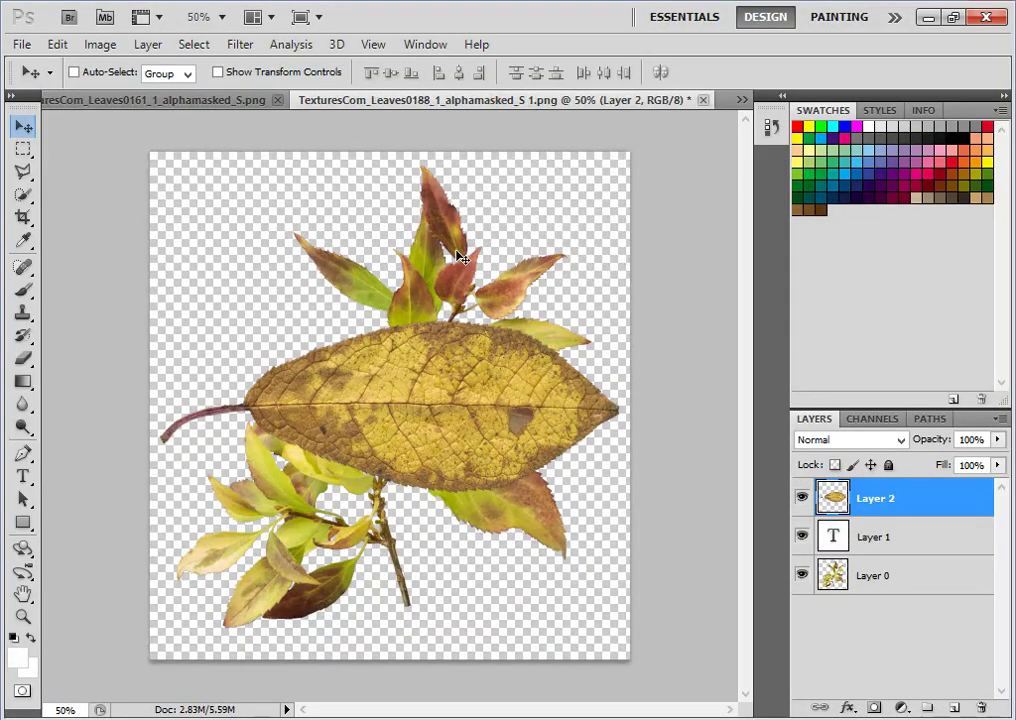
pyautogui.hotkey('ctrl', 't')
pyautogui.click(155, 46)
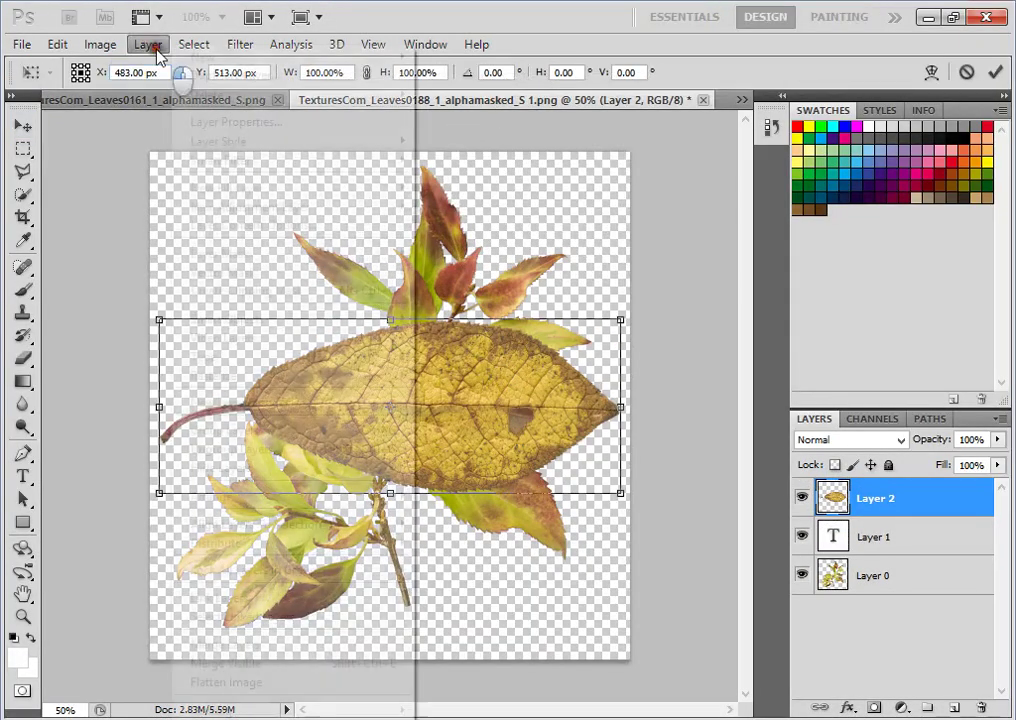
pyautogui.click(195, 43)
pyautogui.click(100, 45)
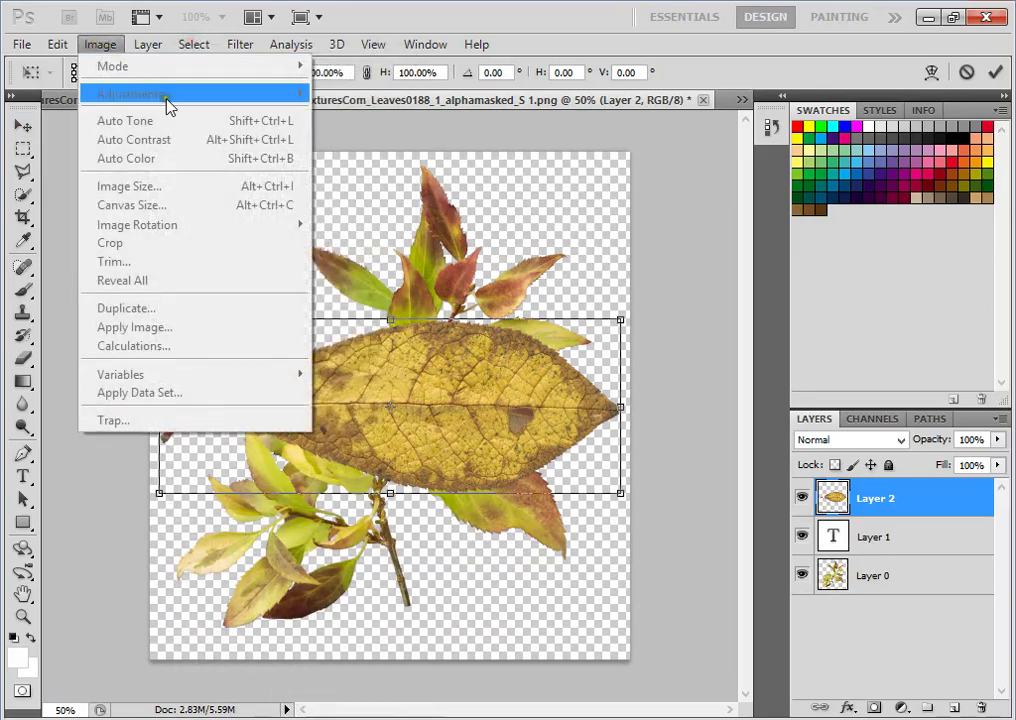
pyautogui.click(561, 373)
pyautogui.press('Return')
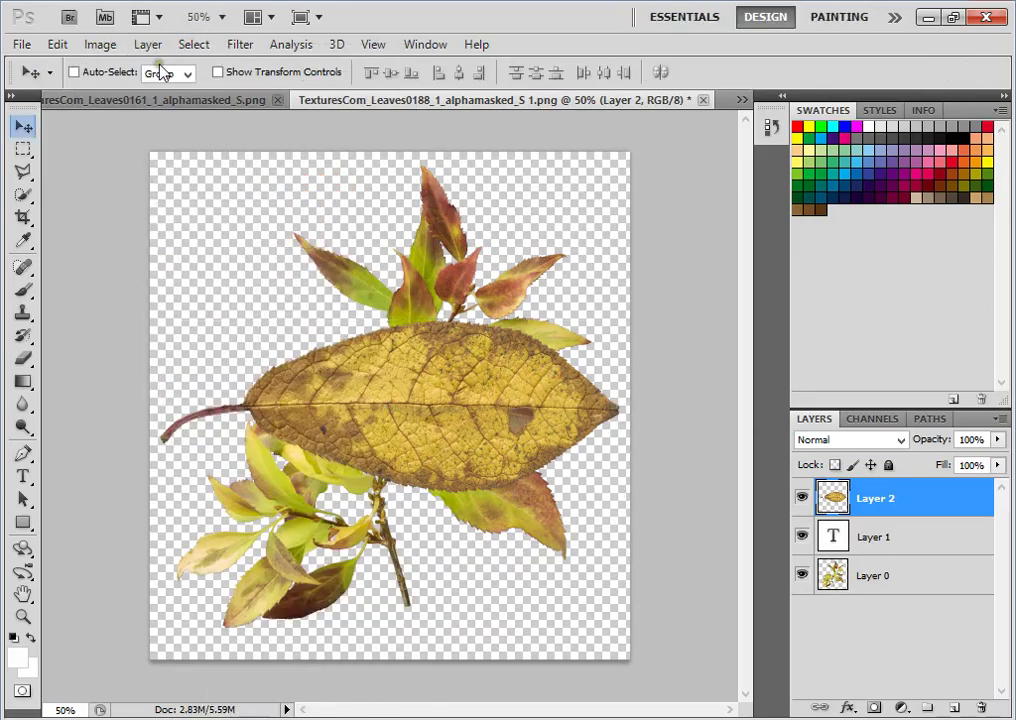
# - Try rotating the entire image canvas 90° clockwise
pyautogui.click(101, 44)
pyautogui.moveTo(181, 93)
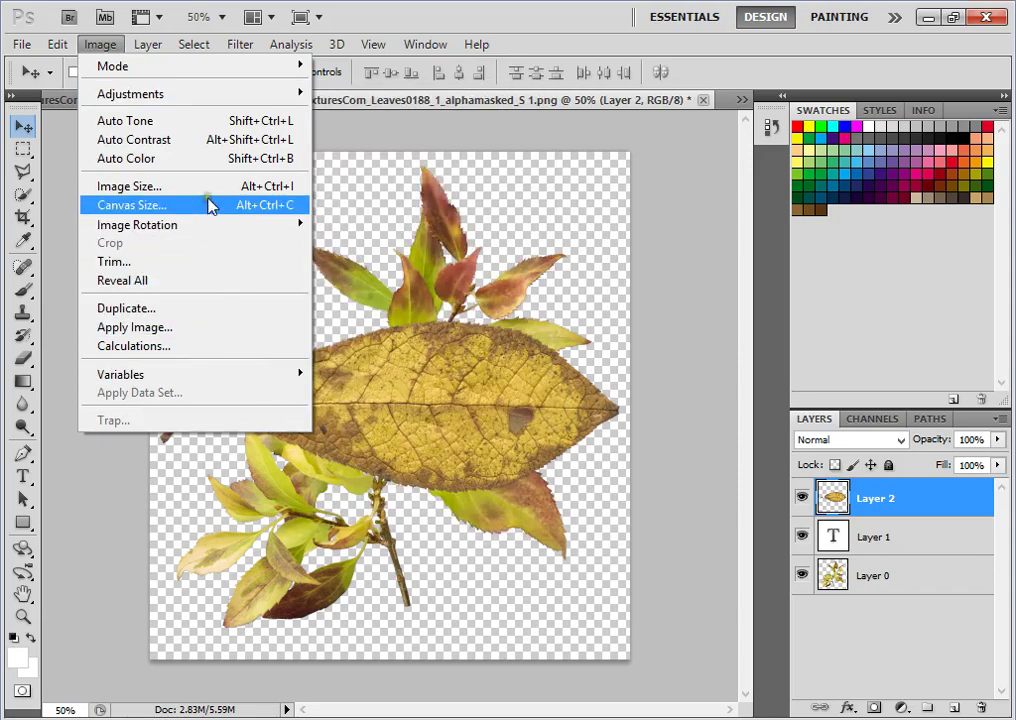
pyautogui.moveTo(252, 232)
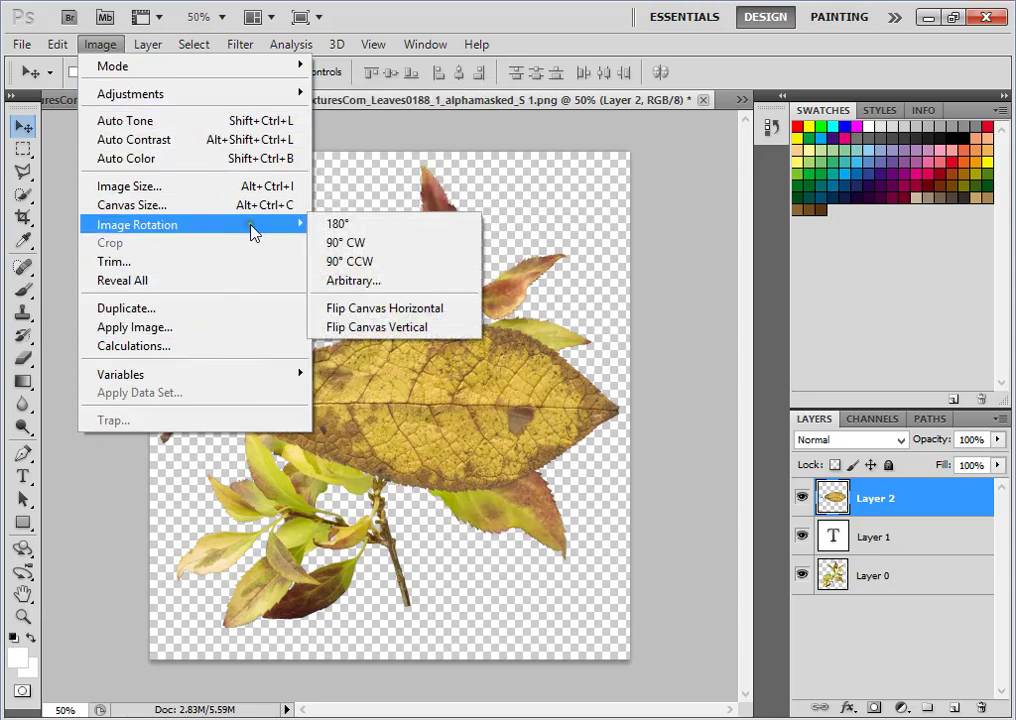
pyautogui.click(340, 244)
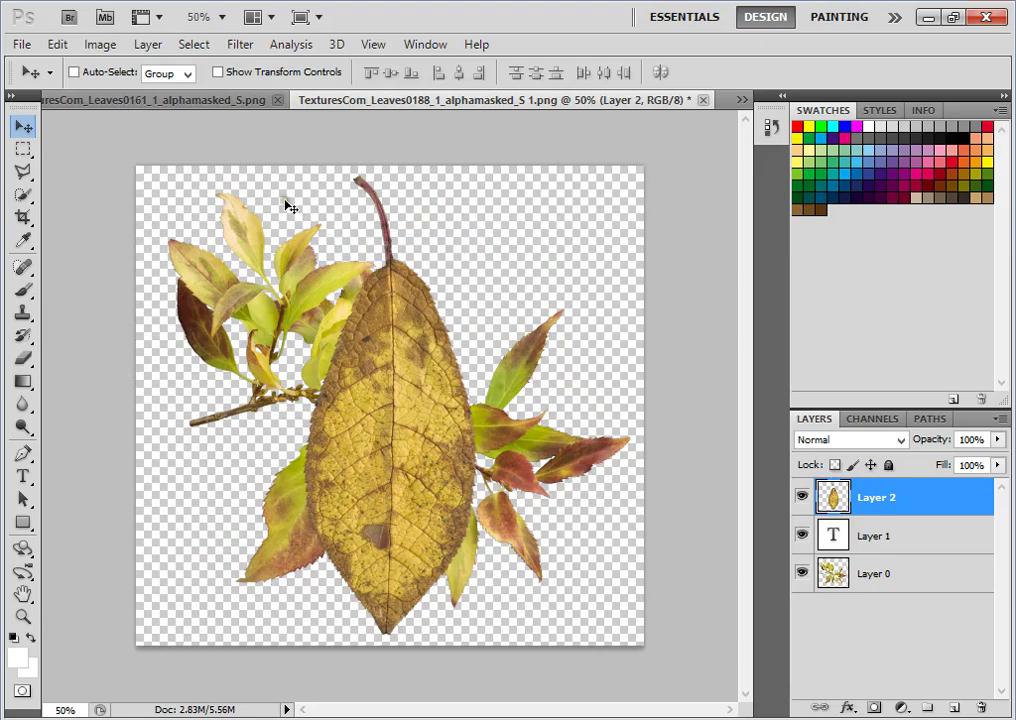
pyautogui.hotkey('ctrl', 'alt', 'z')
# - Rotate only the pasted leaf layer 90° counterclockwise so its stem points down
pyautogui.click(185, 49)
pyautogui.moveTo(71, 46)
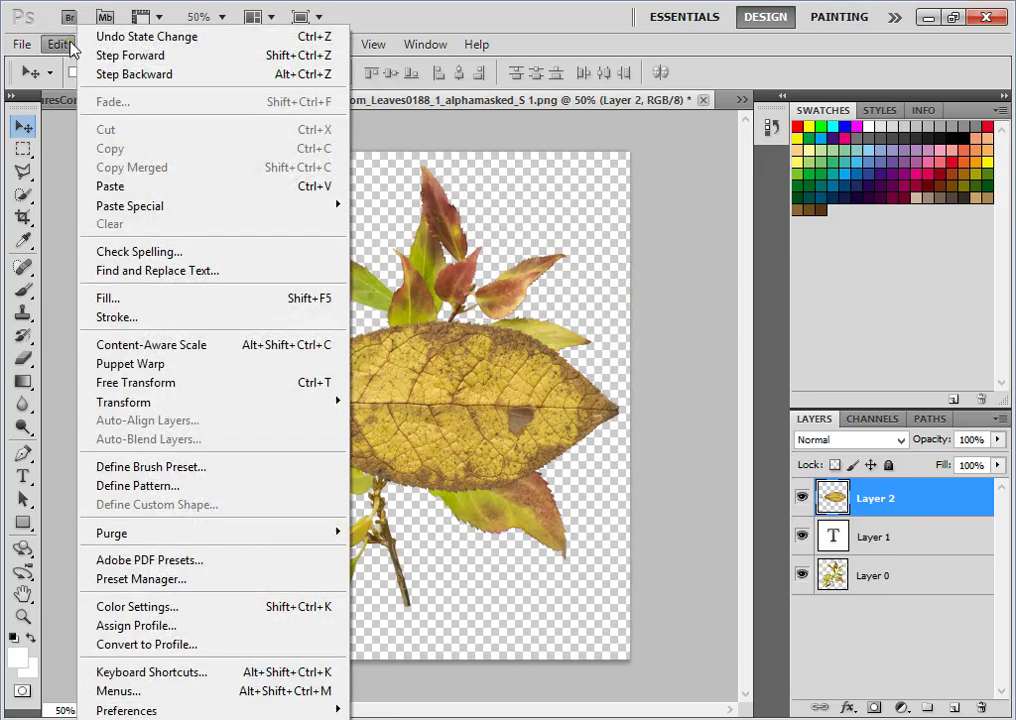
pyautogui.moveTo(268, 401)
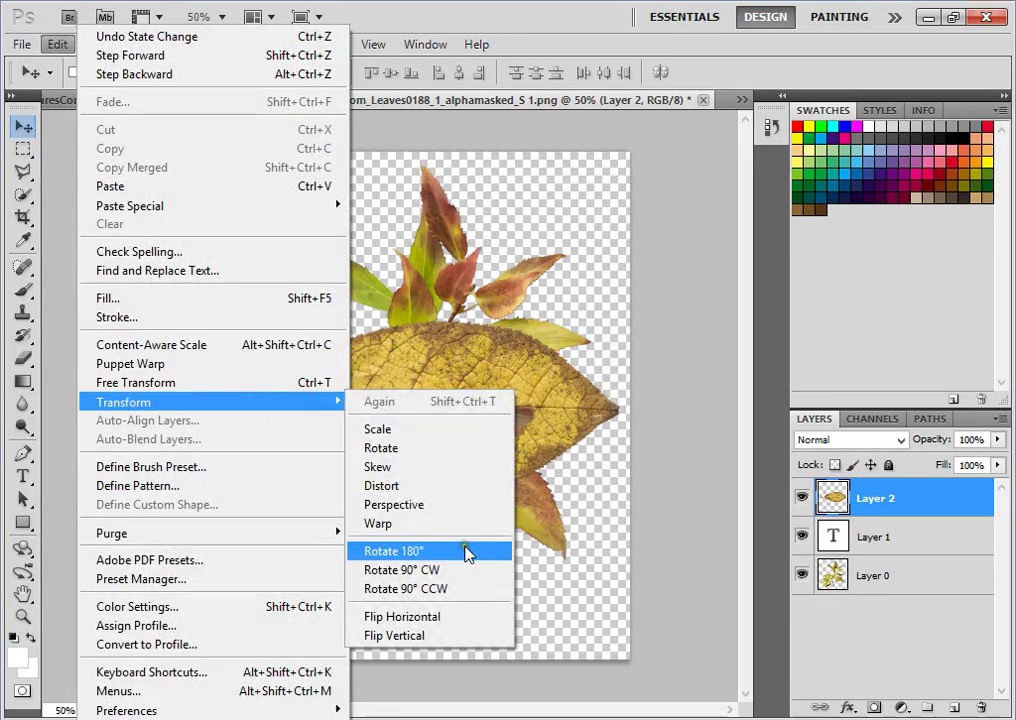
pyautogui.click(477, 591)
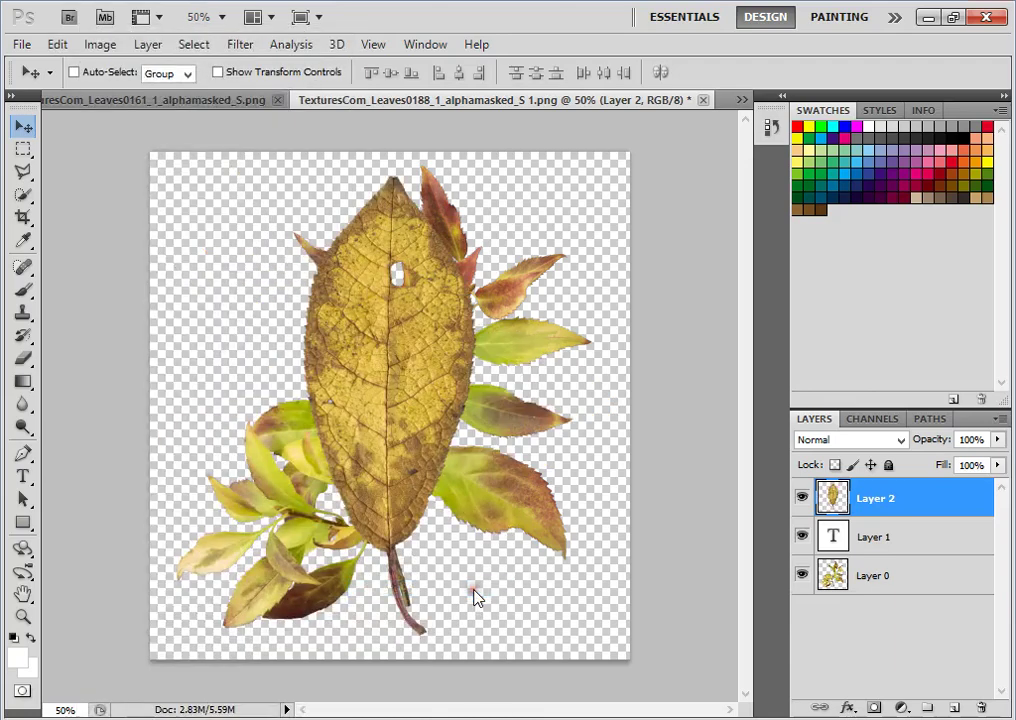
# - Scale the pasted leaf to about 51%, tilt it slightly clockwise, and place its stem on the lower twig
pyautogui.hotkey('ctrl', 't')
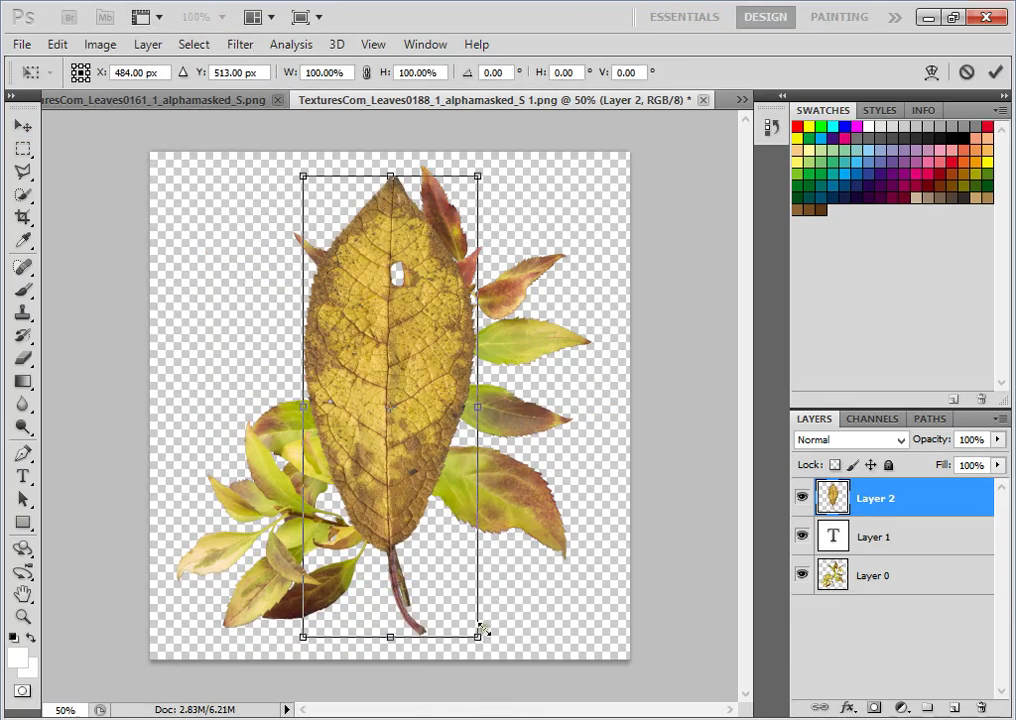
pyautogui.moveTo(481, 630); pyautogui.dragTo(414, 558)
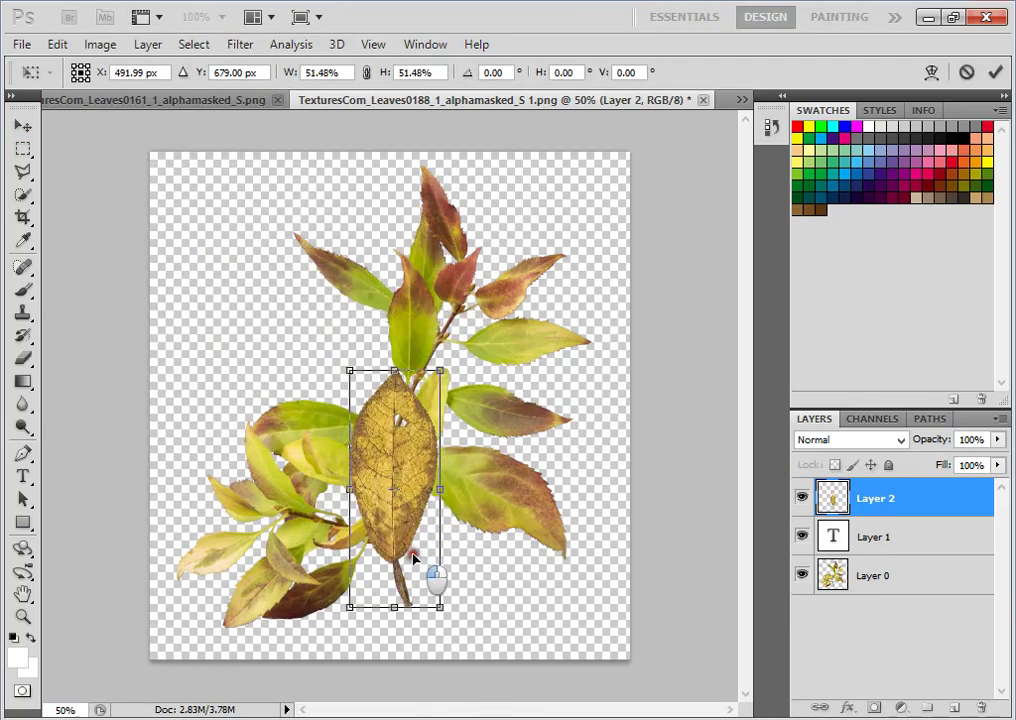
pyautogui.moveTo(450, 357); pyautogui.dragTo(484, 377)
pyautogui.moveTo(445, 472); pyautogui.dragTo(465, 461)
pyautogui.press('Return')
# - Duplicate Layer 2 within the same document
pyautogui.rightClick(905, 500)
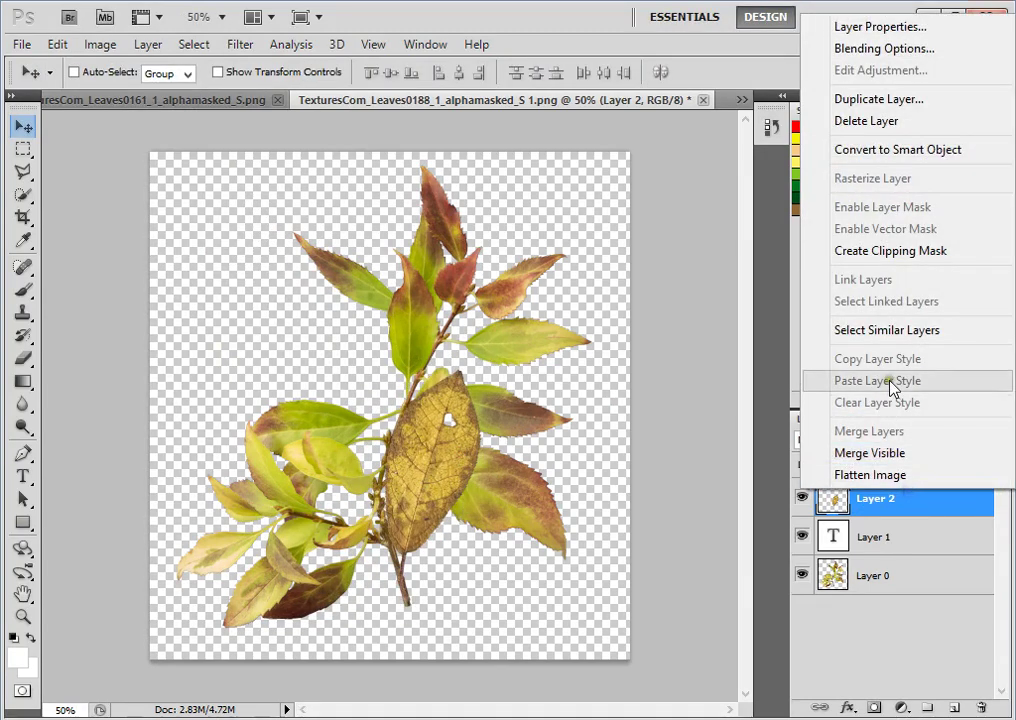
pyautogui.click(872, 100)
pyautogui.click(672, 222)
# - Rotate the duplicated leaf to about -68° and move it left of the first leaf, with its stem meeting the twig
pyautogui.hotkey('ctrl', 't')
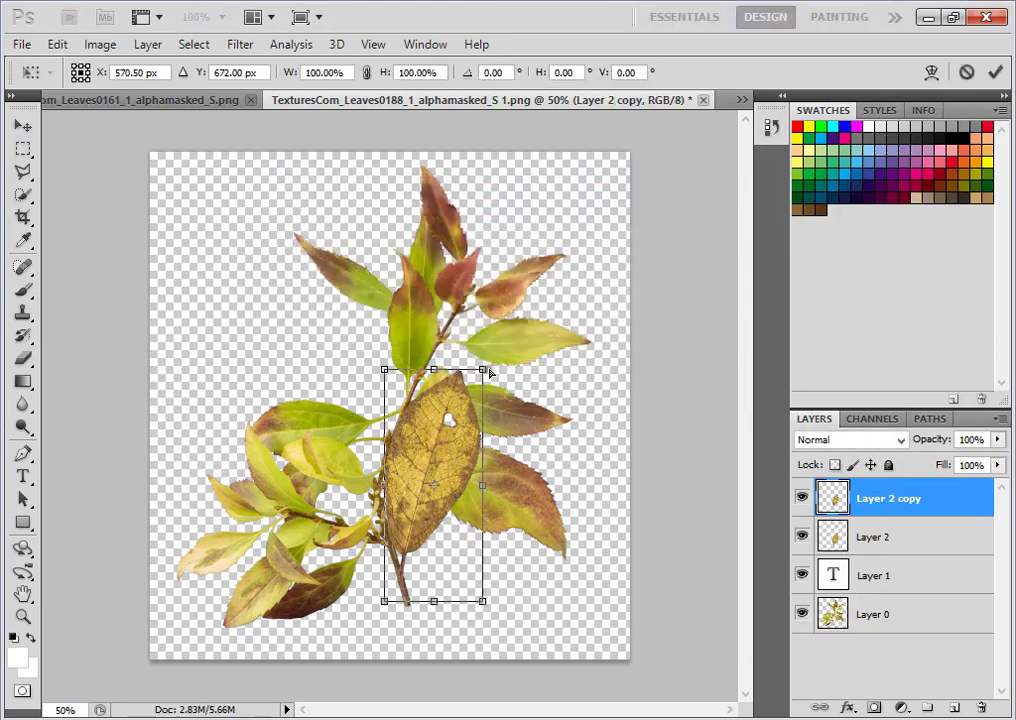
pyautogui.moveTo(535, 356); pyautogui.dragTo(466, 311)
pyautogui.moveTo(480, 522); pyautogui.dragTo(415, 526)
pyautogui.moveTo(393, 356); pyautogui.dragTo(349, 310)
pyautogui.moveTo(414, 540)
pyautogui.mouseDown()
pyautogui.moveTo(392, 538)
pyautogui.moveTo(407, 538)
pyautogui.mouseUp()
pyautogui.moveTo(372, 396); pyautogui.dragTo(298, 346)
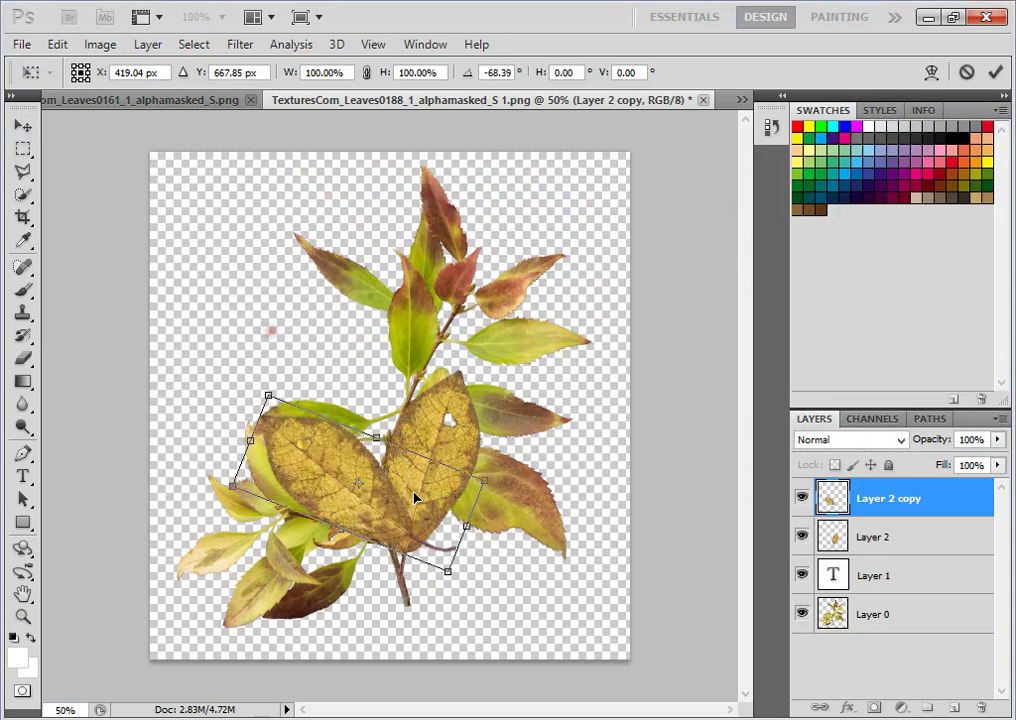
pyautogui.moveTo(415, 494); pyautogui.dragTo(377, 512)
pyautogui.press('Return')
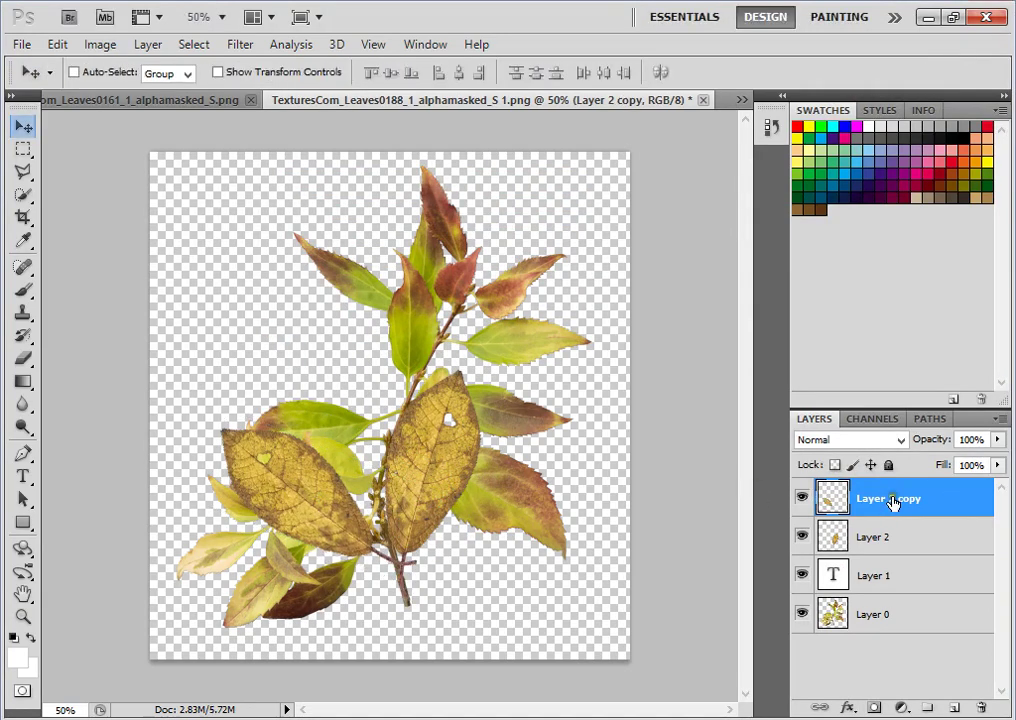
# - Duplicate the Layer 2 copy layer as Layer 2 copy 2
pyautogui.rightClick(880, 492)
pyautogui.click(879, 102)
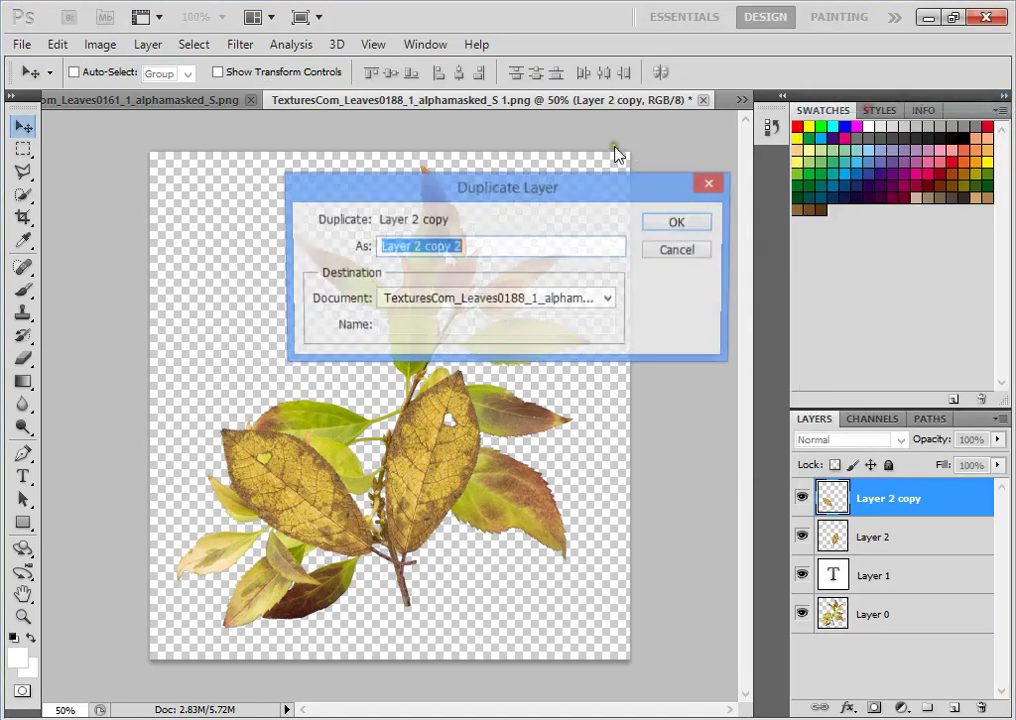
pyautogui.click(674, 222)
# - Rotate and move Layer 2 copy 2 to the right of the first leaf, pointing up and outward, and order it below Layer 2
pyautogui.hotkey('ctrl', 't')
pyautogui.moveTo(448, 400); pyautogui.dragTo(386, 637)
pyautogui.moveTo(357, 563); pyautogui.dragTo(519, 544)
pyautogui.moveTo(571, 368); pyautogui.dragTo(669, 476)
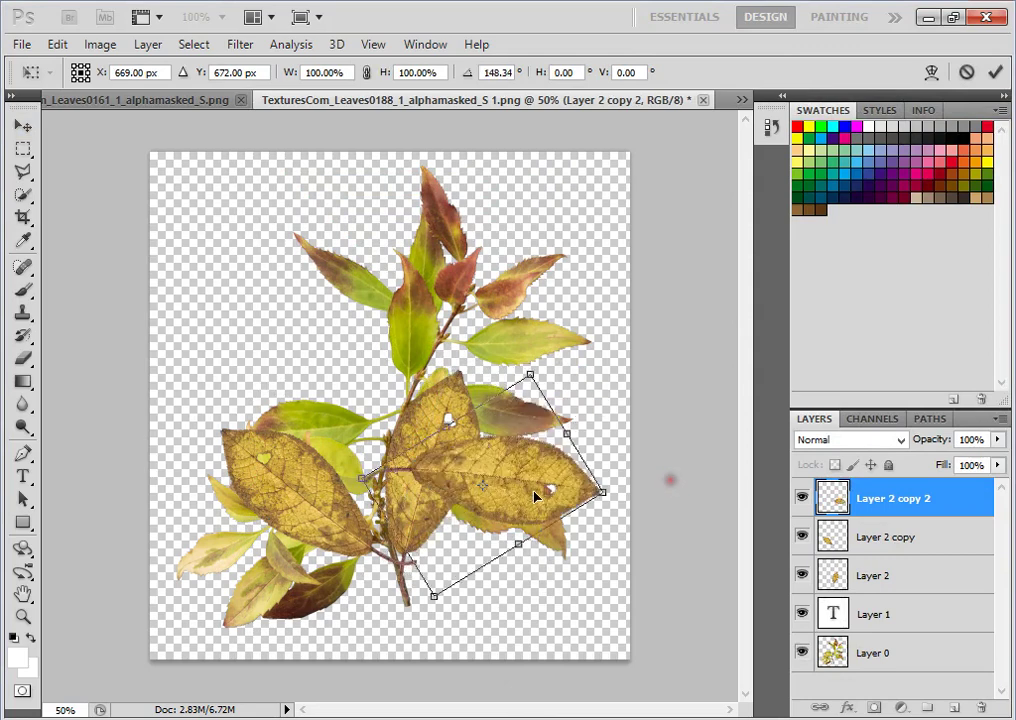
pyautogui.moveTo(537, 492); pyautogui.dragTo(539, 545)
pyautogui.moveTo(642, 556); pyautogui.dragTo(625, 441)
pyautogui.moveTo(547, 514); pyautogui.dragTo(553, 477)
pyautogui.moveTo(591, 427); pyautogui.dragTo(561, 444)
pyautogui.press('Return')
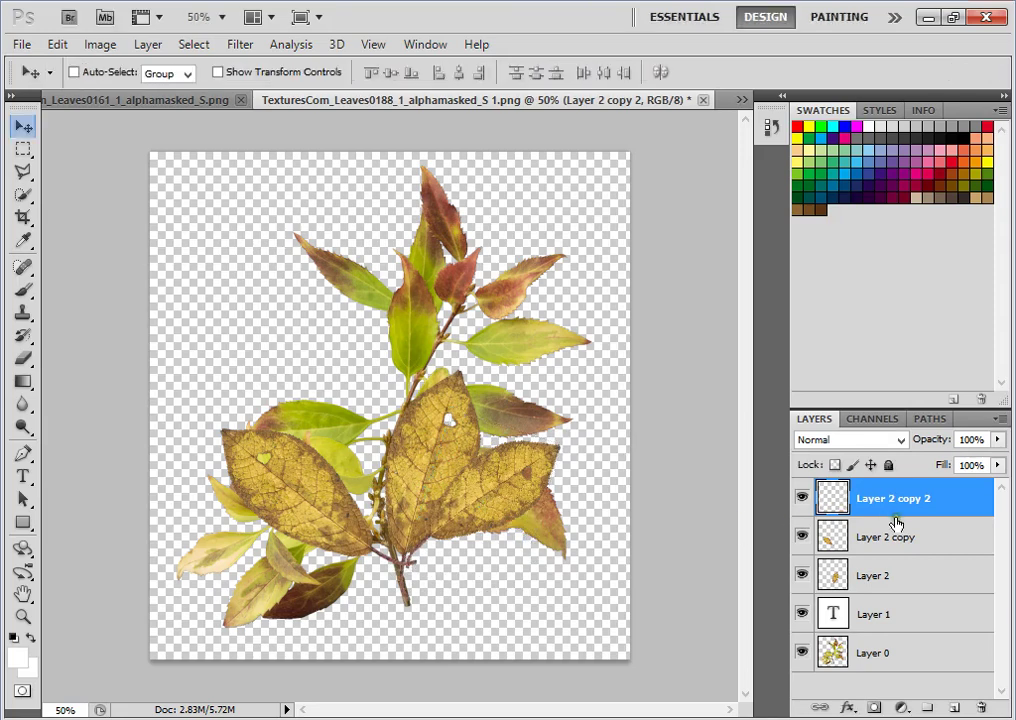
pyautogui.moveTo(897, 519); pyautogui.dragTo(905, 577)
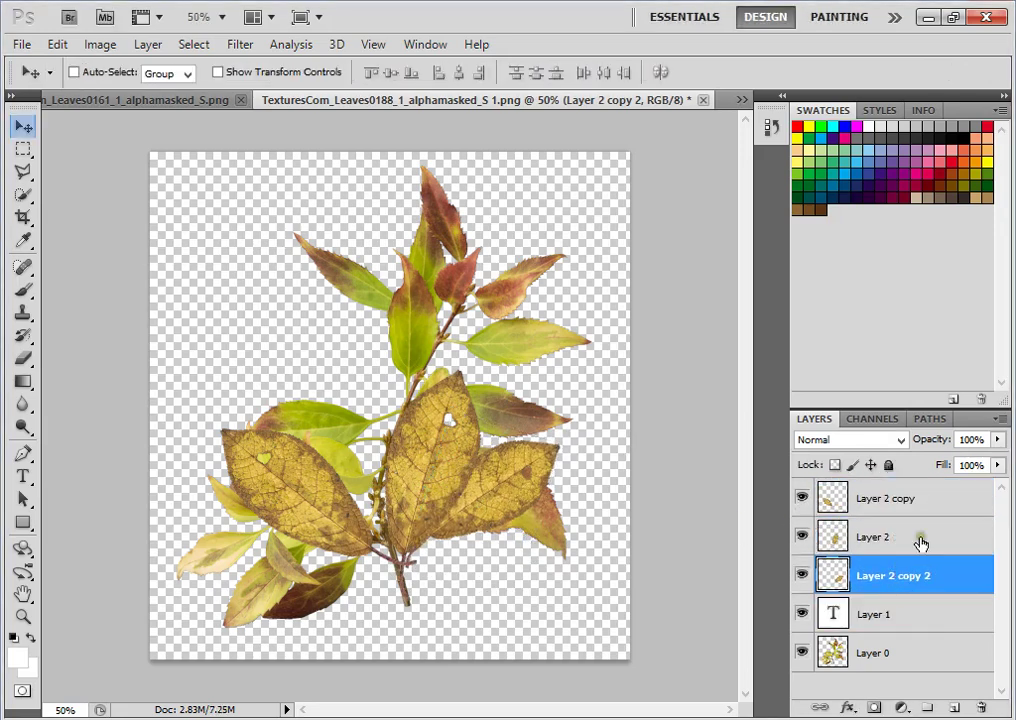
# - Duplicate the first leaf's layer, Layer 2, as Layer 2 copy 3
pyautogui.click(921, 541)
pyautogui.rightClick(924, 545)
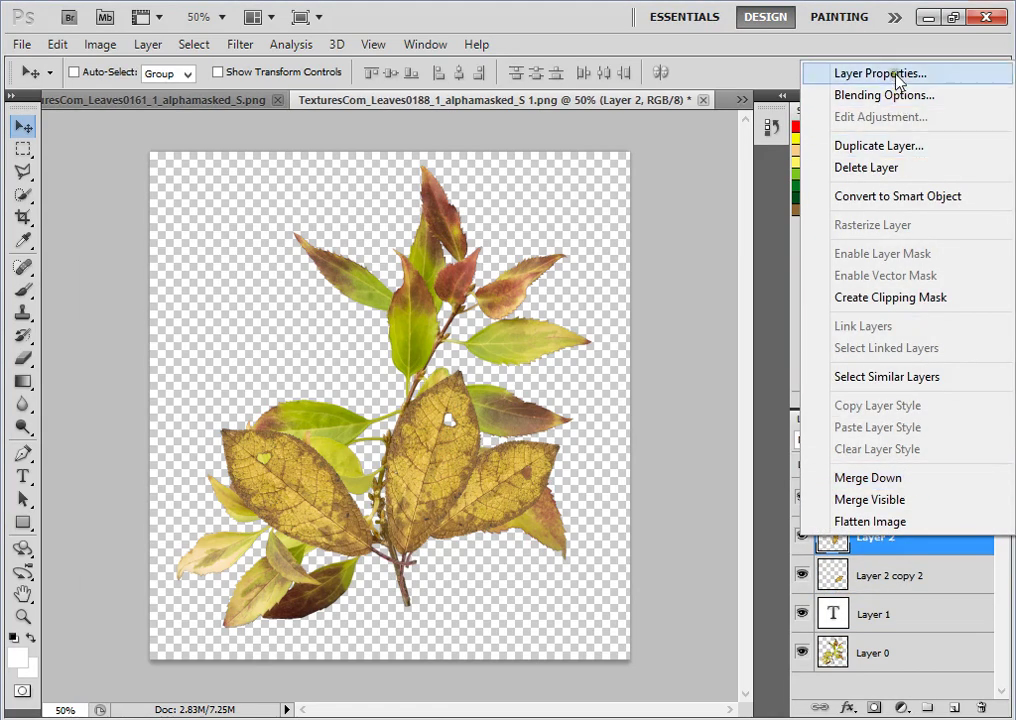
pyautogui.click(879, 146)
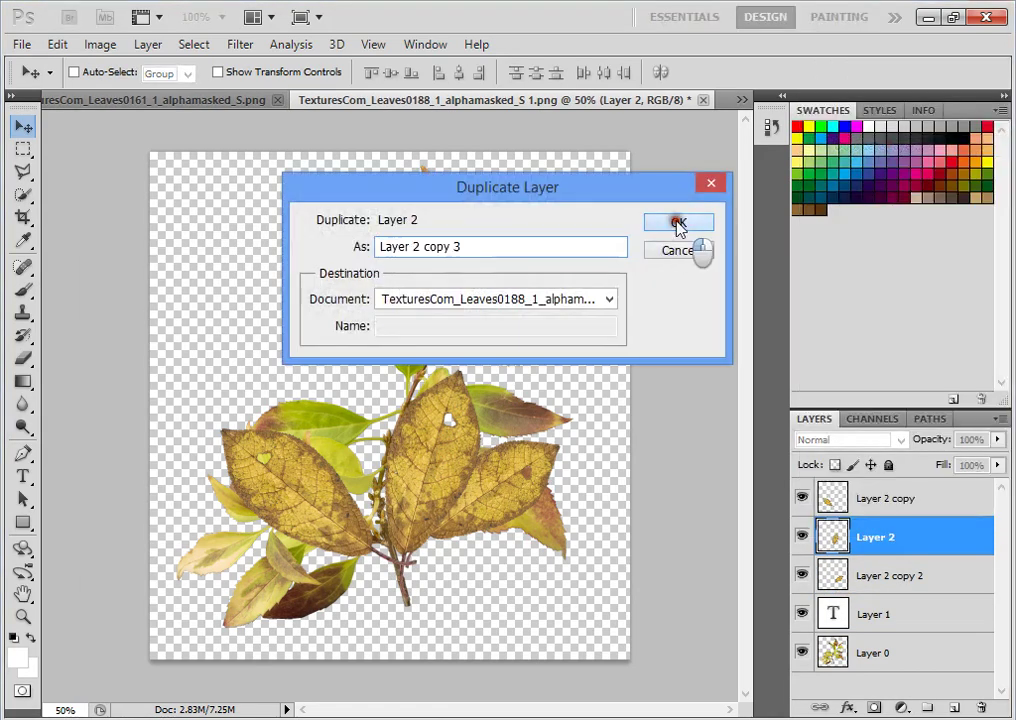
pyautogui.click(690, 225)
# - Rotate Layer 2 copy 3 to about -32°, place it above and left of the first leaf, and order it below Layer 2 copy 2
pyautogui.hotkey('ctrl', 't')
pyautogui.moveTo(453, 438); pyautogui.dragTo(385, 321)
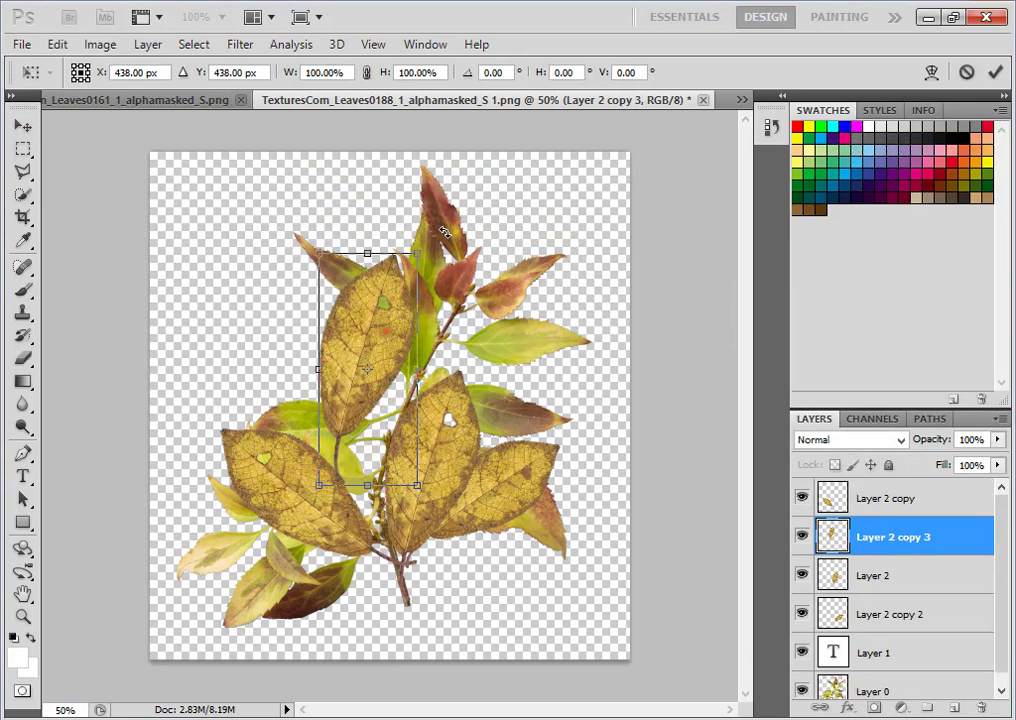
pyautogui.moveTo(449, 234); pyautogui.dragTo(309, 141)
pyautogui.moveTo(393, 374); pyautogui.dragTo(409, 426)
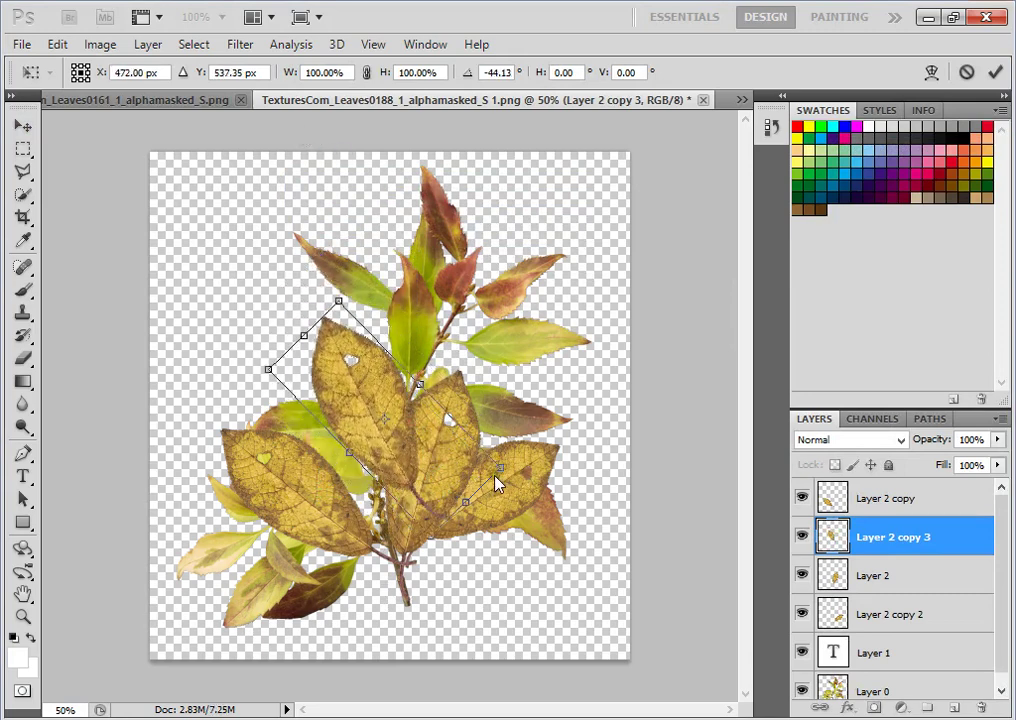
pyautogui.moveTo(497, 484); pyautogui.dragTo(443, 472)
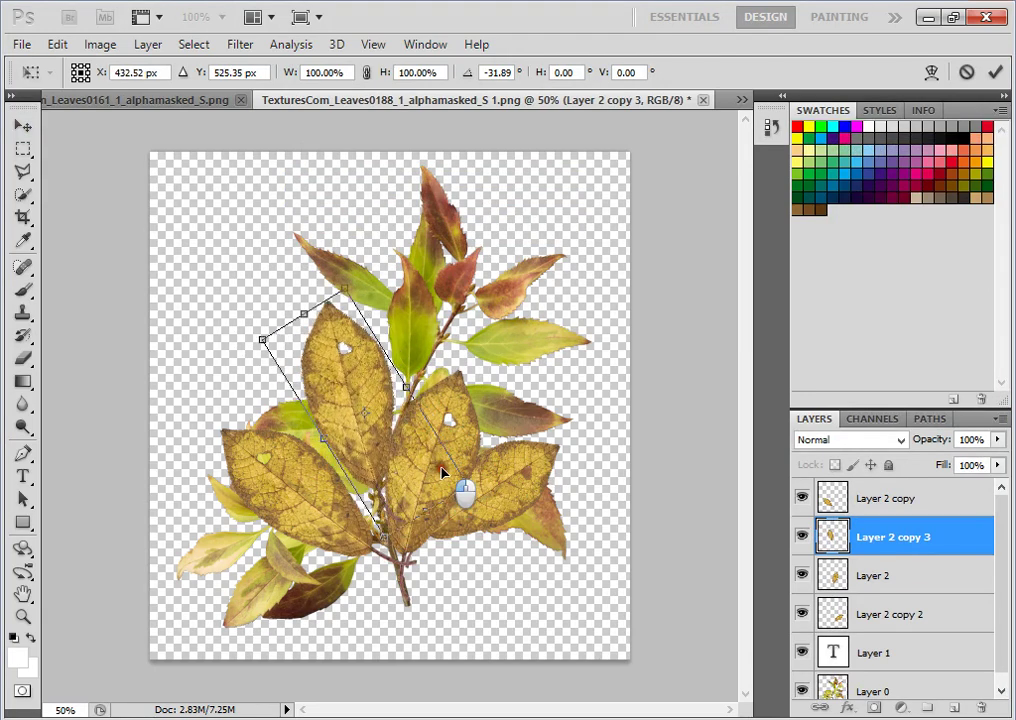
pyautogui.press('Return')
pyautogui.moveTo(930, 540); pyautogui.dragTo(930, 630)
# - Duplicate the first leaf's layer, Layer 2, as Layer 2 copy 4
pyautogui.rightClick(930, 628)
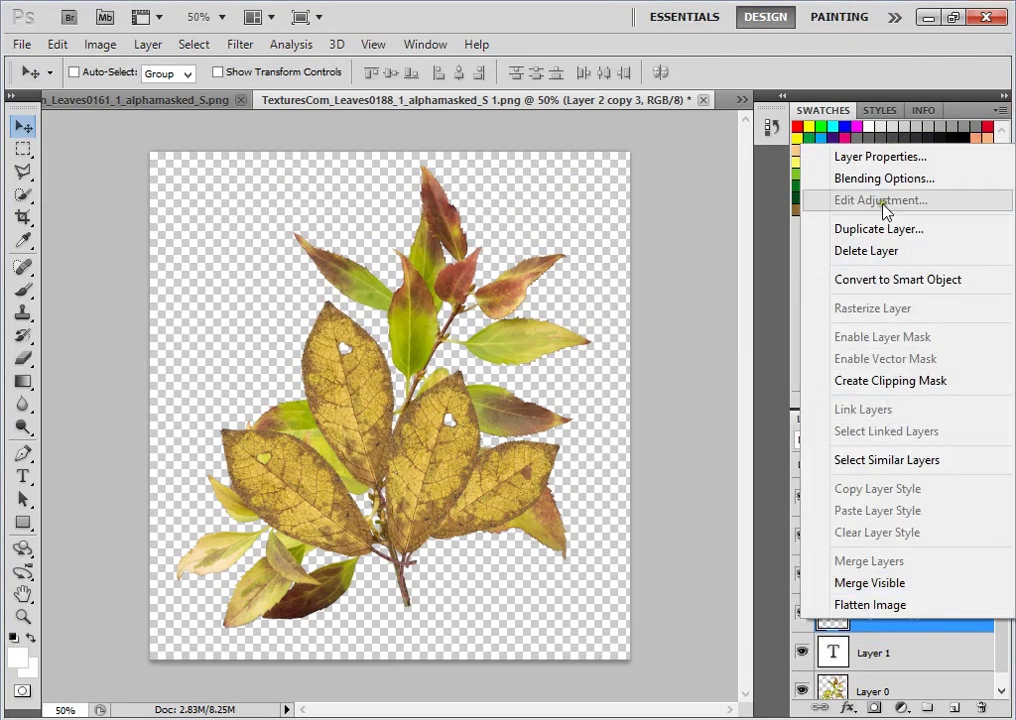
pyautogui.click(909, 635)
pyautogui.click(900, 510)
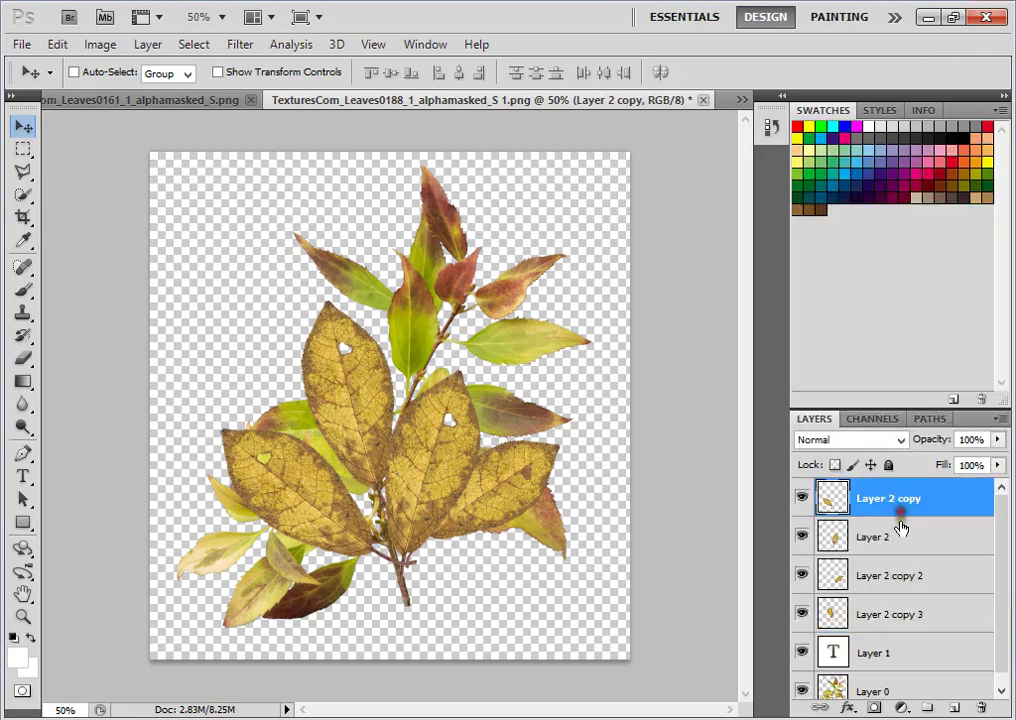
pyautogui.click(902, 534)
pyautogui.rightClick(911, 541)
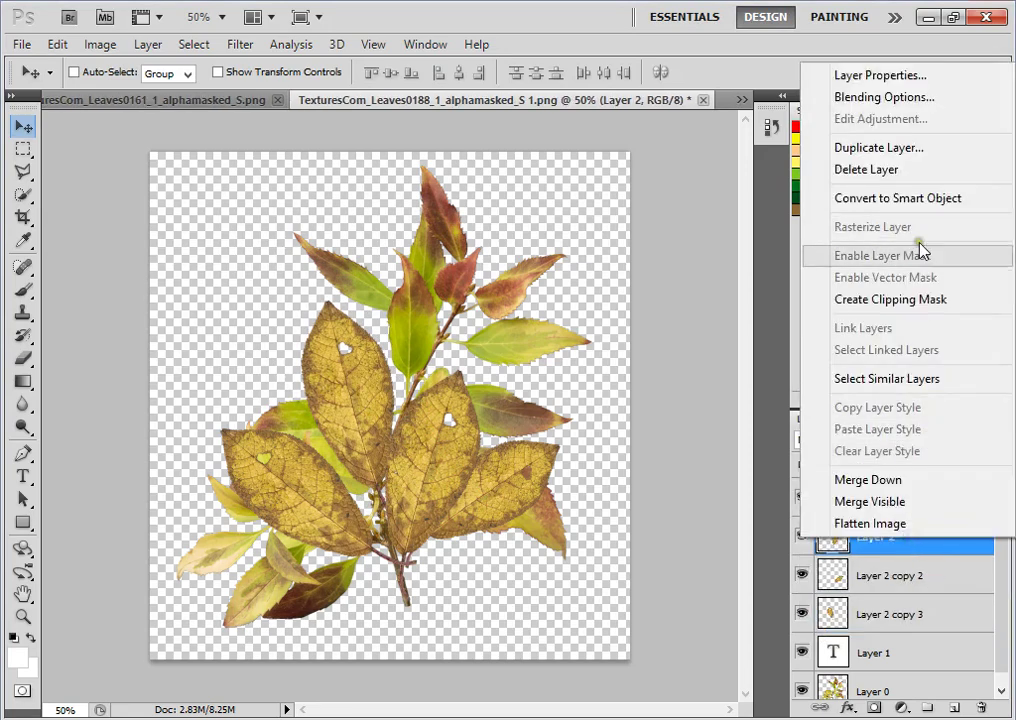
pyautogui.click(896, 150)
pyautogui.click(682, 223)
# - Move Layer 2 copy 4 directly above the first leaf, shrink it slightly, and order it below Layer 2 copy 3
pyautogui.hotkey('ctrl', 't')
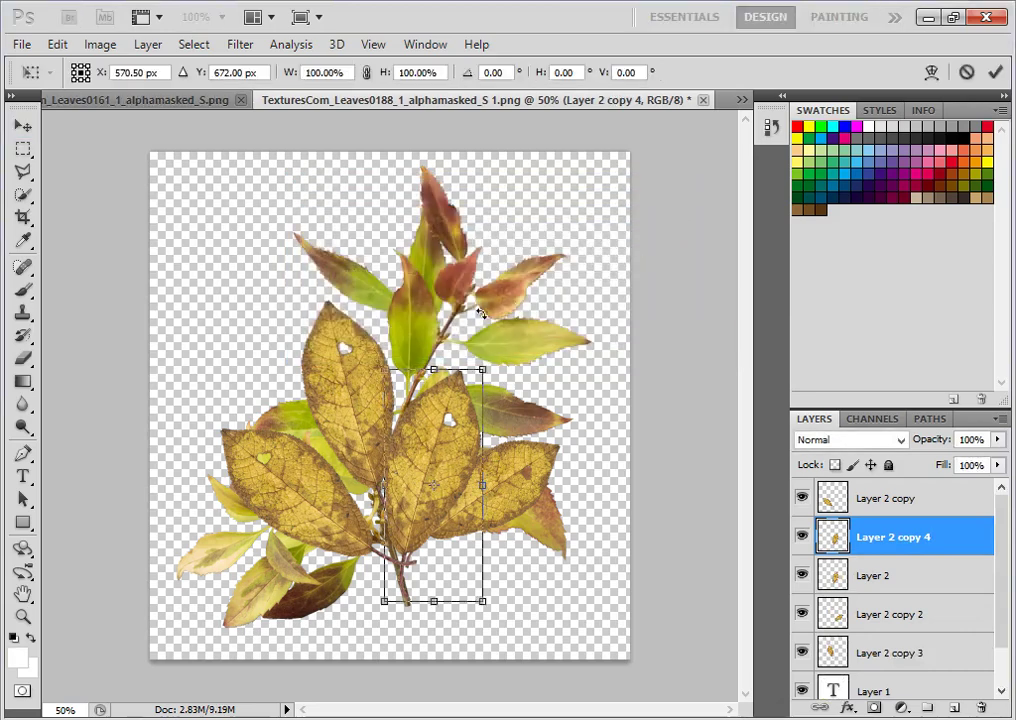
pyautogui.moveTo(466, 447); pyautogui.dragTo(474, 314)
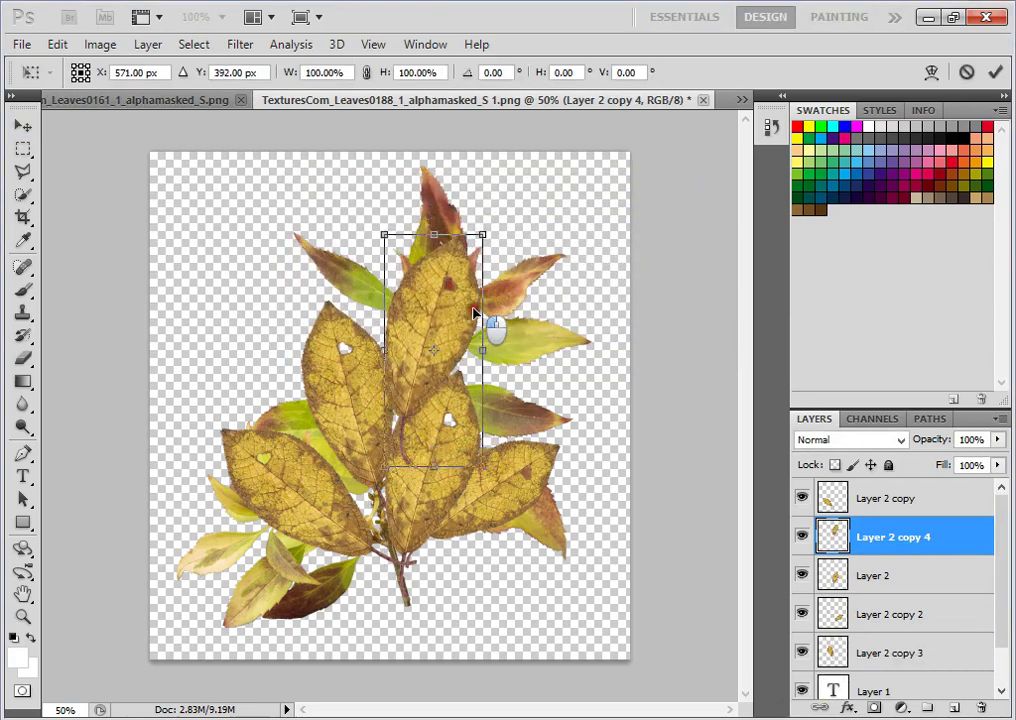
pyautogui.moveTo(515, 218)
pyautogui.mouseDown()
pyautogui.moveTo(519, 246)
pyautogui.moveTo(488, 263)
pyautogui.moveTo(492, 231)
pyautogui.moveTo(512, 220)
pyautogui.mouseUp()
pyautogui.moveTo(475, 304); pyautogui.dragTo(455, 306)
pyautogui.press('Return')
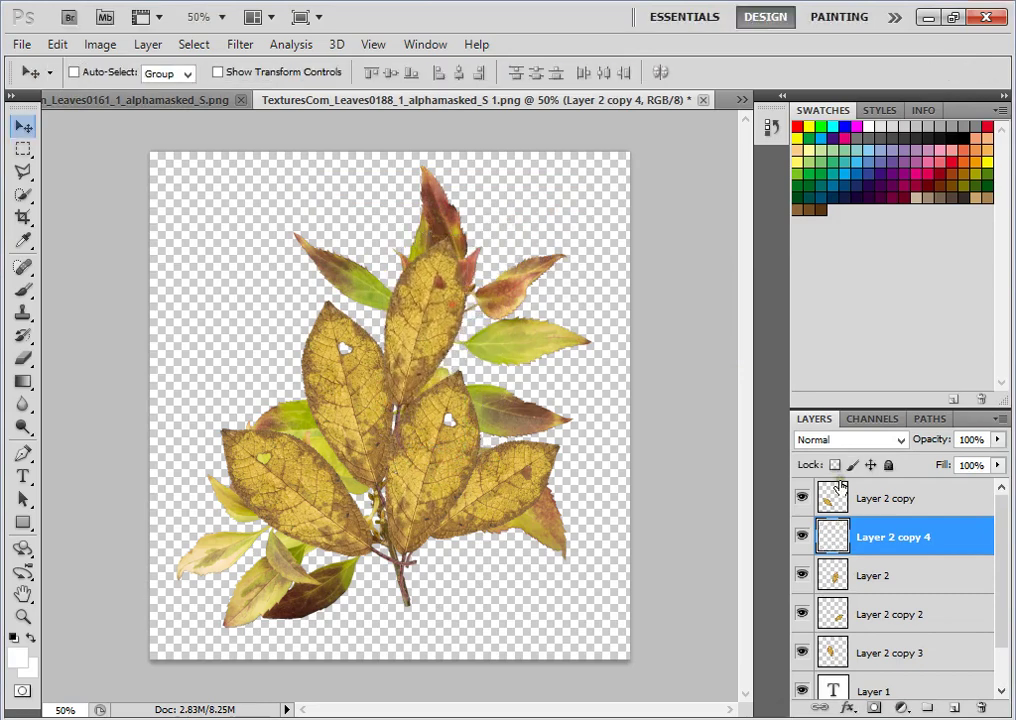
pyautogui.moveTo(885, 535); pyautogui.dragTo(921, 658)
# - Duplicate Layer 2 copy 4 as Layer 2 copy 5, scale it to about 81%, rotate it about -35° left of the upper leaf, and order it below
pyautogui.rightClick(921, 658)
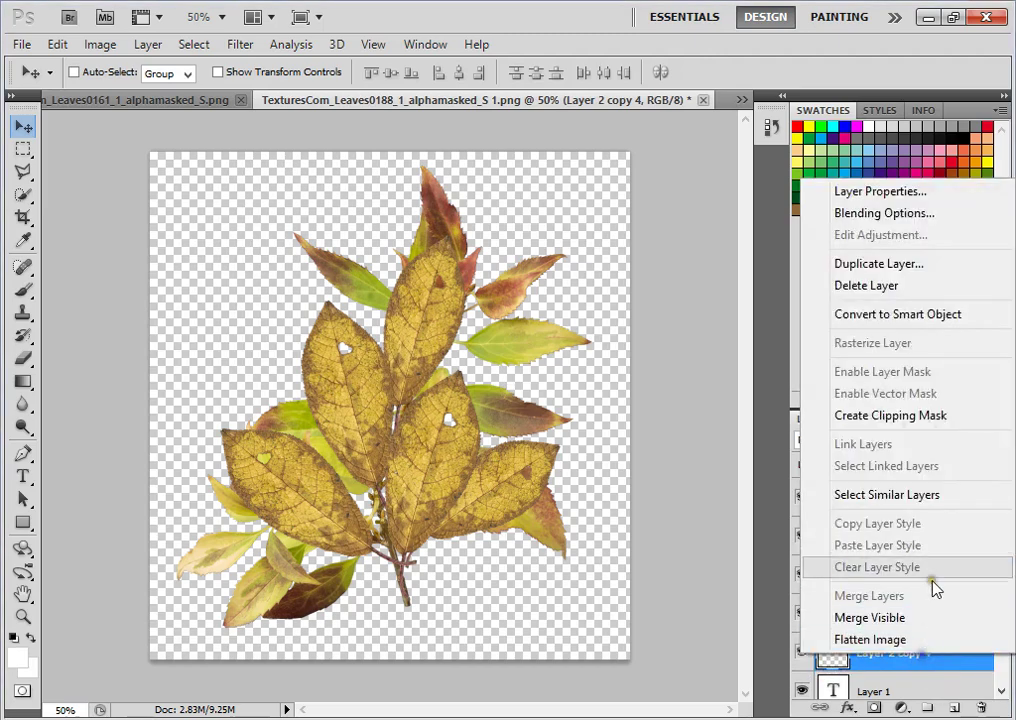
pyautogui.click(917, 266)
pyautogui.click(678, 220)
pyautogui.hotkey('ctrl', 't')
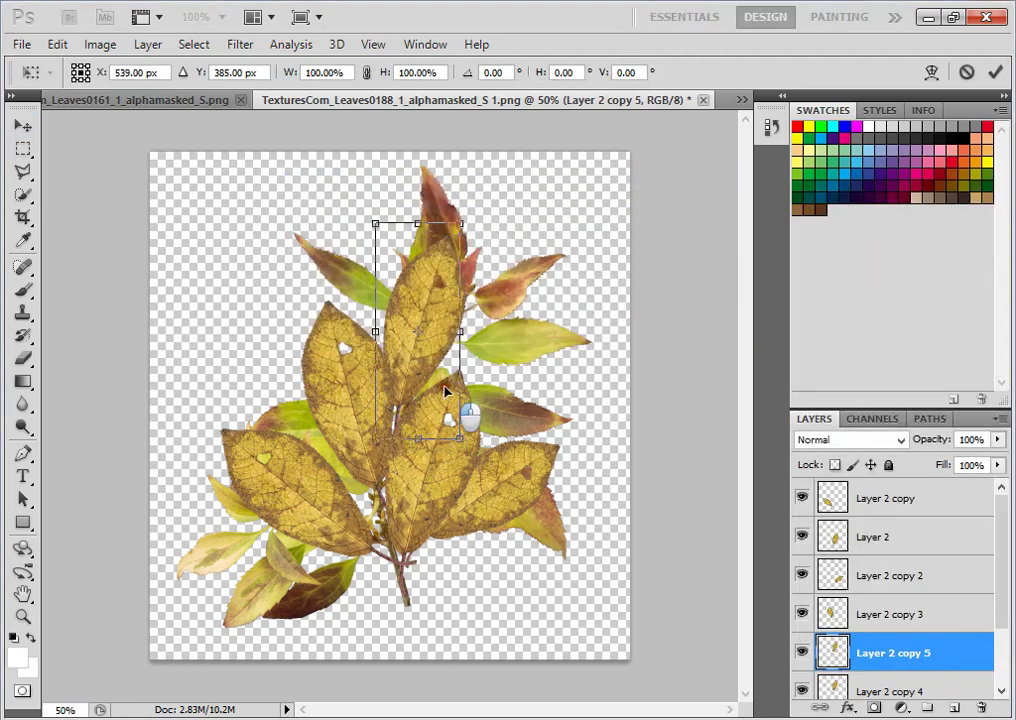
pyautogui.moveTo(444, 386); pyautogui.dragTo(421, 334)
pyautogui.moveTo(465, 160); pyautogui.dragTo(390, 127)
pyautogui.moveTo(460, 340); pyautogui.dragTo(431, 356)
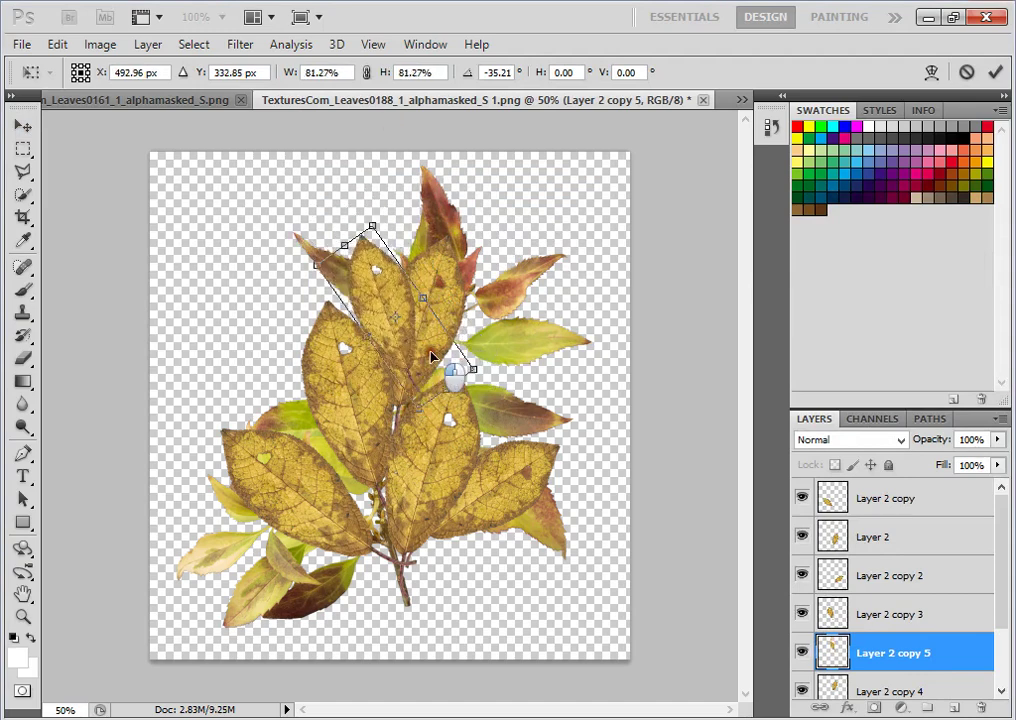
pyautogui.press('Return')
pyautogui.scroll(-2, 896, 630)
pyautogui.moveTo(918, 574); pyautogui.dragTo(916, 620)
# - Duplicate Layer 2 copy 5 as Layer 2 copy 6, rotated to point up and outward on the right of the upper leaf
pyautogui.rightClick(916, 620)
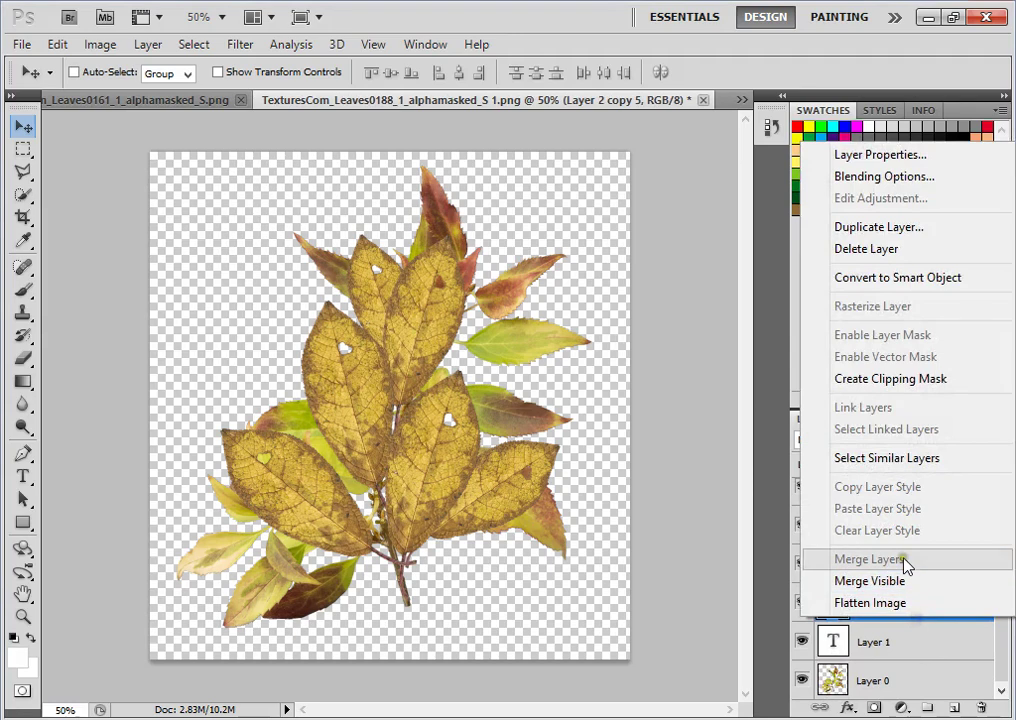
pyautogui.click(881, 226)
pyautogui.click(682, 226)
pyautogui.hotkey('ctrl', 't')
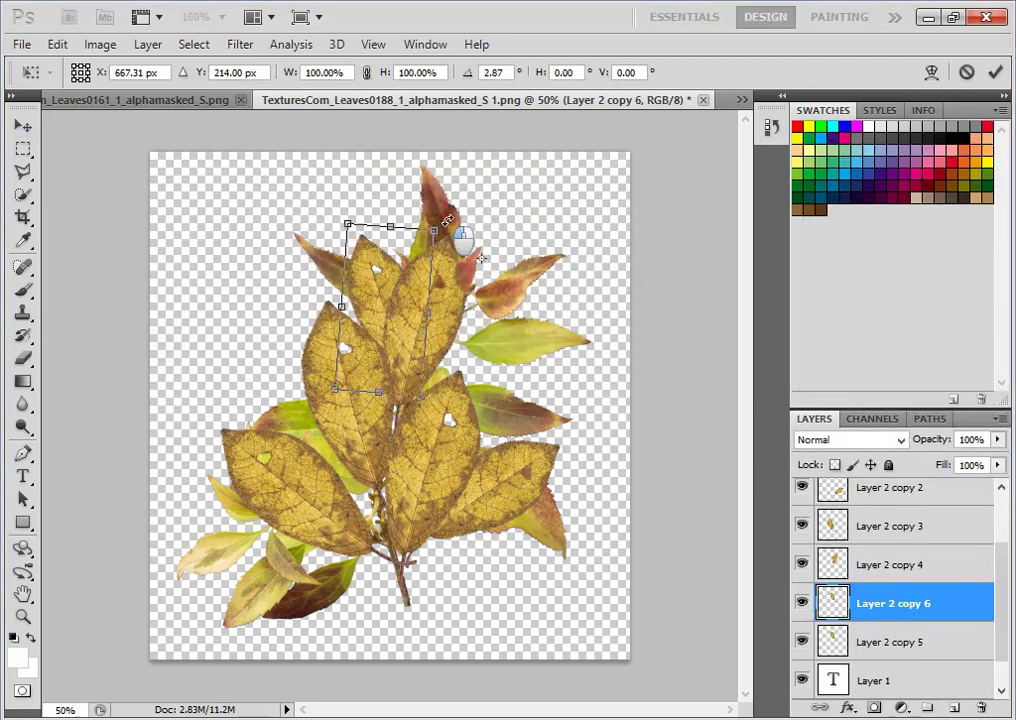
pyautogui.moveTo(447, 219); pyautogui.dragTo(538, 322)
pyautogui.press('Return')
# - Duplicate Layer 2 copy 6 as Layer 2 copy 7, rotate it about -26°, and place it as the topmost leaf of the cluster
pyautogui.rightClick(947, 604)
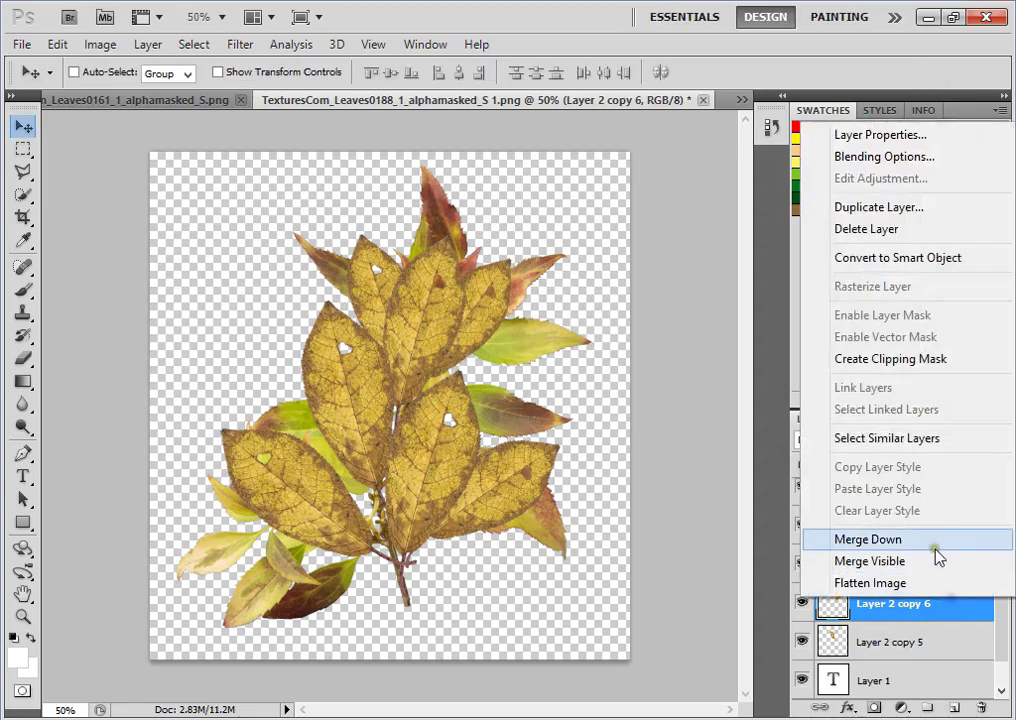
pyautogui.click(839, 206)
pyautogui.click(684, 221)
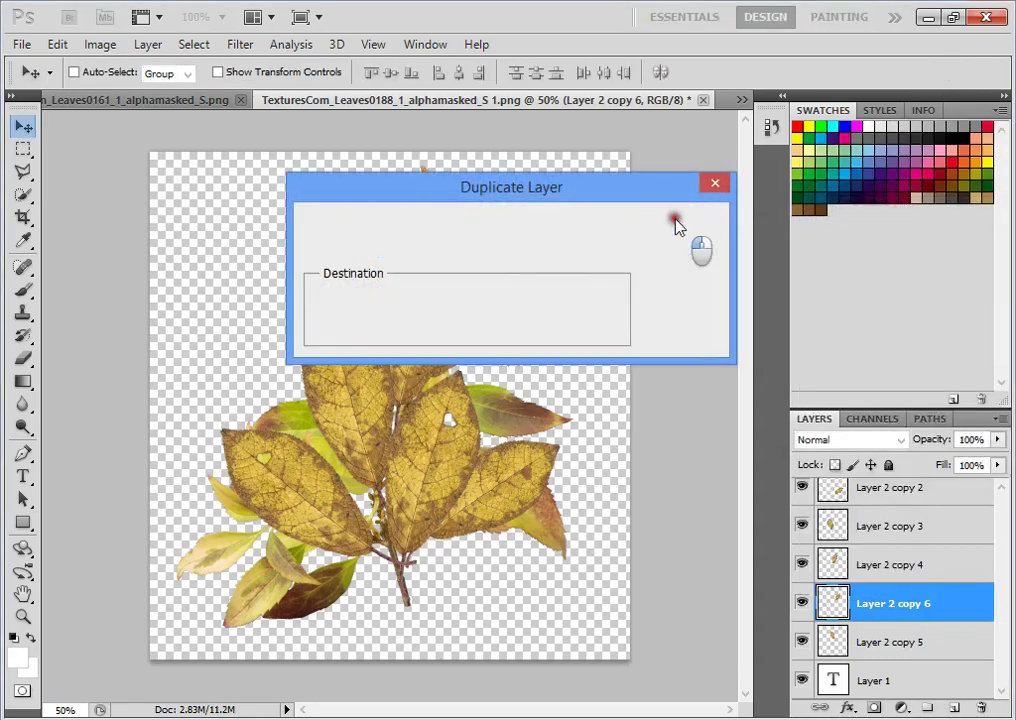
pyautogui.hotkey('ctrl', 't')
pyautogui.moveTo(496, 257); pyautogui.dragTo(455, 127)
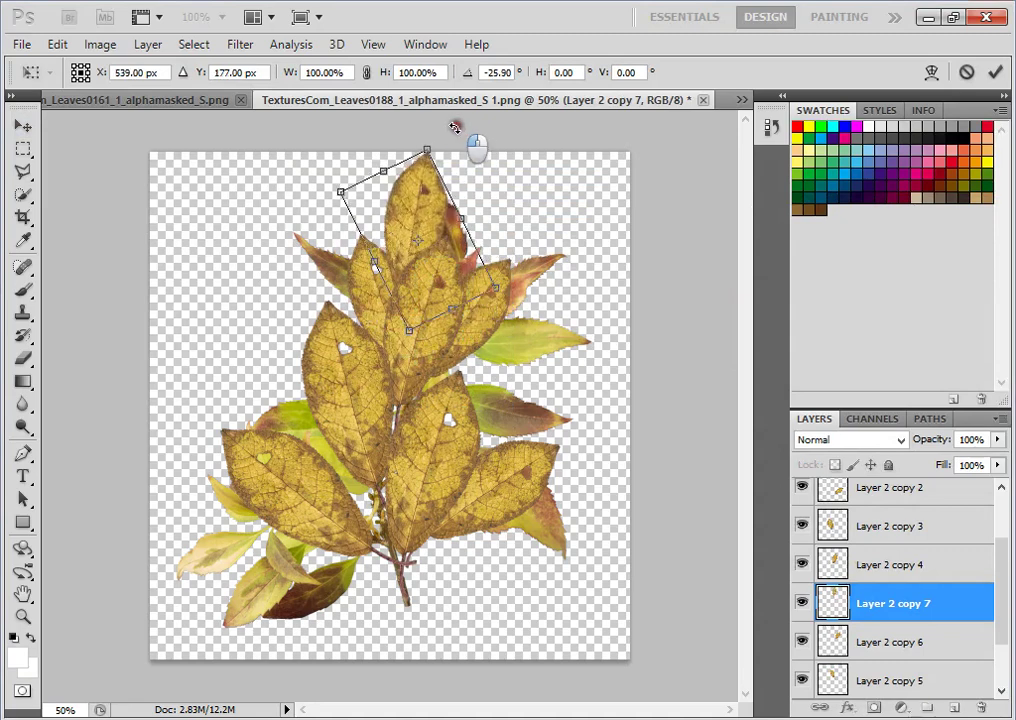
pyautogui.moveTo(452, 289); pyautogui.dragTo(458, 304)
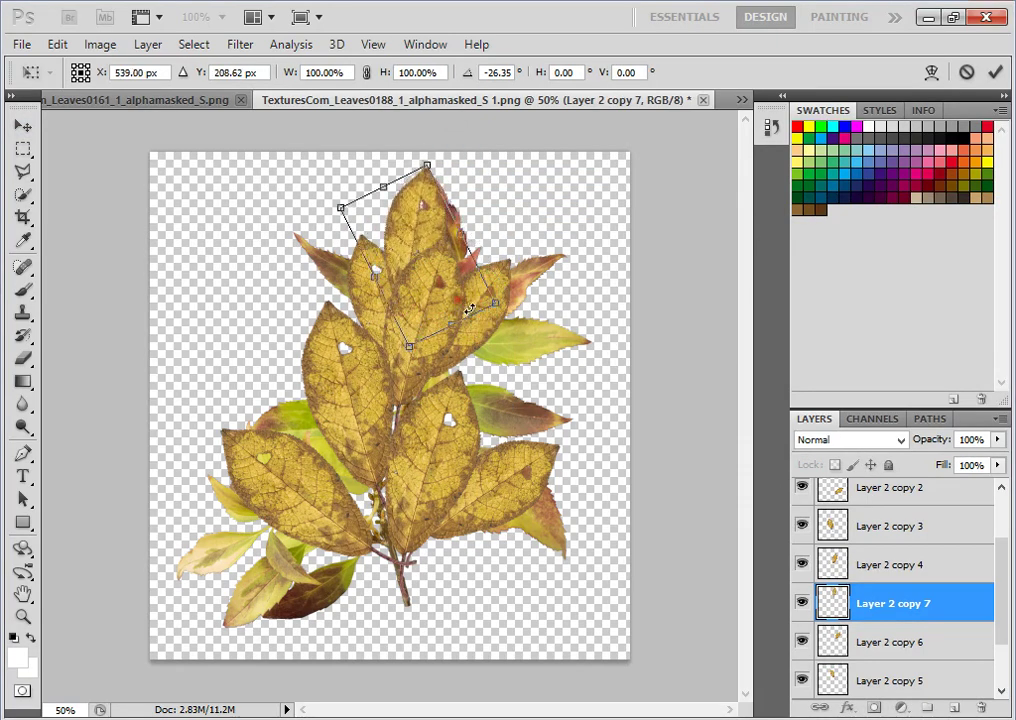
pyautogui.press('Return')
# - Delete the original branch layer, Layer 0, and the text layer, Layer 1, and merge the remaining visible leaf layers
pyautogui.scroll(-2, 874, 622)
pyautogui.click(869, 685)
pyautogui.press('Delete')
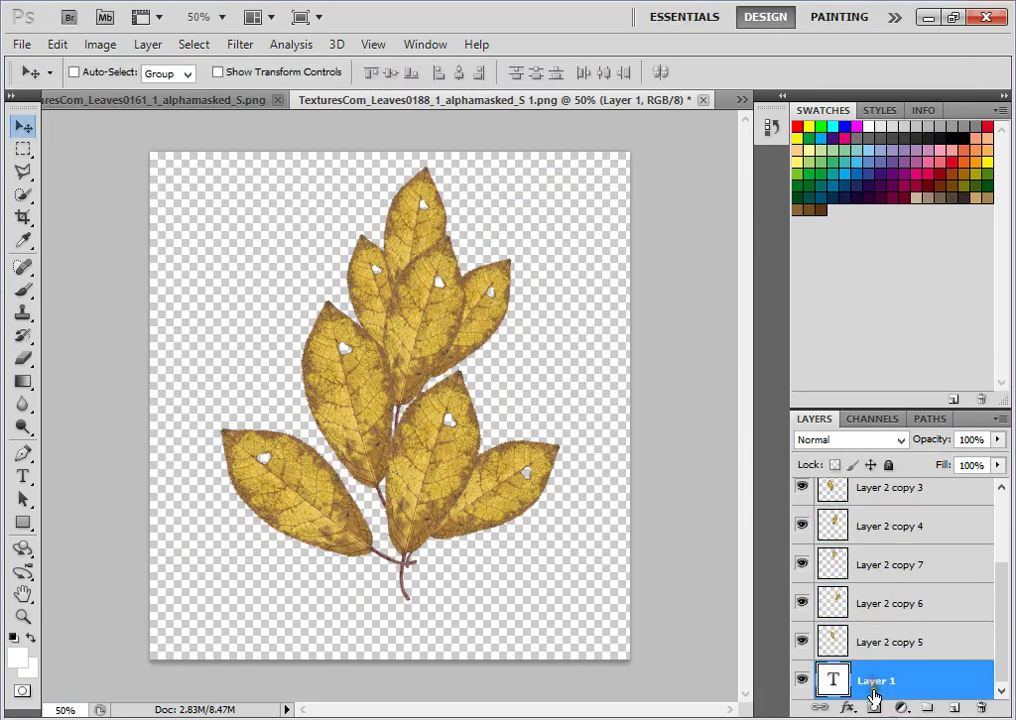
pyautogui.rightClick(887, 680)
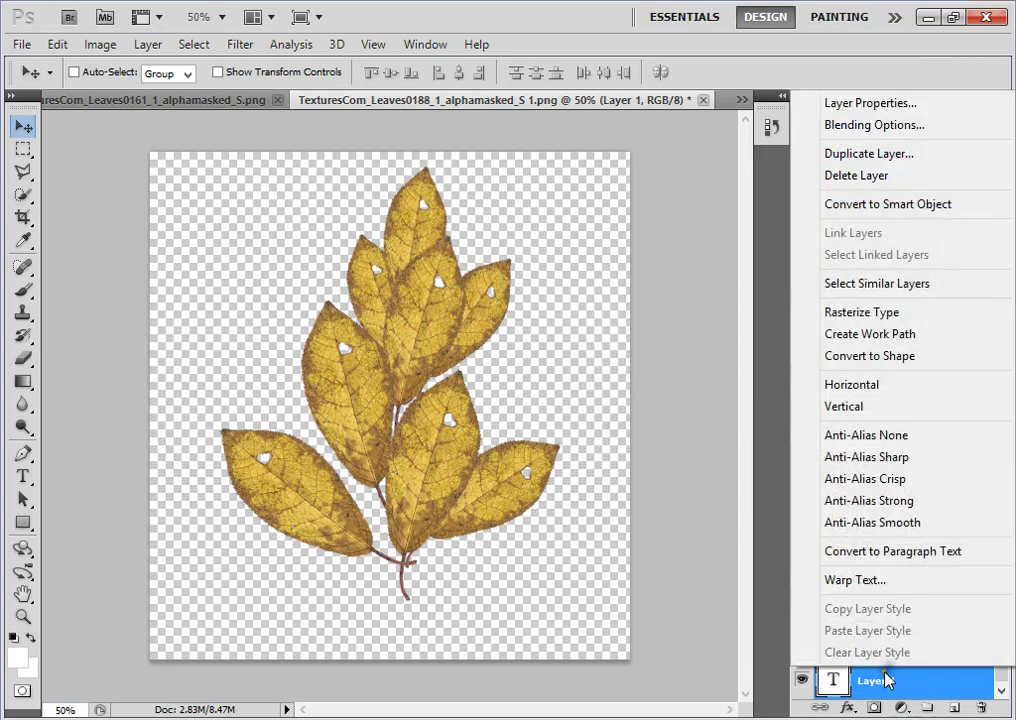
pyautogui.click(887, 676)
pyautogui.rightClick(885, 676)
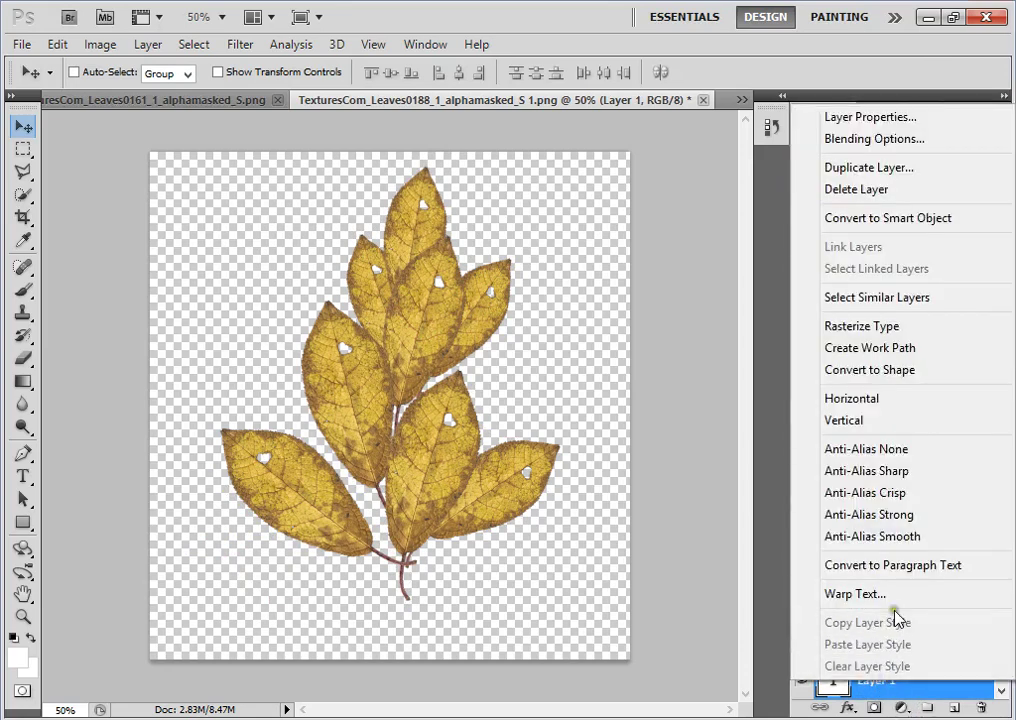
pyautogui.click(900, 688)
pyautogui.press('Delete')
pyautogui.rightClick(907, 690)
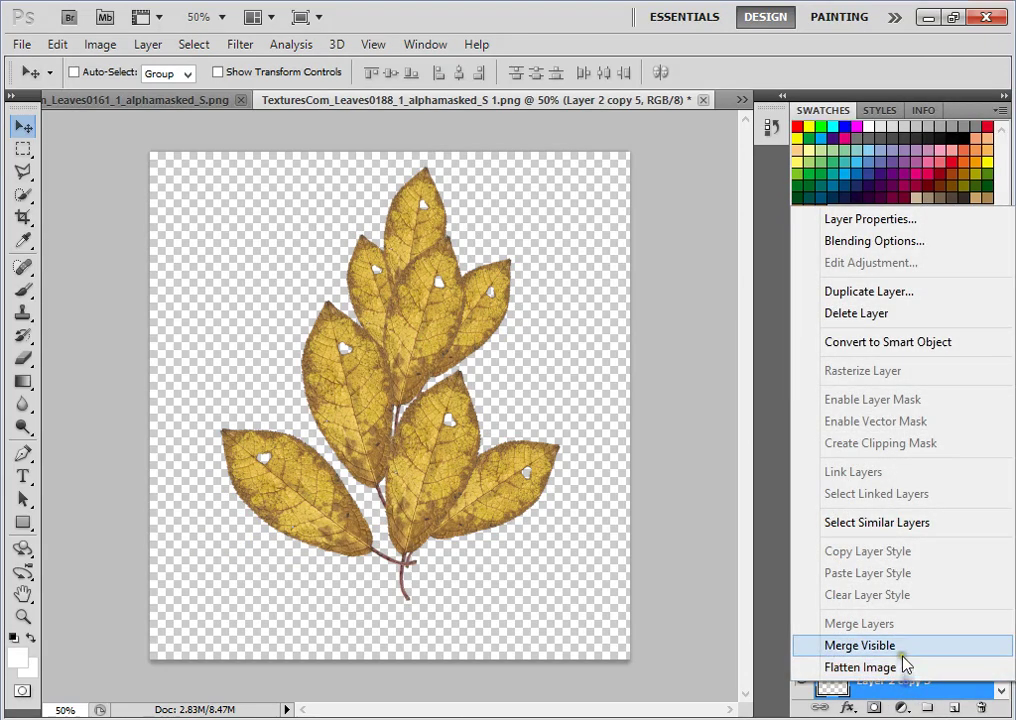
pyautogui.click(903, 655)
# - Stretch the merged leaf cluster to the edges of the canvas and save the texture
pyautogui.hotkey('ctrl', 't')
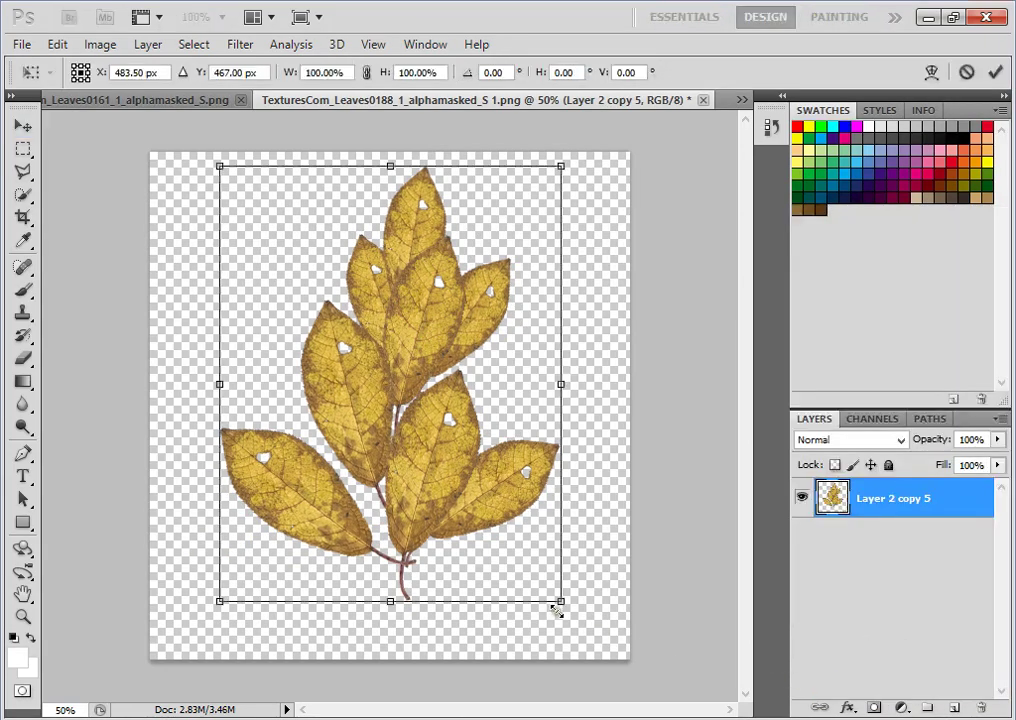
pyautogui.moveTo(557, 609); pyautogui.dragTo(621, 659)
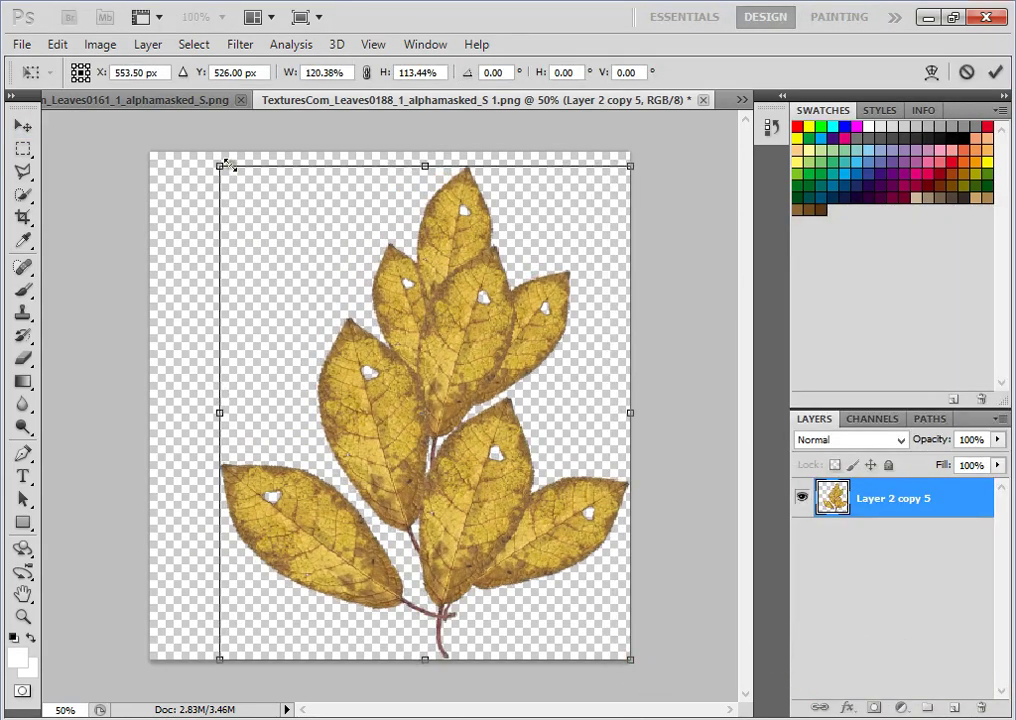
pyautogui.moveTo(220, 166); pyautogui.dragTo(150, 153)
pyautogui.press('Return')
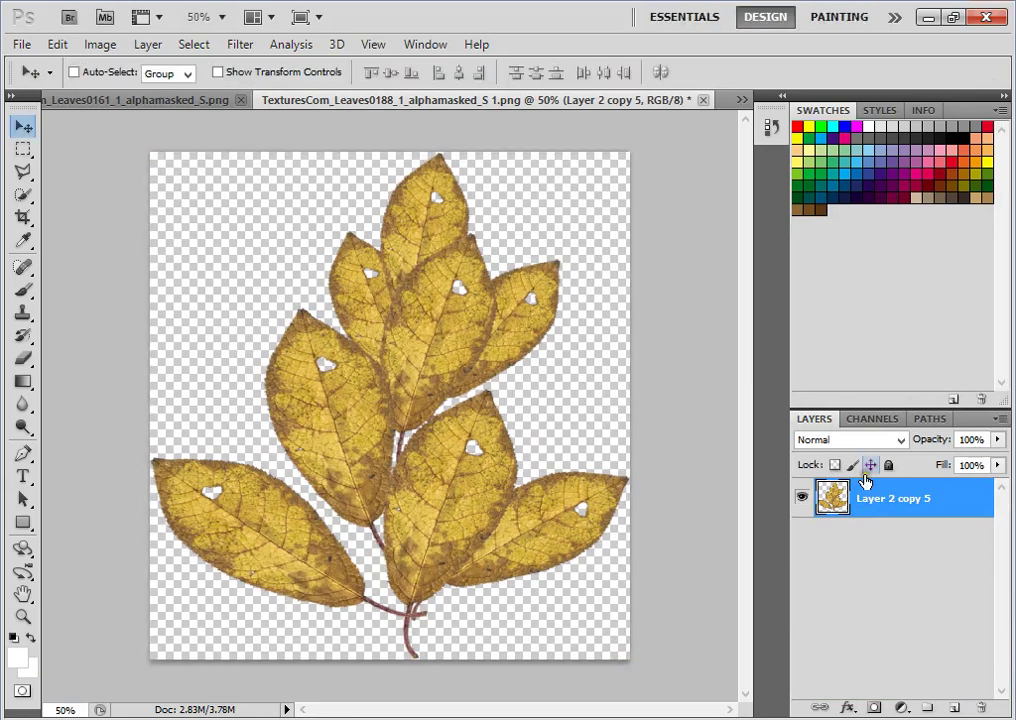
pyautogui.hotkey('ctrl', 's')
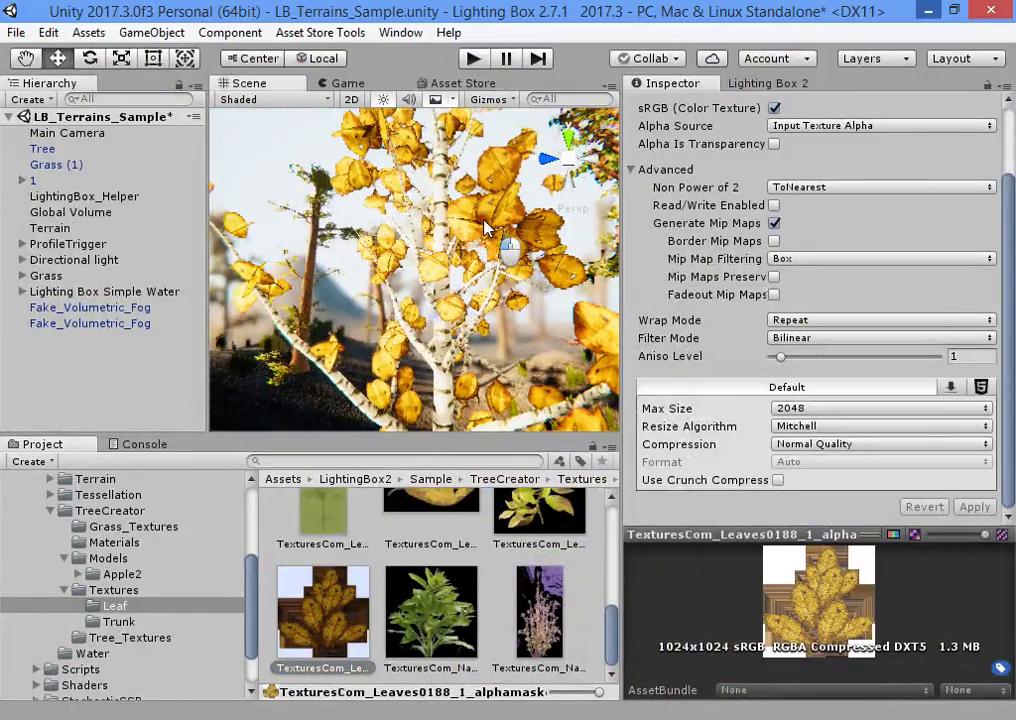
# - In Unity, open the Leave 2 material from the tree's leaf group and assign the leaf-cluster texture as its Base map
pyautogui.click(445, 320)
pyautogui.scroll(-3, 806, 354)
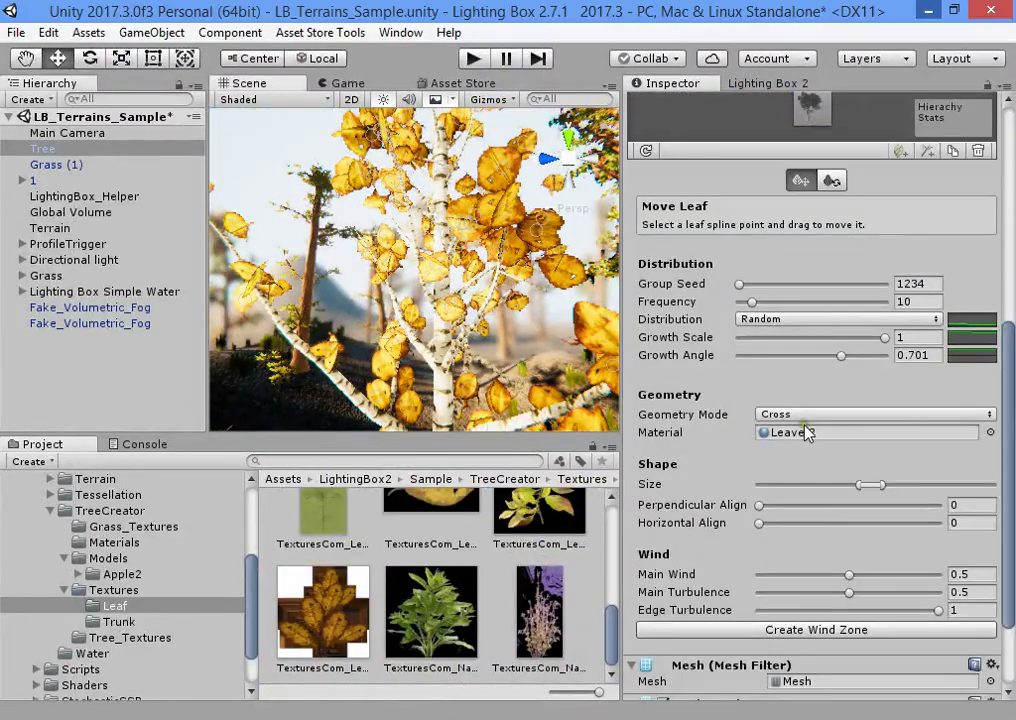
pyautogui.doubleClick(799, 431)
pyautogui.click(945, 255)
pyautogui.scroll(-2, 335, 606)
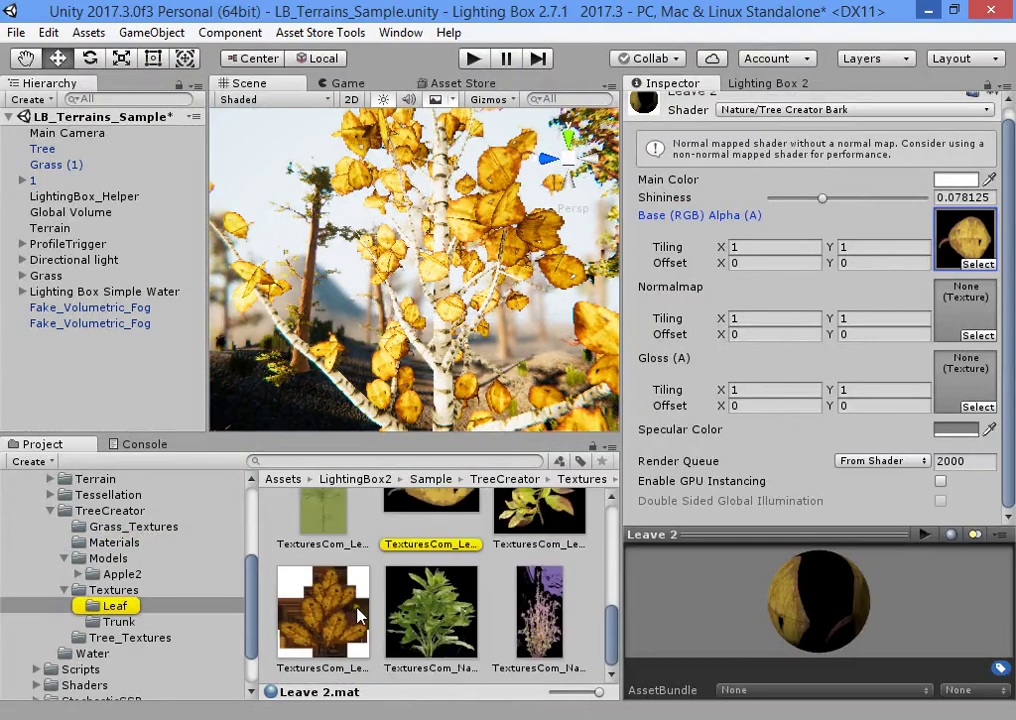
pyautogui.moveTo(330, 608); pyautogui.dragTo(957, 250)
# - Reselect the tree's leaf group and update the tree with the new leaf-cluster texture
pyautogui.moveTo(328, 295); pyautogui.dragTo(386, 336, button='right')
pyautogui.click(390, 334)
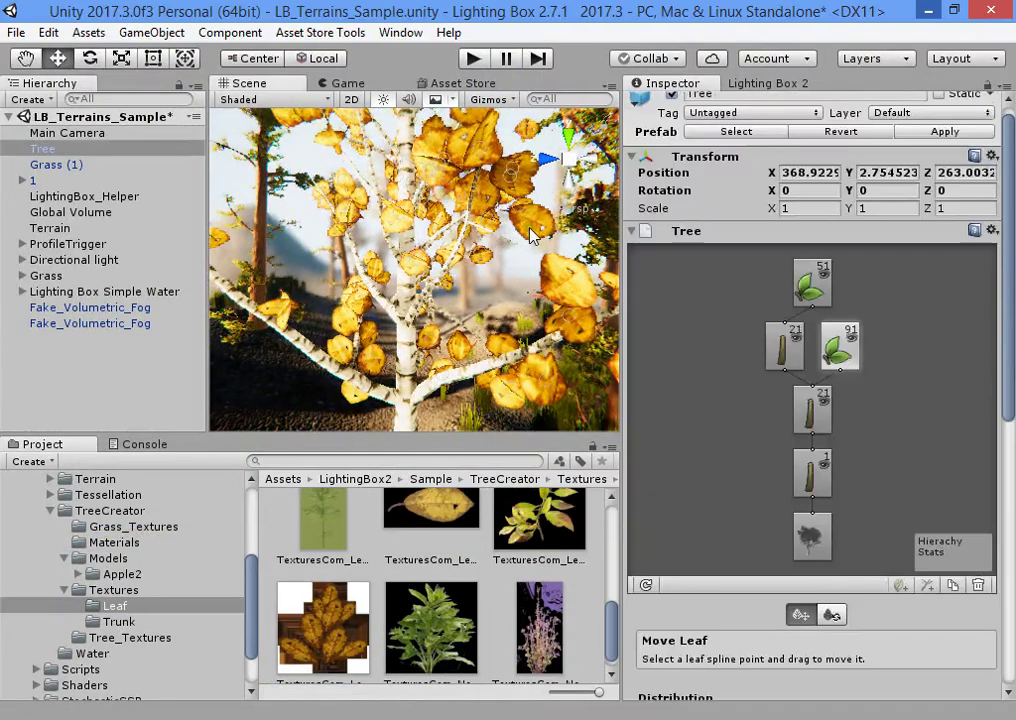
pyautogui.scroll(-4, 782, 535)
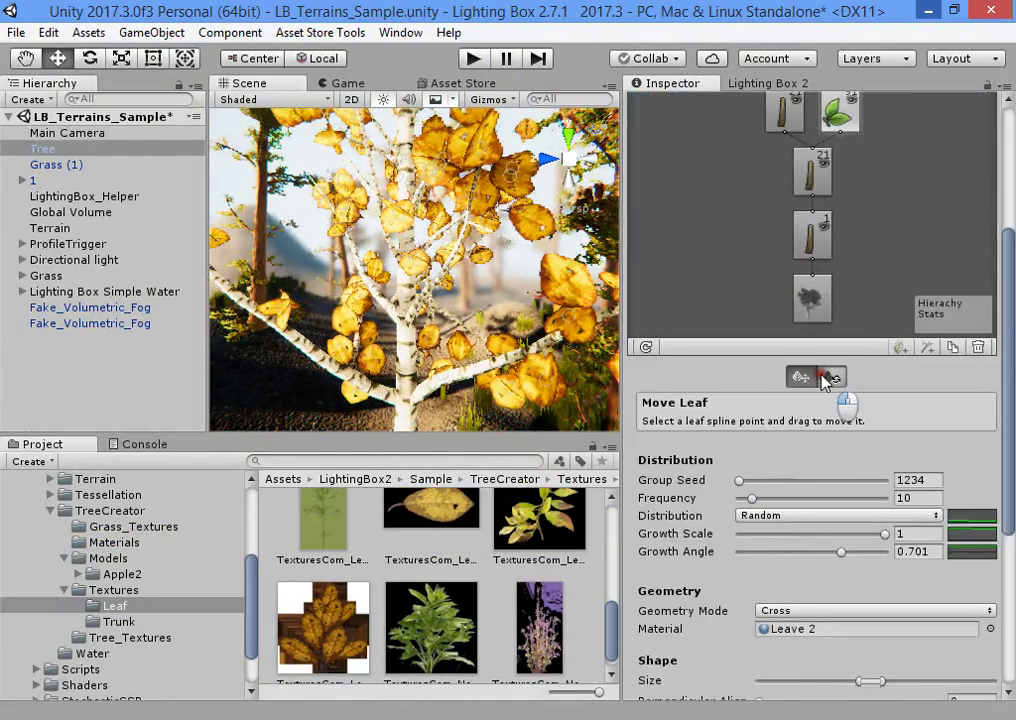
pyautogui.scroll(3, 860, 408)
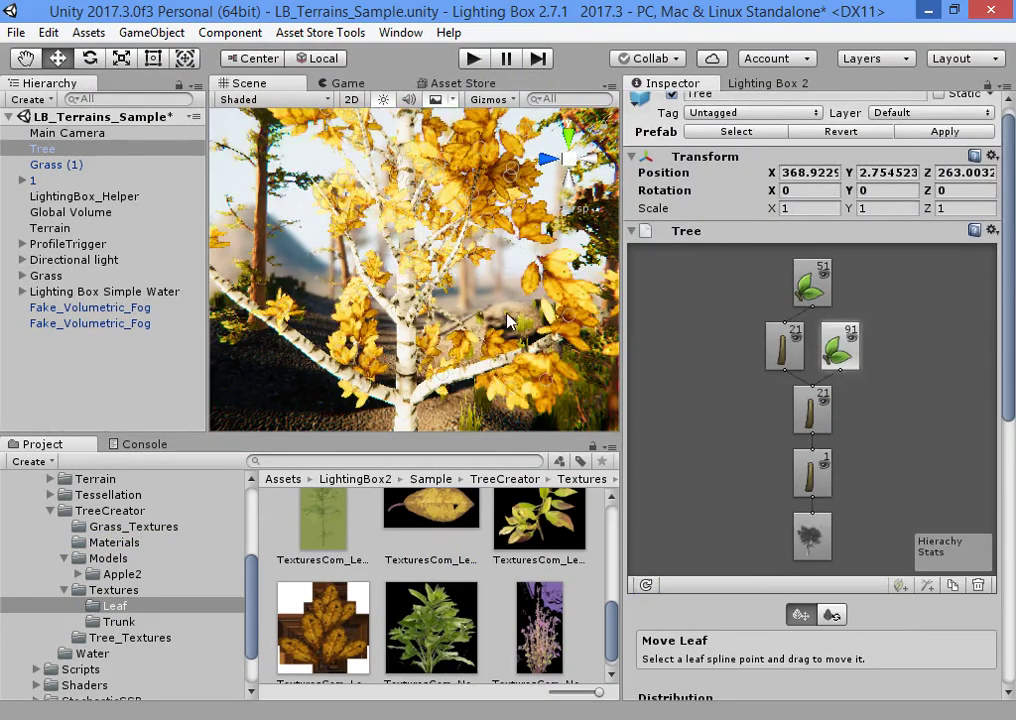
# - Examine the tree's leaf clusters from a distance and up close, along with the leaf group's shape settings
pyautogui.keyDown('alt'); pyautogui.moveTo(447, 262); pyautogui.dragTo(430, 344); pyautogui.keyUp('alt')
pyautogui.scroll(-3, 440, 342)
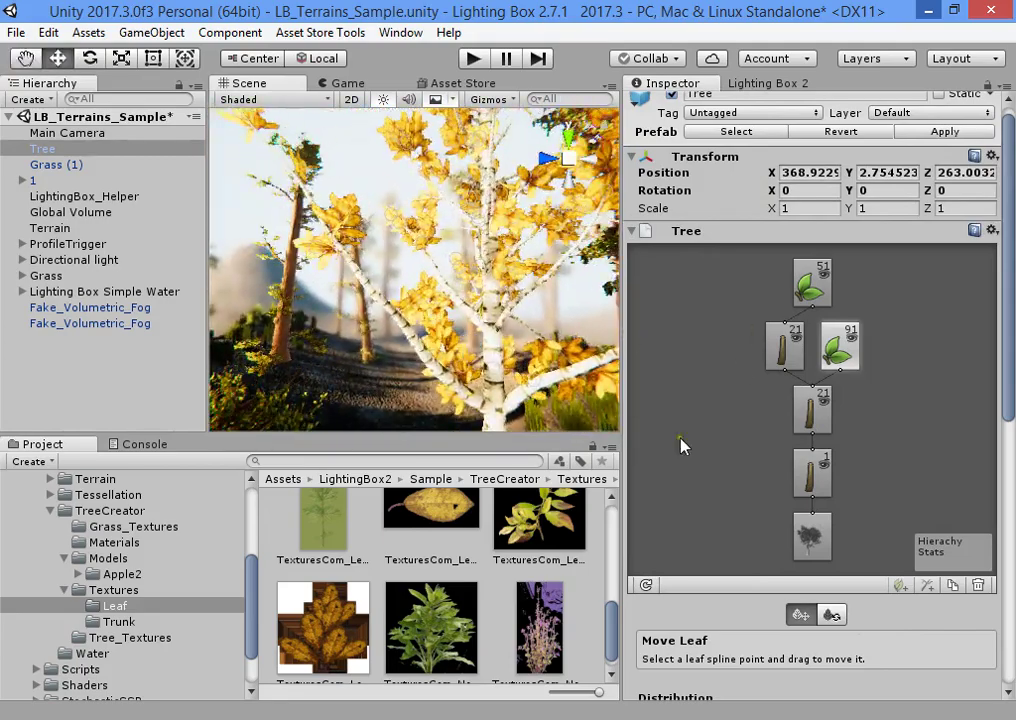
pyautogui.scroll(-3, 718, 480)
pyautogui.press('f')
pyautogui.scroll(-3, 856, 222)
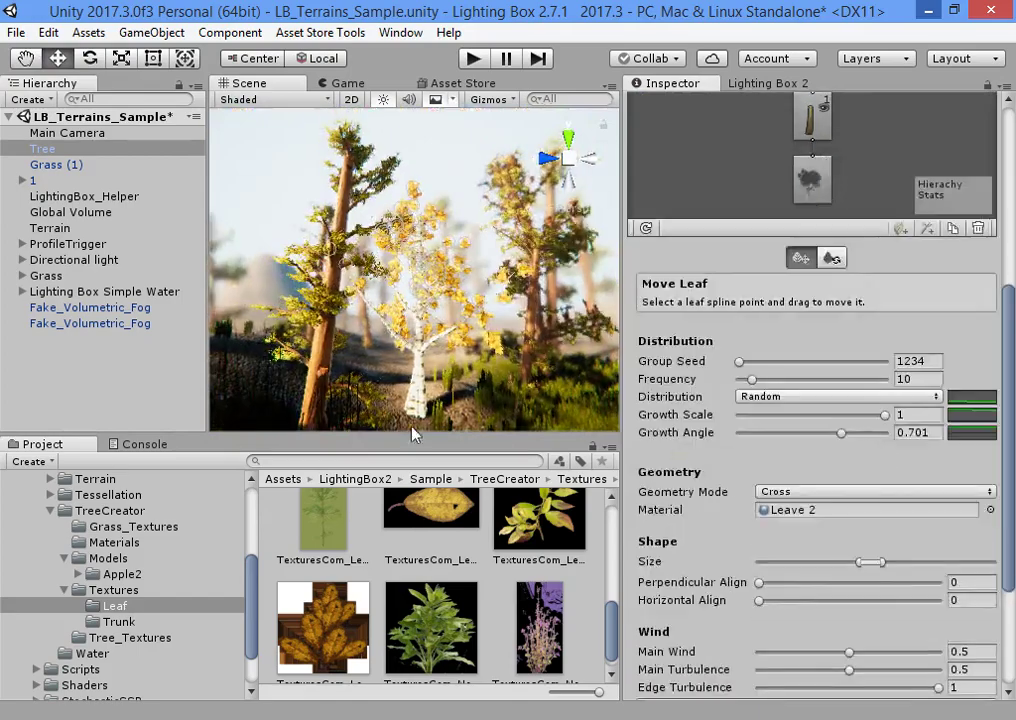
pyautogui.scroll(5, 450, 400)
pyautogui.scroll(-3, 818, 474)
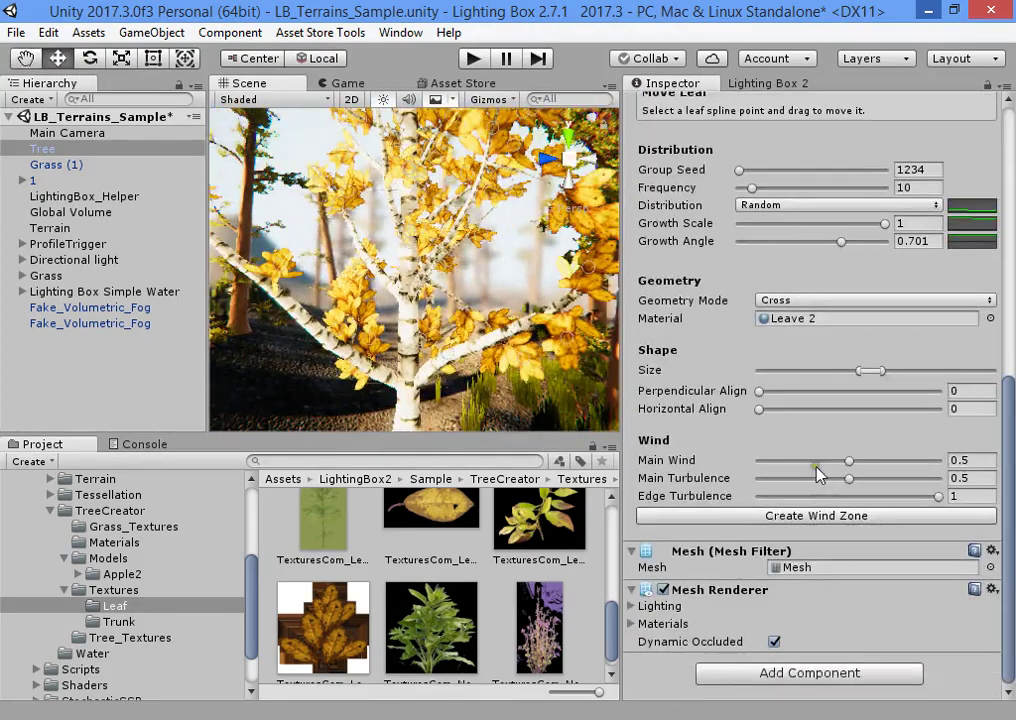
pyautogui.moveTo(870, 377)
pyautogui.mouseDown()
pyautogui.moveTo(852, 374)
pyautogui.moveTo(871, 372)
pyautogui.mouseUp()
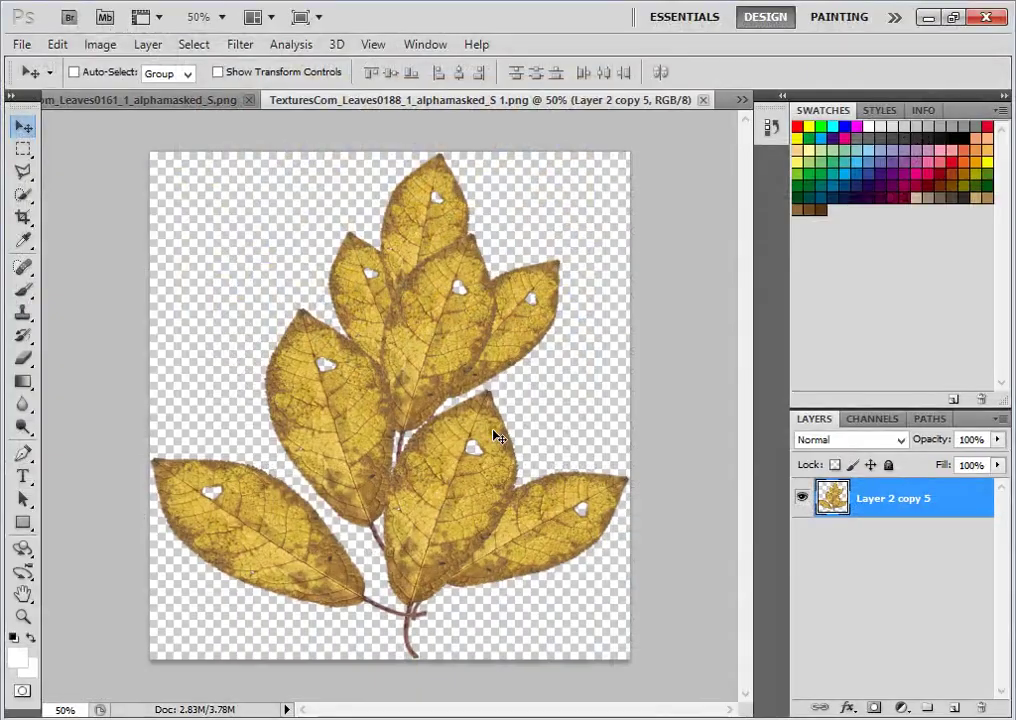
# - Clear the leaf cluster from its layer and resize the image to 2048 by 2048 pixels without constrained proportions
pyautogui.press('Delete')
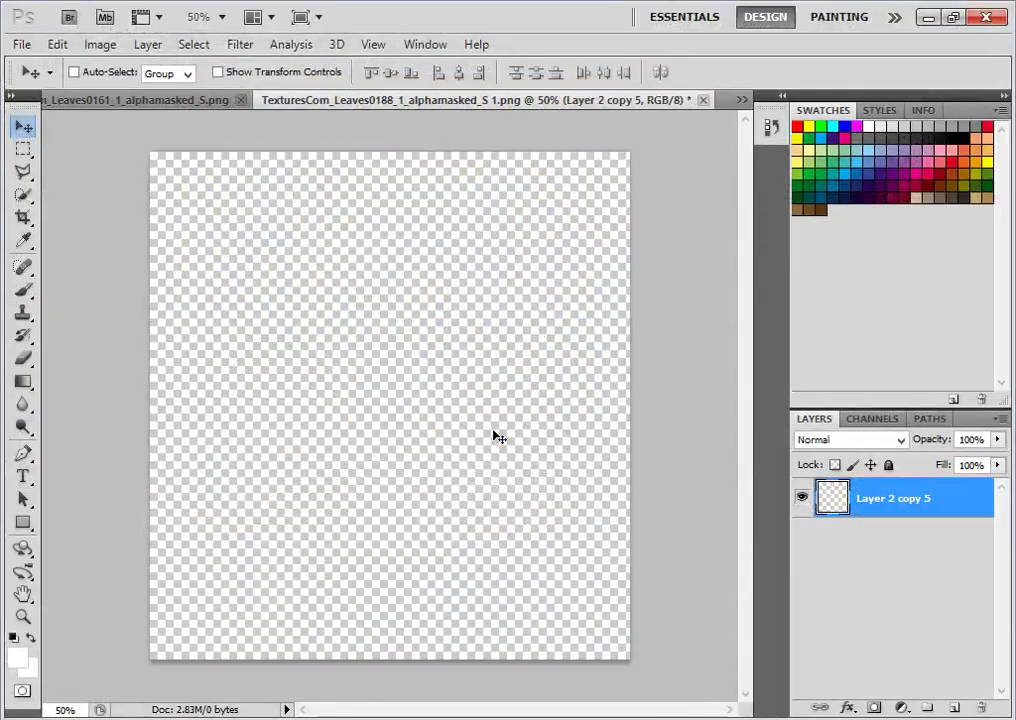
pyautogui.hotkey('ctrl', 'alt', 'i')
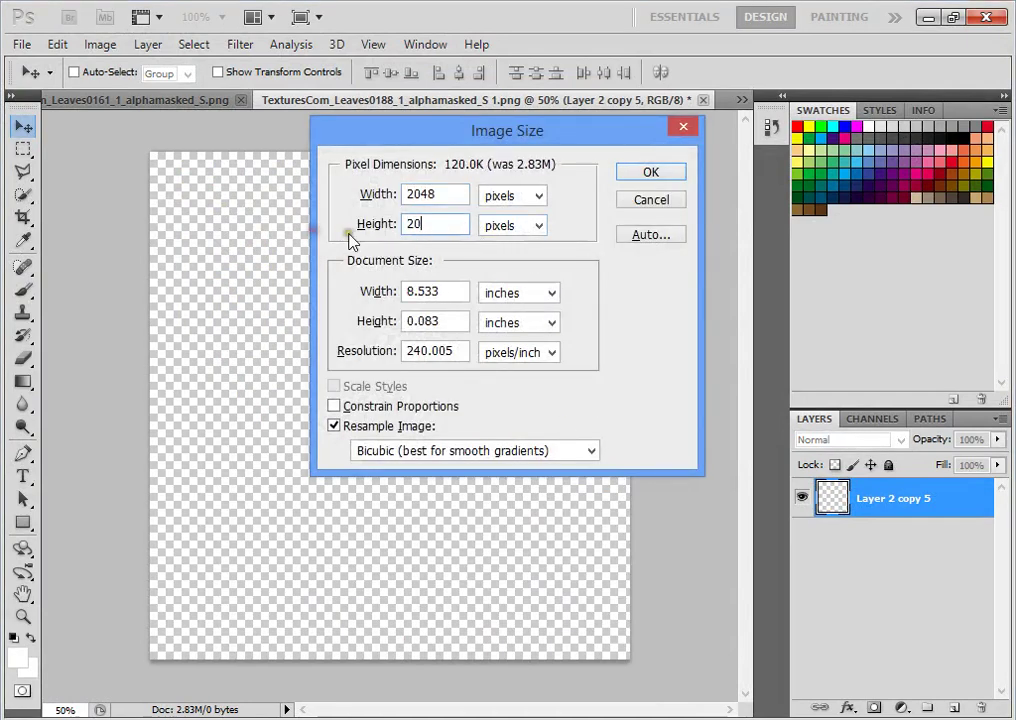
pyautogui.press('Return')
pyautogui.keyDown('alt'); pyautogui.scroll(-5, 417, 311); pyautogui.keyUp('alt')
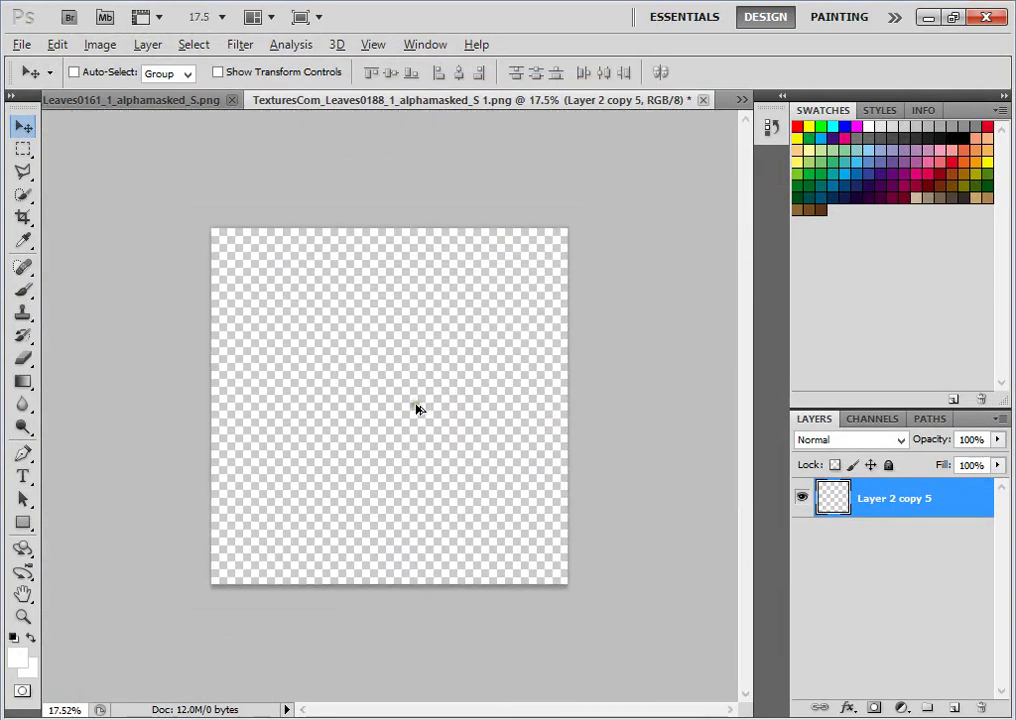
# - Paste the leaf cluster back and place it against the bottom edge near the middle of the canvas
pyautogui.hotkey('ctrl', 'v')
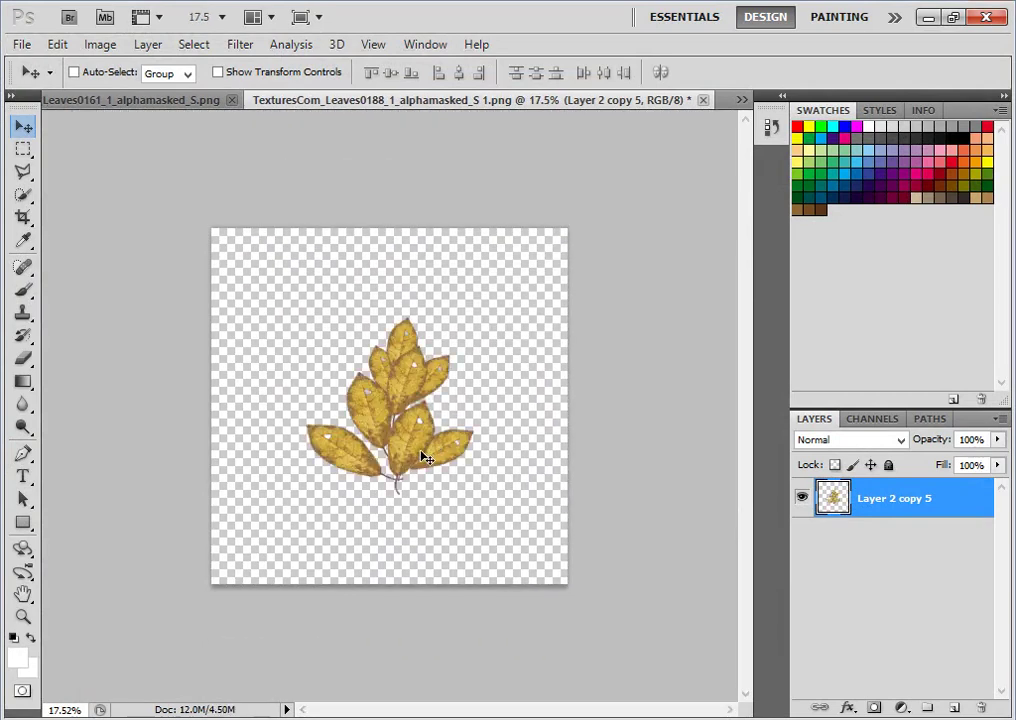
pyautogui.hotkey('ctrl', 't')
pyautogui.moveTo(408, 448); pyautogui.dragTo(403, 541)
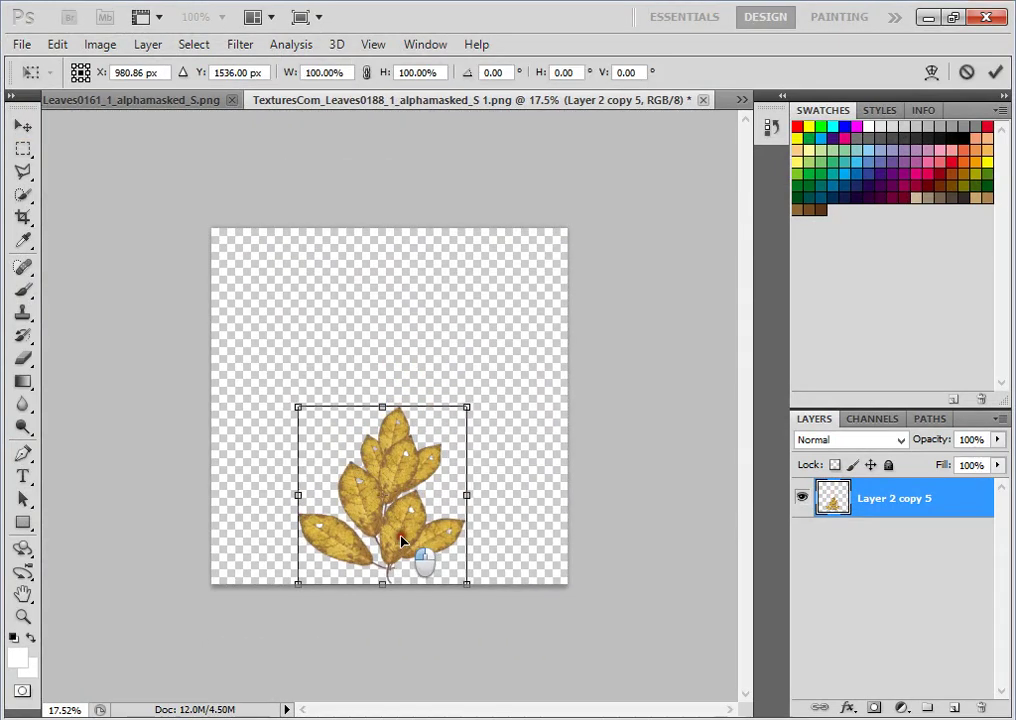
pyautogui.press('Return')
# - Paste a second leaf cluster, rotate it clockwise and place it to the right of the first cluster's top
pyautogui.hotkey('ctrl', 'v')
pyautogui.hotkey('ctrl', 't')
pyautogui.moveTo(450, 421); pyautogui.dragTo(485, 483)
pyautogui.moveTo(578, 370); pyautogui.dragTo(594, 444)
pyautogui.moveTo(504, 466); pyautogui.dragTo(537, 438)
pyautogui.press('Return')
# - Paste a third leaf cluster, rotate it counterclockwise and place it on the left side of the branch
pyautogui.hotkey('ctrl', 'v')
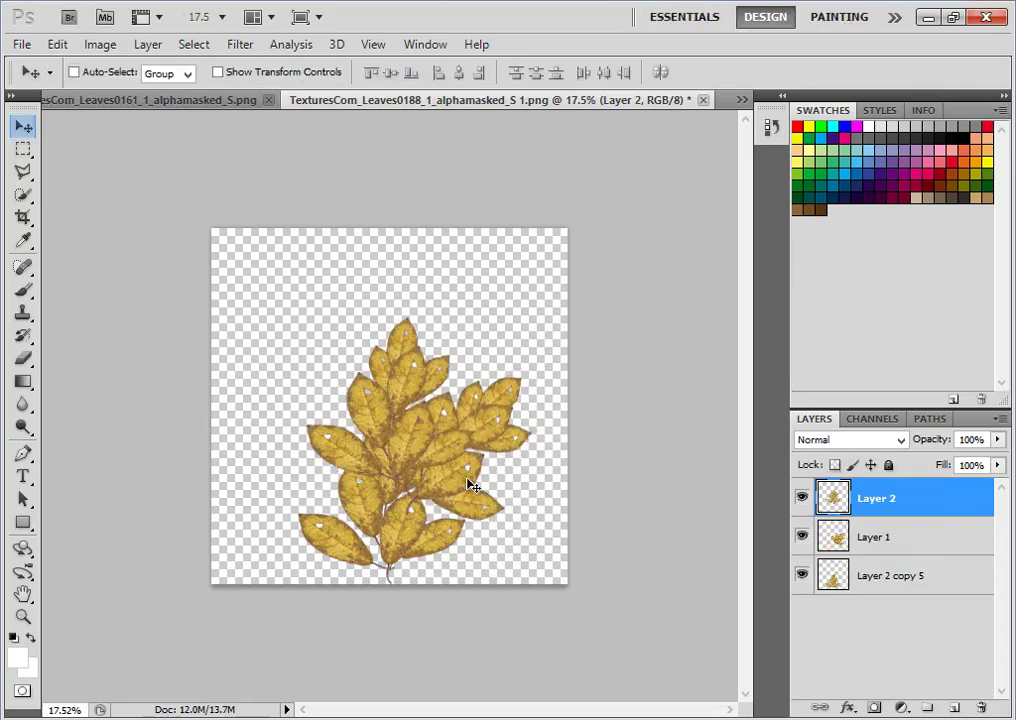
pyautogui.hotkey('ctrl', 't')
pyautogui.moveTo(451, 443); pyautogui.dragTo(389, 381)
pyautogui.moveTo(425, 476); pyautogui.dragTo(442, 337)
pyautogui.press('Return')
# - Paste a fourth leaf cluster at the upper middle of the canvas and rotate it slightly clockwise
pyautogui.hotkey('ctrl', 'v')
pyautogui.hotkey('ctrl', 't')
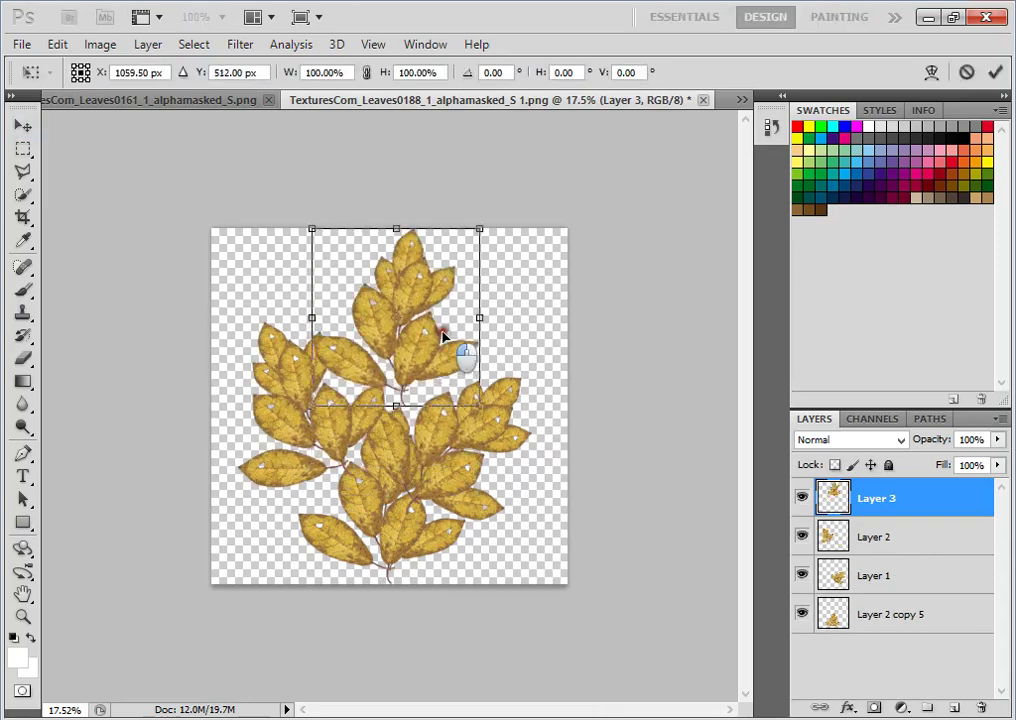
pyautogui.moveTo(524, 258); pyautogui.dragTo(538, 292)
pyautogui.moveTo(441, 392); pyautogui.dragTo(469, 391)
pyautogui.press('Return')
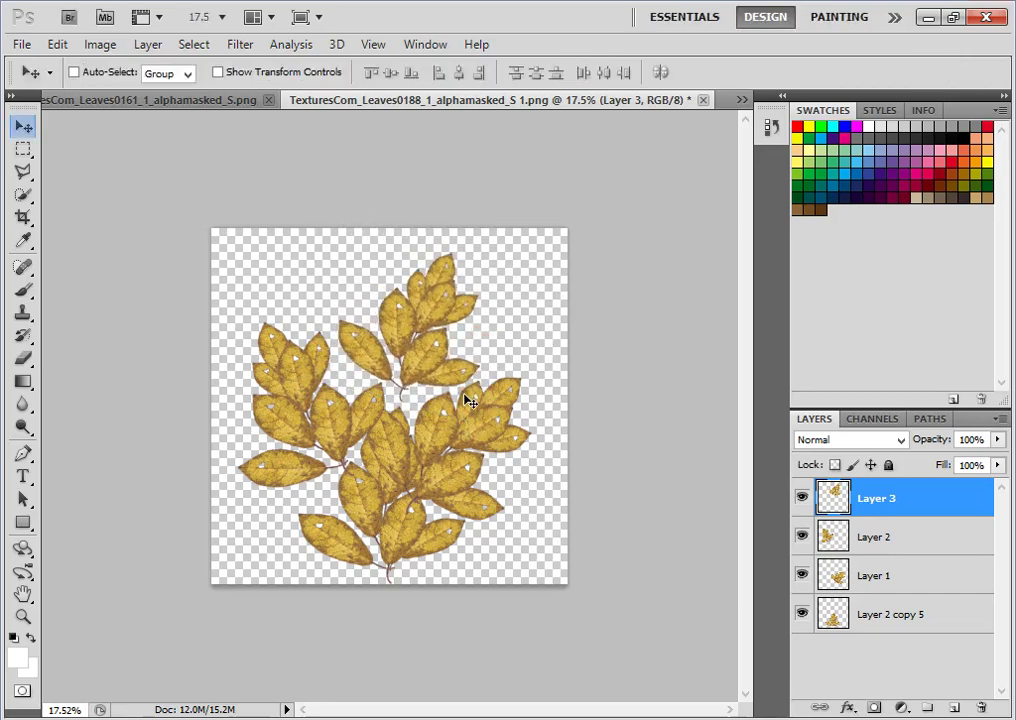
# - Shift the hue of the left leaf cluster on Layer 2 toward yellow-green with Hue/Saturation
pyautogui.rightClick(878, 616)
pyautogui.click(862, 622)
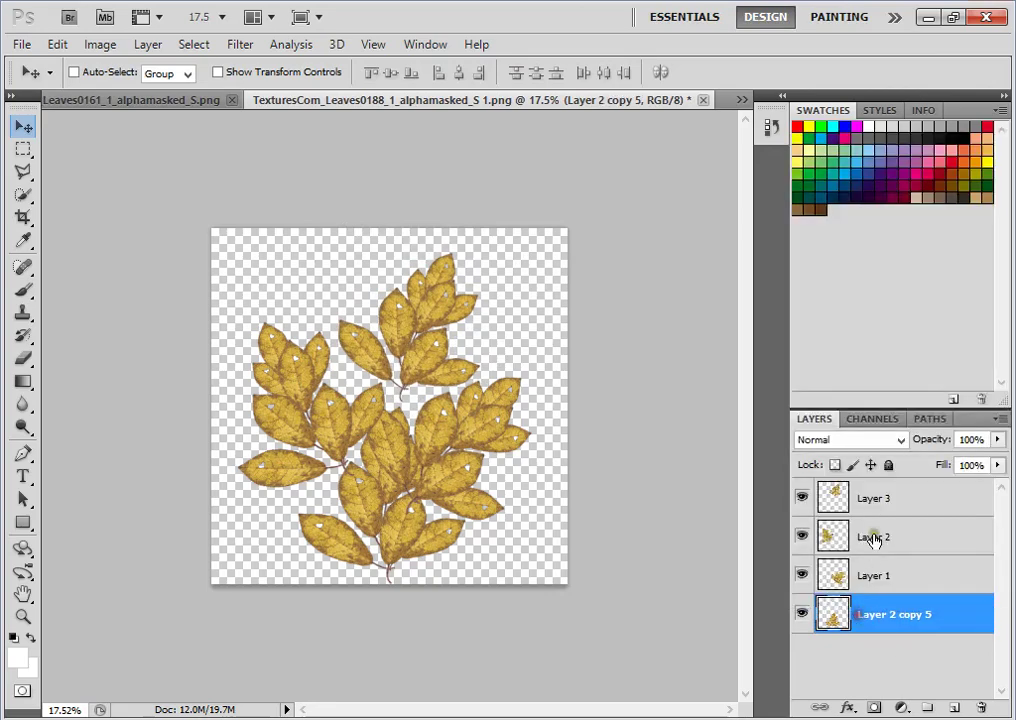
pyautogui.click(875, 537)
pyautogui.press('i')
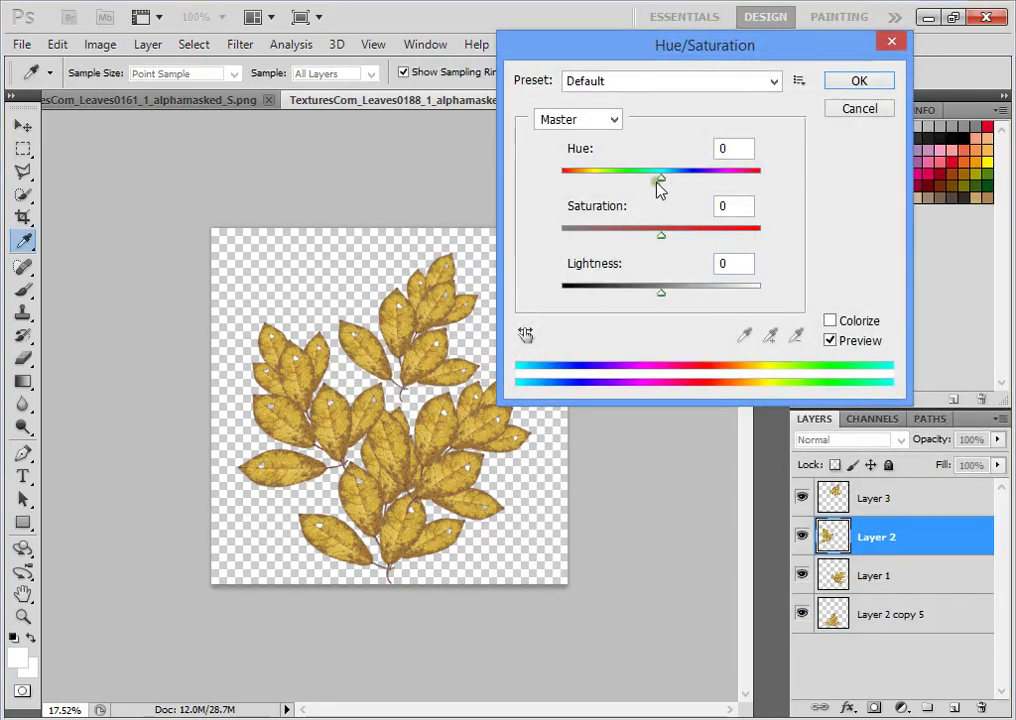
pyautogui.moveTo(658, 184); pyautogui.dragTo(673, 184)
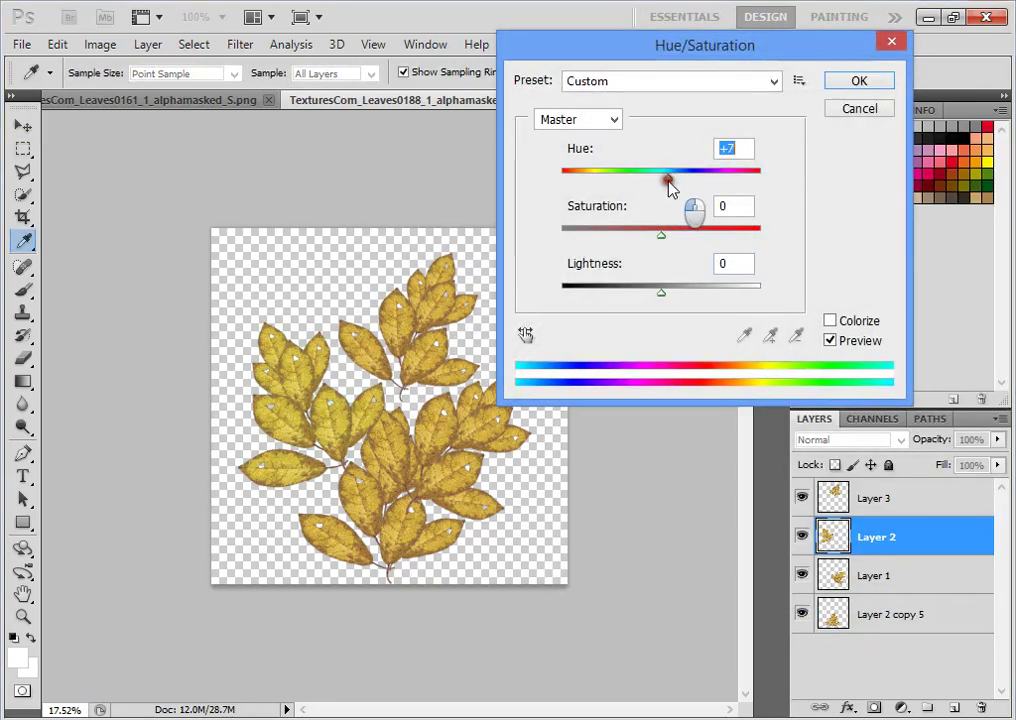
pyautogui.click(862, 110)
# - Set the hue of the right leaf cluster on Layer 1 to -9 with Hue/Saturation
pyautogui.click(903, 581)
pyautogui.hotkey('ctrl', 'u')
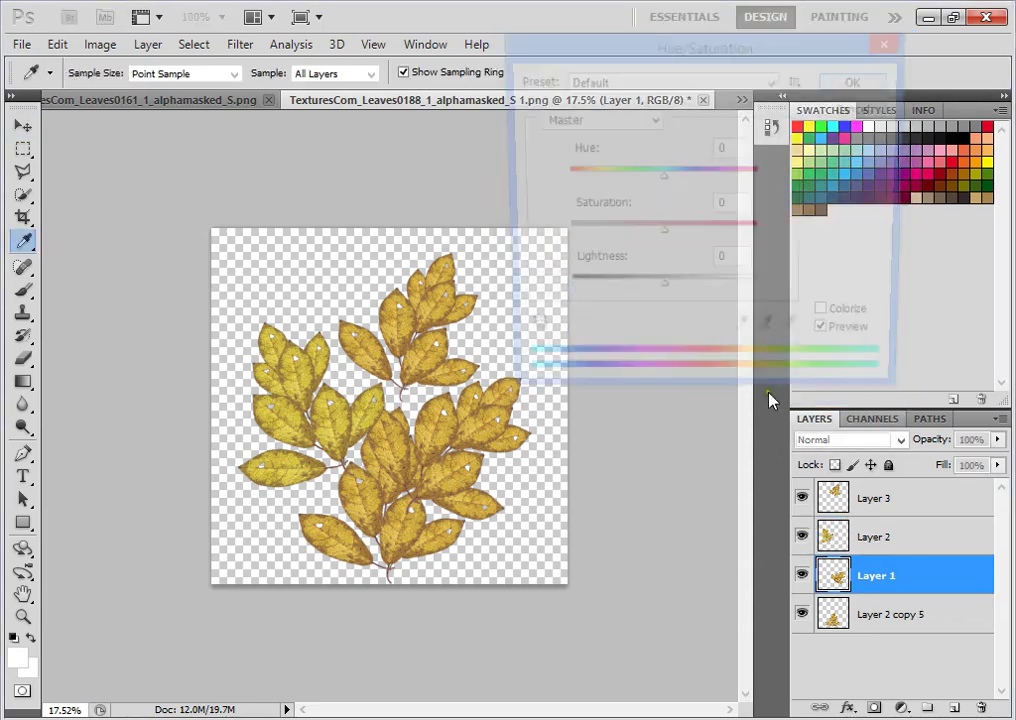
pyautogui.moveTo(661, 178); pyautogui.dragTo(653, 177)
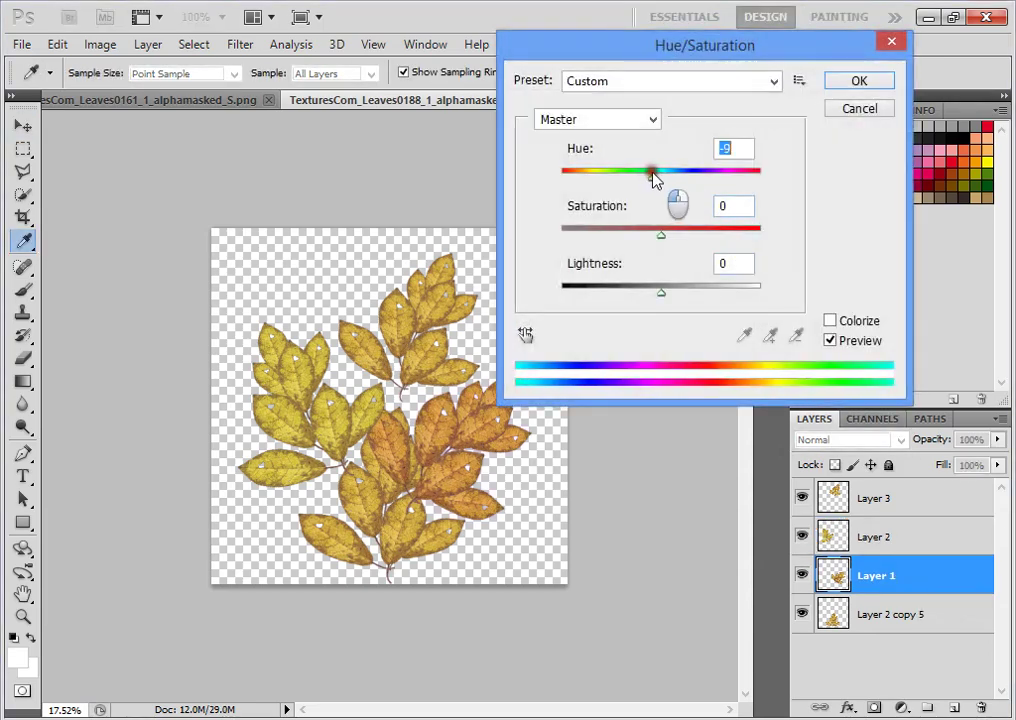
pyautogui.press('Return')
pyautogui.press('v')
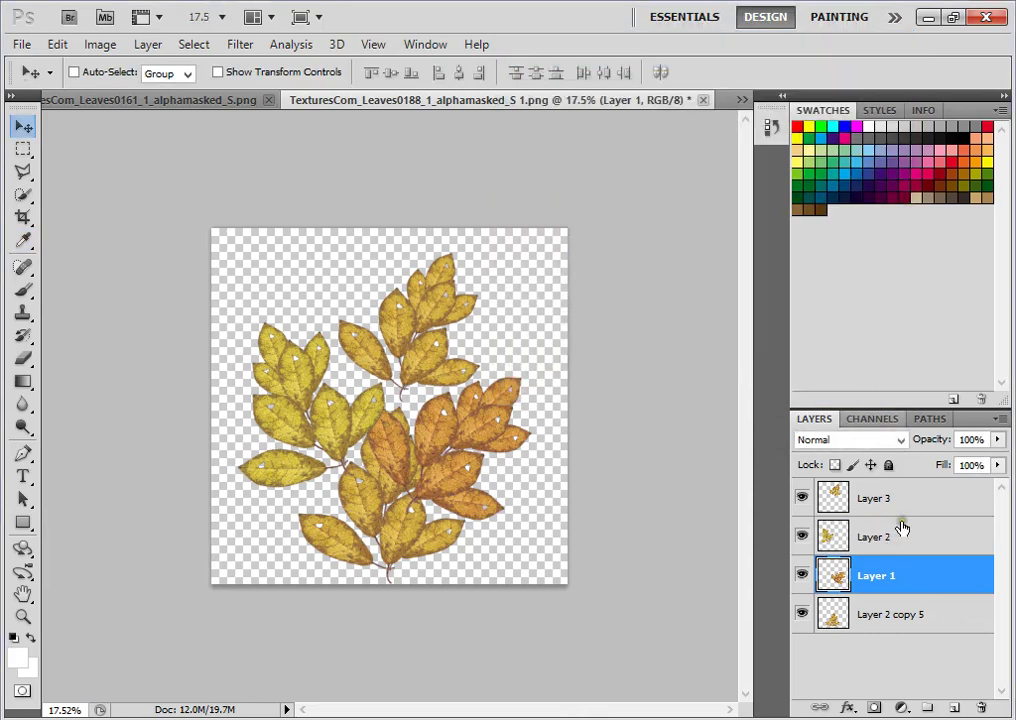
# - Set the hue of the upper leaf cluster on Layer 3 to about -3 with Hue/Saturation
pyautogui.click(905, 498)
pyautogui.hotkey('ctrl', 'u')
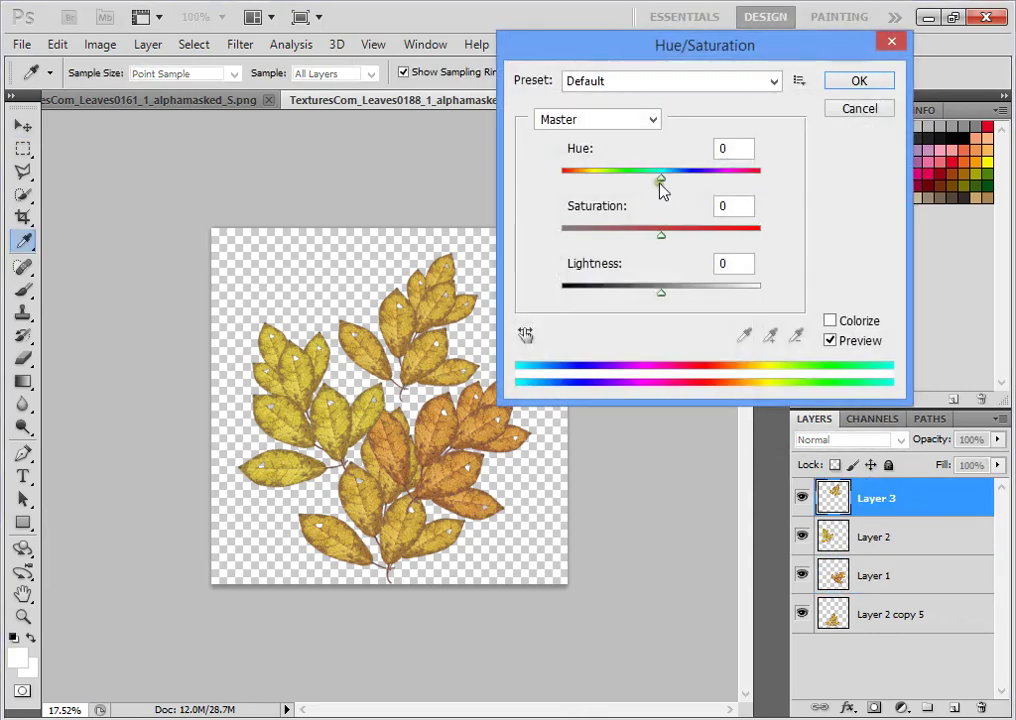
pyautogui.moveTo(661, 178); pyautogui.dragTo(651, 185)
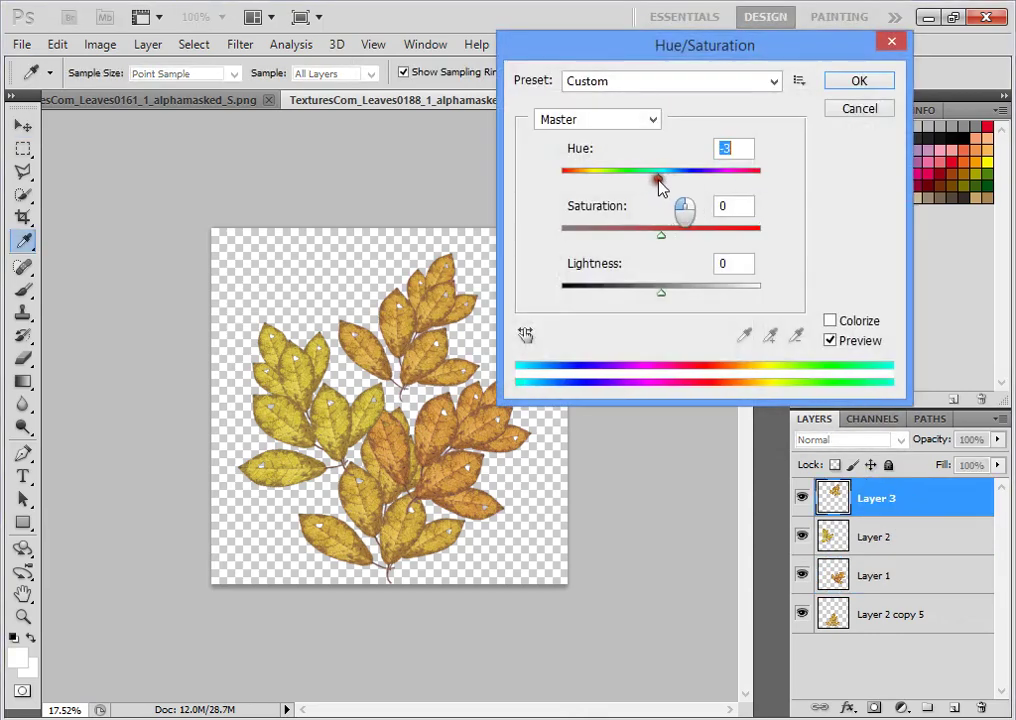
pyautogui.click(857, 82)
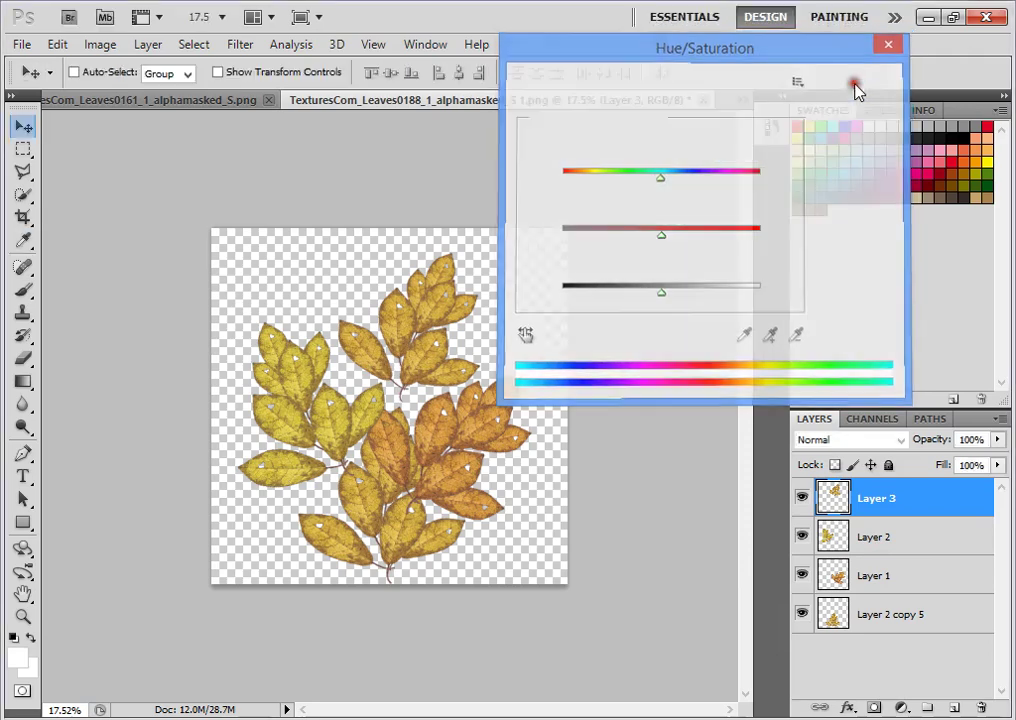
pyautogui.rightClick(869, 610)
pyautogui.click(869, 602)
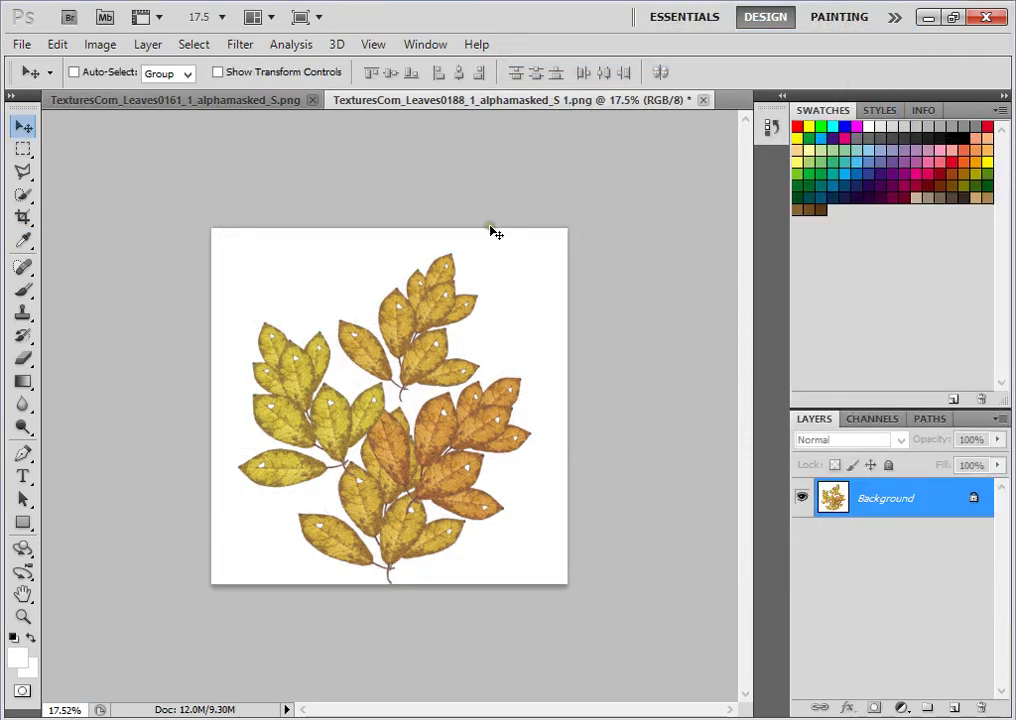
pyautogui.hotkey('ctrl', 'z')
# - Merge the visible leaf layers into one with transparency kept, save the texture and switch to Unity
pyautogui.rightClick(869, 610)
pyautogui.click(828, 585)
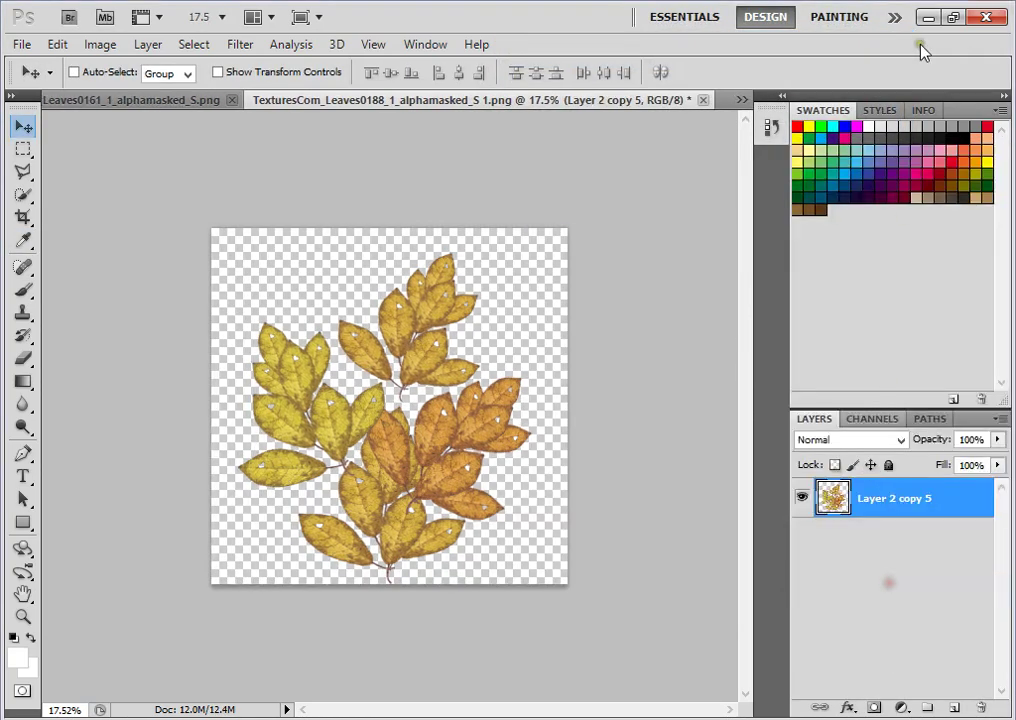
pyautogui.click(927, 17)
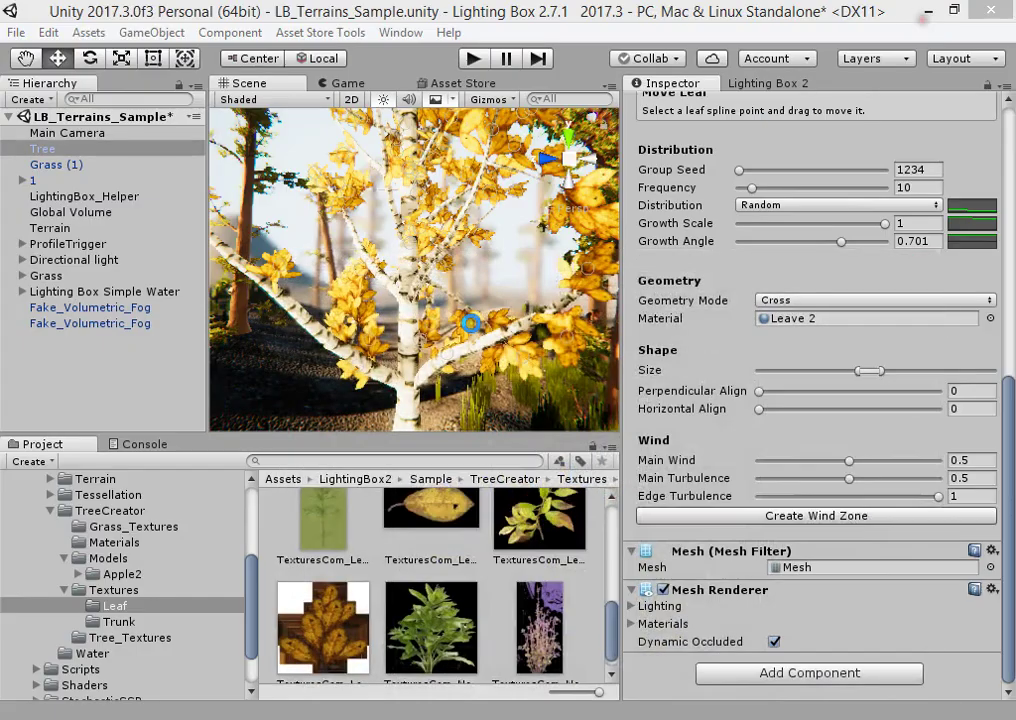
# - Examine the tree with the updated leaf texture from several views, hiding and showing the leaf group for comparison
pyautogui.scroll(5, 781, 281)
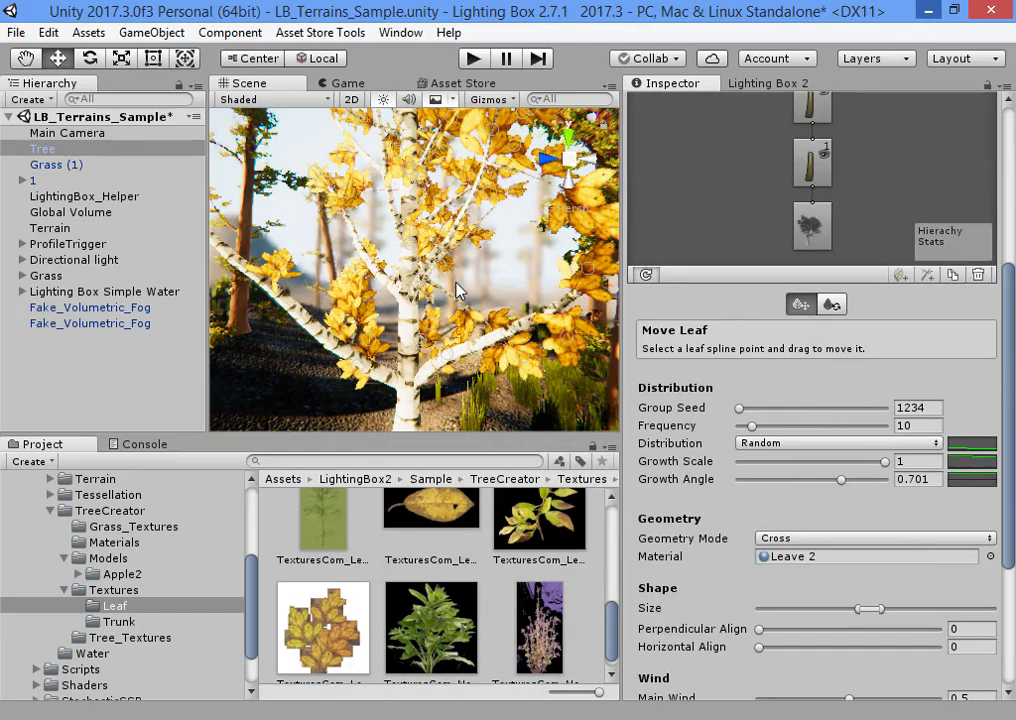
pyautogui.moveTo(445, 353); pyautogui.dragTo(450, 300, button='right')
pyautogui.press('w')
pyautogui.press('s')
pyautogui.scroll(3, 785, 343)
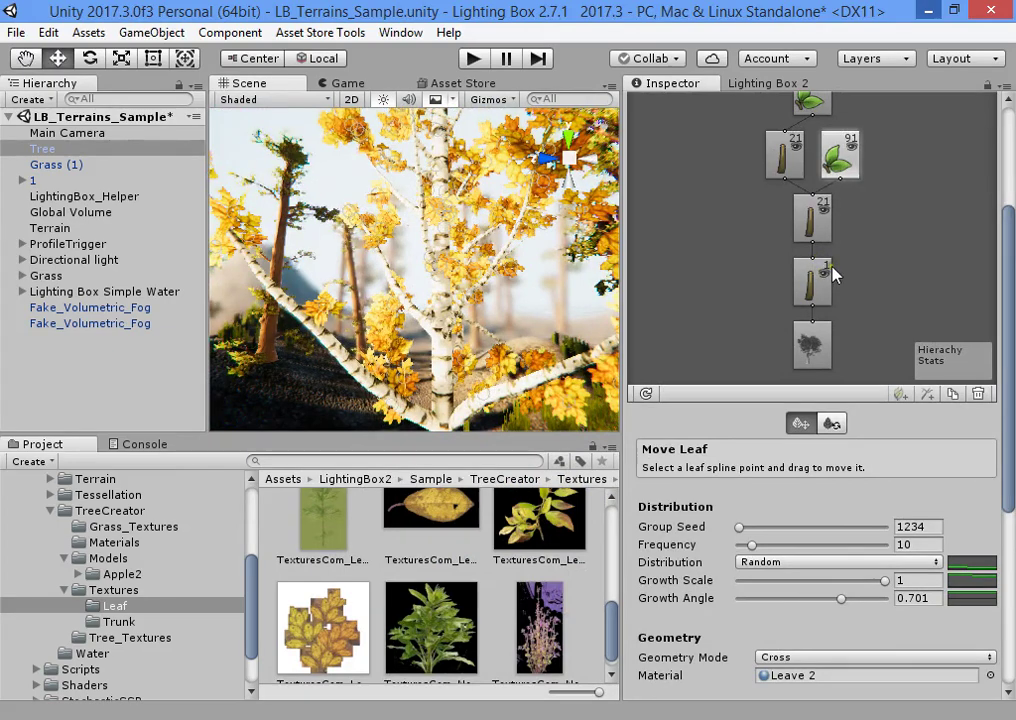
pyautogui.click(853, 149)
pyautogui.scroll(-3, 503, 324)
pyautogui.scroll(2, 503, 324)
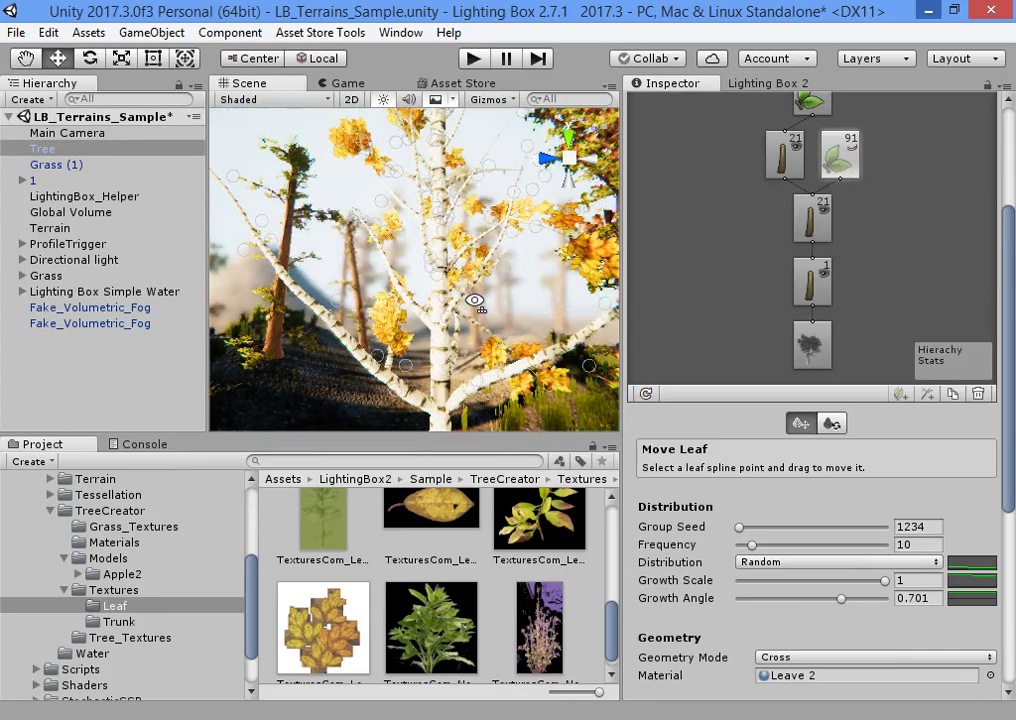
pyautogui.moveTo(475, 301)
pyautogui.mouseDown(button='right')
pyautogui.moveTo(492, 257)
pyautogui.moveTo(476, 288)
pyautogui.mouseUp(button='right')
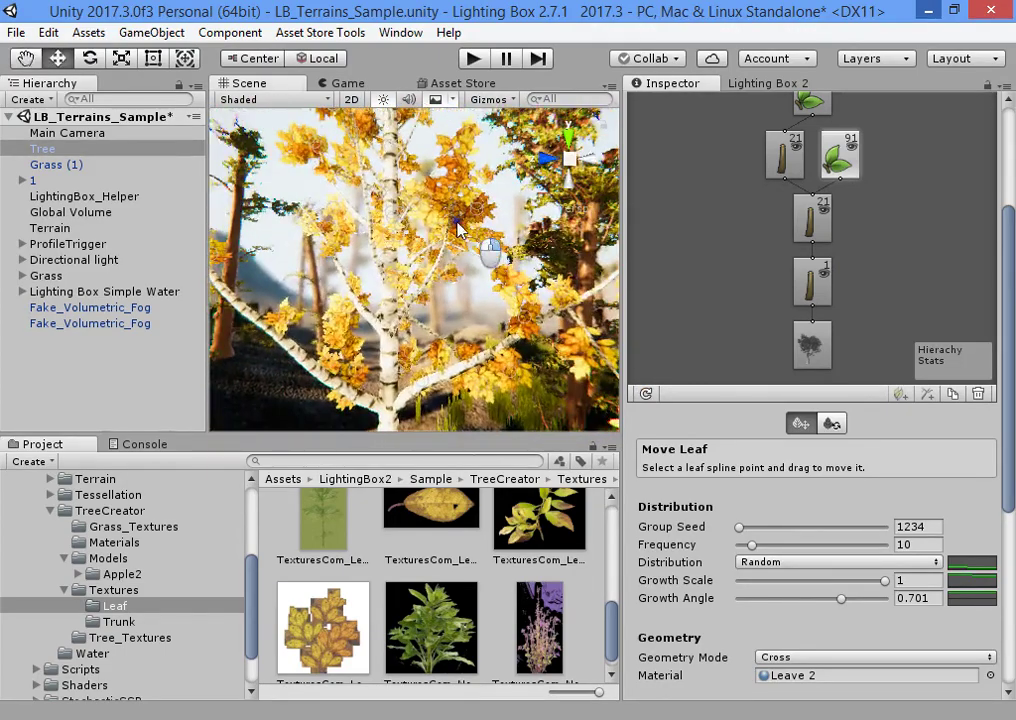
# - Reshape the leaf group's distribution curve so it rises from about 0.5 at the start to 1.0 at the end
pyautogui.scroll(-3, 845, 508)
pyautogui.scroll(-2, 845, 508)
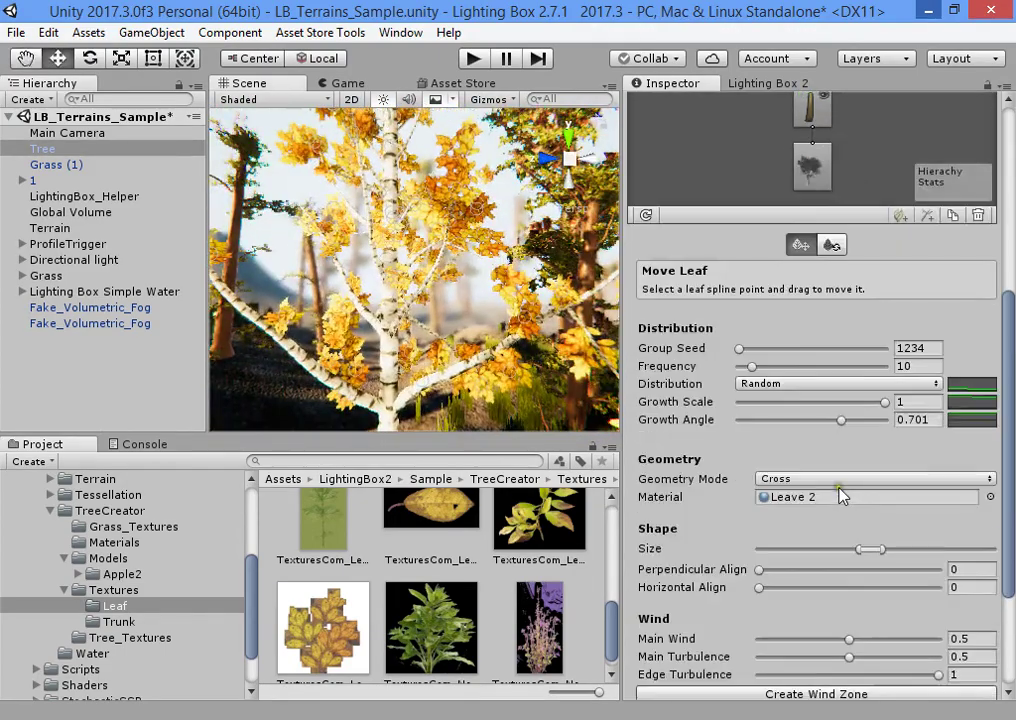
pyautogui.click(970, 389)
pyautogui.moveTo(770, 262); pyautogui.dragTo(755, 215)
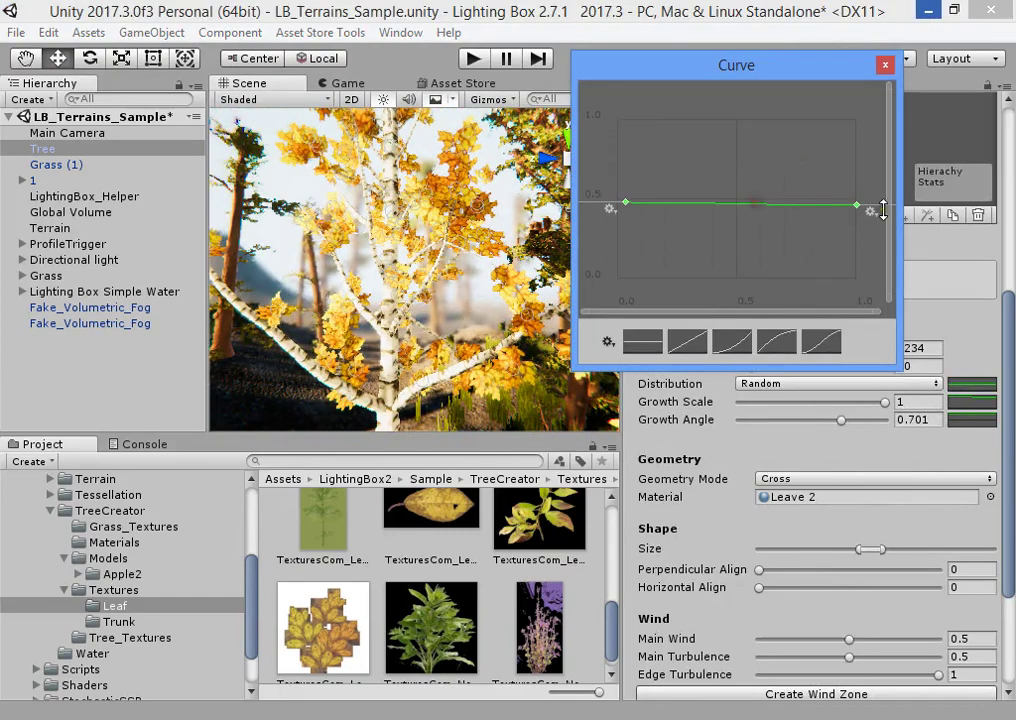
pyautogui.moveTo(857, 218); pyautogui.dragTo(875, 101)
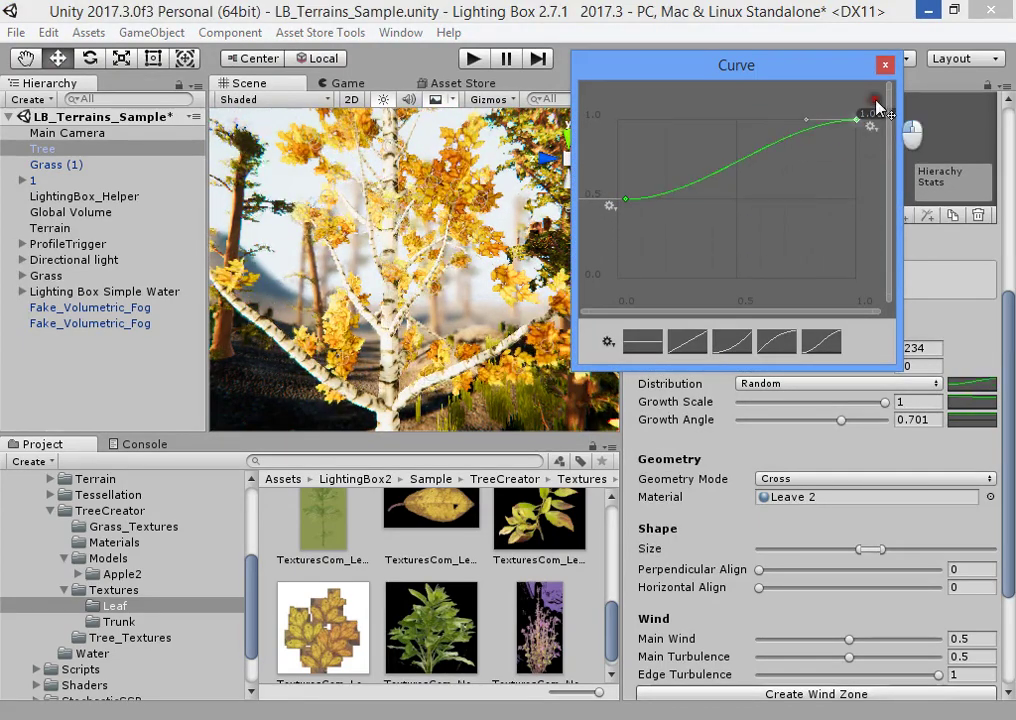
pyautogui.click(411, 268)
# - Adjust the leaf group's size range and raise its maximum for larger leaf clusters
pyautogui.scroll(-3, 767, 480)
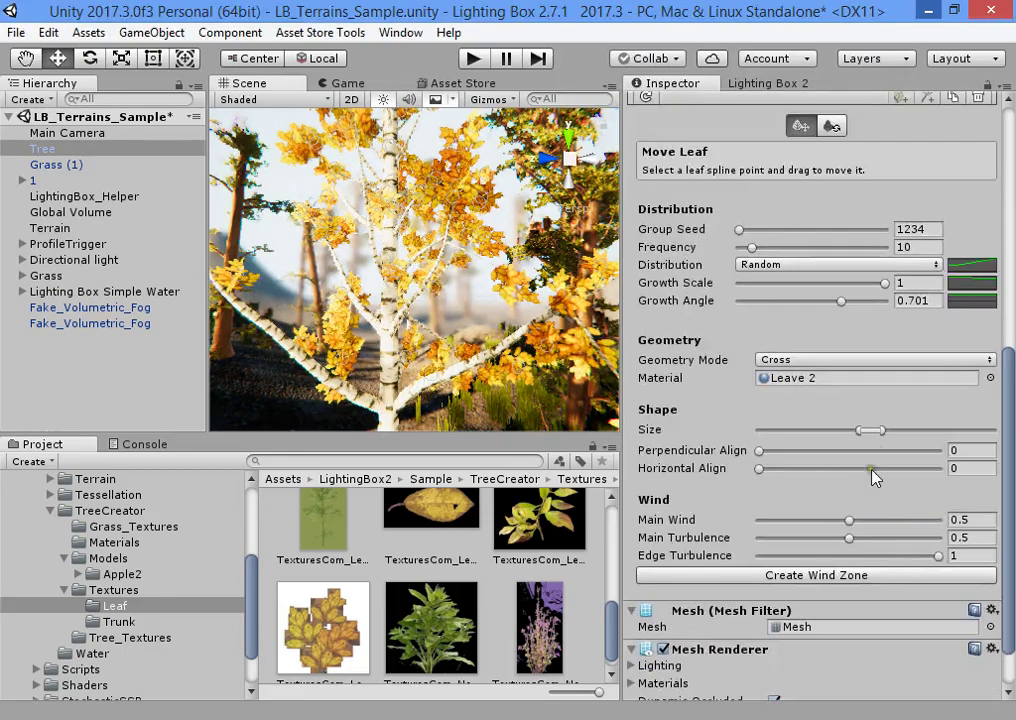
pyautogui.moveTo(884, 435)
pyautogui.mouseDown()
pyautogui.moveTo(907, 430)
pyautogui.moveTo(864, 430)
pyautogui.moveTo(880, 433)
pyautogui.mouseUp()
pyautogui.keyDown('alt'); pyautogui.moveTo(490, 390); pyautogui.dragTo(445, 288); pyautogui.keyUp('alt')
pyautogui.scroll(6, 787, 385)
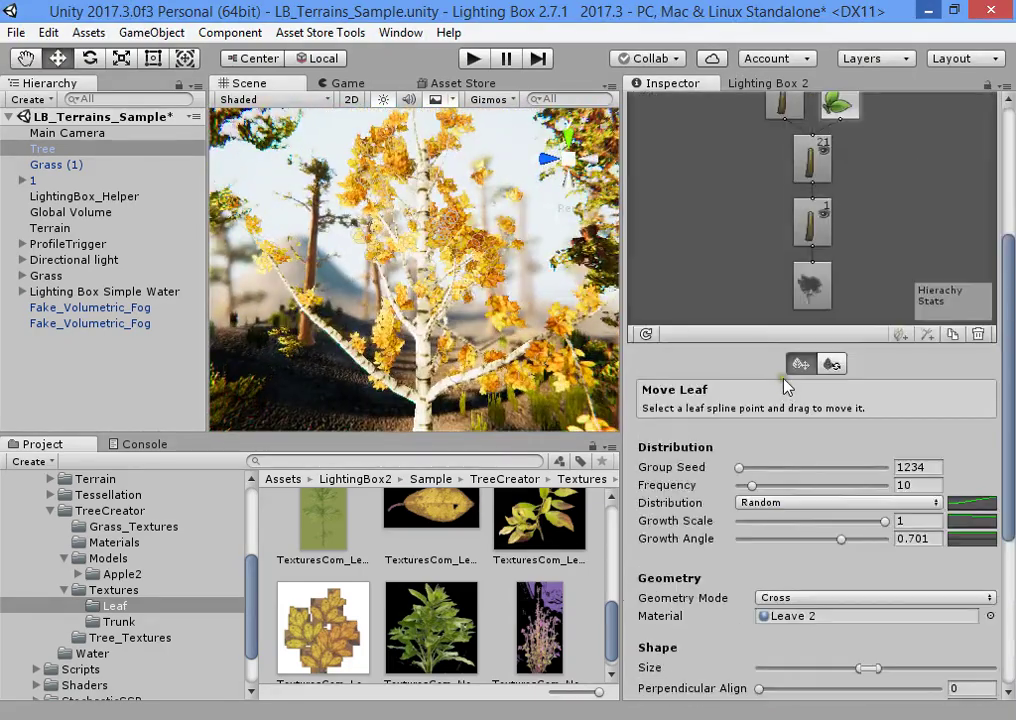
pyautogui.scroll(-4, 815, 495)
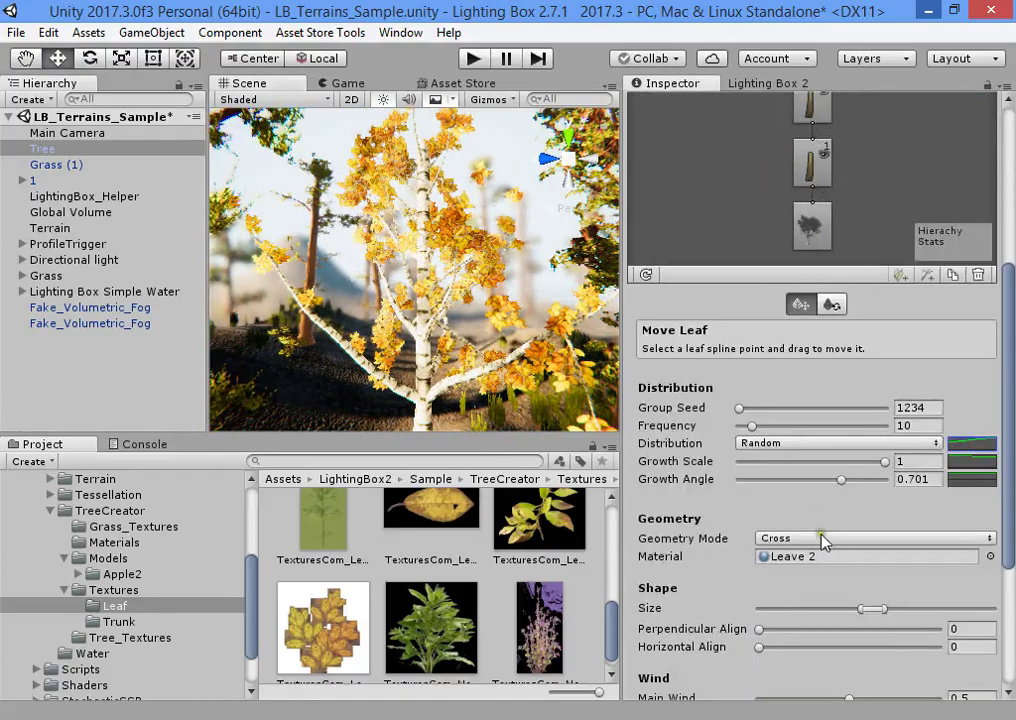
pyautogui.moveTo(886, 610); pyautogui.dragTo(915, 608)
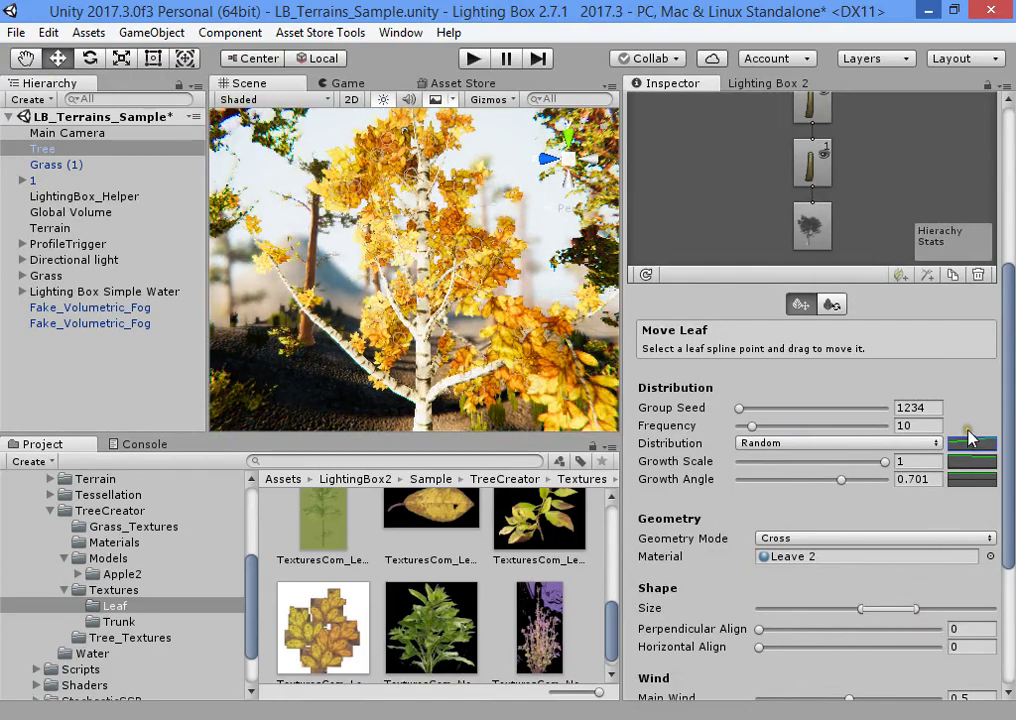
# - Level the leaf group's distribution curve around mid height with its end key near 0.9, and shift the size range slightly lower
pyautogui.click(969, 440)
pyautogui.moveTo(850, 127); pyautogui.dragTo(833, 163)
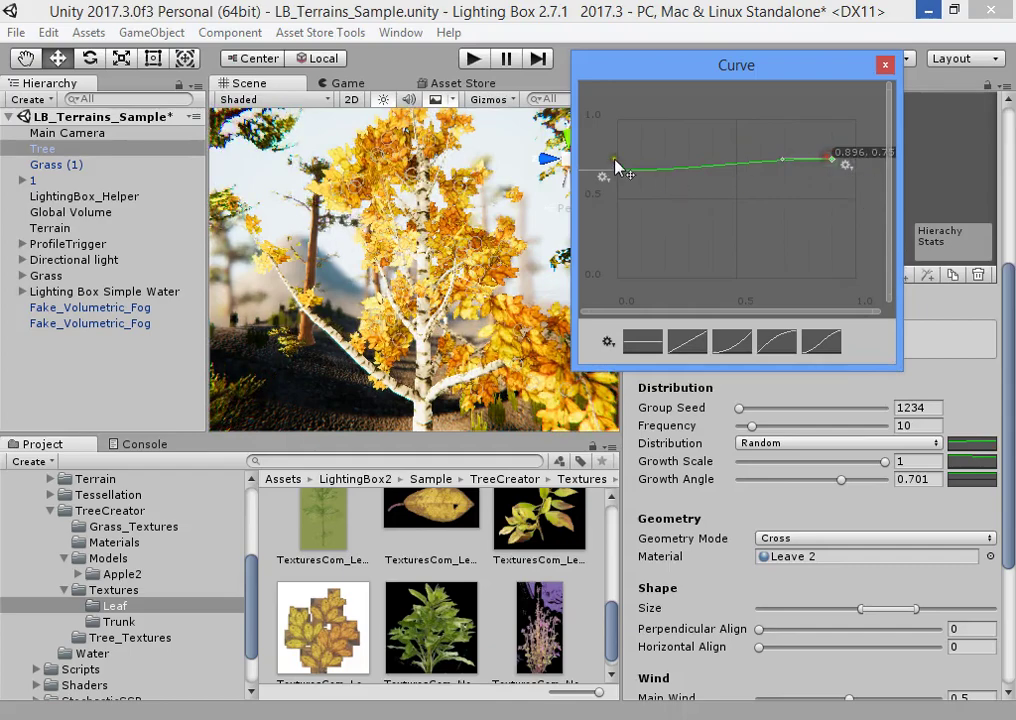
pyautogui.moveTo(699, 172); pyautogui.dragTo(696, 300)
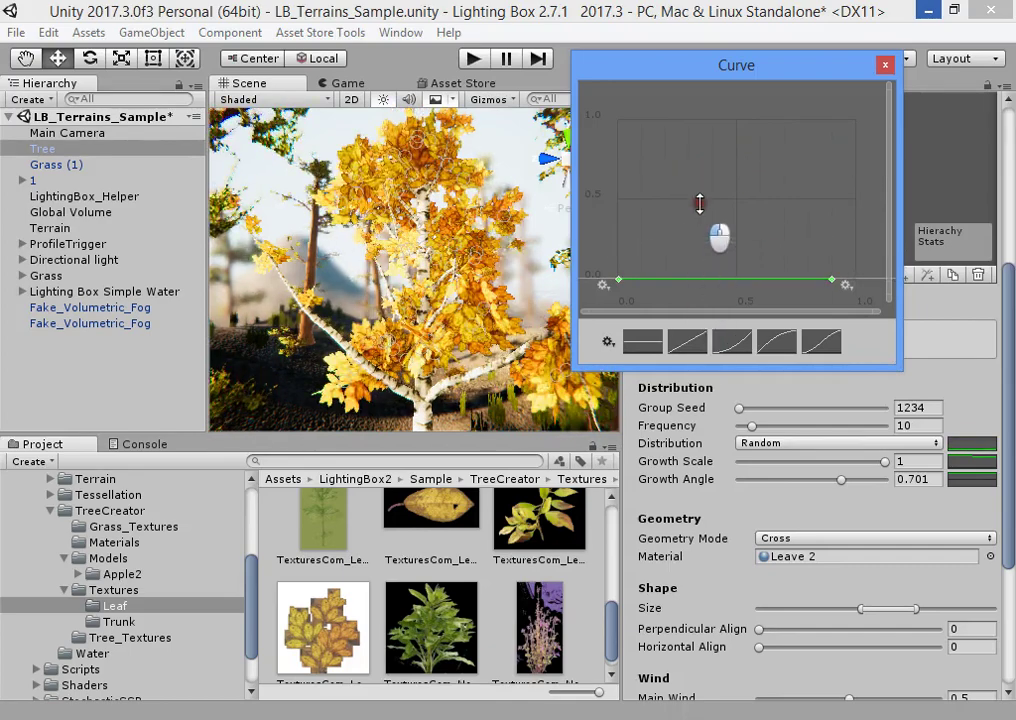
pyautogui.moveTo(700, 203)
pyautogui.mouseDown()
pyautogui.moveTo(710, 157)
pyautogui.moveTo(713, 193)
pyautogui.mouseUp()
pyautogui.click(1009, 354)
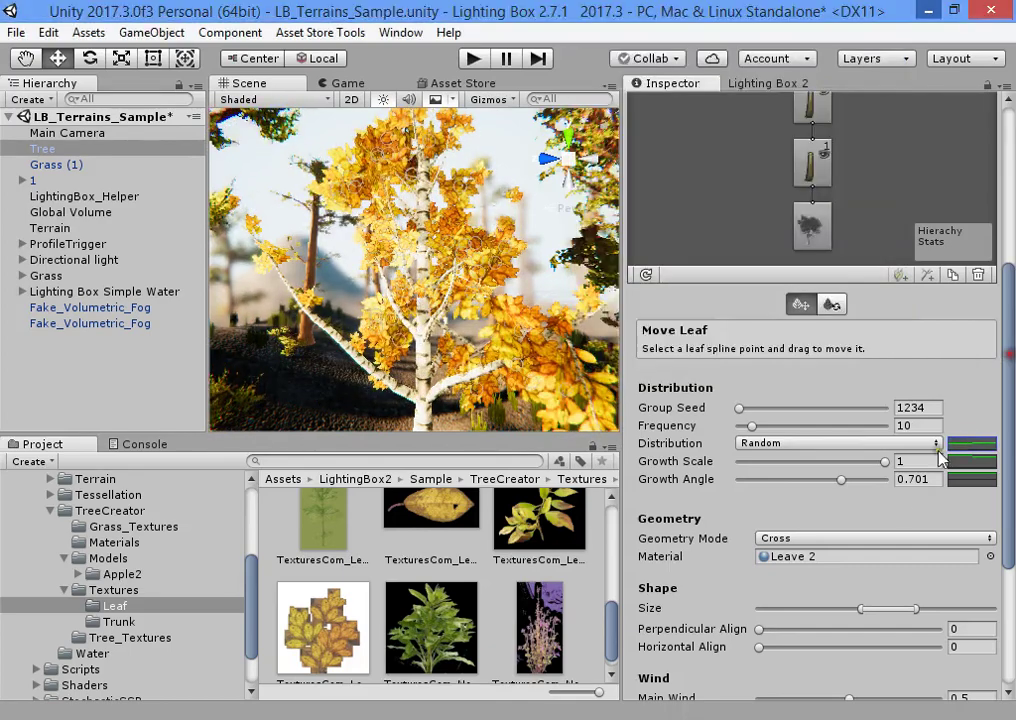
pyautogui.moveTo(887, 608); pyautogui.dragTo(879, 603)
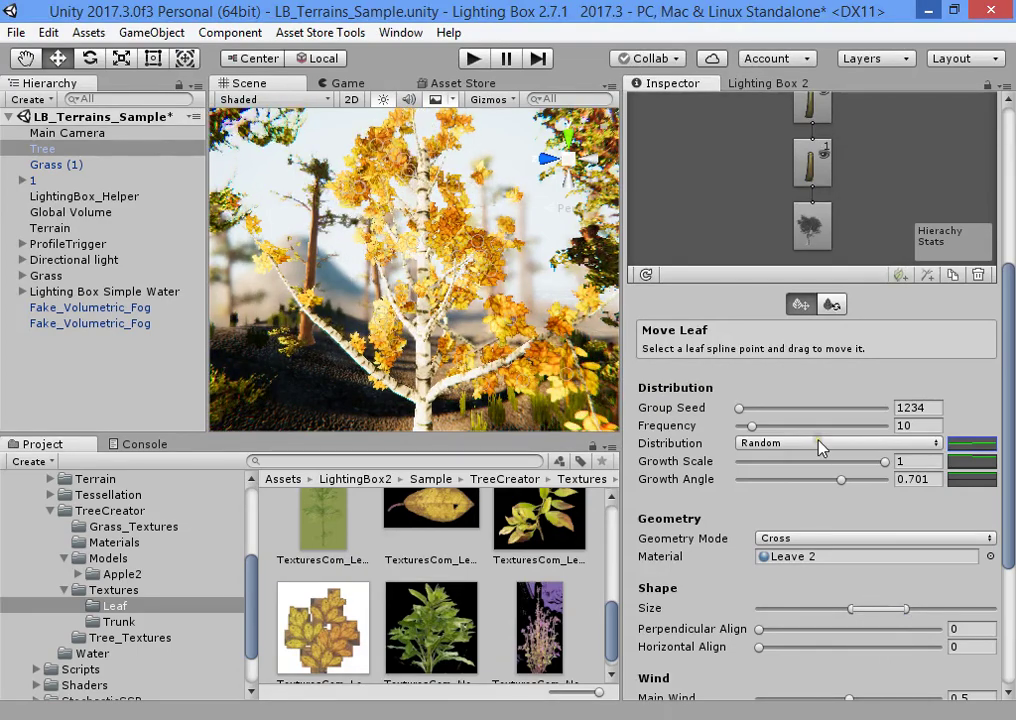
# - Compare the distribution and size settings of the two leaf groups and examine the tree's foliage in the scene
pyautogui.scroll(3, 819, 447)
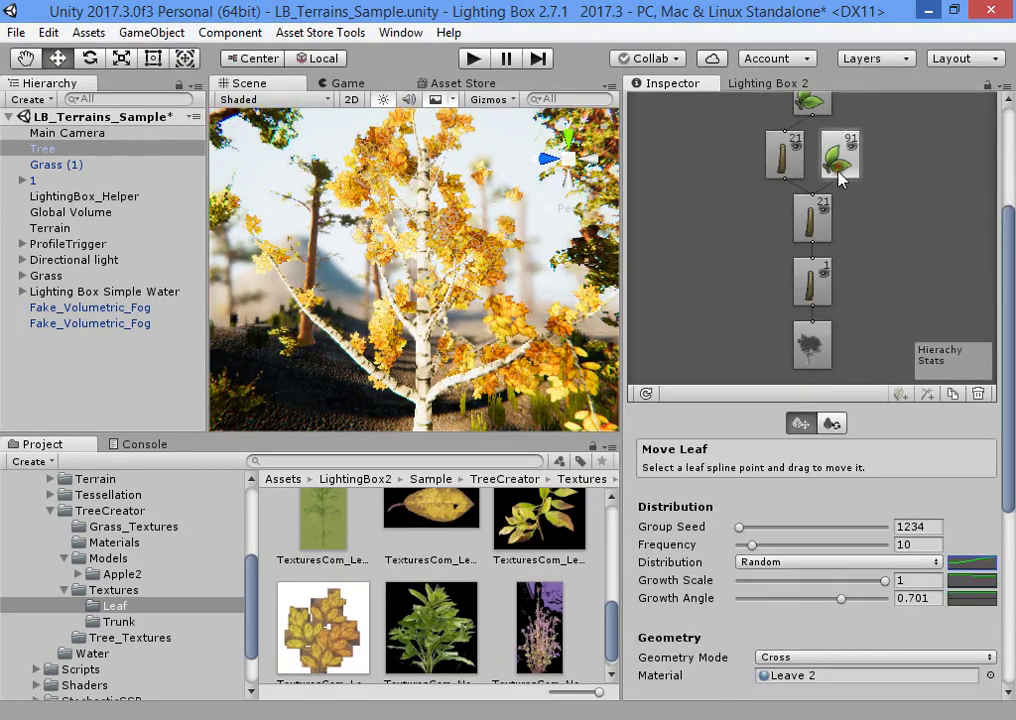
pyautogui.scroll(-5, 835, 394)
pyautogui.scroll(3, 835, 394)
pyautogui.scroll(-3, 839, 347)
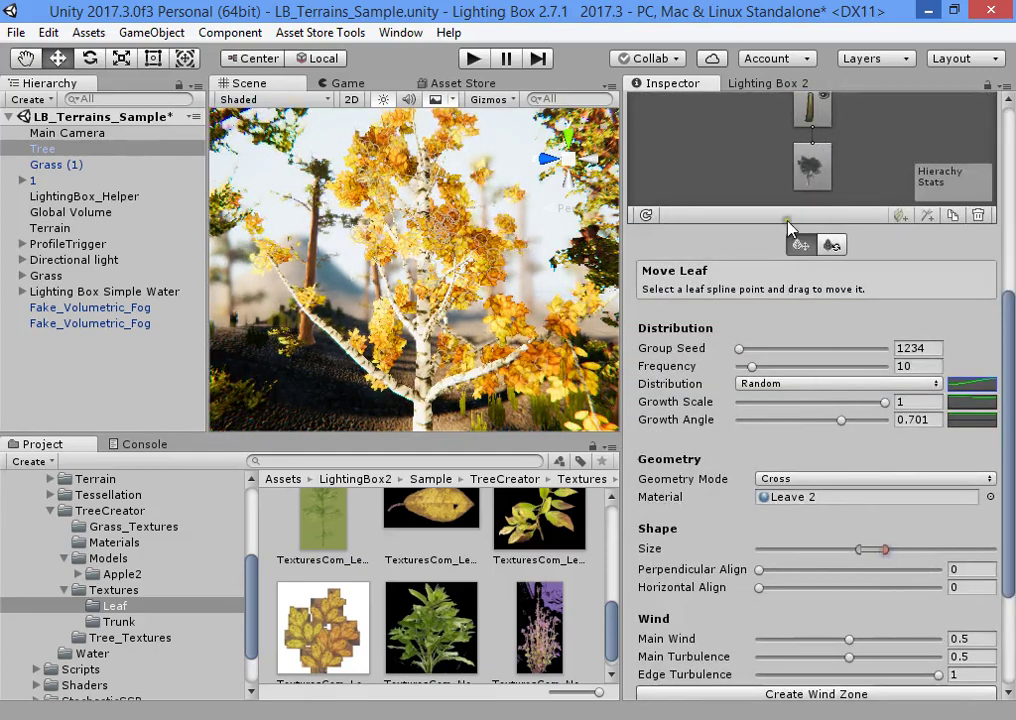
pyautogui.scroll(3, 815, 170)
pyautogui.scroll(3, 822, 200)
pyautogui.scroll(-8, 850, 450)
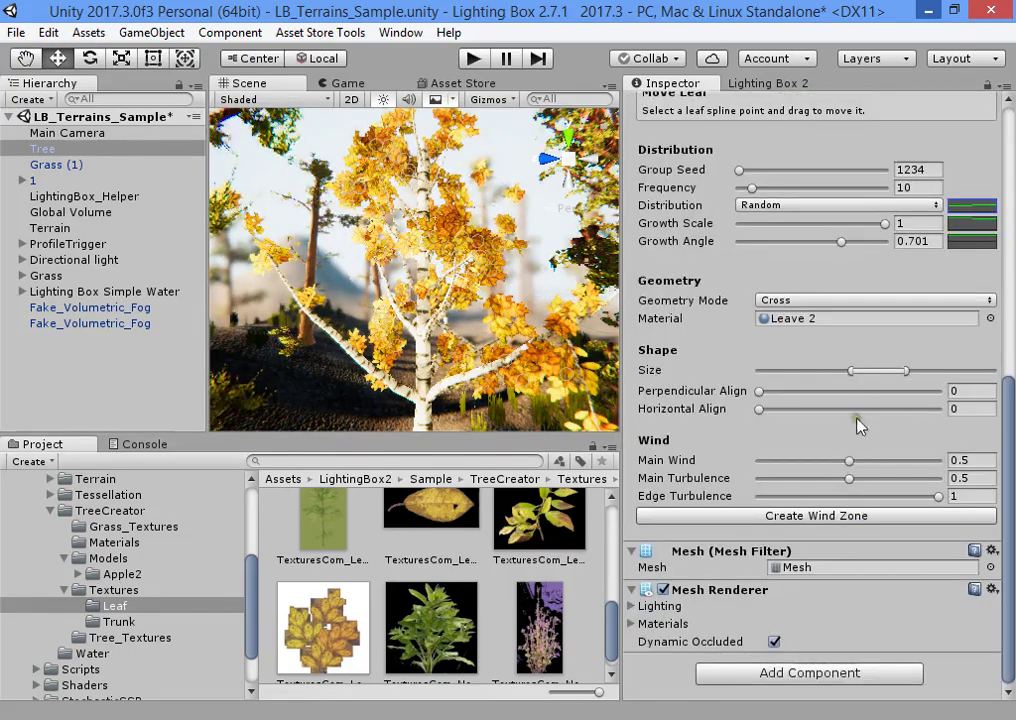
pyautogui.moveTo(897, 372)
pyautogui.mouseDown()
pyautogui.moveTo(853, 372)
pyautogui.moveTo(884, 372)
pyautogui.mouseUp()
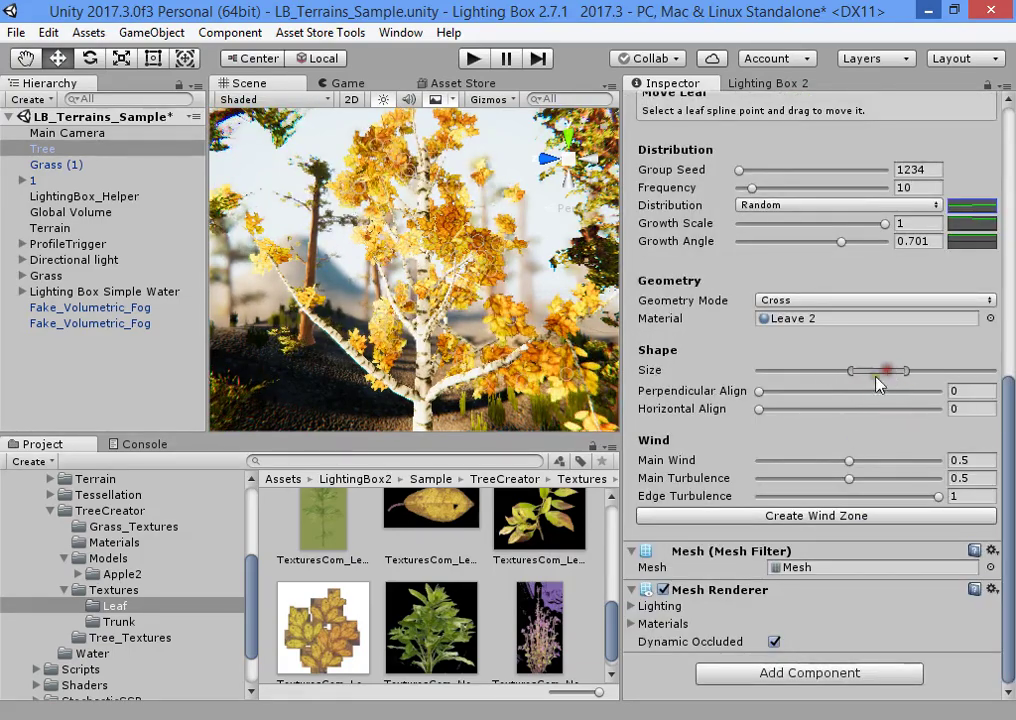
pyautogui.scroll(8, 840, 390)
pyautogui.scroll(2, 840, 390)
pyautogui.click(840, 358)
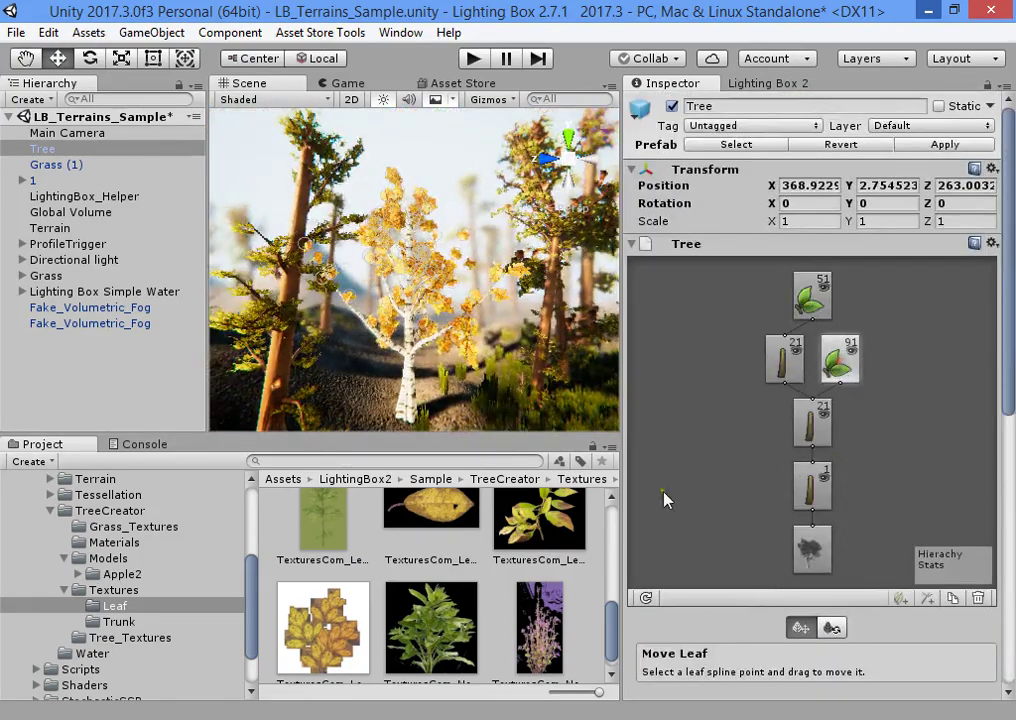
pyautogui.scroll(3, 535, 277)
pyautogui.moveTo(536, 338); pyautogui.dragTo(528, 238, button='middle')
pyautogui.scroll(1, 500, 300)
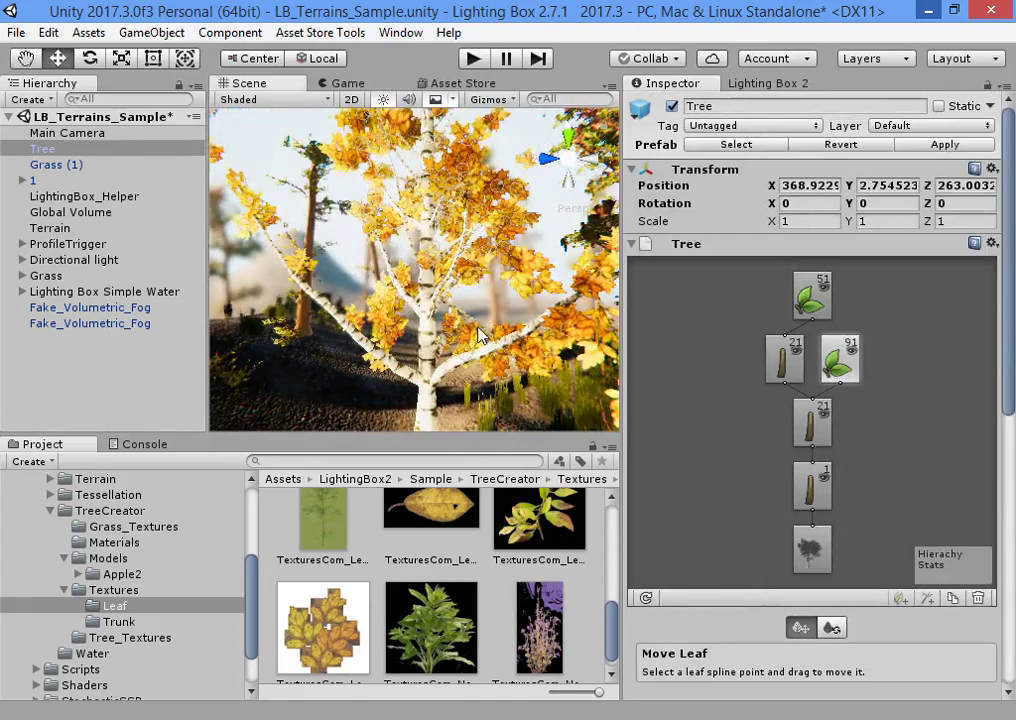
pyautogui.moveTo(481, 333); pyautogui.dragTo(370, 300, button='right')
pyautogui.moveTo(430, 320); pyautogui.dragTo(468, 316, button='right')
# - Set the tree root's shadow strength to 0.713 and try ambient occlusion on and off
pyautogui.scroll(-8, 786, 372)
pyautogui.scroll(8, 810, 525)
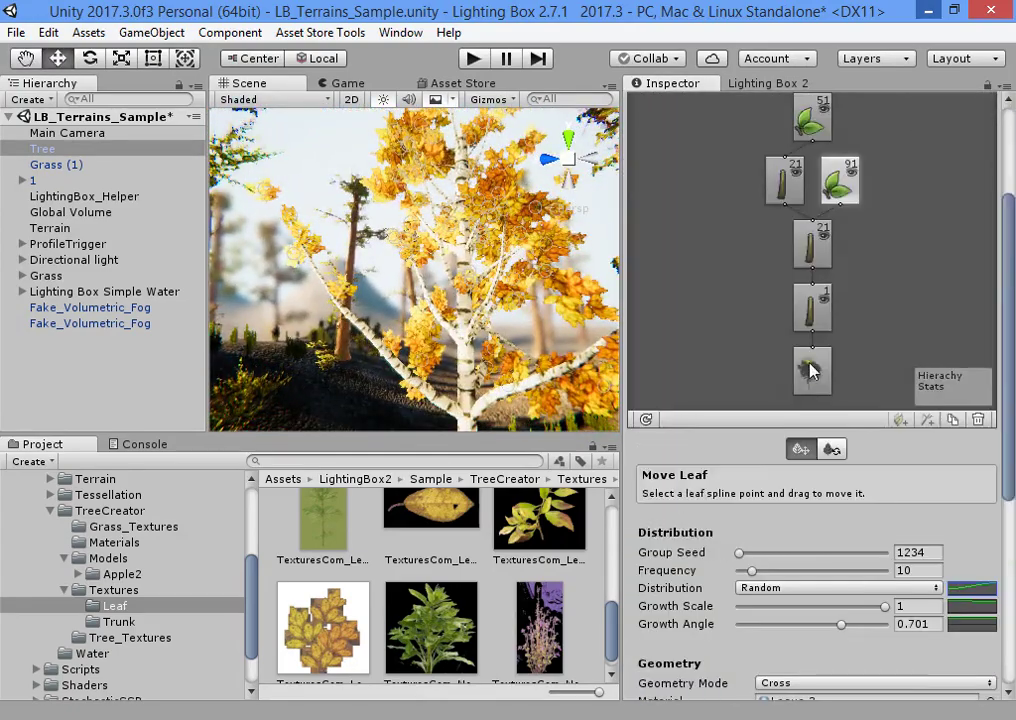
pyautogui.click(812, 374)
pyautogui.scroll(-6, 700, 360)
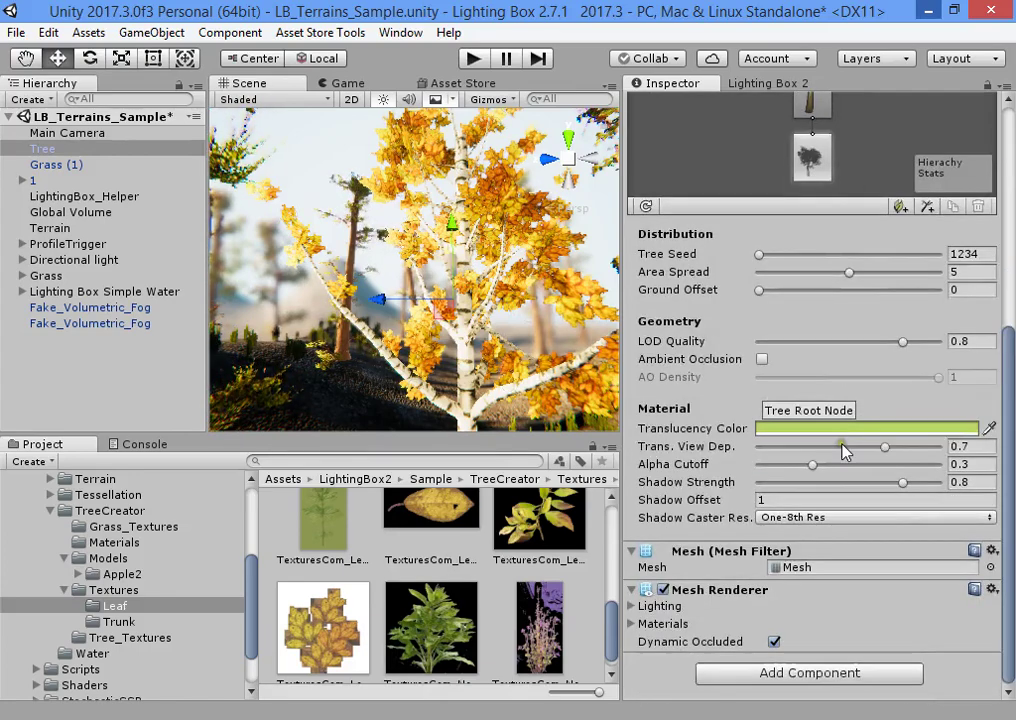
pyautogui.click(762, 360)
pyautogui.click(762, 360)
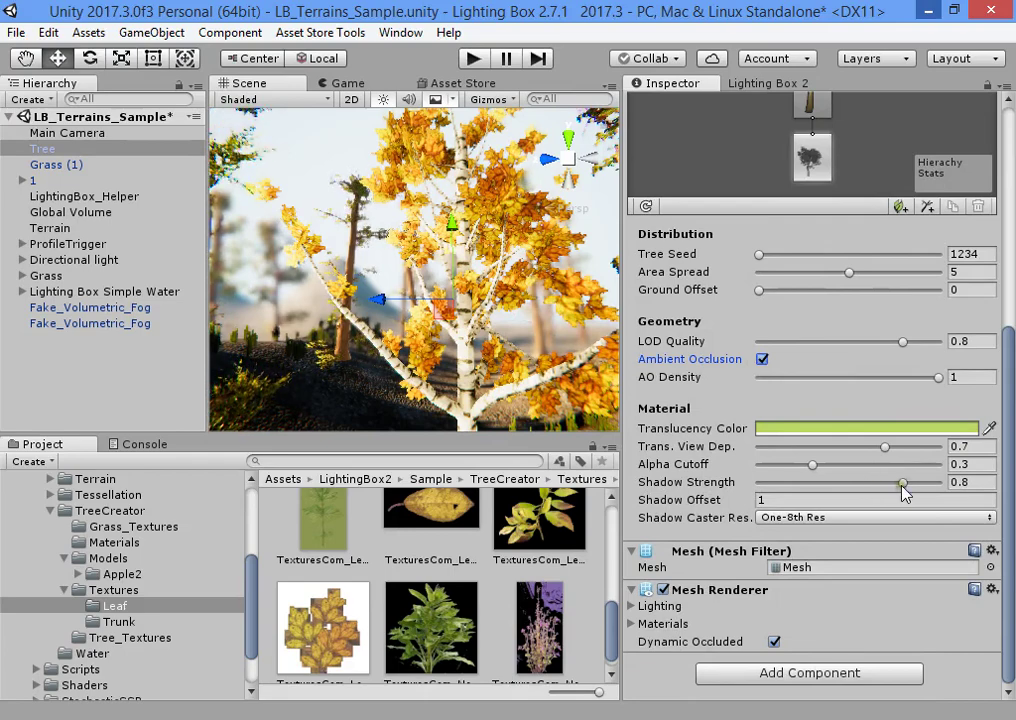
pyautogui.moveTo(903, 488)
pyautogui.mouseDown()
pyautogui.moveTo(916, 484)
pyautogui.moveTo(884, 490)
pyautogui.mouseUp()
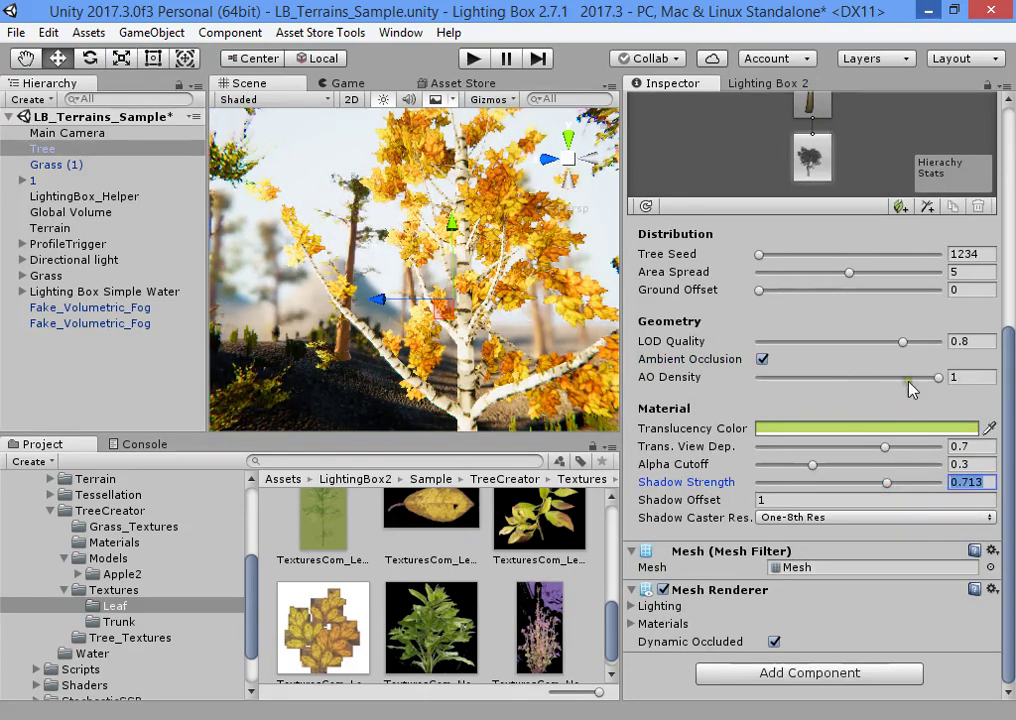
pyautogui.click(763, 359)
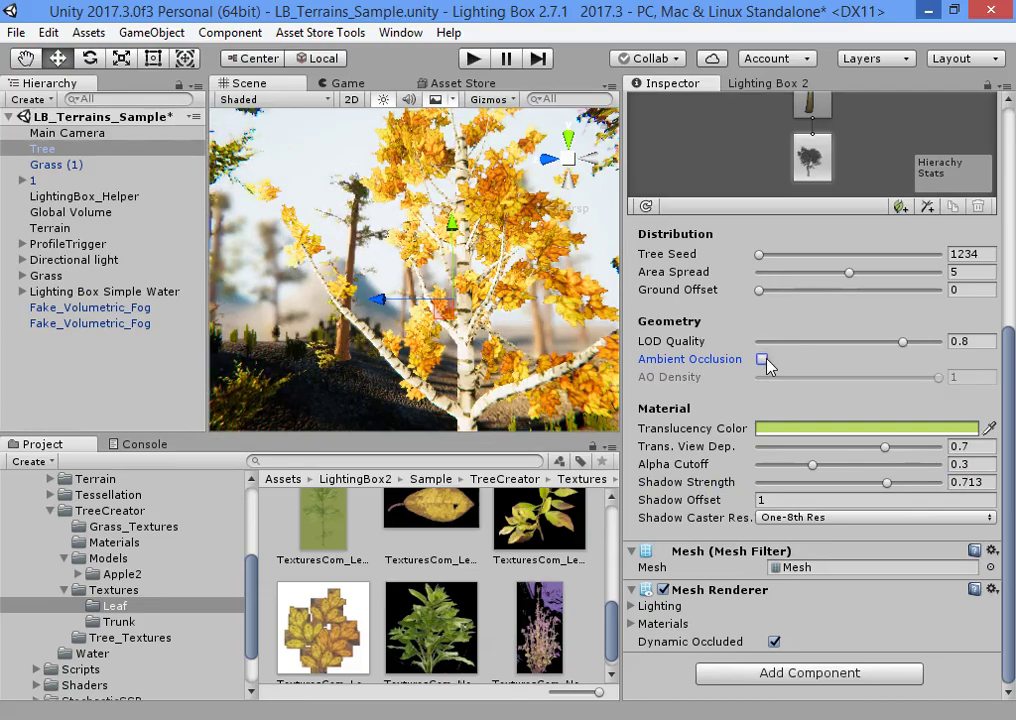
# - Set the tree's translucency view dependency to 0.497 and its translucency color to a neutral gray
pyautogui.keyDown('alt'); pyautogui.moveTo(420, 240); pyautogui.dragTo(360, 338); pyautogui.keyUp('alt')
pyautogui.moveTo(358, 338); pyautogui.dragTo(418, 375, button='right')
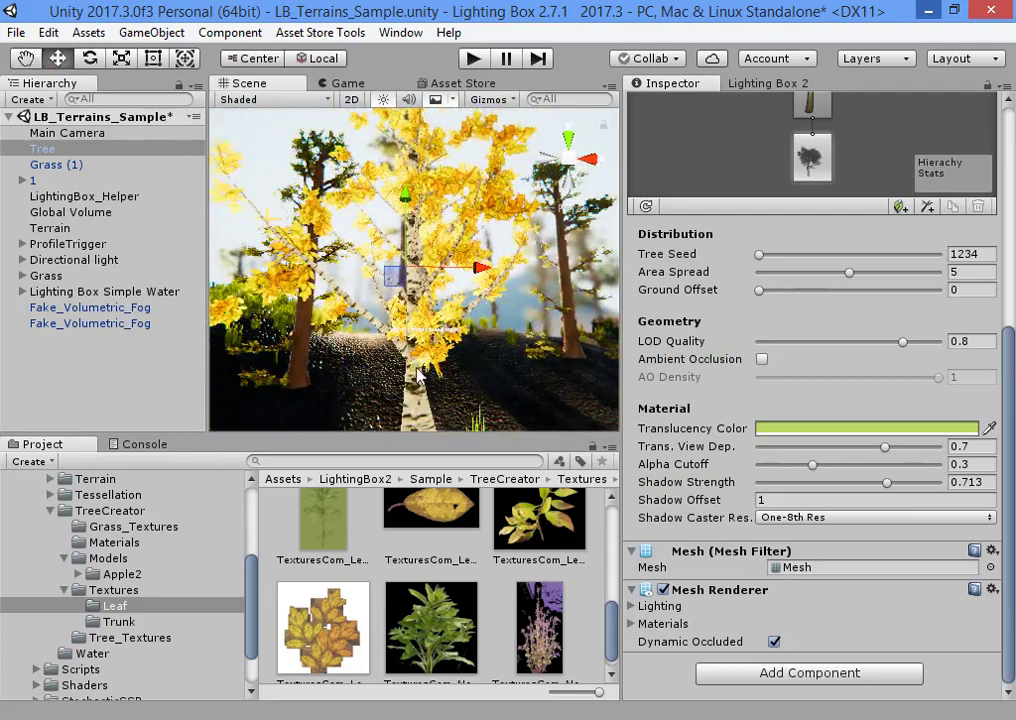
pyautogui.moveTo(878, 453)
pyautogui.mouseDown()
pyautogui.moveTo(775, 448)
pyautogui.moveTo(783, 459)
pyautogui.moveTo(842, 457)
pyautogui.mouseUp()
pyautogui.click(850, 428)
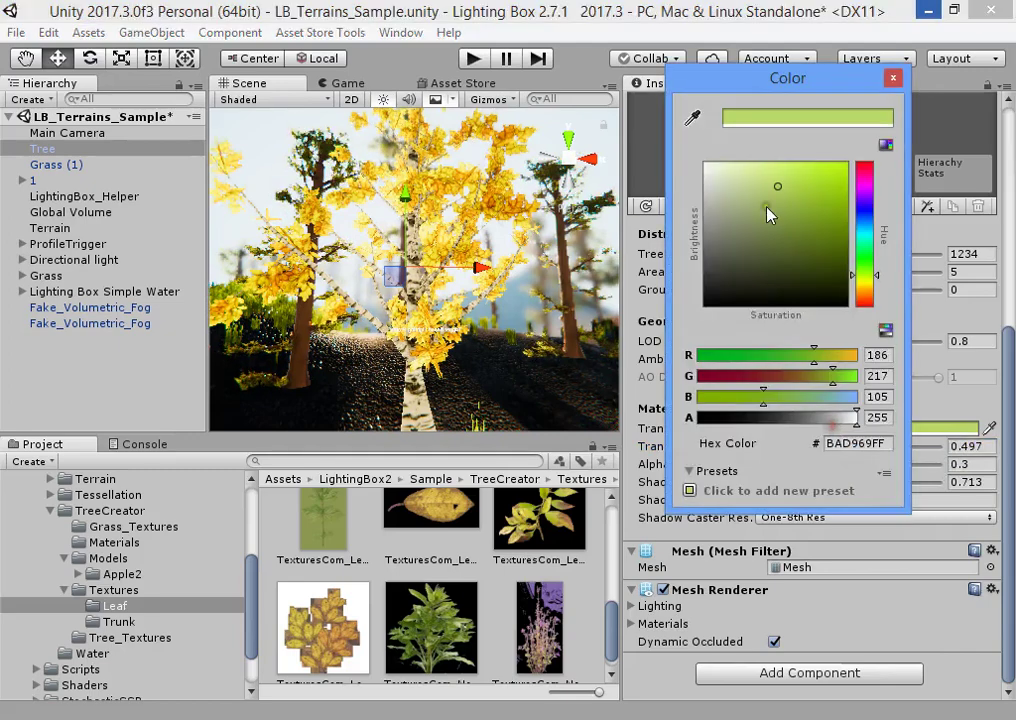
pyautogui.moveTo(773, 209); pyautogui.dragTo(680, 212)
pyautogui.click(449, 276)
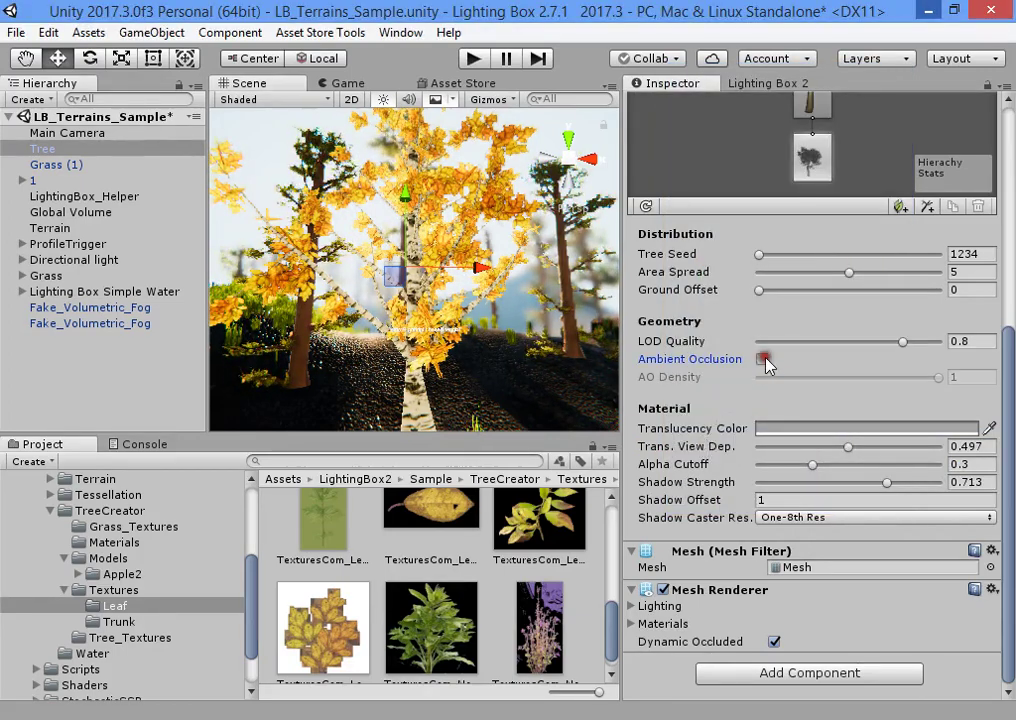
# - Enable ambient occlusion for the tree, try a different area spread and set it back to 5
pyautogui.click(762, 359)
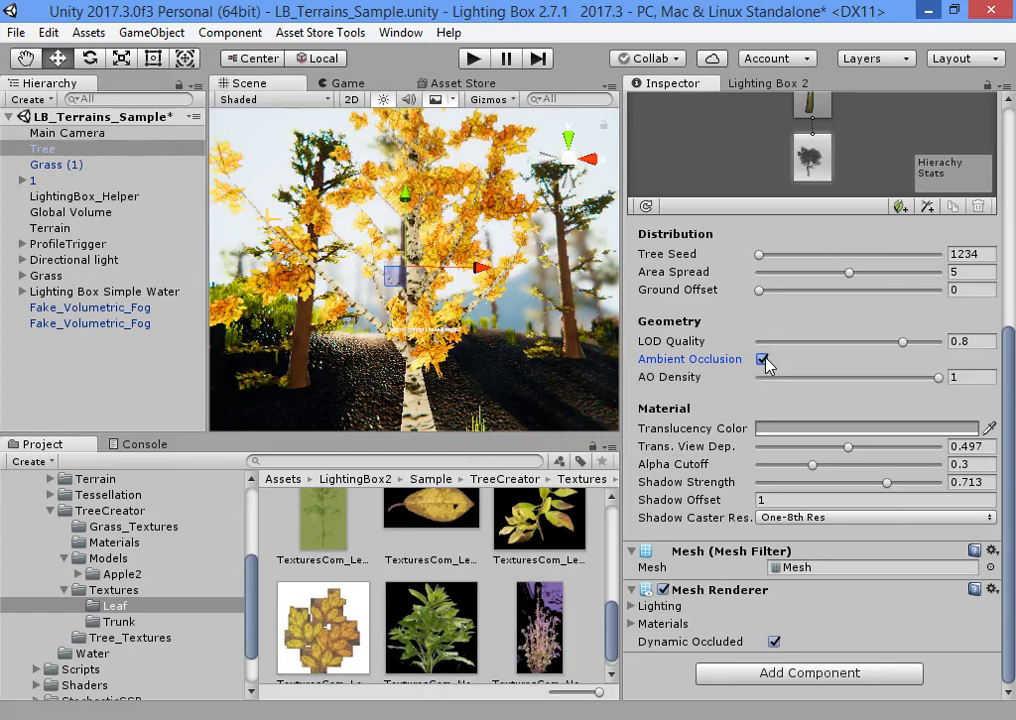
pyautogui.scroll(3, 768, 380)
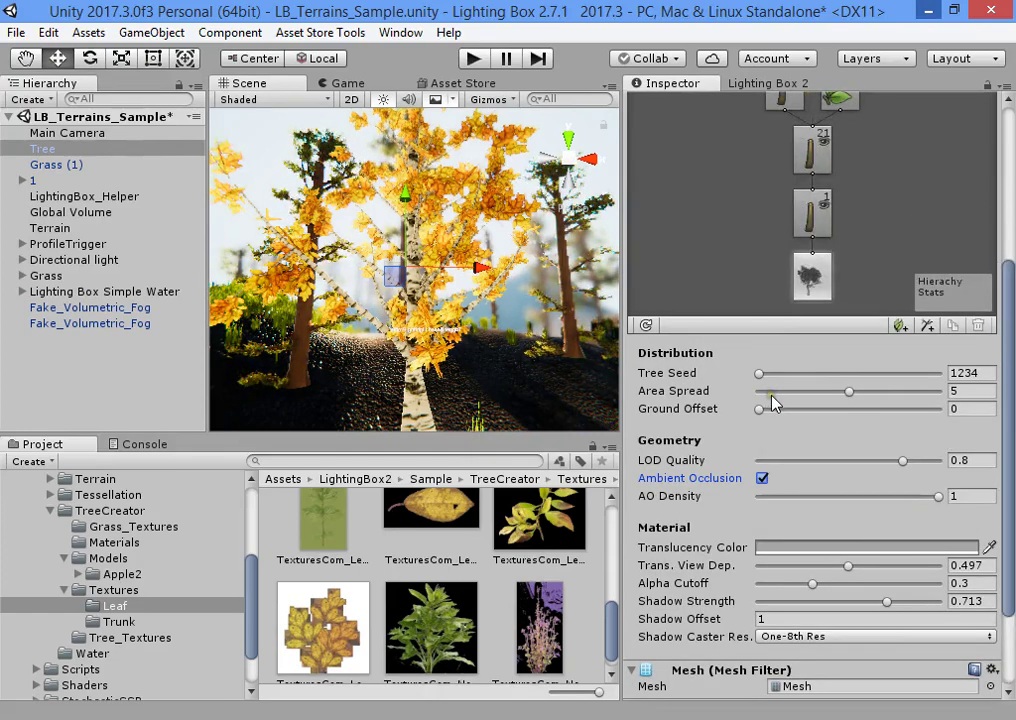
pyautogui.moveTo(443, 330); pyautogui.dragTo(519, 303, button='right')
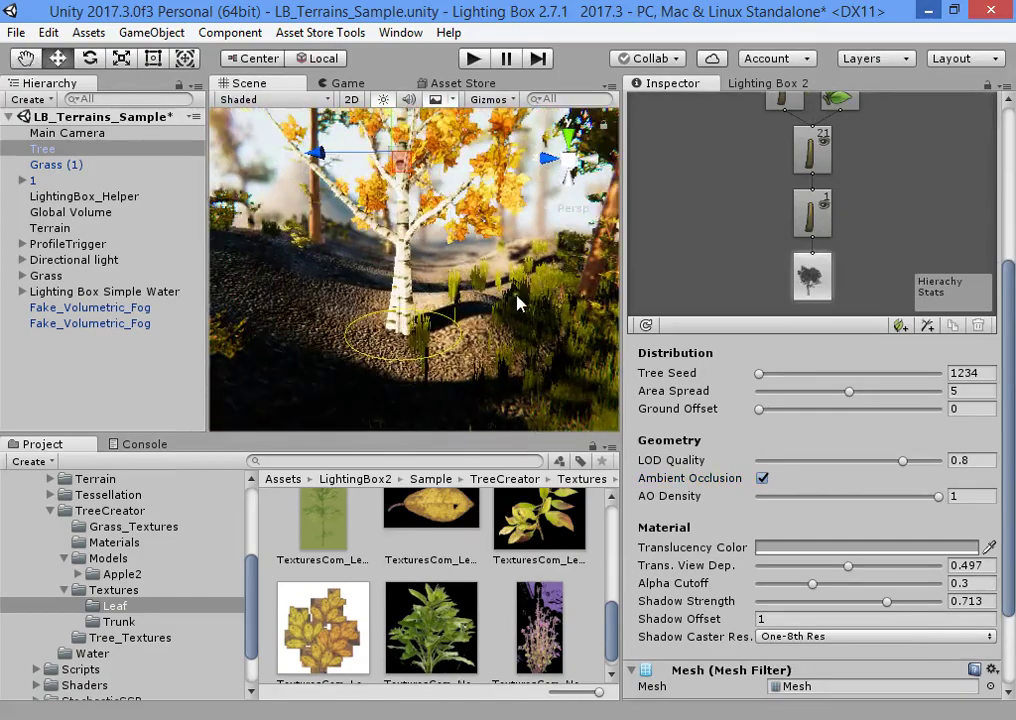
pyautogui.moveTo(848, 397)
pyautogui.mouseDown()
pyautogui.moveTo(786, 391)
pyautogui.moveTo(909, 388)
pyautogui.moveTo(820, 390)
pyautogui.moveTo(843, 378)
pyautogui.mouseUp()
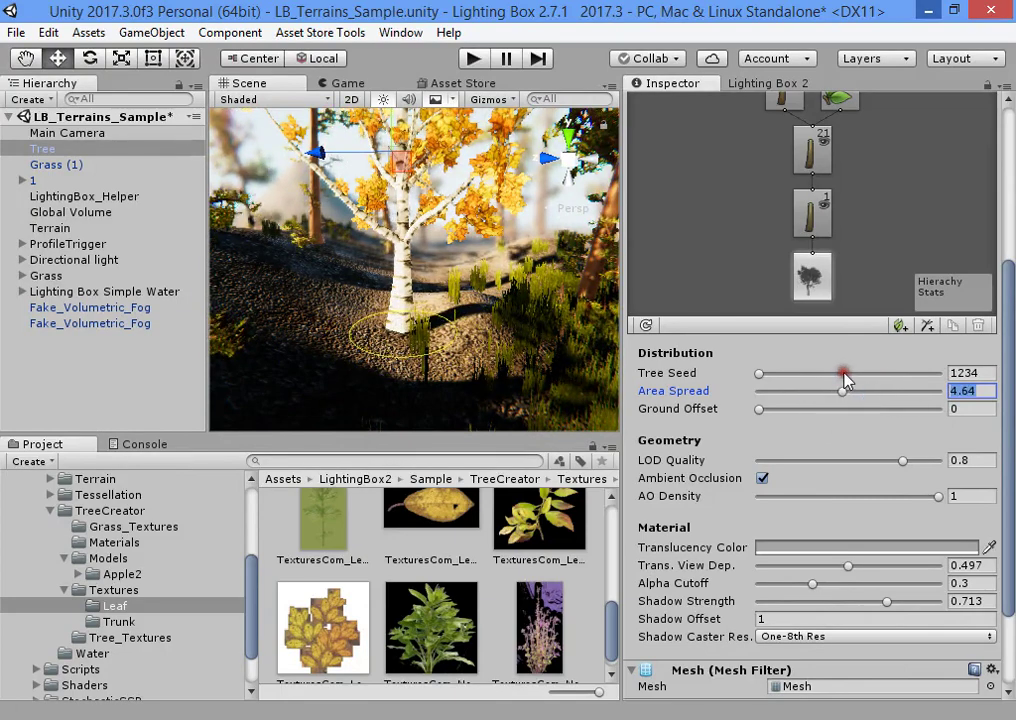
pyautogui.write('5')
pyautogui.scroll(5, 912, 408)
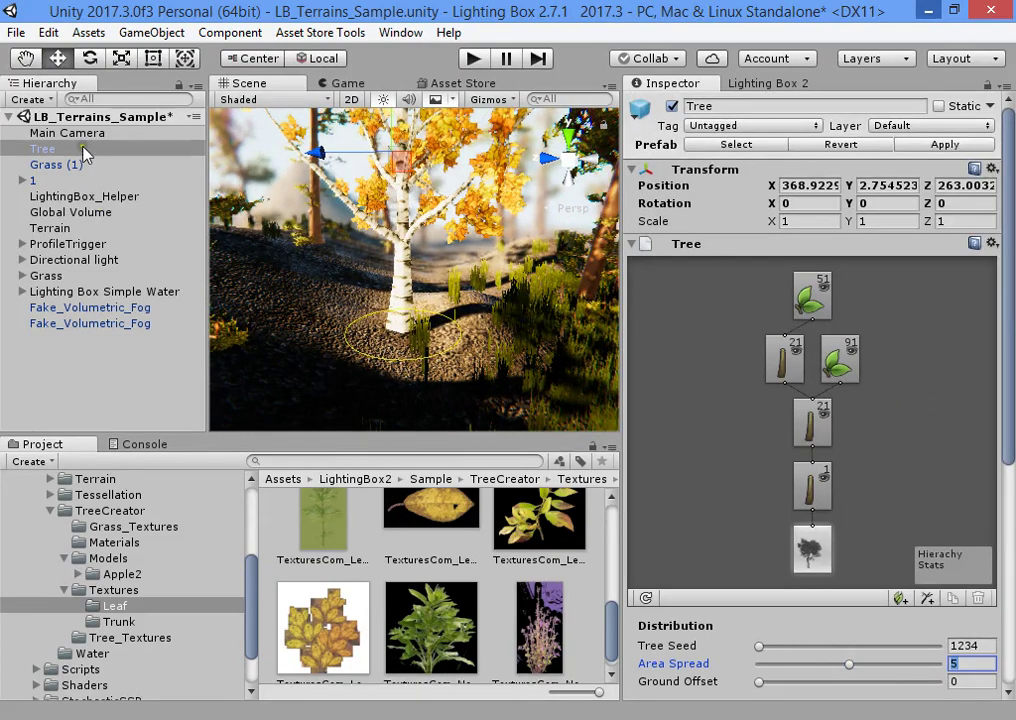
# - Open the TreeCreator project folder, collapse the Tree prefab's sub-assets and select the prefab
pyautogui.click(131, 512)
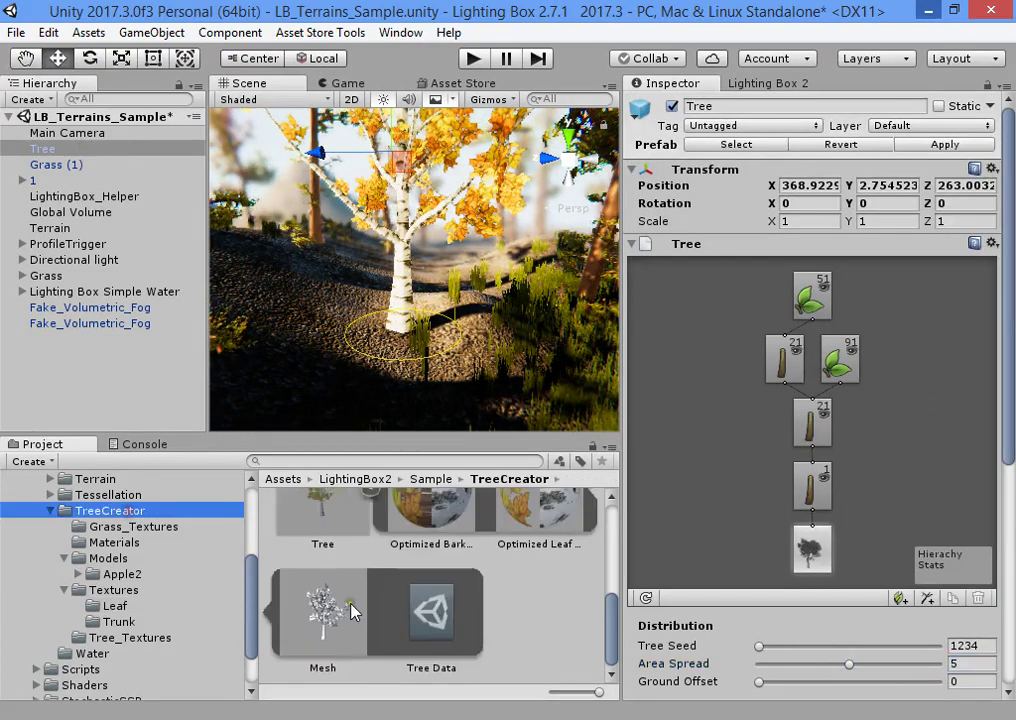
pyautogui.scroll(2, 367, 608)
pyautogui.click(370, 609)
pyautogui.click(322, 612)
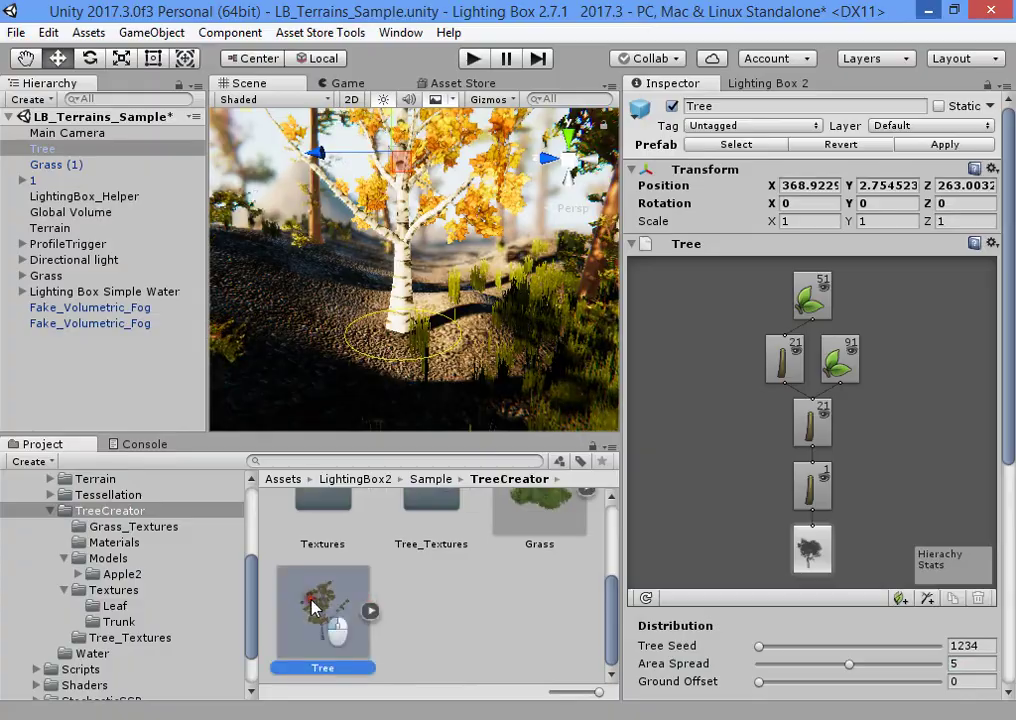
# - Delete the Tree object from the scene, along with a trial copy placed from the Tree prefab
pyautogui.moveTo(355, 290); pyautogui.dragTo(610, 240, button='right')
pyautogui.moveTo(787, 212); pyautogui.dragTo(3, 212, button='right')
pyautogui.moveTo(365, 220); pyautogui.dragTo(450, 217, button='right')
pyautogui.click(450, 223)
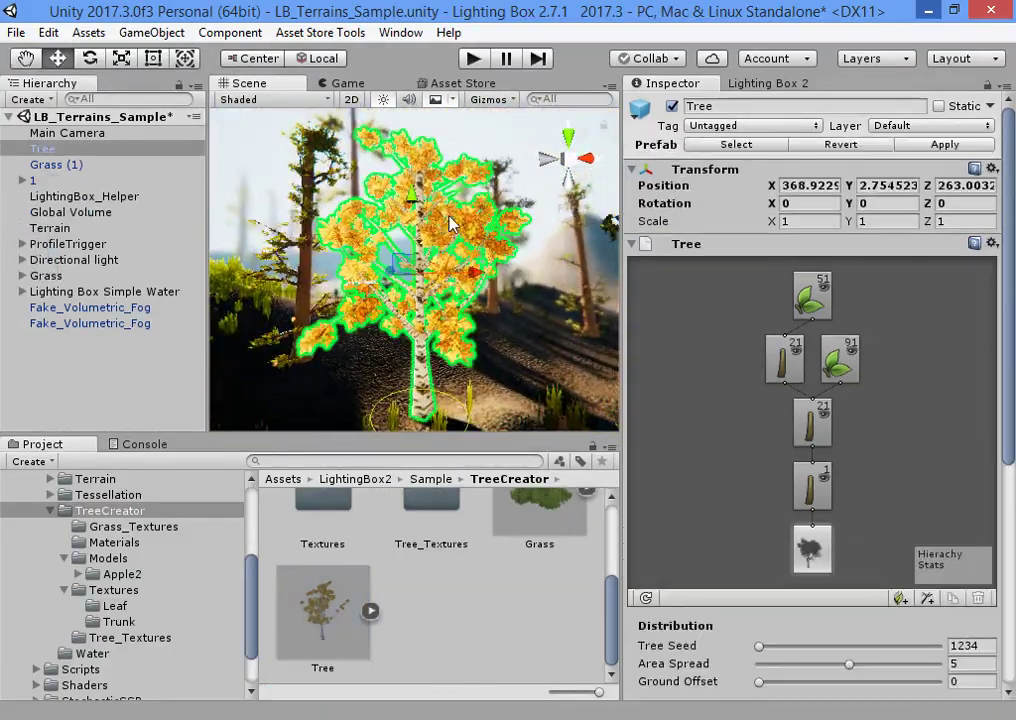
pyautogui.press('Delete')
pyautogui.moveTo(328, 635); pyautogui.dragTo(438, 367)
pyautogui.press('Delete')
# - Select the terrain, activate Paint Trees and remove tree type 0 from its tree list
pyautogui.click(418, 343)
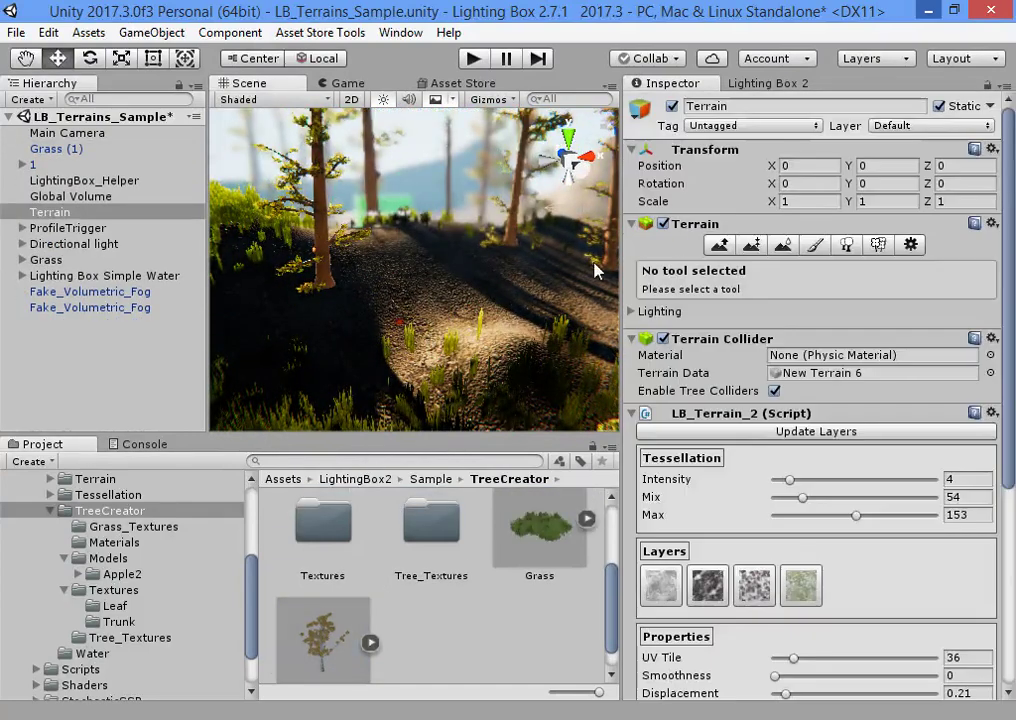
pyautogui.click(847, 245)
pyautogui.click(787, 470)
pyautogui.click(670, 408)
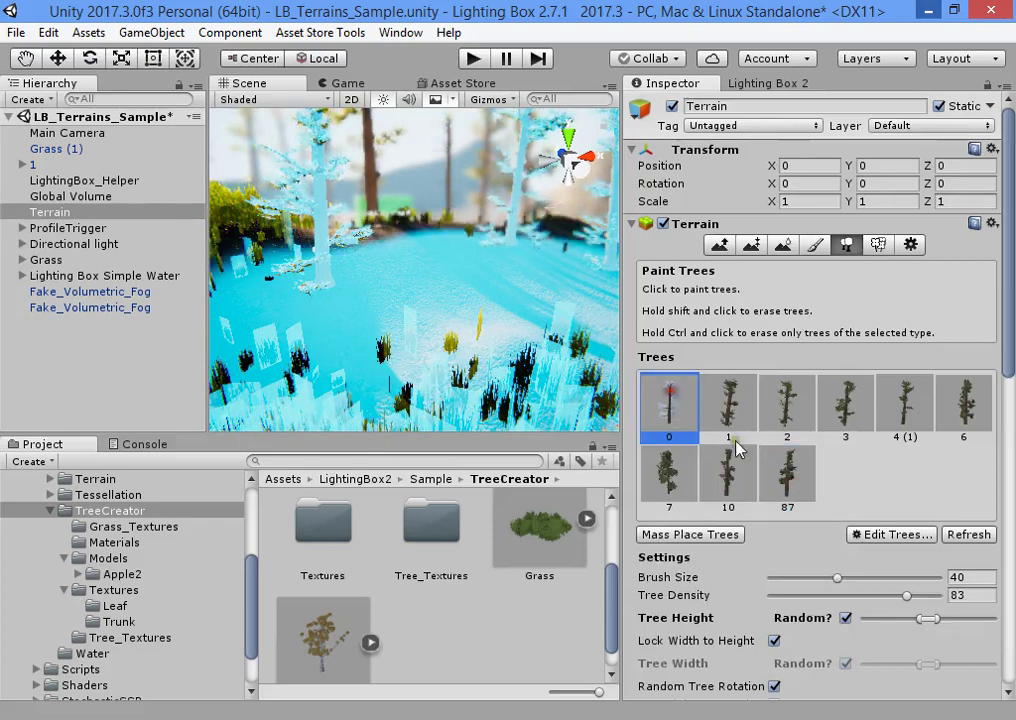
pyautogui.click(880, 534)
pyautogui.click(880, 584)
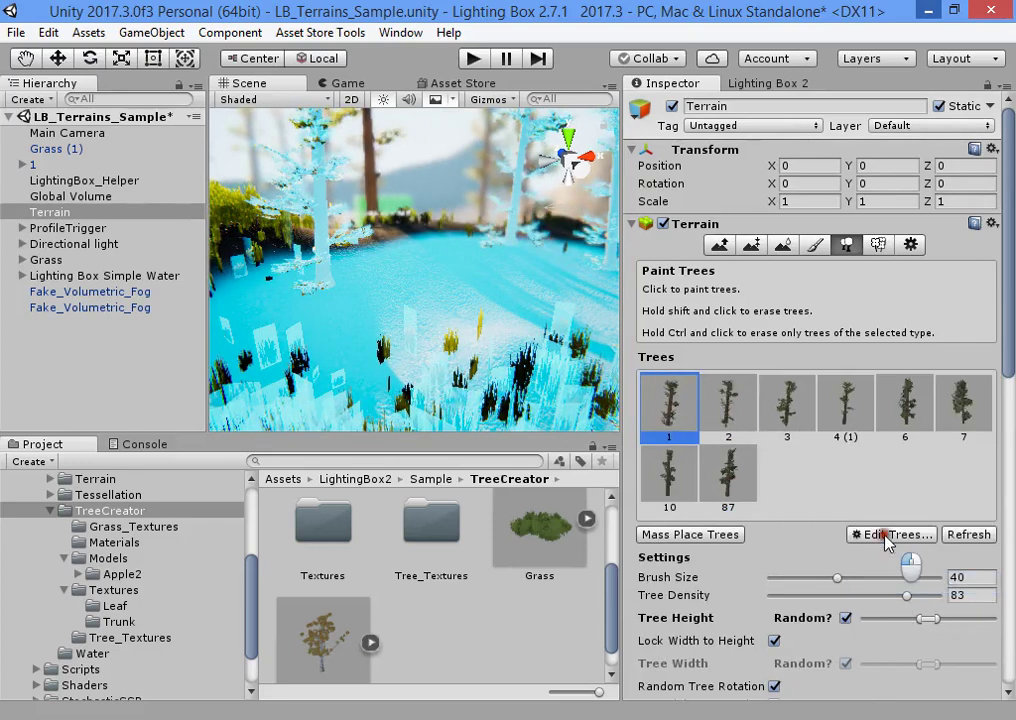
# - Remove tree types 1, 2, 3 and 4 (1) from the terrain's tree list
pyautogui.click(885, 535)
pyautogui.click(888, 584)
pyautogui.click(885, 535)
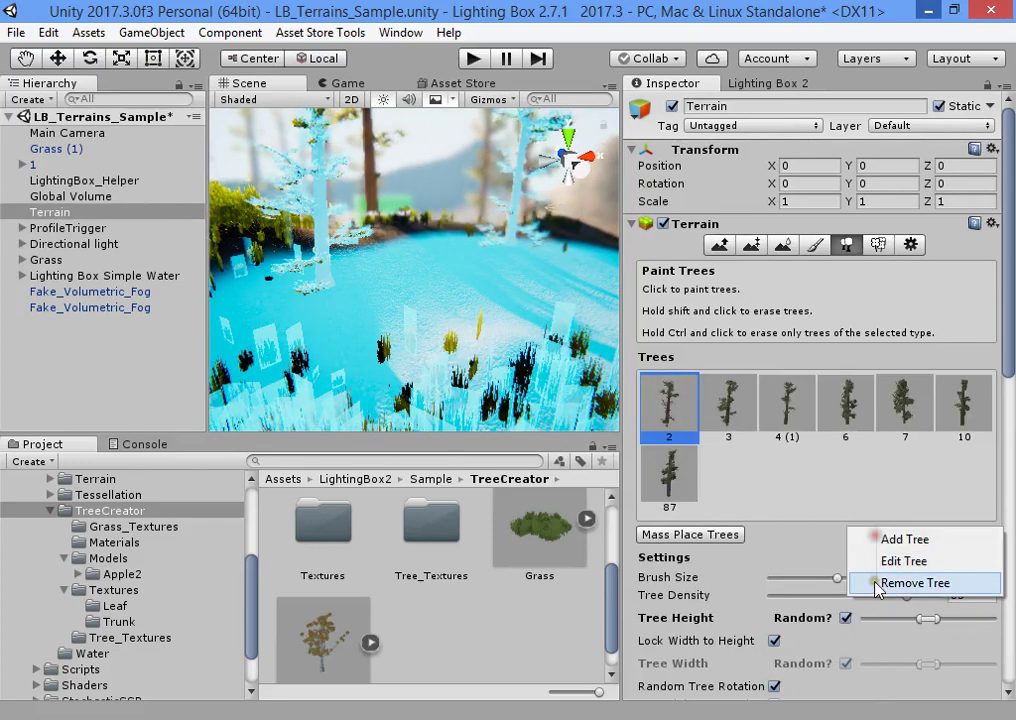
pyautogui.click(888, 584)
pyautogui.click(860, 462)
pyautogui.click(864, 506)
pyautogui.click(862, 462)
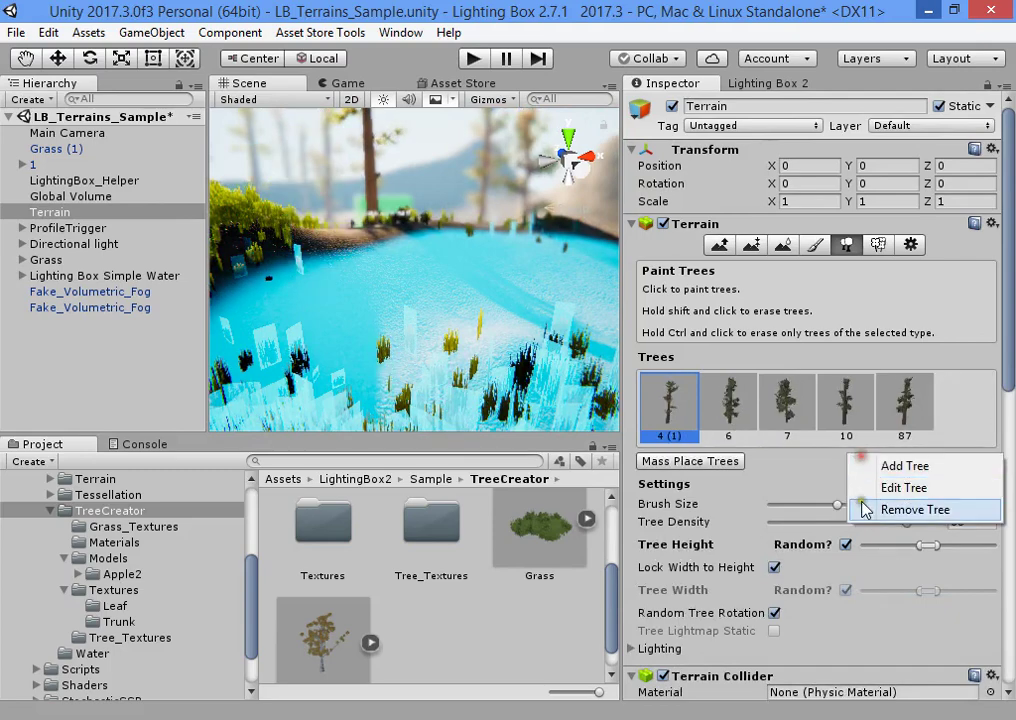
pyautogui.click(864, 506)
# - Locate the prefab of terrain tree type 6 in the project and delete the Terrain Models folder containing it
pyautogui.click(866, 461)
pyautogui.click(866, 485)
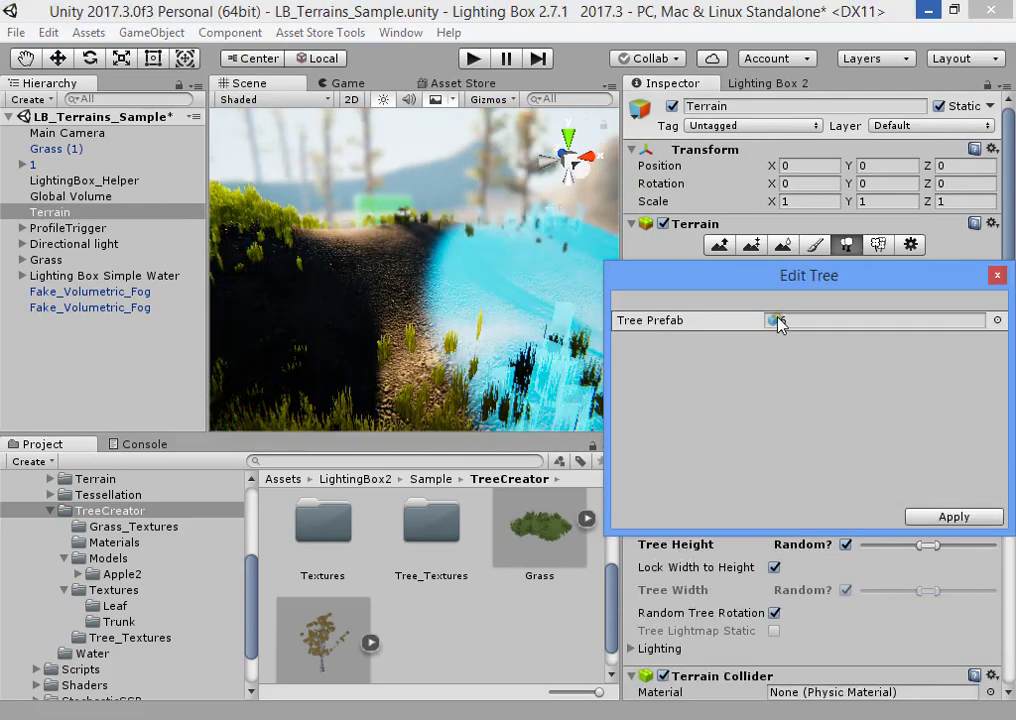
pyautogui.click(776, 320)
pyautogui.click(125, 512)
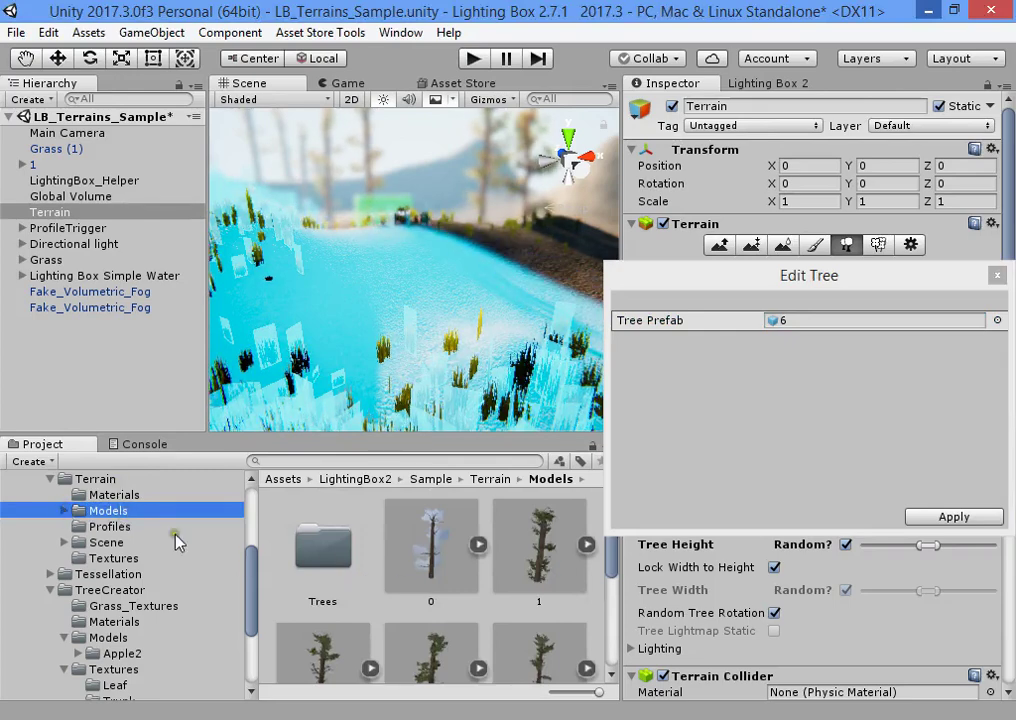
pyautogui.press('Delete')
pyautogui.press('Return')
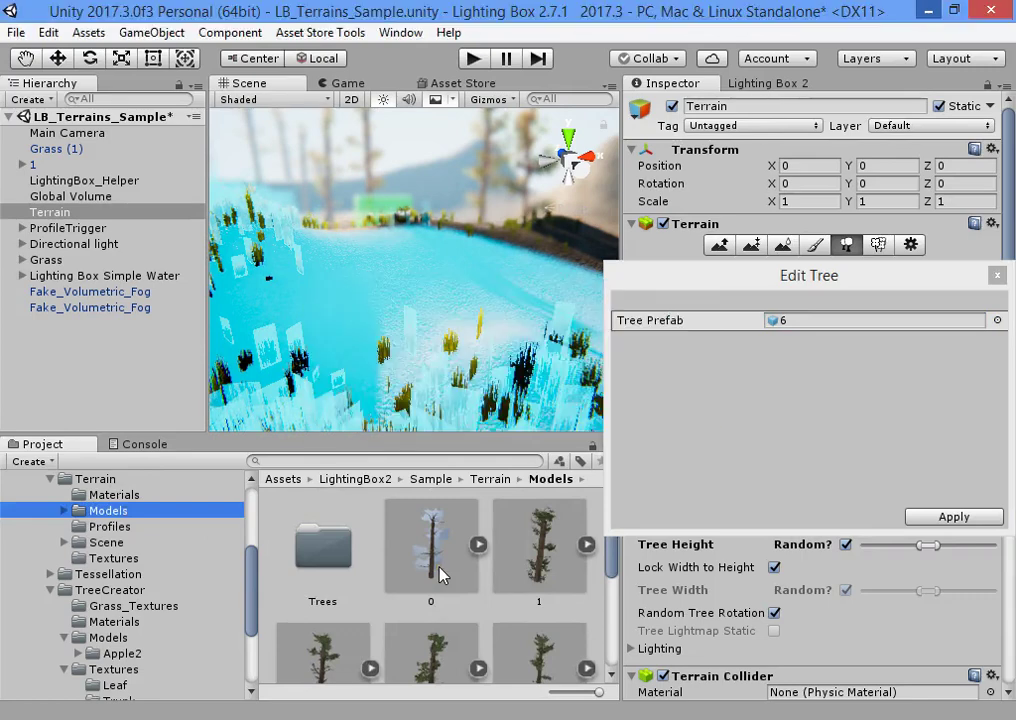
pyautogui.click(952, 517)
# - Remove all remaining missing entries from the terrain's tree list
pyautogui.click(891, 461)
pyautogui.click(912, 509)
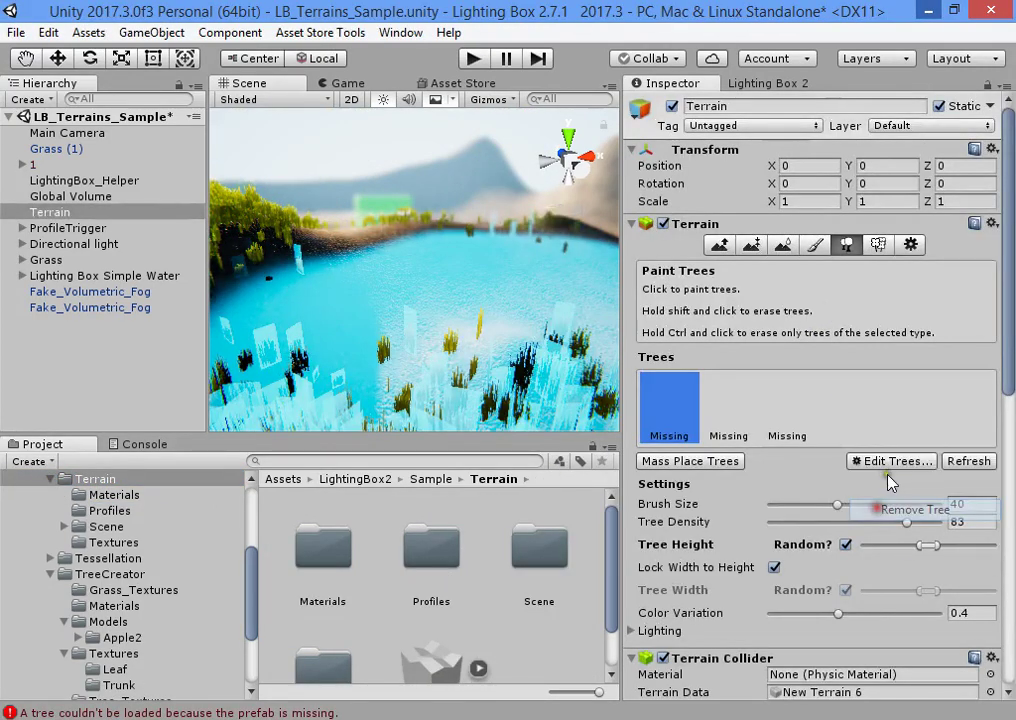
pyautogui.click(891, 461)
pyautogui.click(900, 509)
pyautogui.click(880, 461)
pyautogui.click(900, 509)
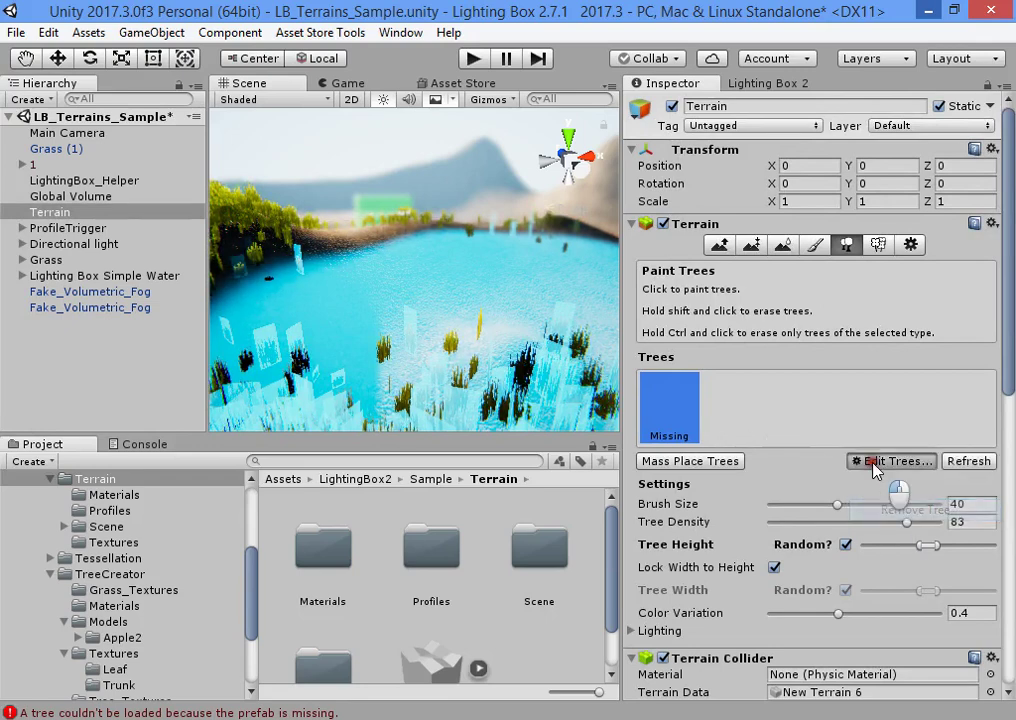
pyautogui.click(873, 462)
pyautogui.click(880, 486)
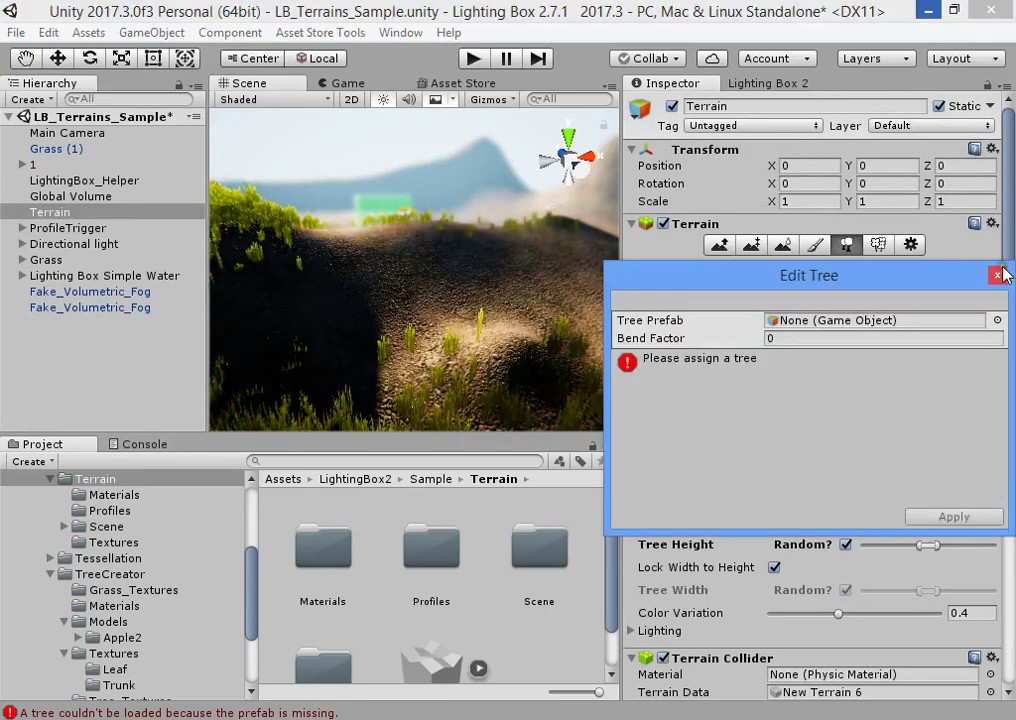
pyautogui.click(998, 275)
pyautogui.click(864, 461)
pyautogui.click(880, 508)
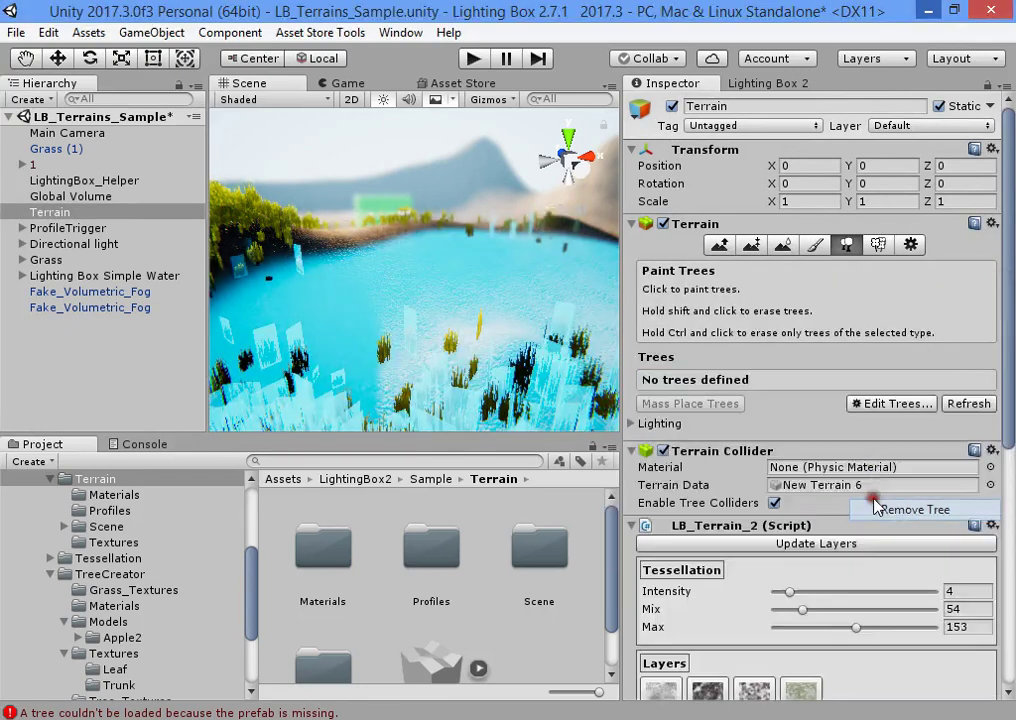
# - Add the Tree prefab from the TreeCreator folder to the terrain's tree list
pyautogui.click(869, 404)
pyautogui.click(893, 406)
pyautogui.click(110, 574)
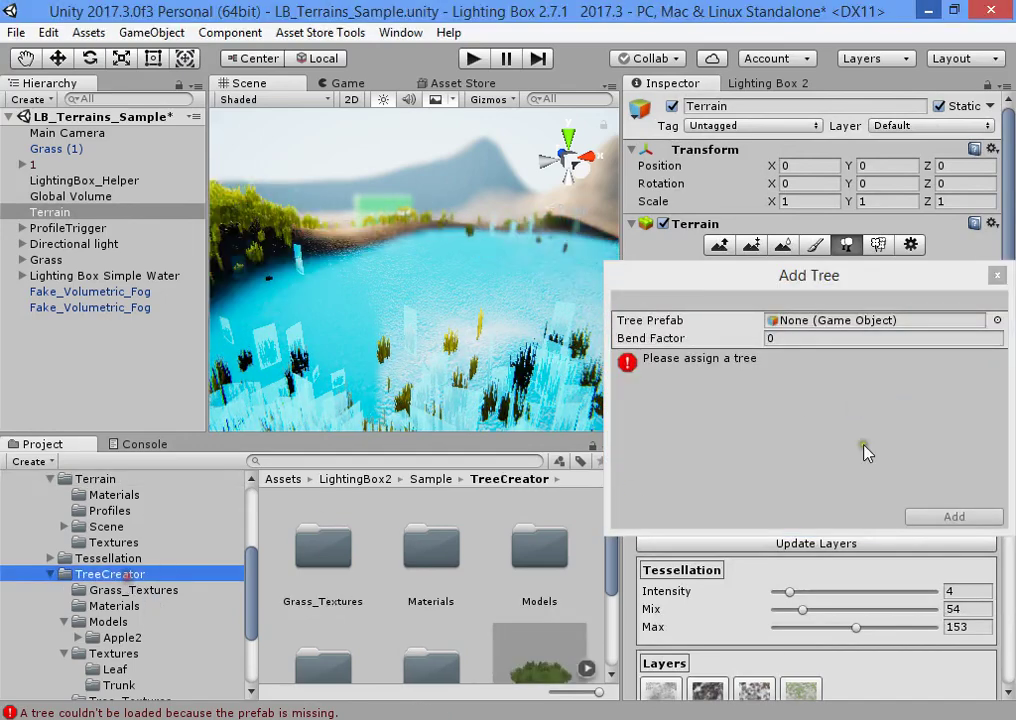
pyautogui.click(996, 276)
pyautogui.click(870, 404)
pyautogui.click(869, 412)
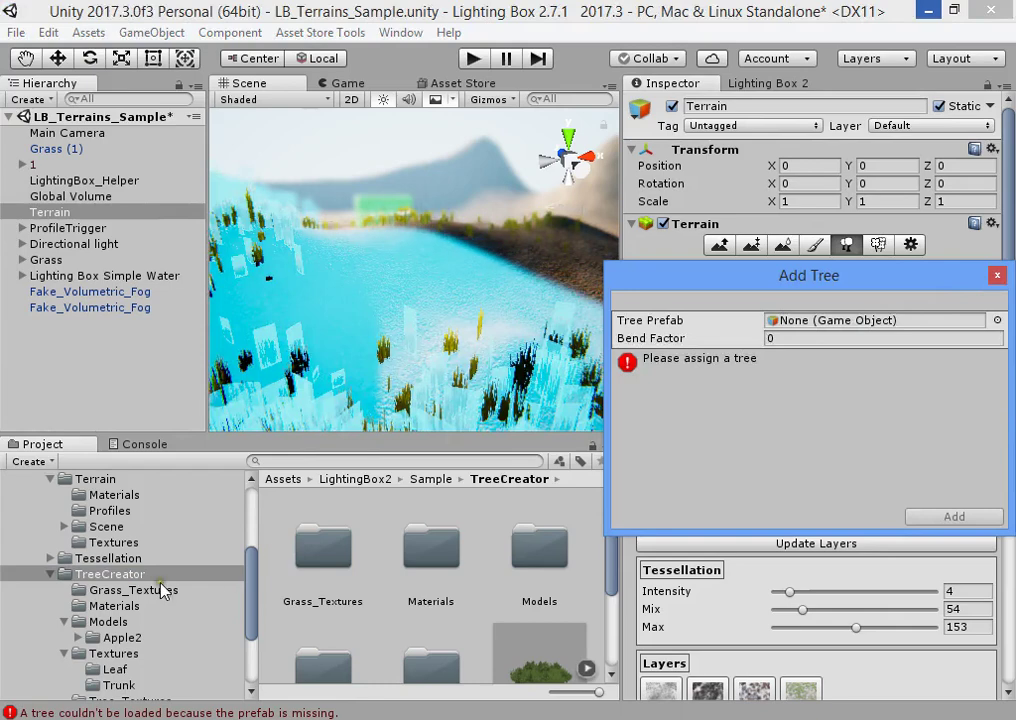
pyautogui.scroll(-3, 435, 620)
pyautogui.moveTo(323, 625); pyautogui.dragTo(793, 320)
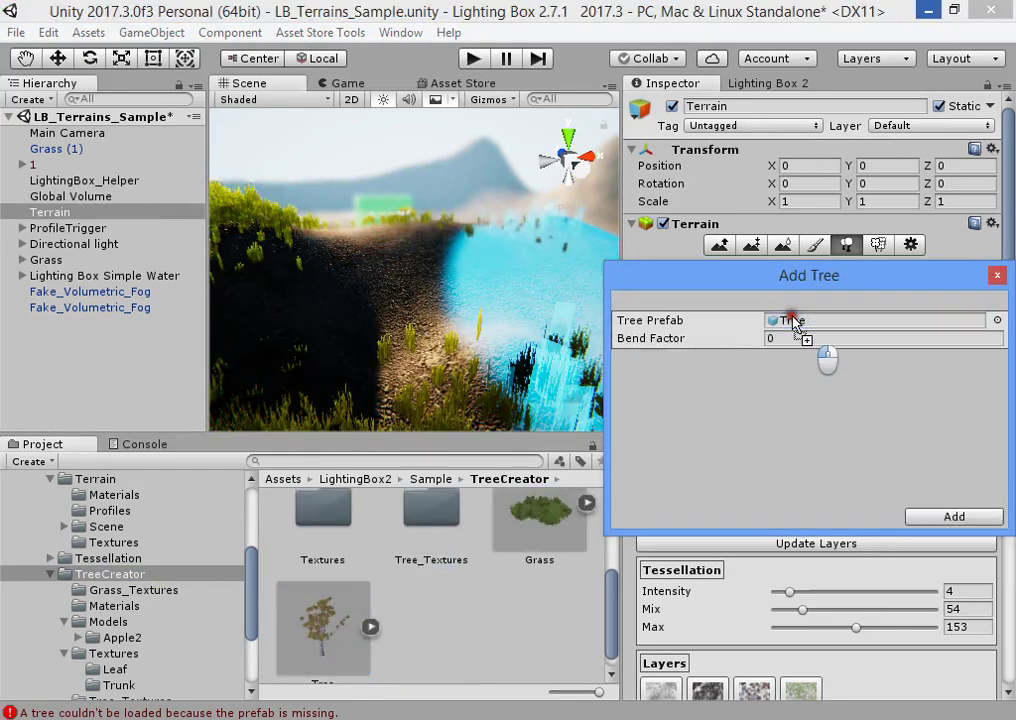
pyautogui.click(945, 517)
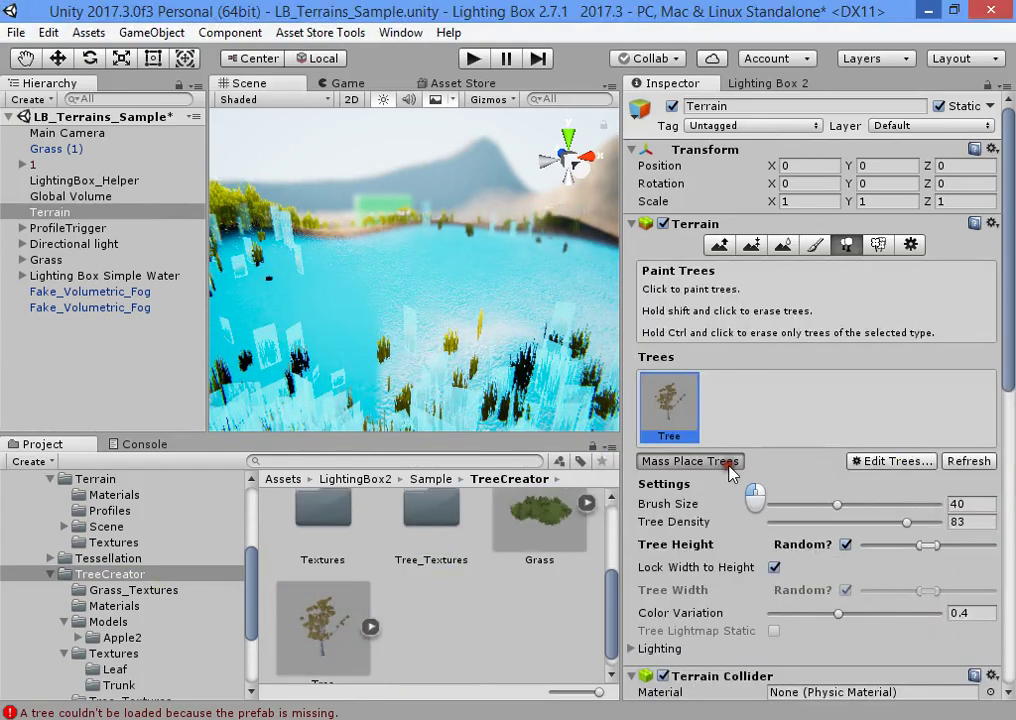
# - Mass-place the birch across the terrain, first trying 1000 trees and replacing that attempt with 300
pyautogui.click(730, 463)
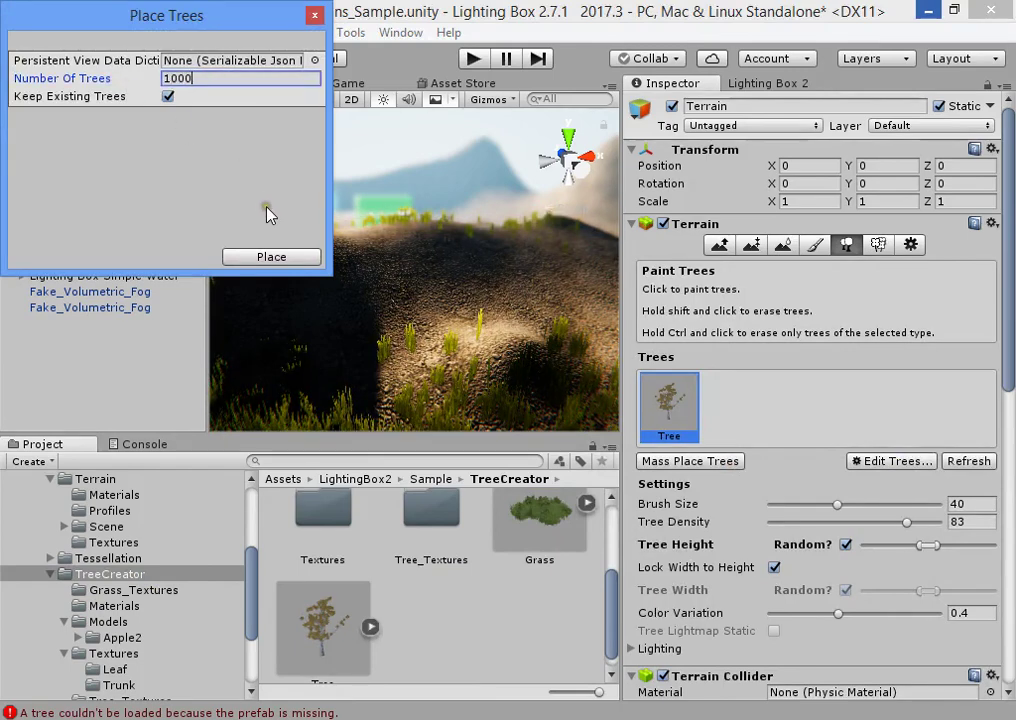
pyautogui.click(303, 258)
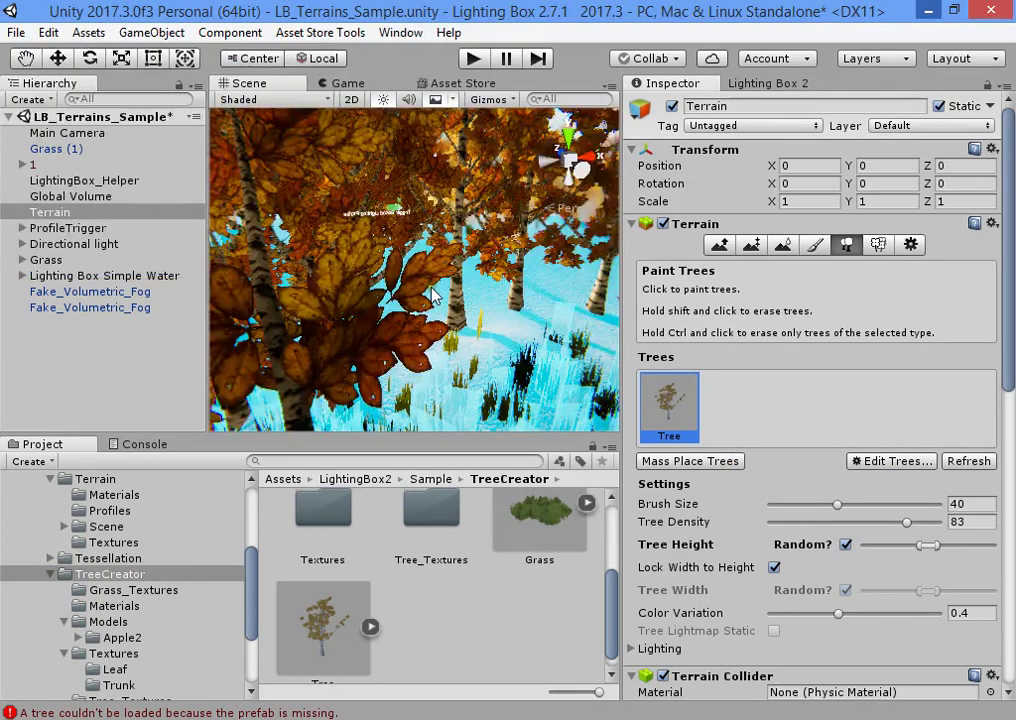
pyautogui.click(710, 461)
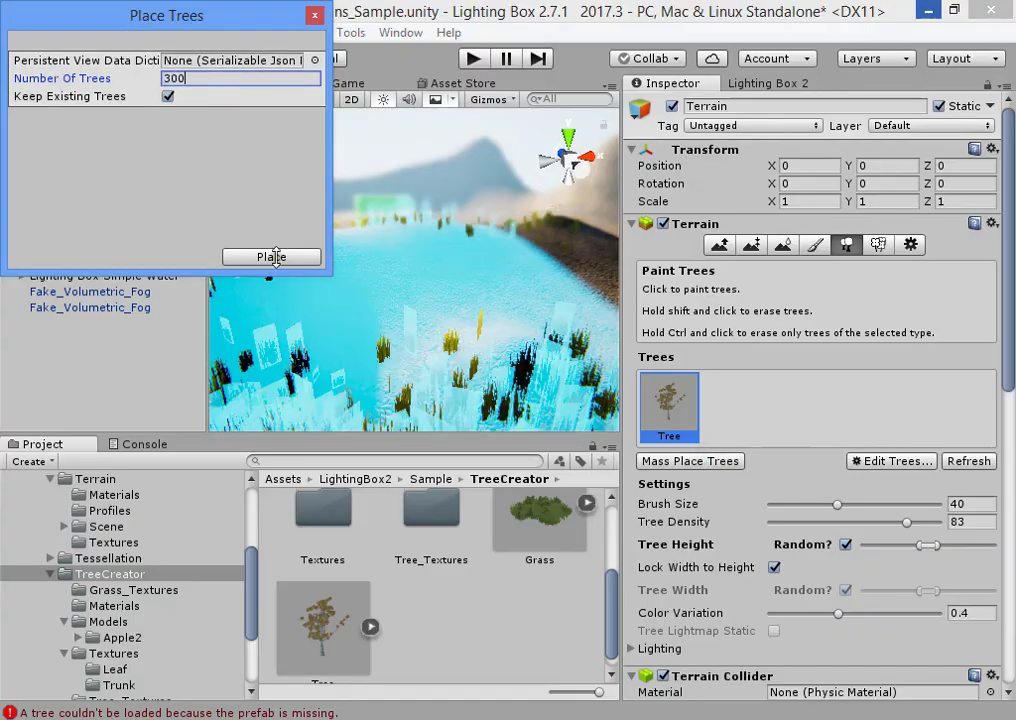
pyautogui.click(303, 258)
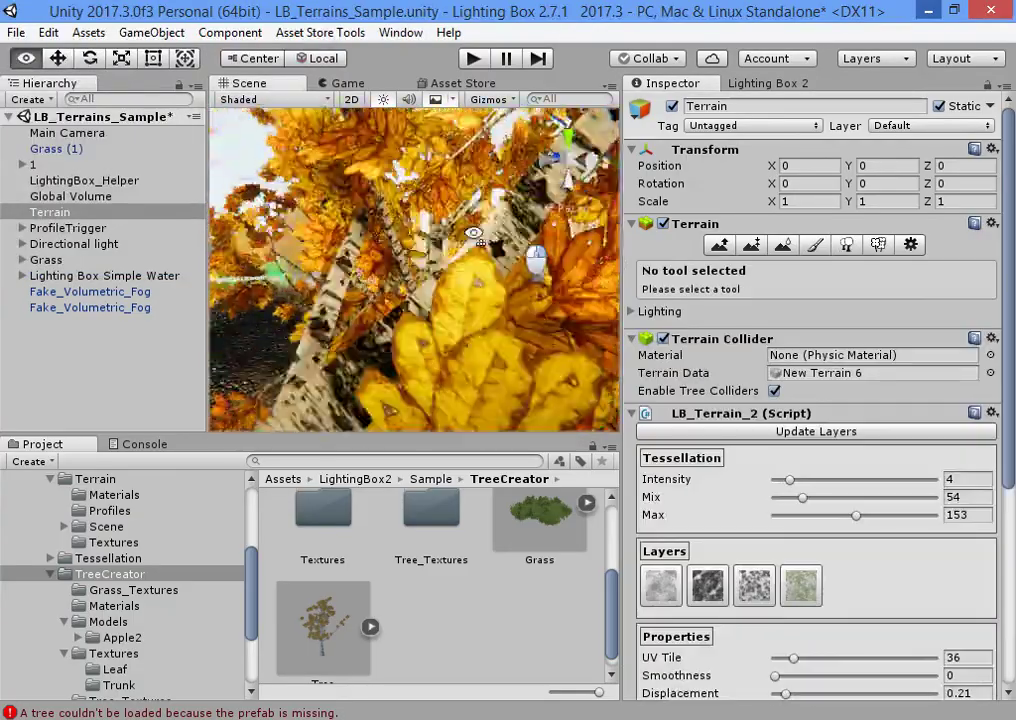
pyautogui.moveTo(484, 260); pyautogui.dragTo(330, 330, button='right')
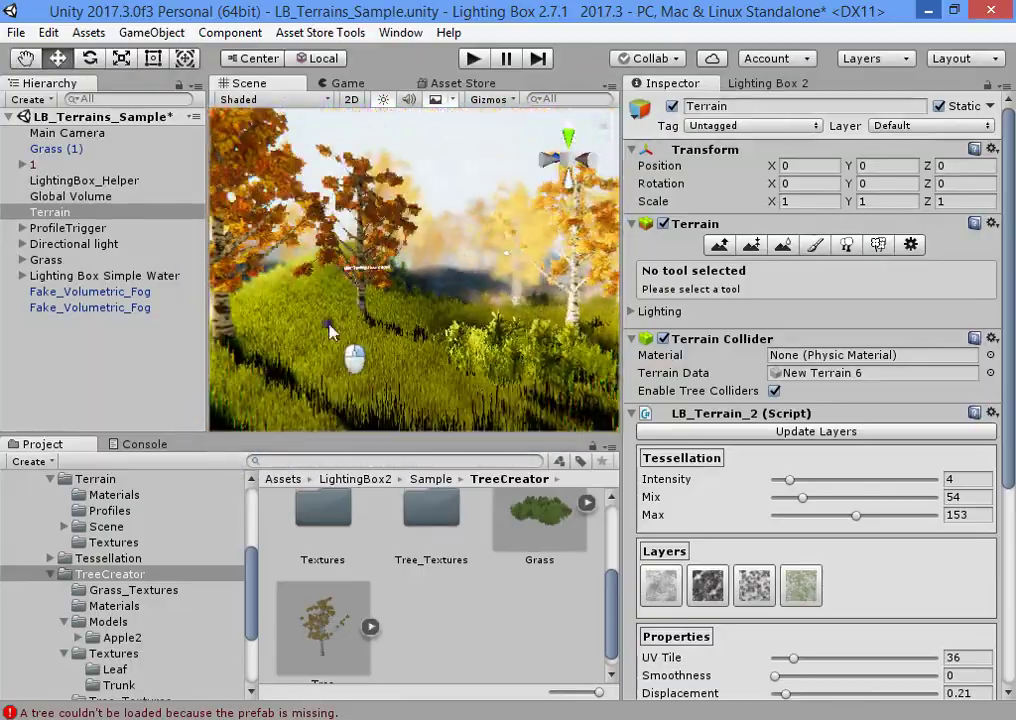
# - Disable the Depth of Field effect in the Lighting Box 2 effect settings
pyautogui.click(743, 88)
pyautogui.scroll(6, 767, 188)
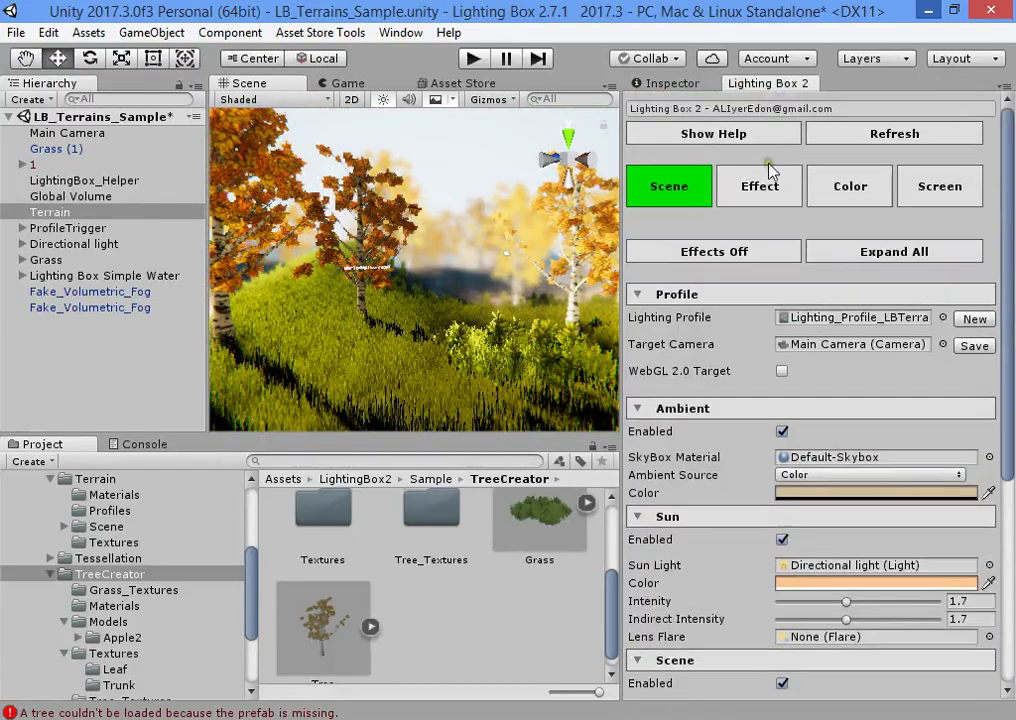
pyautogui.click(760, 186)
pyautogui.click(661, 485)
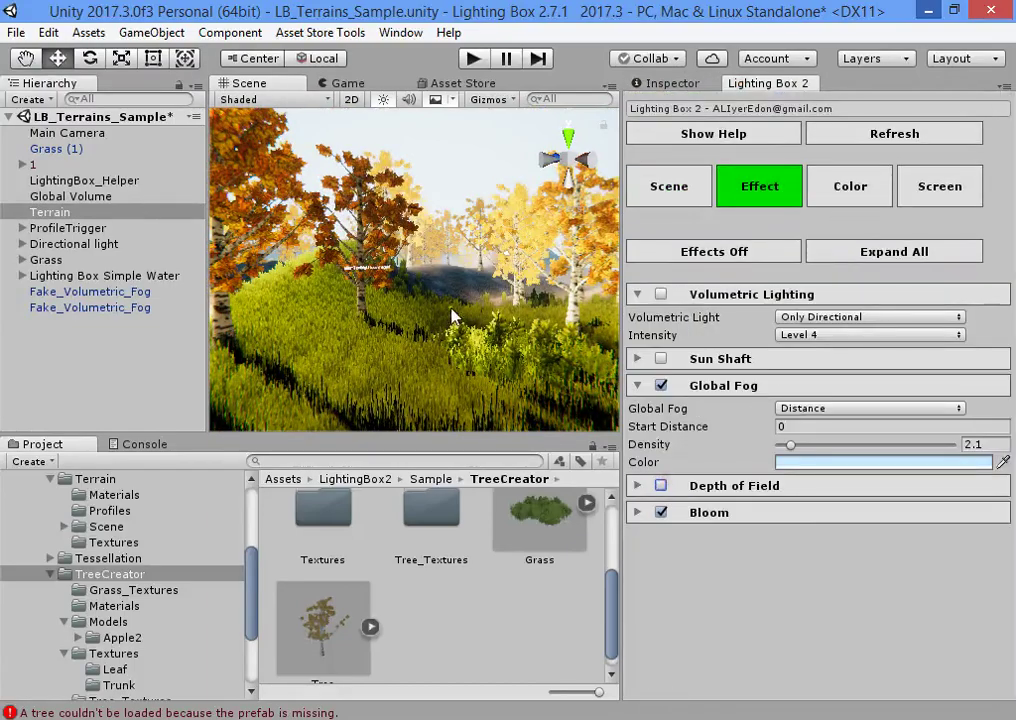
pyautogui.moveTo(430, 330); pyautogui.dragTo(472, 296, button='right')
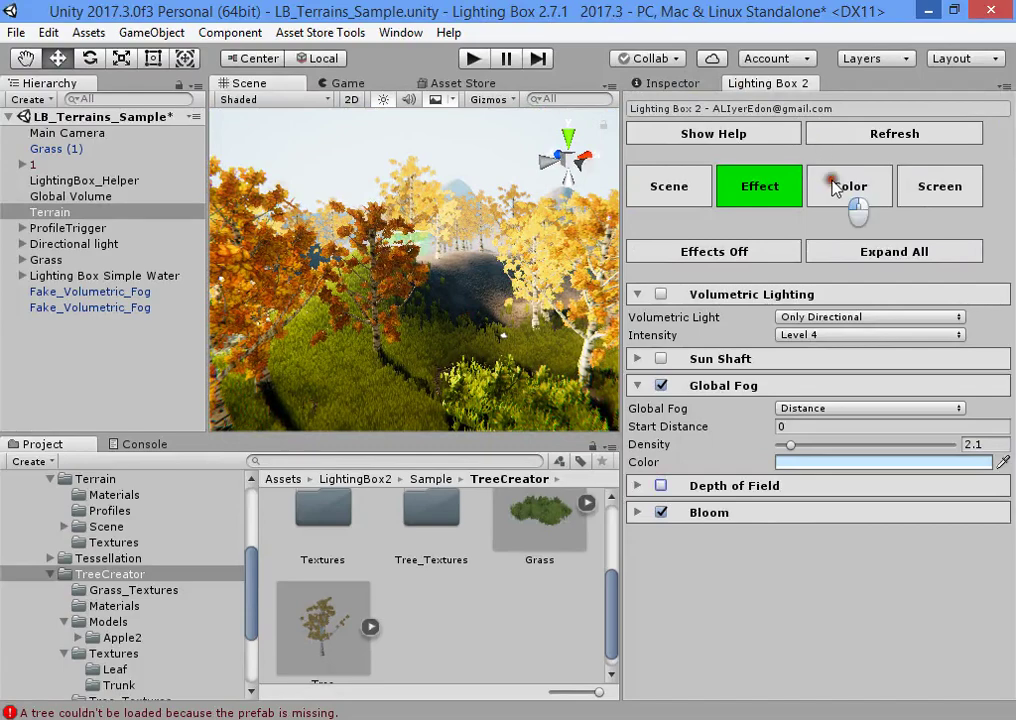
# - In the terrain settings, set Tree Distance to 829, Billboard Start to 191, Fade Length to 18 and Max Mesh Trees to 0
pyautogui.click(698, 80)
pyautogui.click(909, 245)
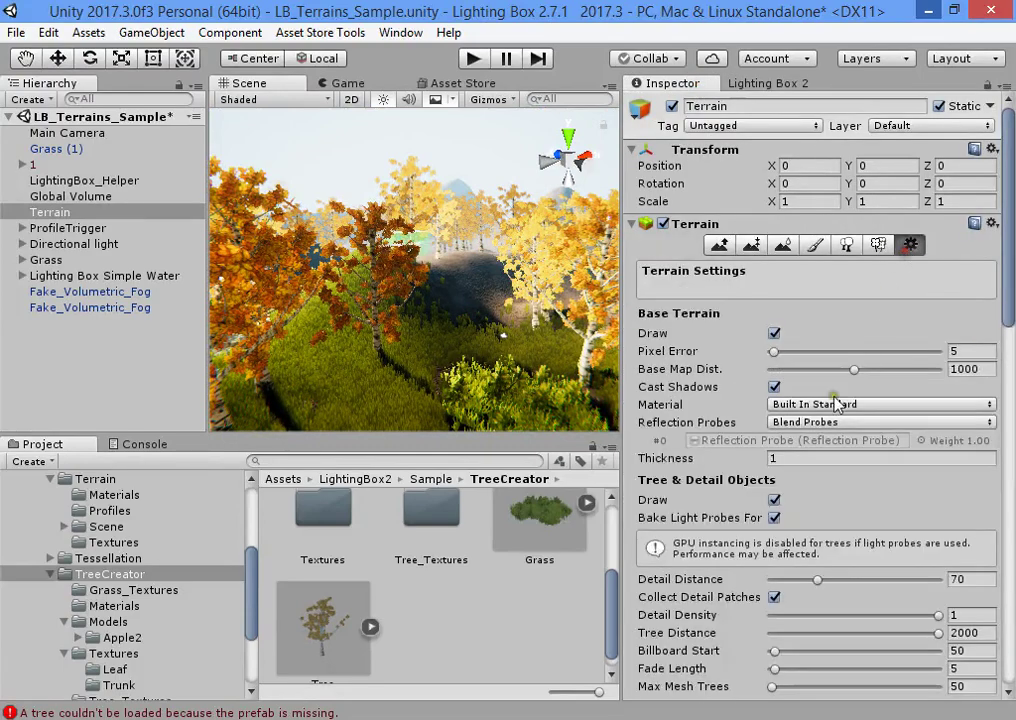
pyautogui.scroll(-5, 800, 380)
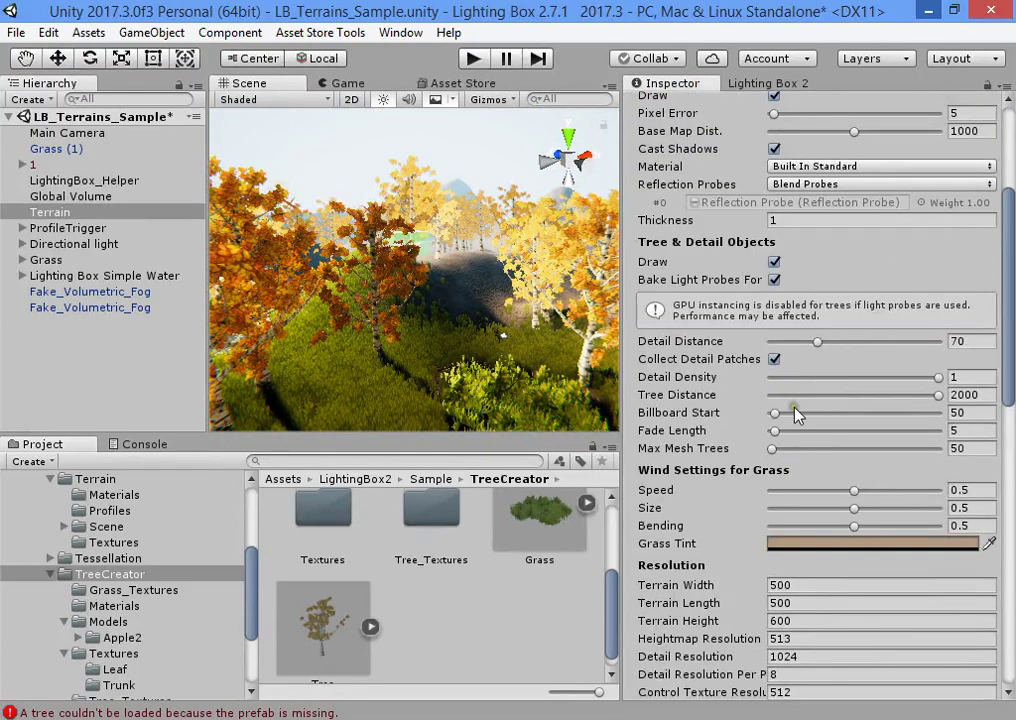
pyautogui.moveTo(803, 400); pyautogui.dragTo(789, 422)
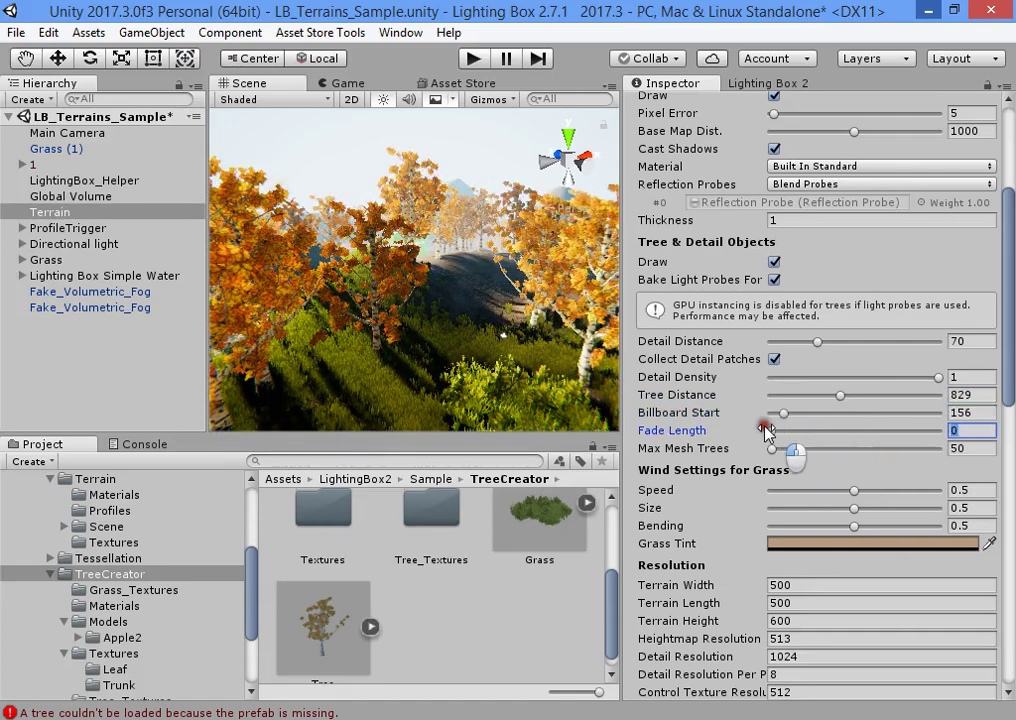
pyautogui.moveTo(801, 413); pyautogui.dragTo(760, 447)
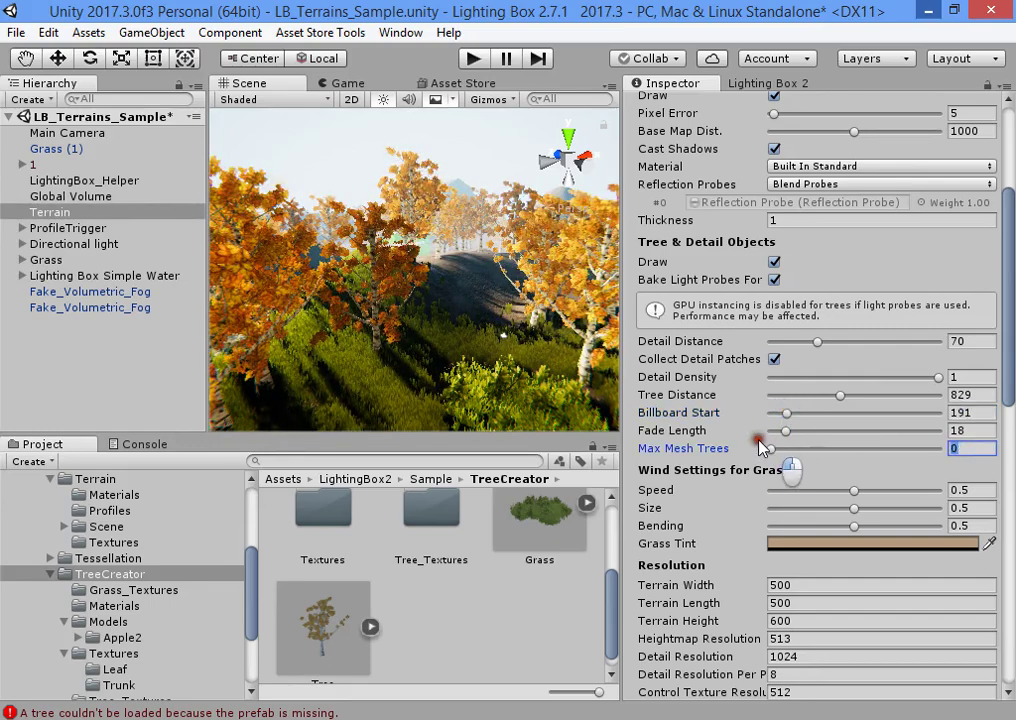
# - Play the scene in a maximized Game view and show the rendering statistics
pyautogui.moveTo(470, 278); pyautogui.dragTo(469, 274, button='right')
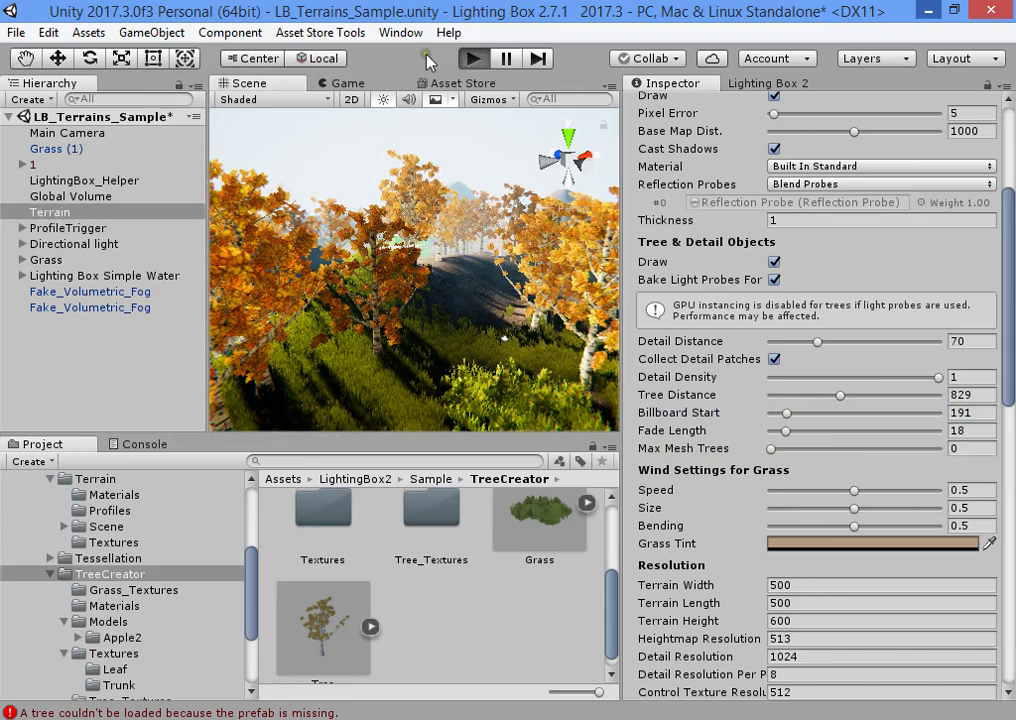
pyautogui.click(357, 87)
pyautogui.rightClick(360, 86)
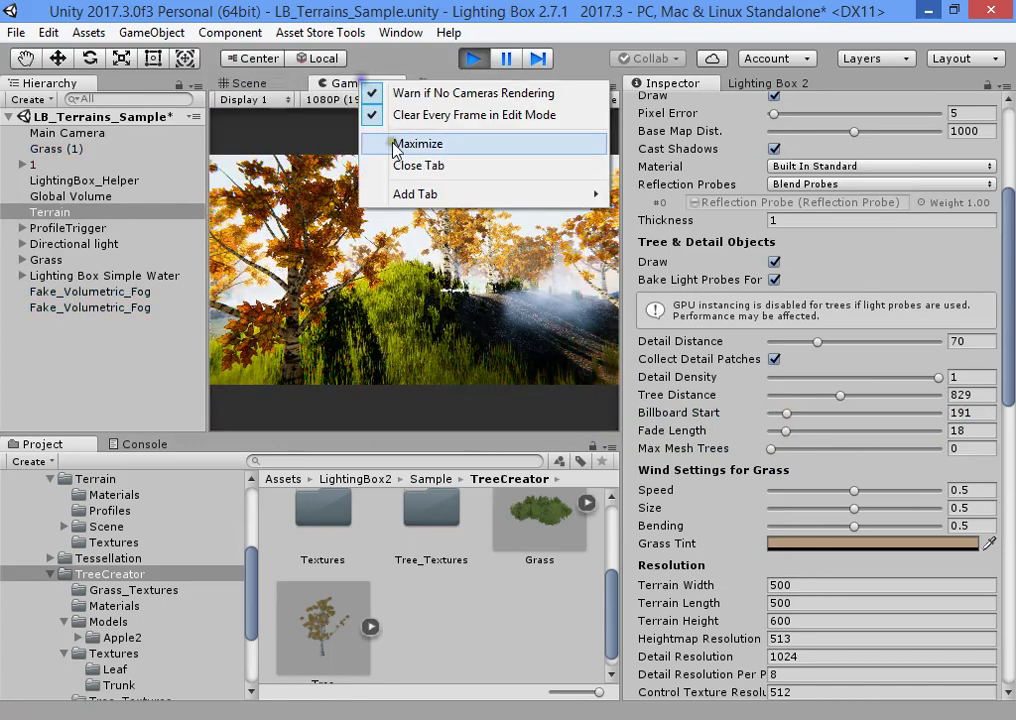
pyautogui.click(397, 141)
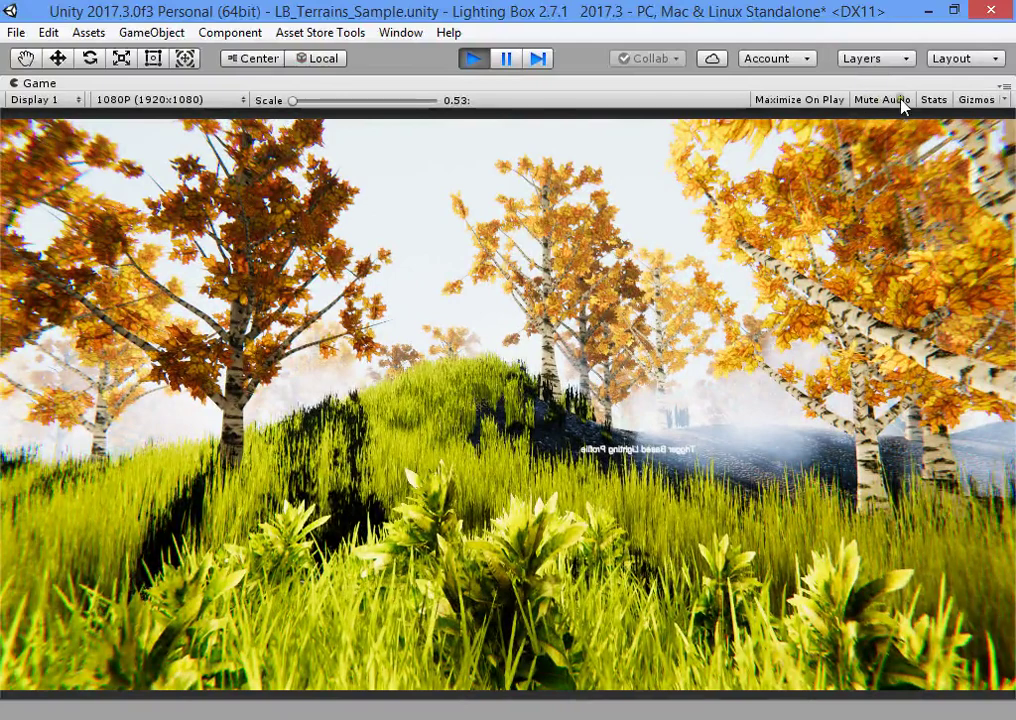
pyautogui.click(933, 99)
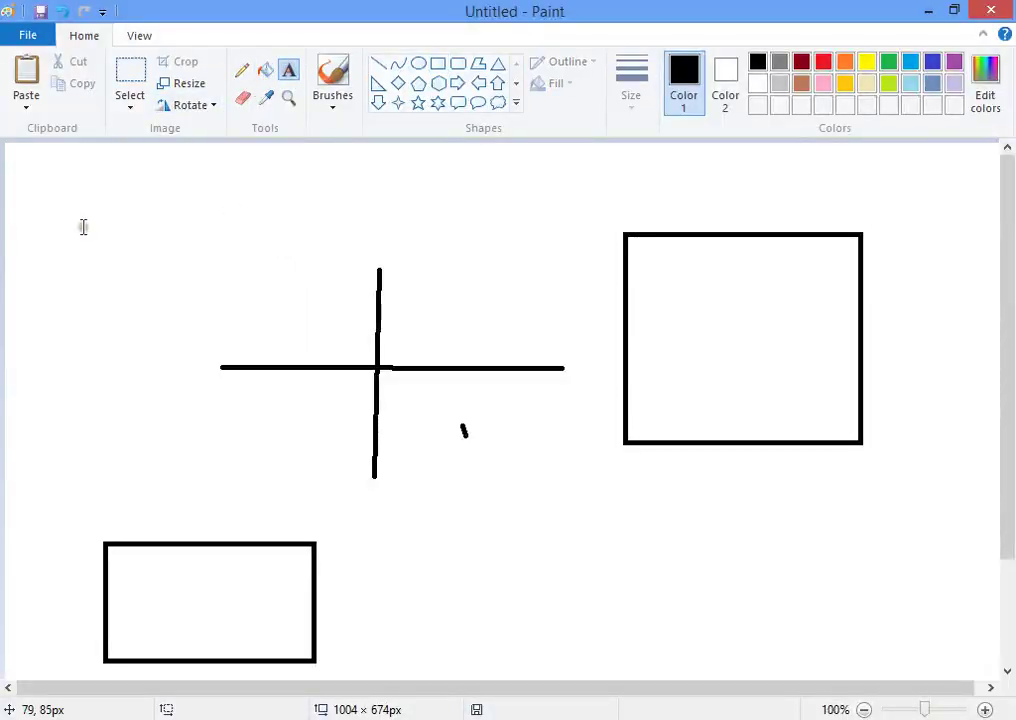
# - Switch to Paint and write the note "1.3 m poly => 730k poly" above the drawn cross in enlarged text
pyautogui.click(120, 217)
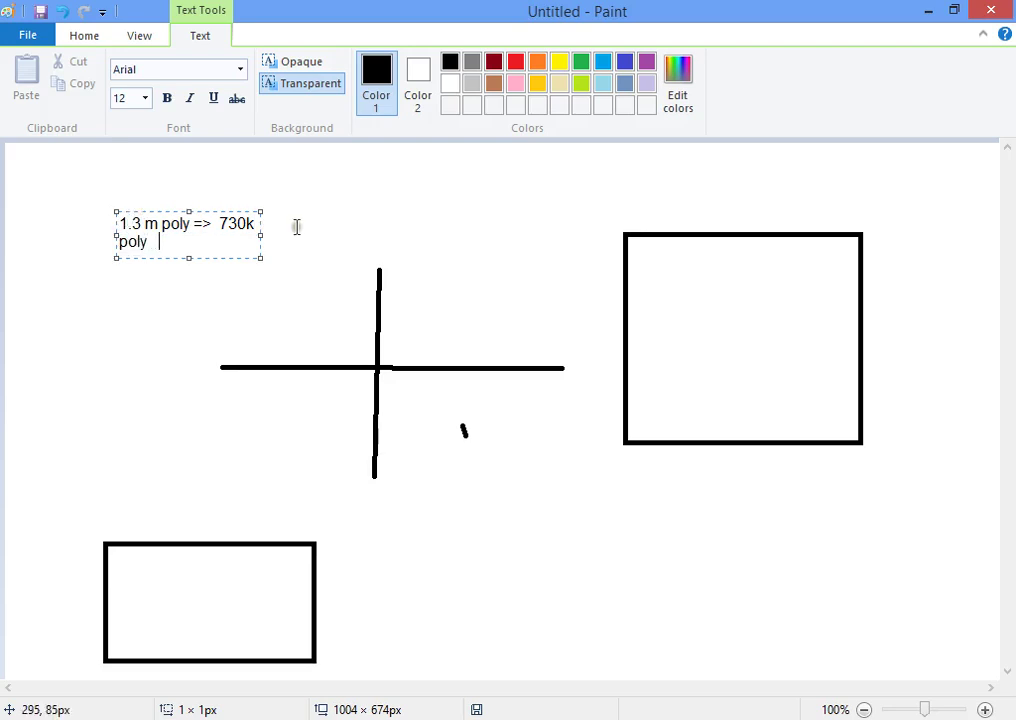
pyautogui.moveTo(262, 235); pyautogui.dragTo(499, 255)
pyautogui.hotkey('ctrl', 'a')
pyautogui.keyDown('ctrl'); pyautogui.scroll(10, 381, 236); pyautogui.keyUp('ctrl')
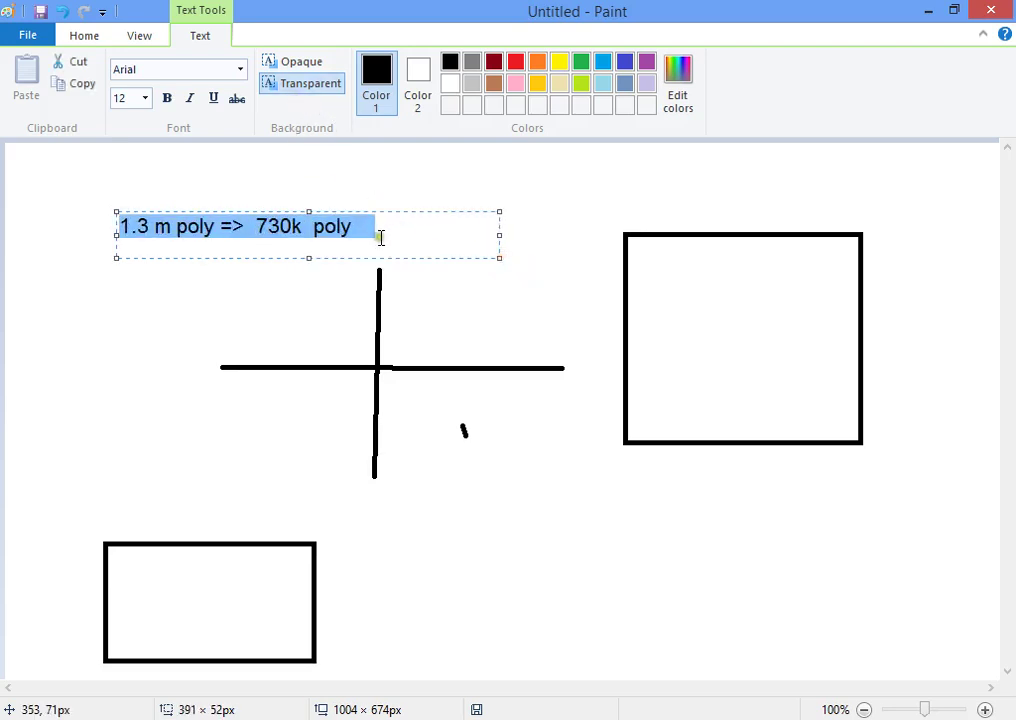
pyautogui.moveTo(499, 258); pyautogui.dragTo(786, 404)
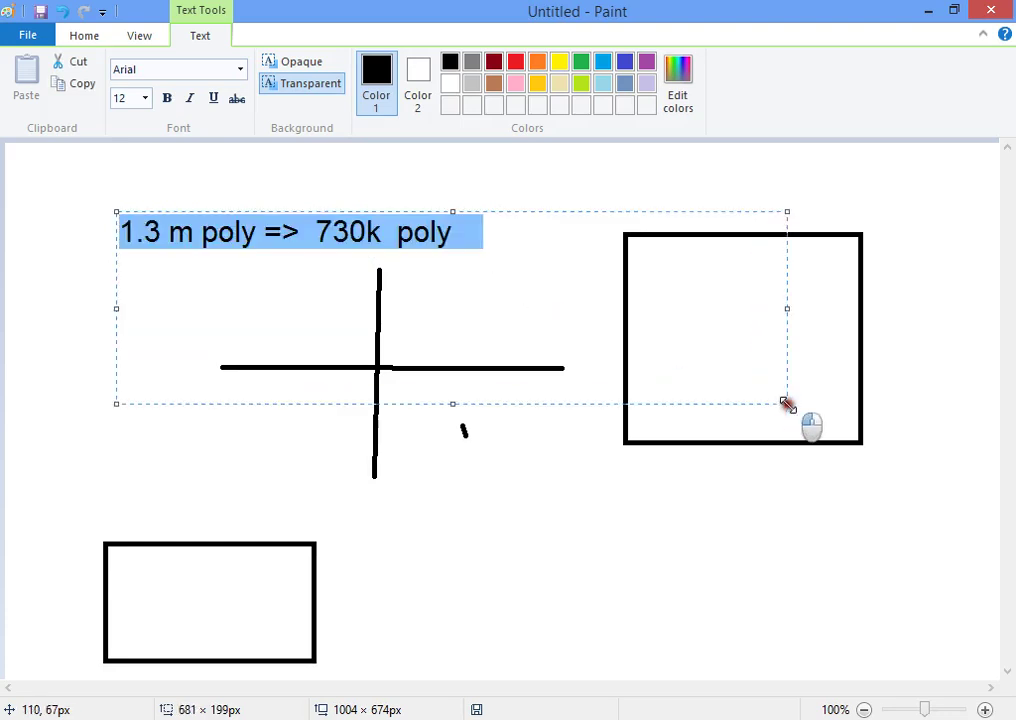
pyautogui.click(577, 328)
pyautogui.click(598, 542)
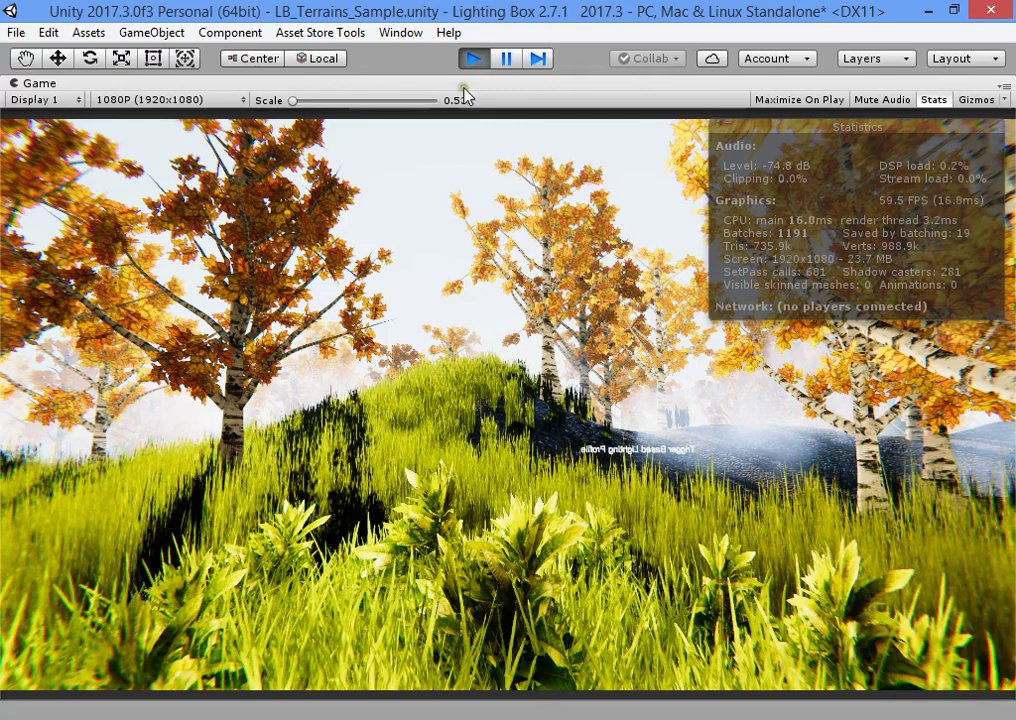
# - Return to Unity, restore the Game view to its normal size and stop playing the scene
pyautogui.rightClick(424, 84)
pyautogui.click(458, 144)
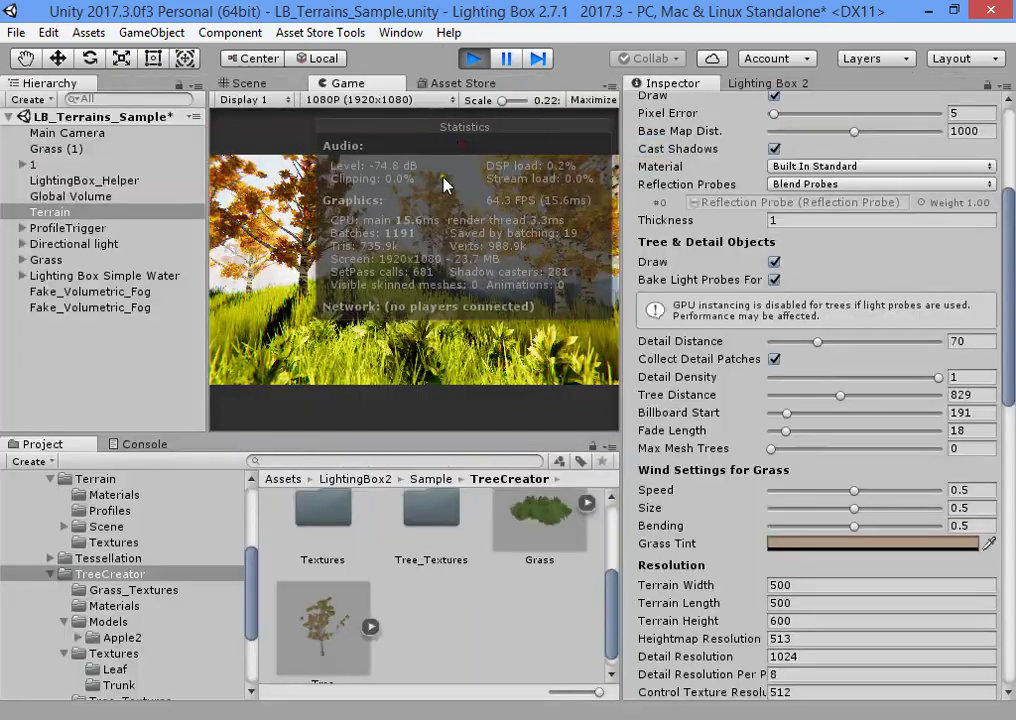
pyautogui.click(472, 60)
# - Disable Ambient Occlusion in the Tree prefab's geometry settings
pyautogui.click(357, 602)
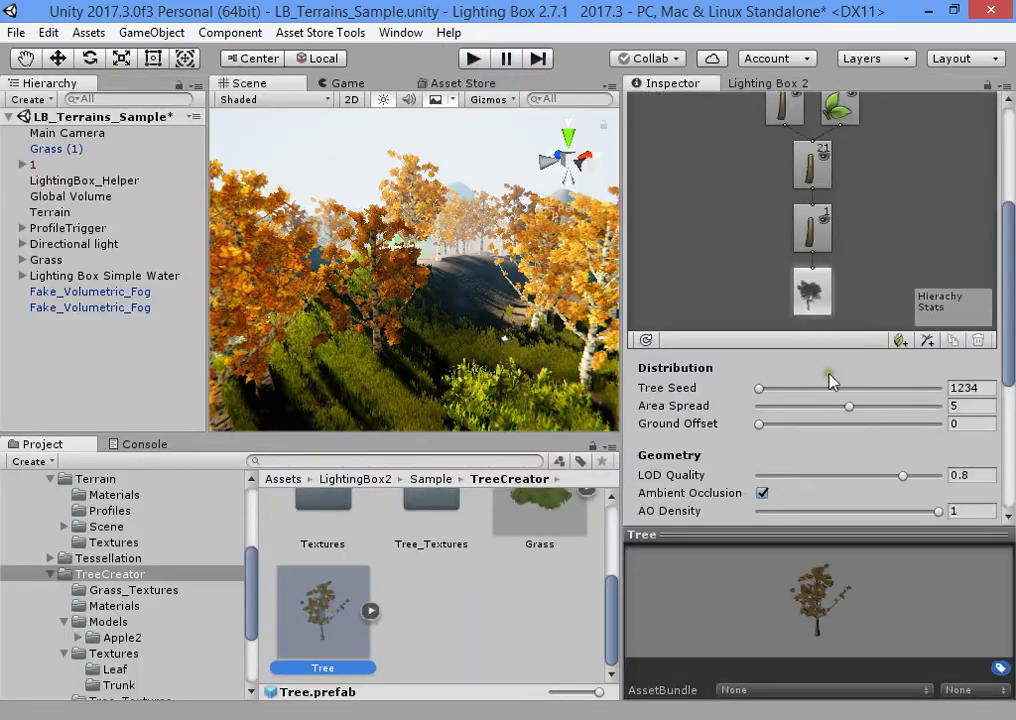
pyautogui.scroll(-4, 829, 380)
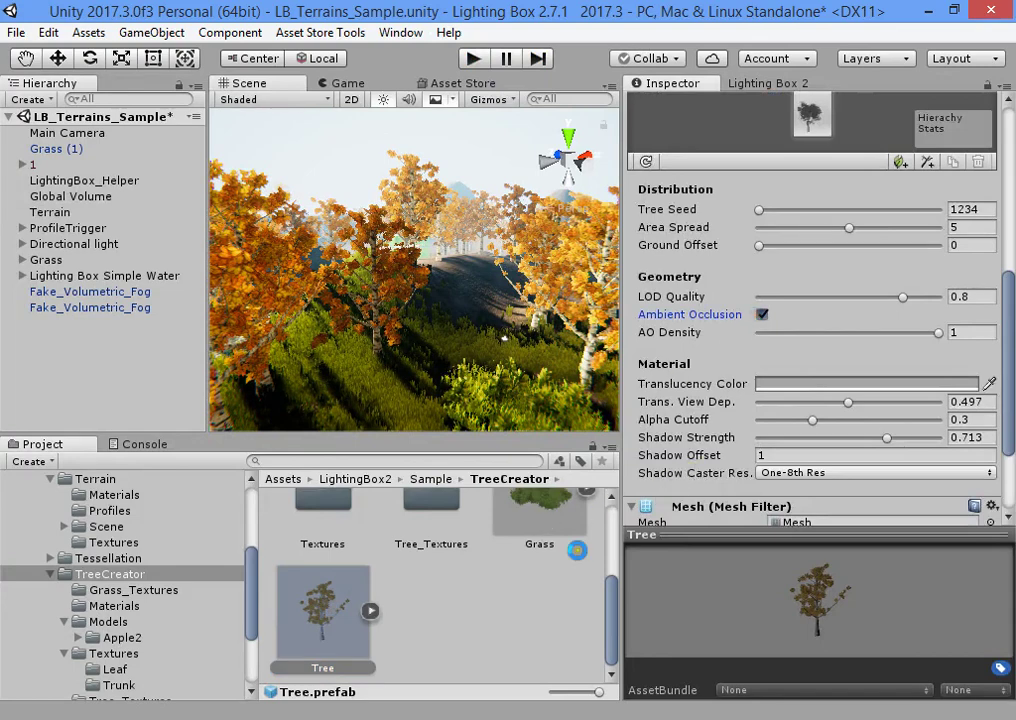
pyautogui.click(519, 584)
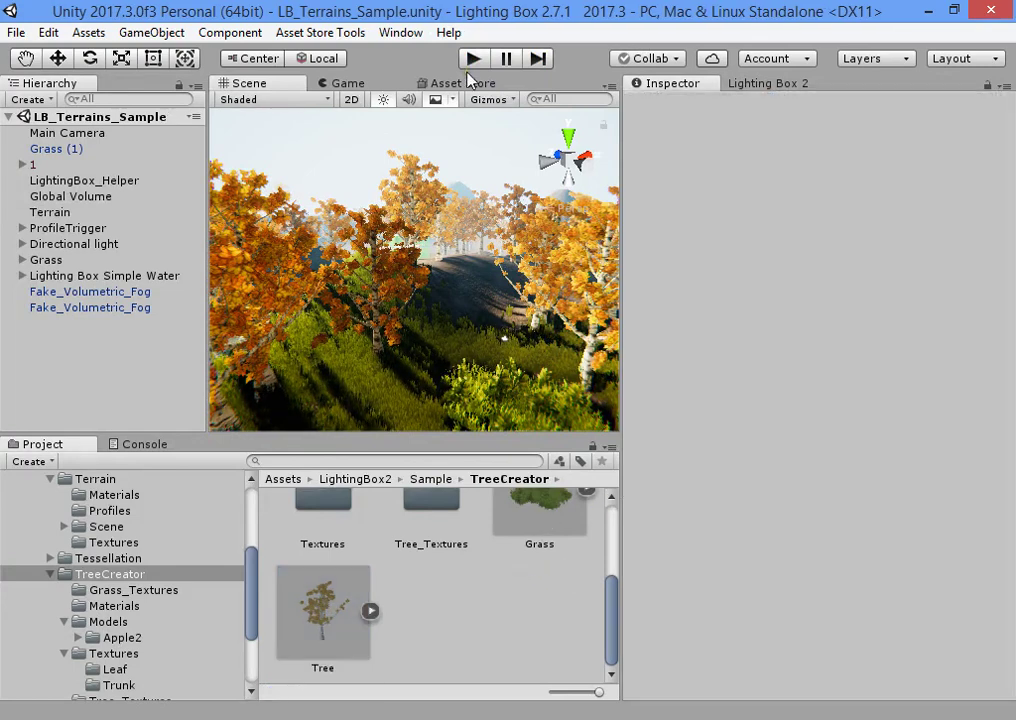
# - Lower the Tree prefab's Shadow Strength to about 0.34
pyautogui.click(340, 603)
pyautogui.scroll(-5, 760, 415)
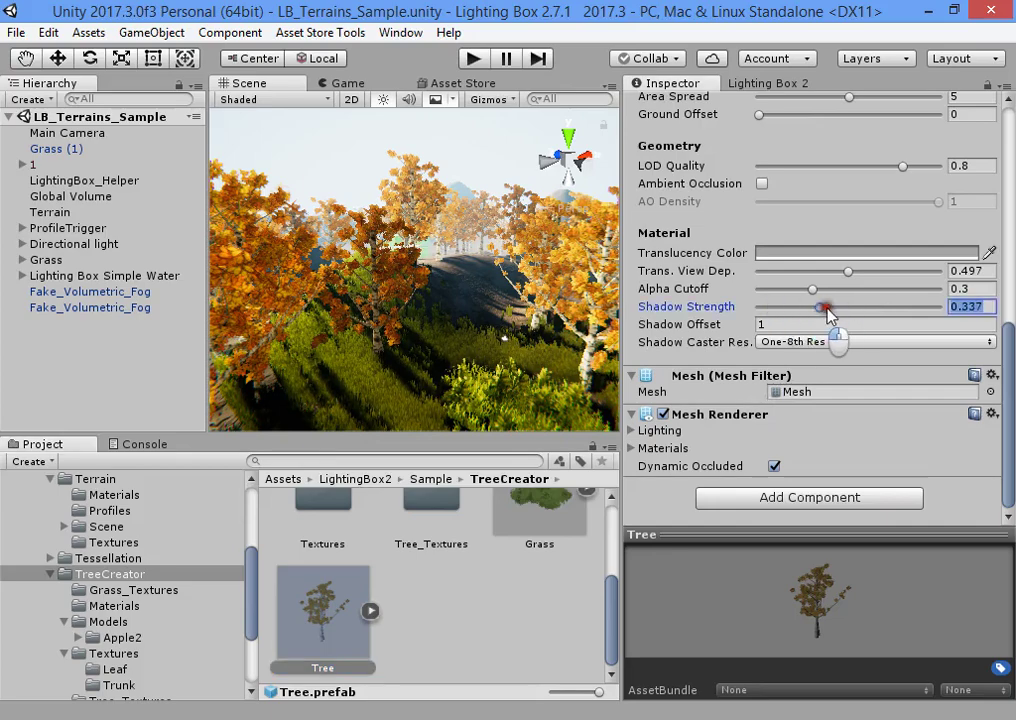
pyautogui.click(549, 574)
pyautogui.moveTo(531, 376); pyautogui.dragTo(483, 196, button='right')
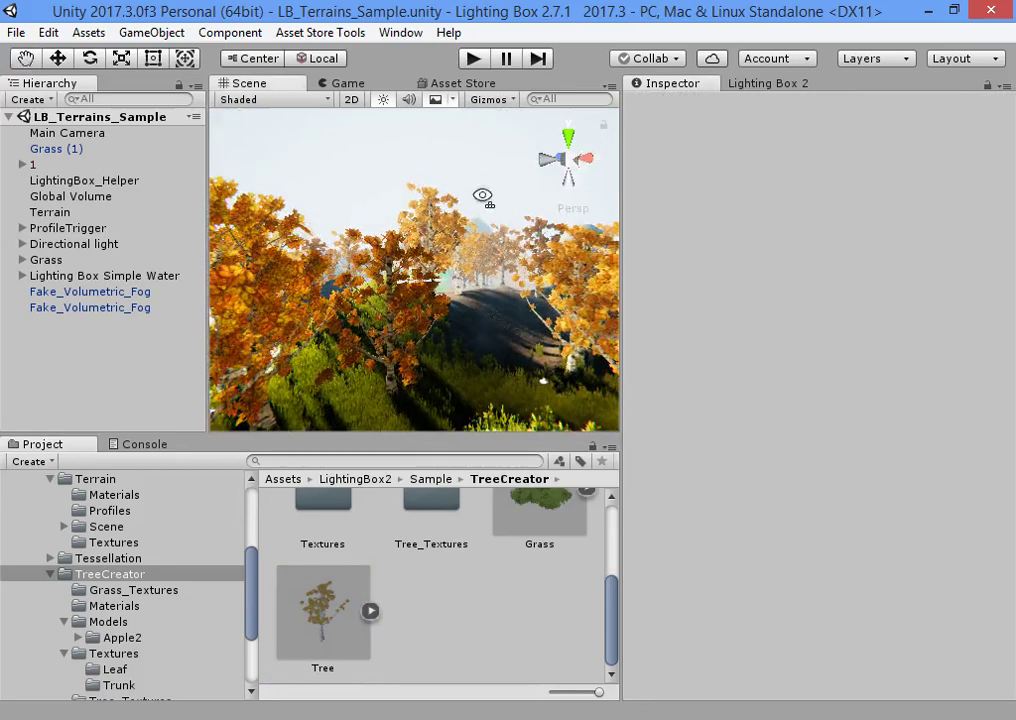
# - Play the scene again and maximize the Game view to examine the changed trees and their statistics
pyautogui.click(473, 59)
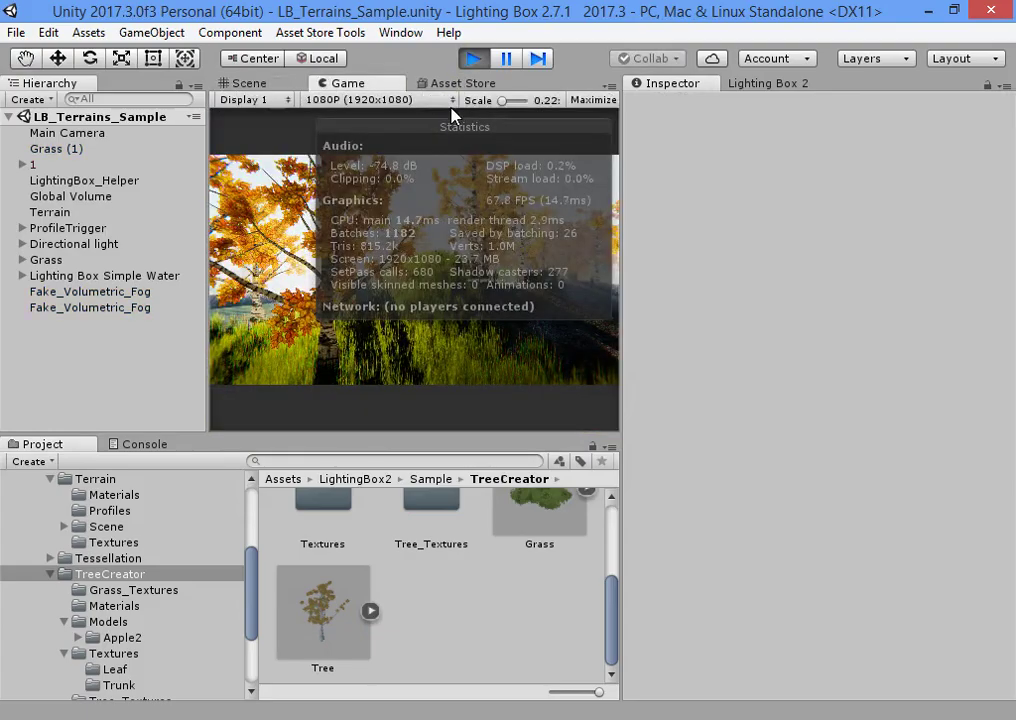
pyautogui.rightClick(329, 84)
pyautogui.click(340, 146)
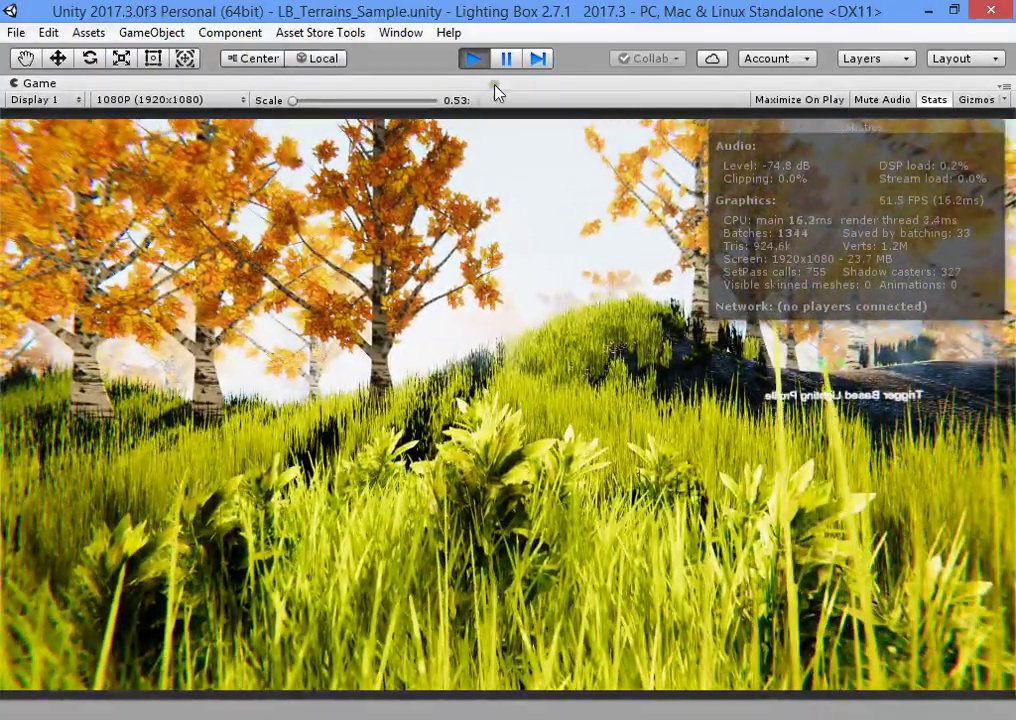
# - Restore the Game view to normal size and frame the Main Camera in the Scene view while the scene plays
pyautogui.rightClick(494, 88)
pyautogui.click(546, 143)
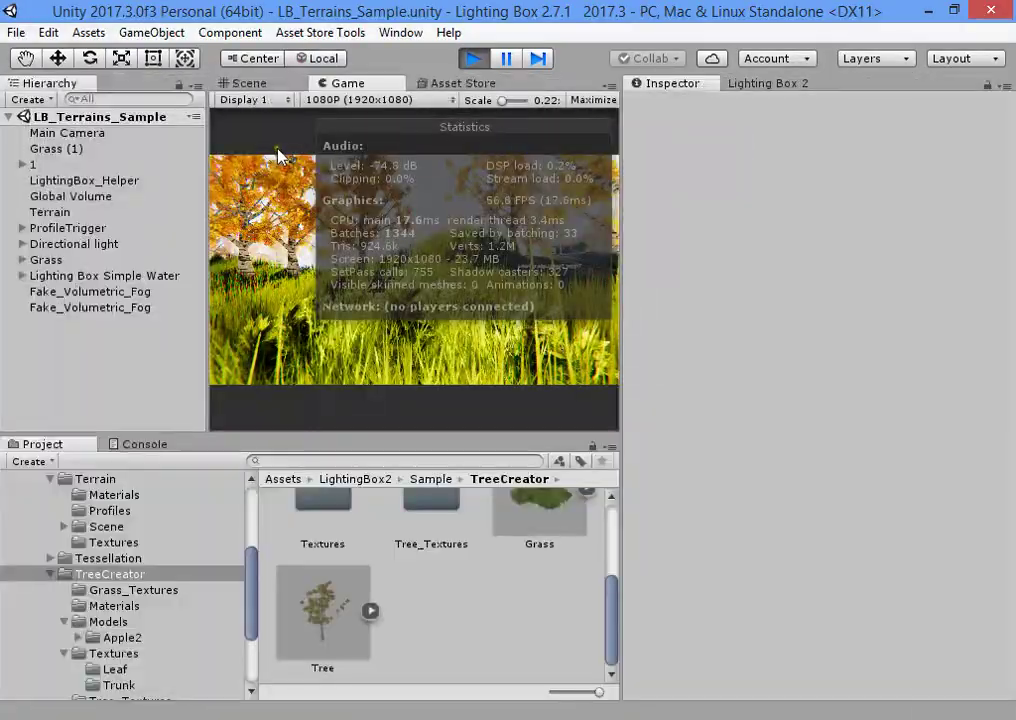
pyautogui.click(283, 88)
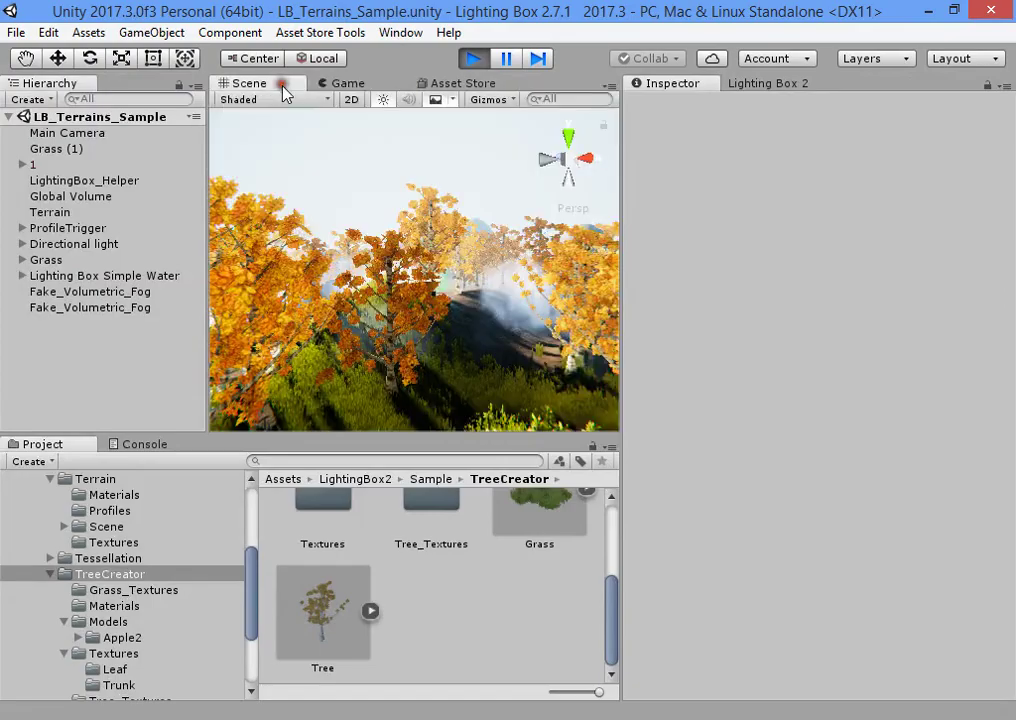
pyautogui.doubleClick(122, 138)
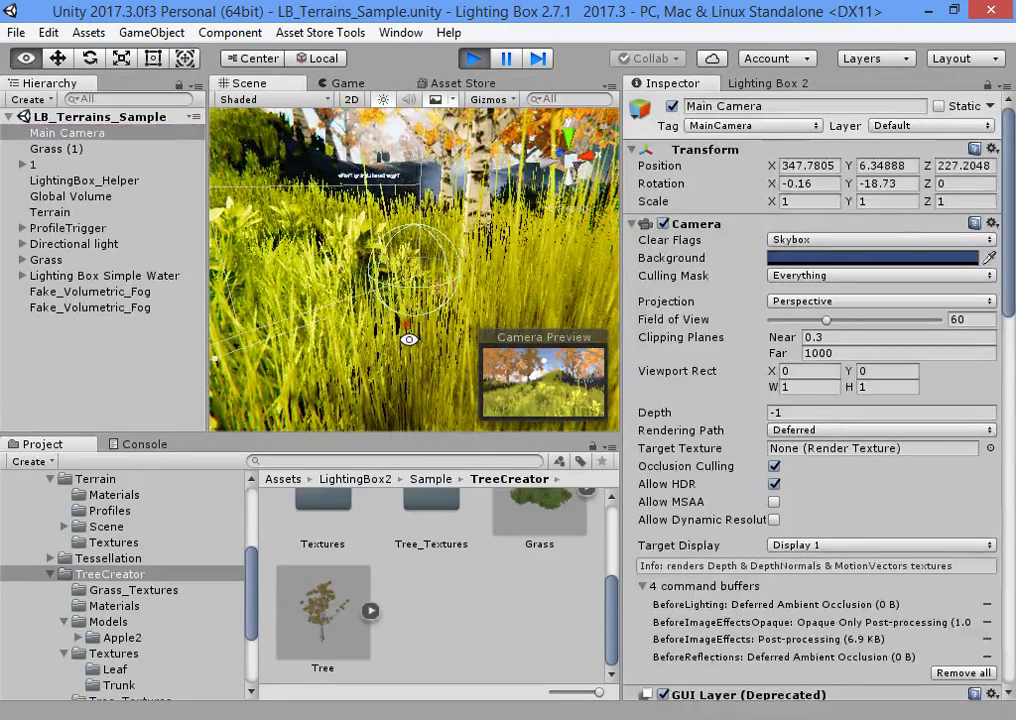
# - Paint individual Tree birches onto the Terrain's grassy slope using Brush Size 1 and Tree Density 10
pyautogui.click(541, 245)
pyautogui.moveTo(541, 245); pyautogui.dragTo(464, 257, button='right')
pyautogui.scroll(-3, 466, 290)
pyautogui.scroll(3, 466, 290)
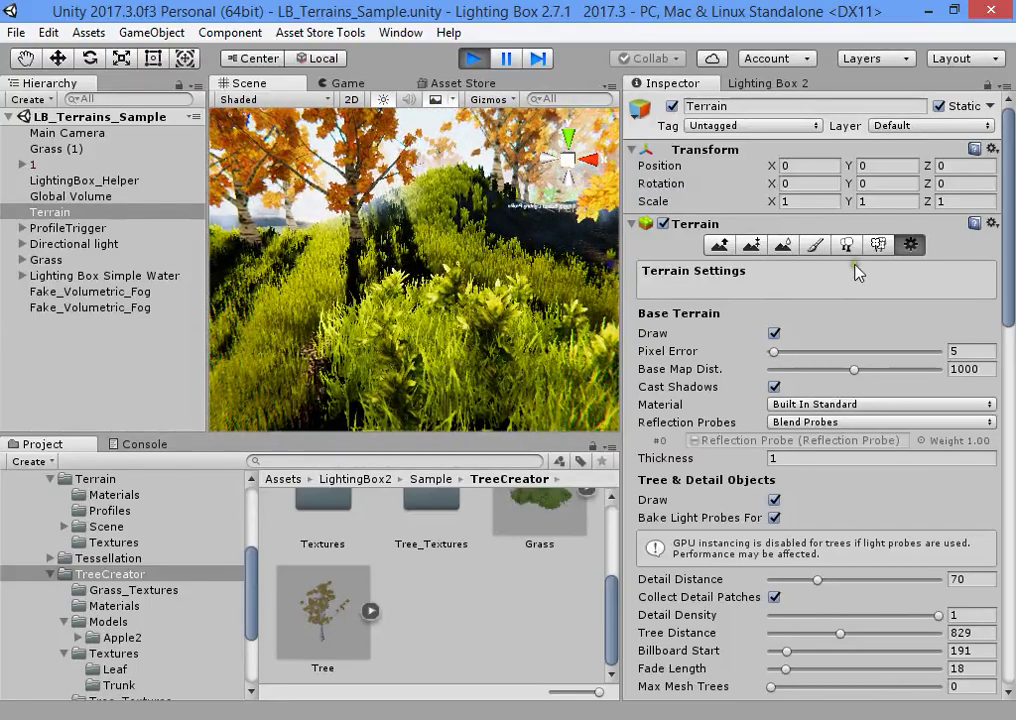
pyautogui.click(846, 247)
pyautogui.click(680, 406)
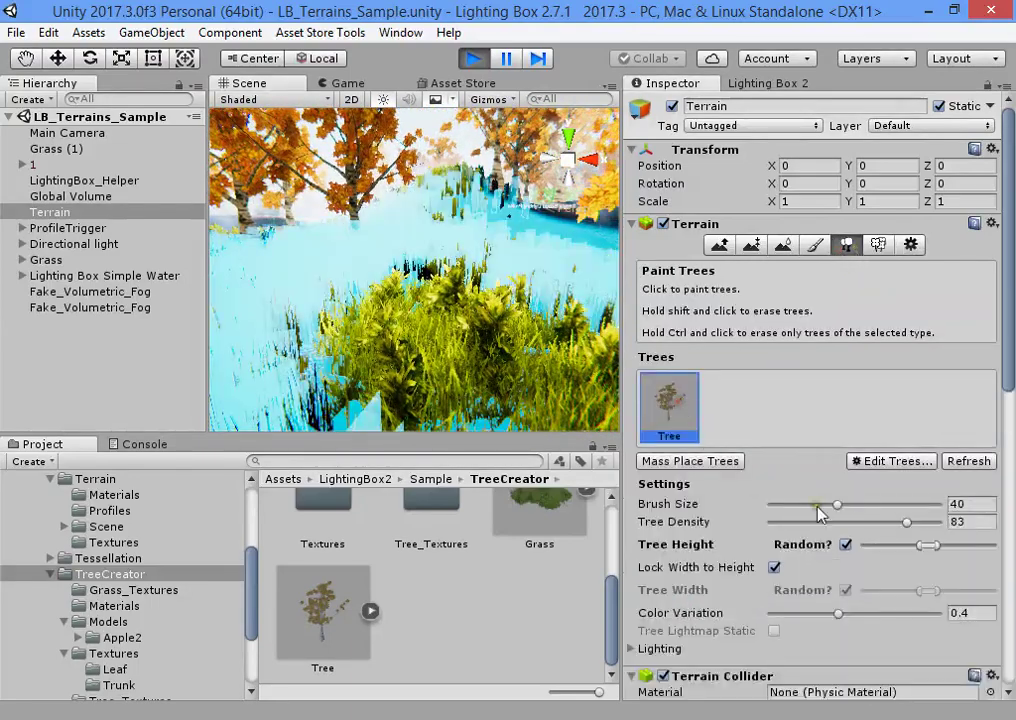
pyautogui.moveTo(822, 505); pyautogui.dragTo(745, 505)
pyautogui.moveTo(904, 522); pyautogui.dragTo(586, 483)
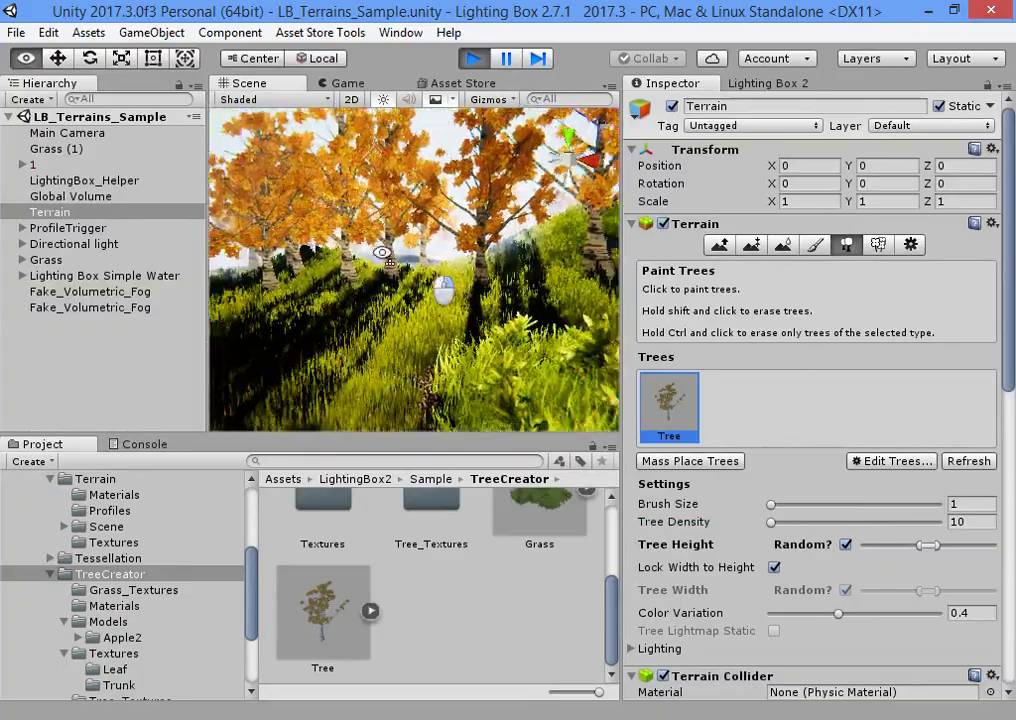
pyautogui.moveTo(450, 280); pyautogui.dragTo(450, 340, button='right')
pyautogui.click(424, 374)
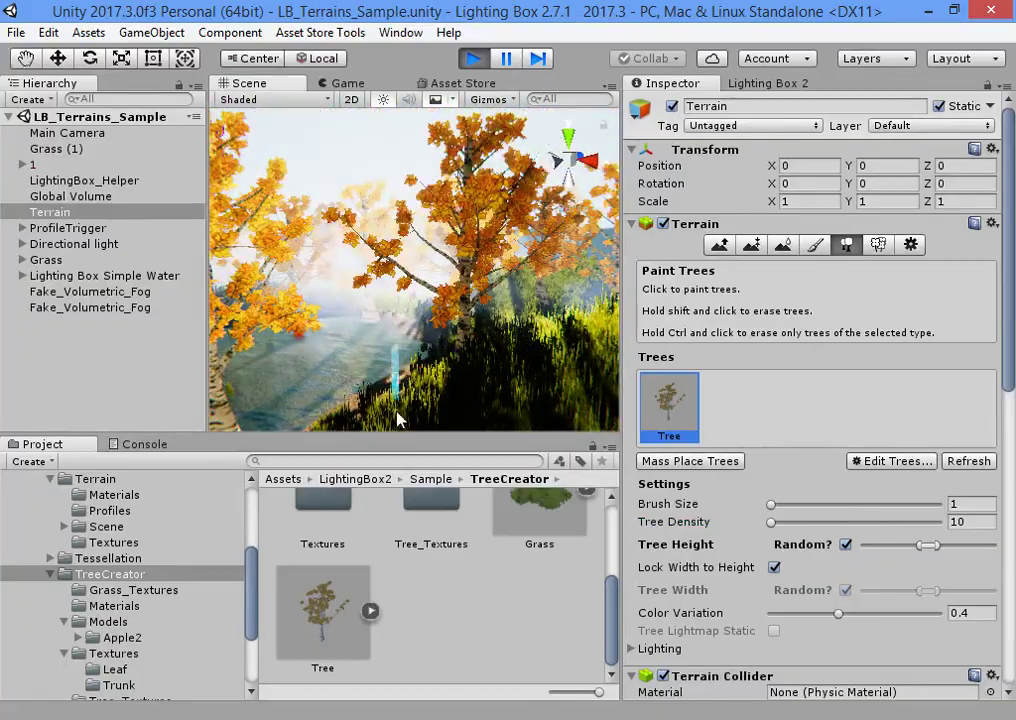
pyautogui.moveTo(399, 415); pyautogui.dragTo(377, 121, button='right')
# - Hide the Game view's statistics and dock the Game view below the Inspector so it shows alongside the Scene view
pyautogui.click(348, 83)
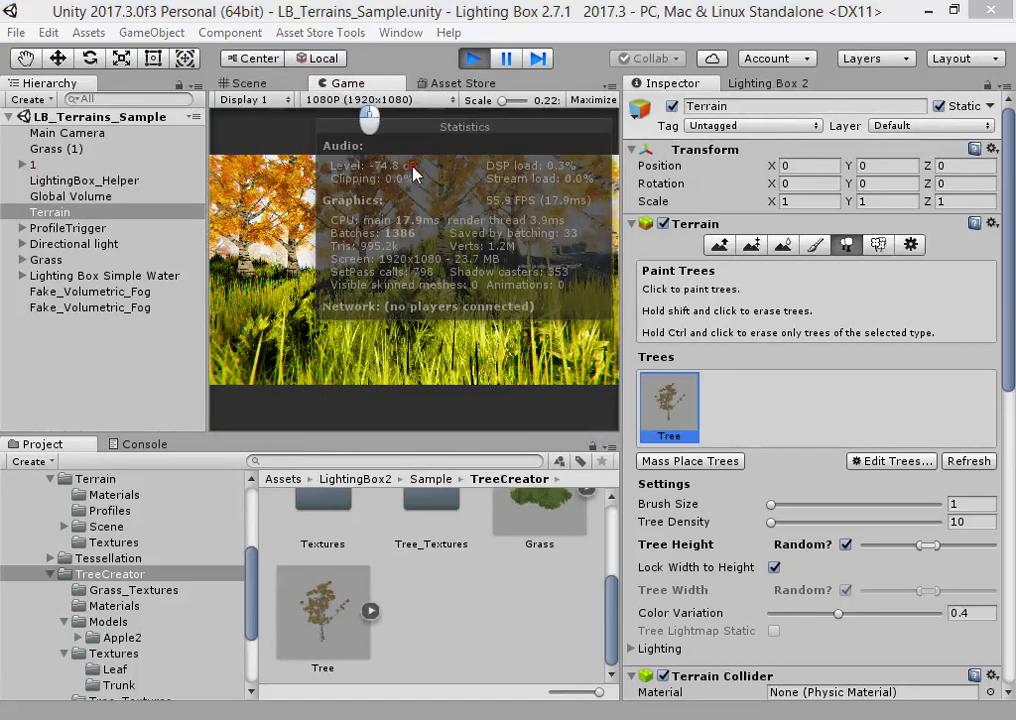
pyautogui.moveTo(348, 83); pyautogui.dragTo(800, 548)
pyautogui.click(934, 534)
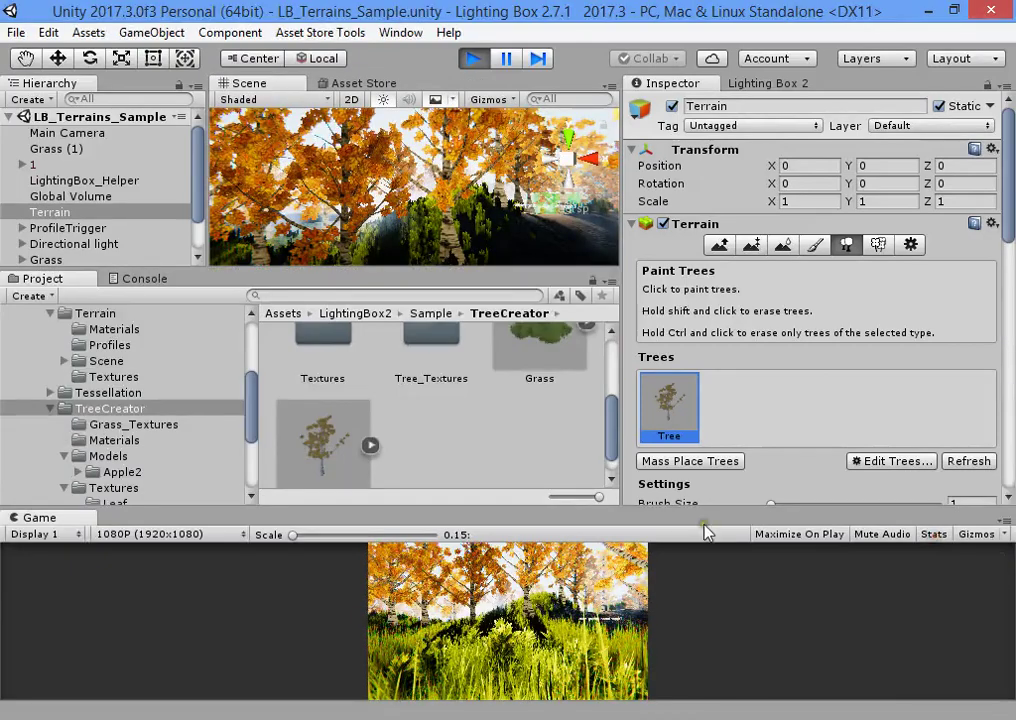
pyautogui.moveTo(88, 519); pyautogui.dragTo(755, 469)
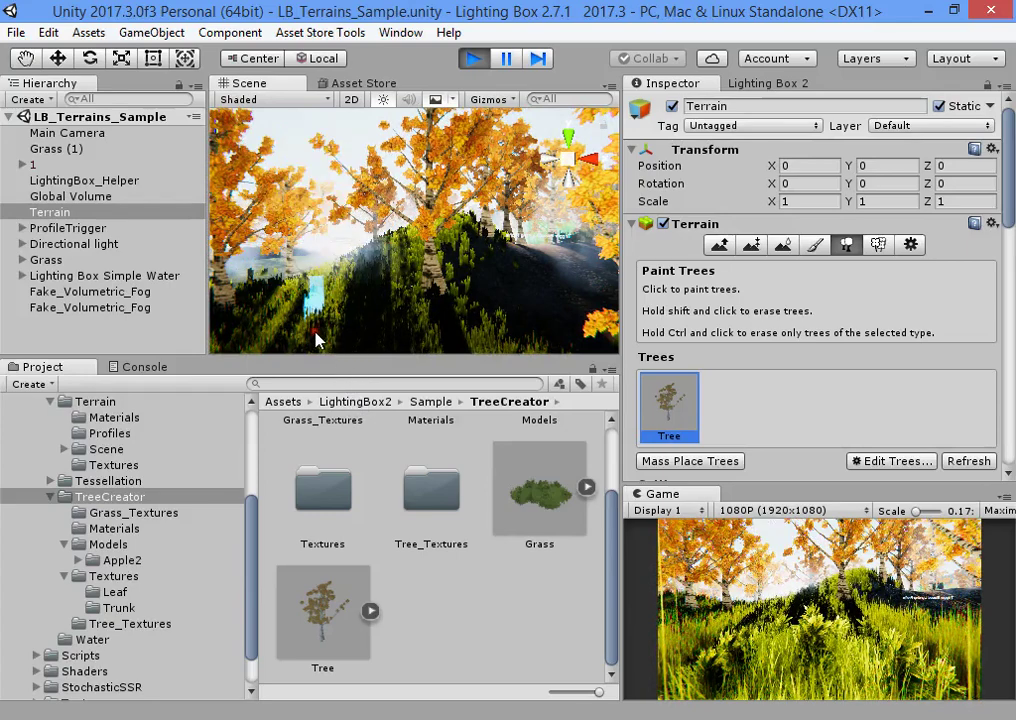
# - Examine the trees around the hill in the Scene view and try to save the scene while it plays
pyautogui.moveTo(378, 314); pyautogui.dragTo(335, 275, button='right')
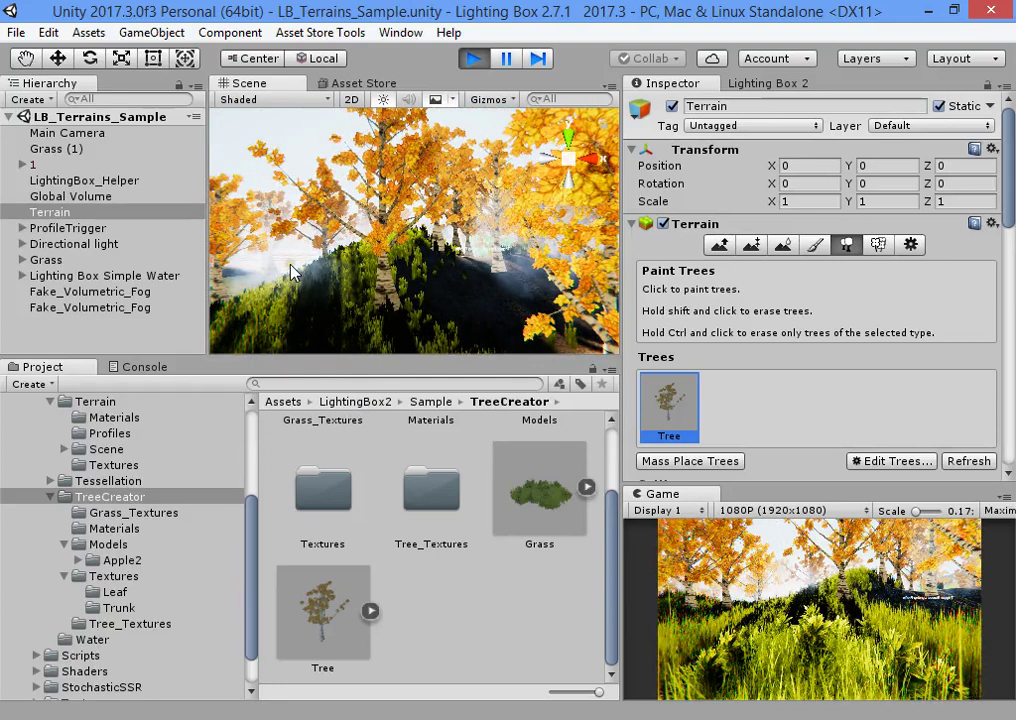
pyautogui.hotkey('ctrl', 's')
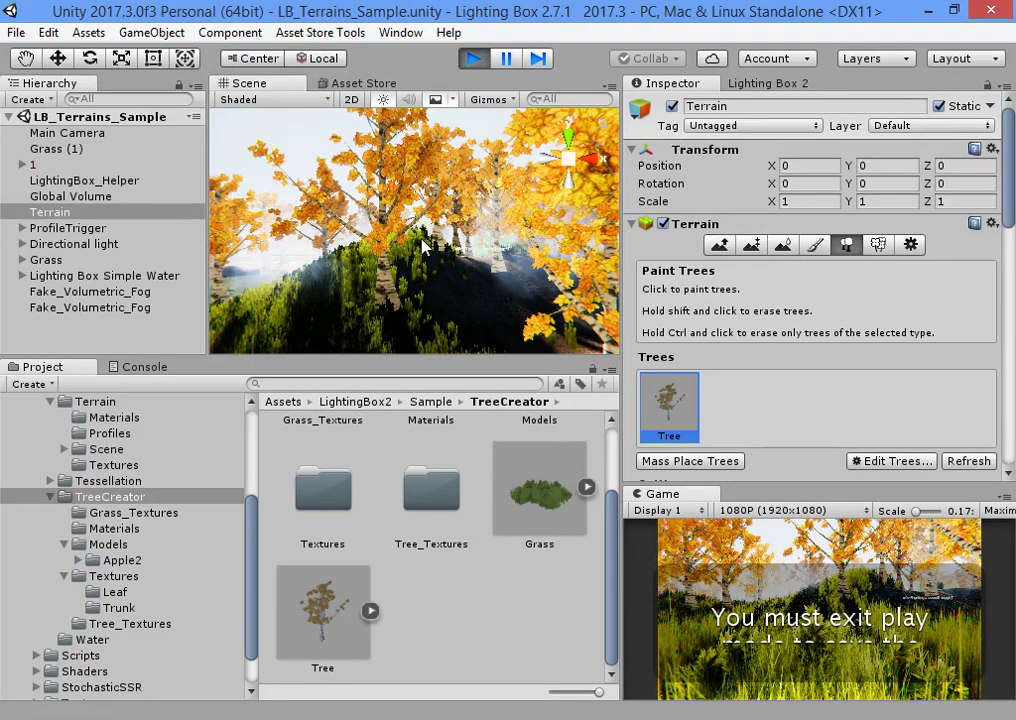
pyautogui.moveTo(426, 264); pyautogui.dragTo(342, 336, button='middle')
pyautogui.scroll(5, 342, 336)
pyautogui.moveTo(508, 207); pyautogui.dragTo(392, 336, button='middle')
pyautogui.scroll(-3, 428, 288)
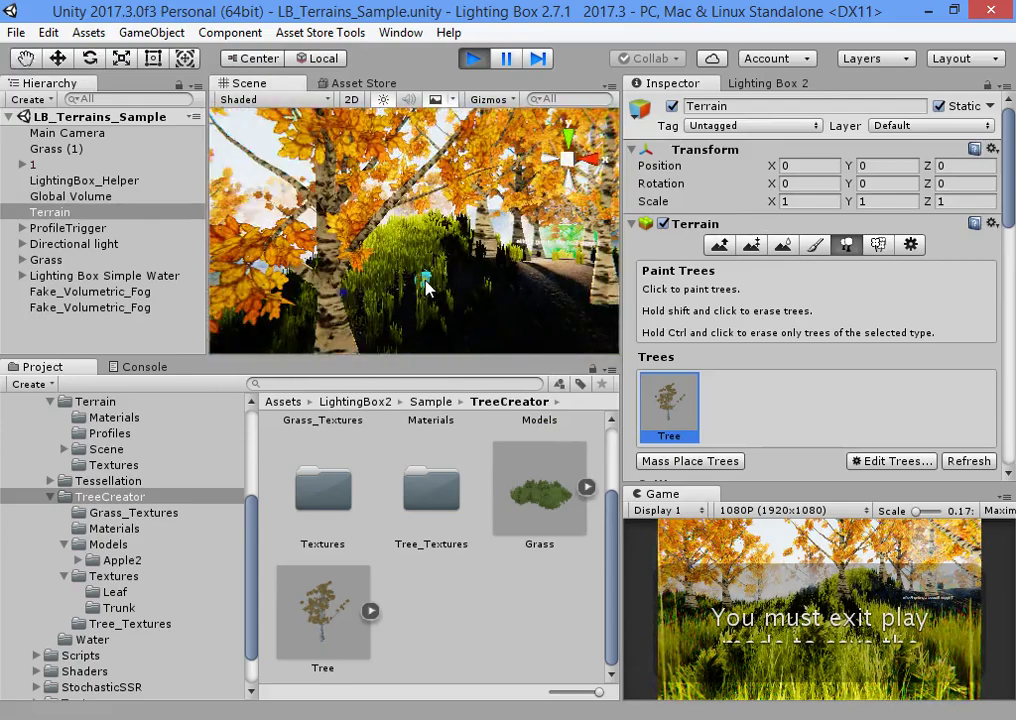
pyautogui.moveTo(427, 288); pyautogui.dragTo(478, 288, button='middle')
# - Frame the Terrain and the Main Camera in the Scene view to return to the grassy hill
pyautogui.doubleClick(62, 212)
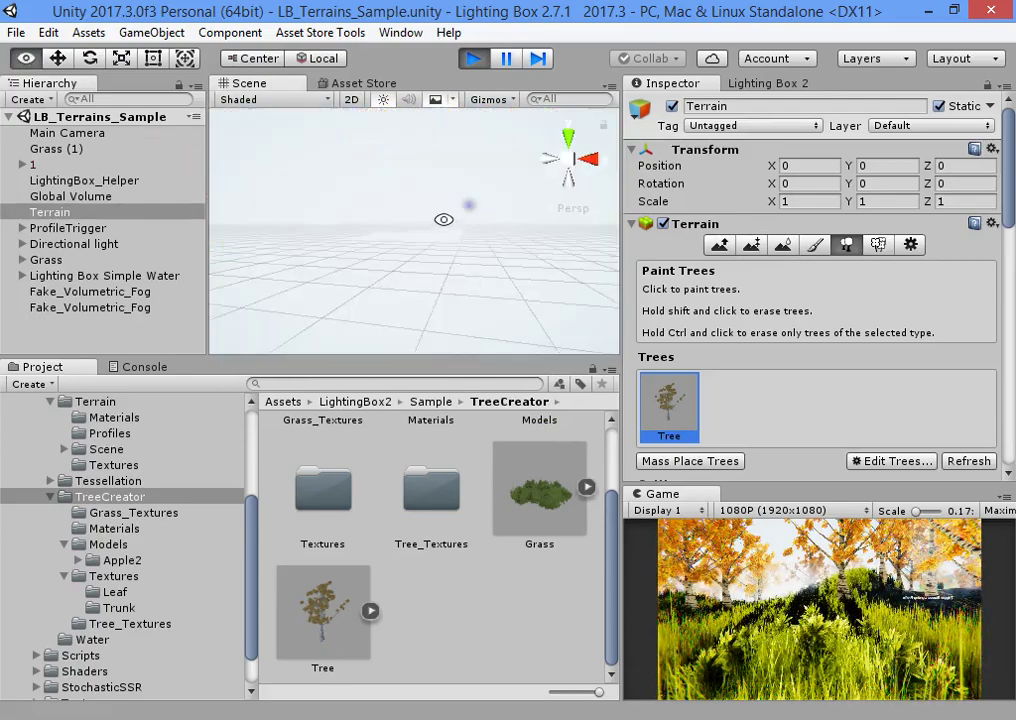
pyautogui.moveTo(443, 219); pyautogui.dragTo(254, 215, button='right')
pyautogui.doubleClick(67, 132)
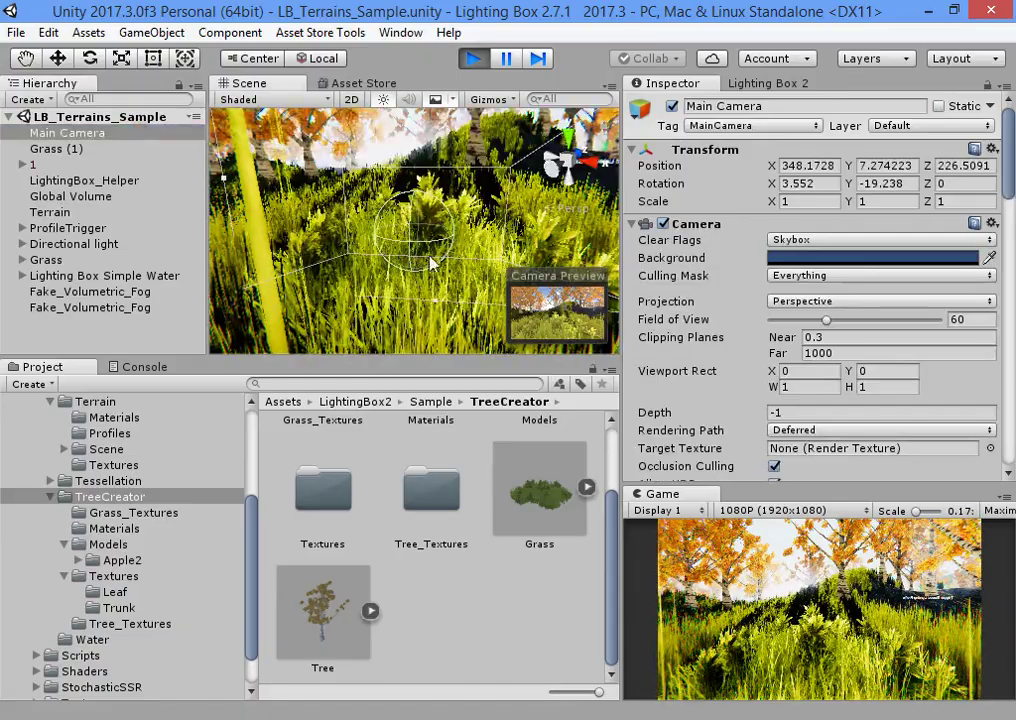
pyautogui.moveTo(575, 225); pyautogui.dragTo(612, 164, button='right')
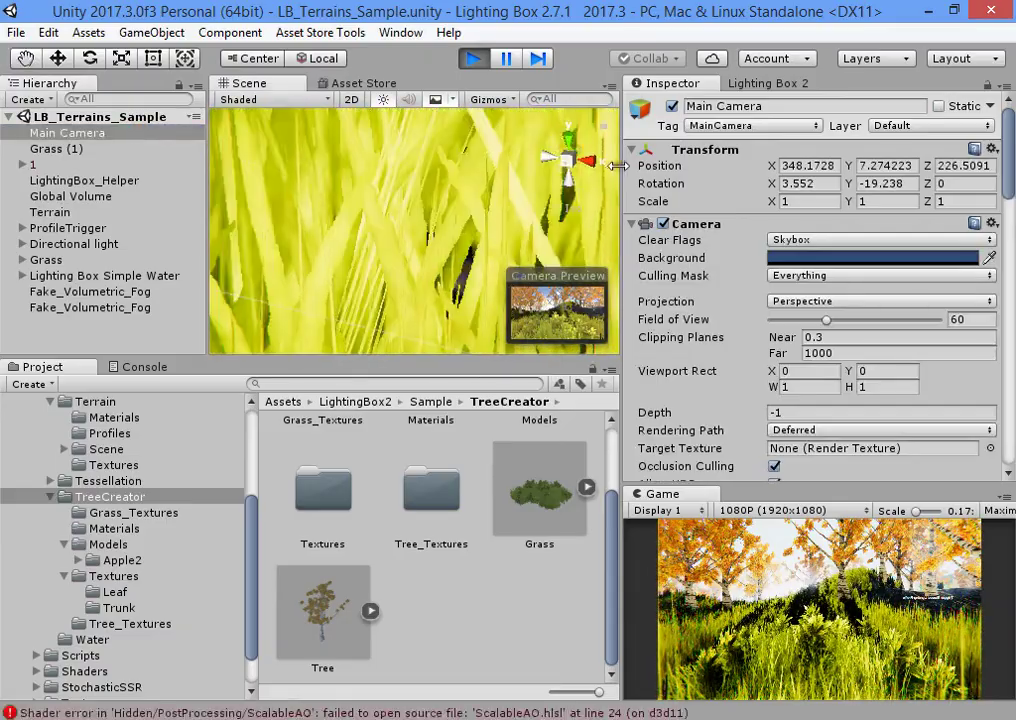
pyautogui.scroll(-5, 425, 247)
pyautogui.moveTo(425, 247)
pyautogui.mouseDown(button='right')
pyautogui.moveTo(510, 268)
pyautogui.moveTo(461, 219)
pyautogui.mouseUp(button='right')
# - Add the Grass prefab from the TreeCreator folder as a second paintable tree on the Terrain, with Bend Factor 0
pyautogui.click(461, 221)
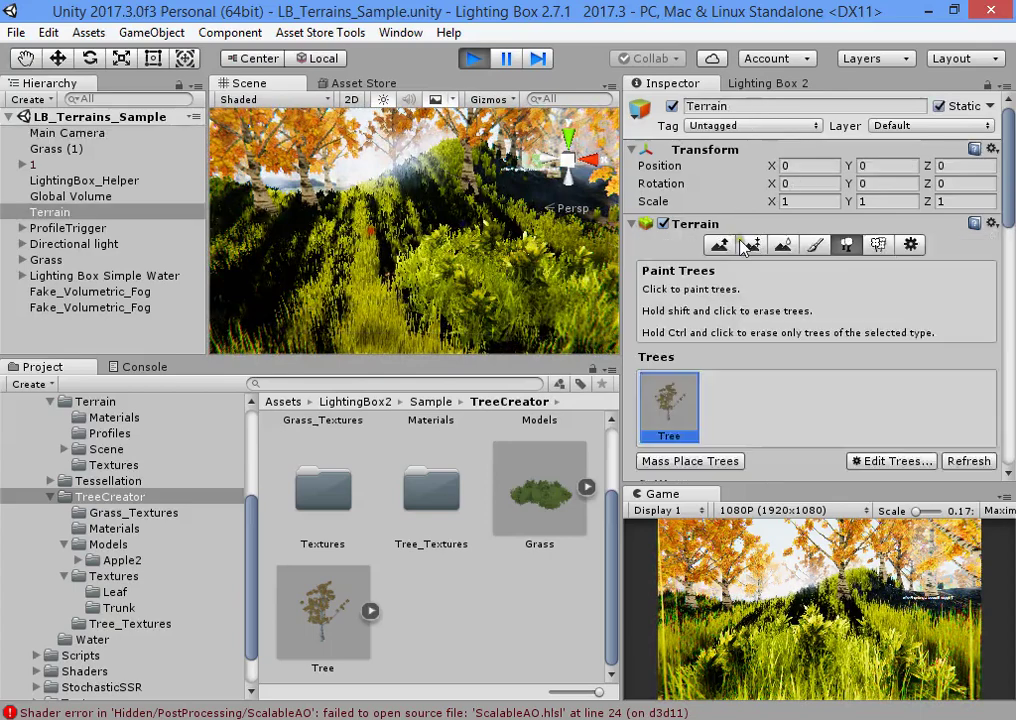
pyautogui.click(891, 464)
pyautogui.click(866, 465)
pyautogui.moveTo(583, 506); pyautogui.dragTo(889, 322)
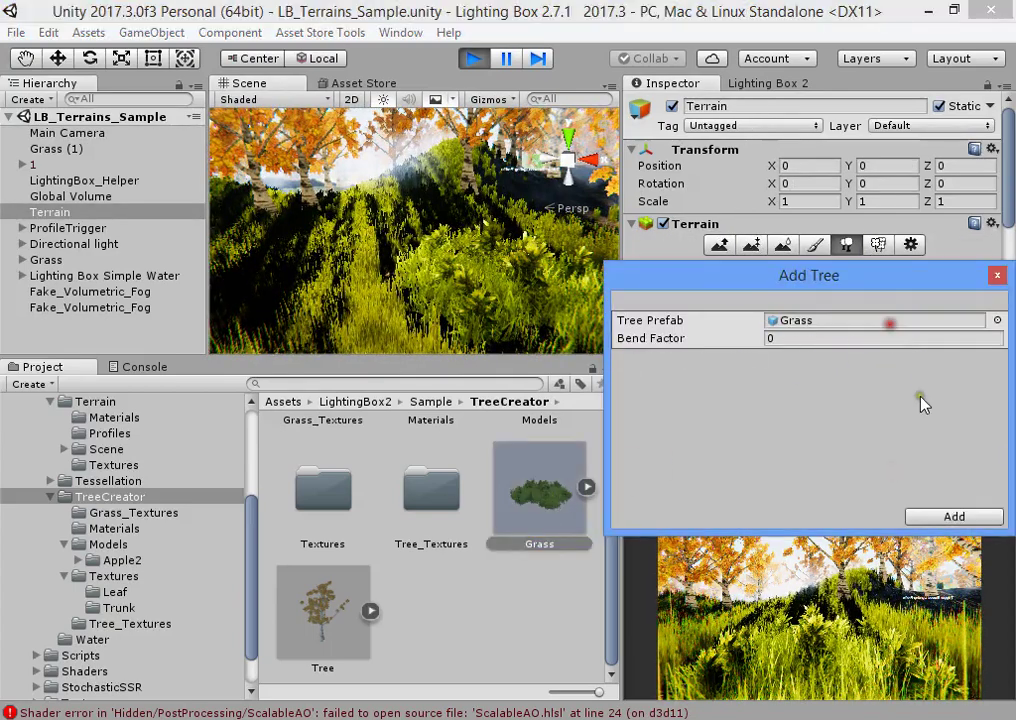
pyautogui.click(957, 516)
# - Paint Grass bushes across the slope around the hill and erase the stray bush beside the path
pyautogui.moveTo(342, 288); pyautogui.dragTo(508, 238, button='right')
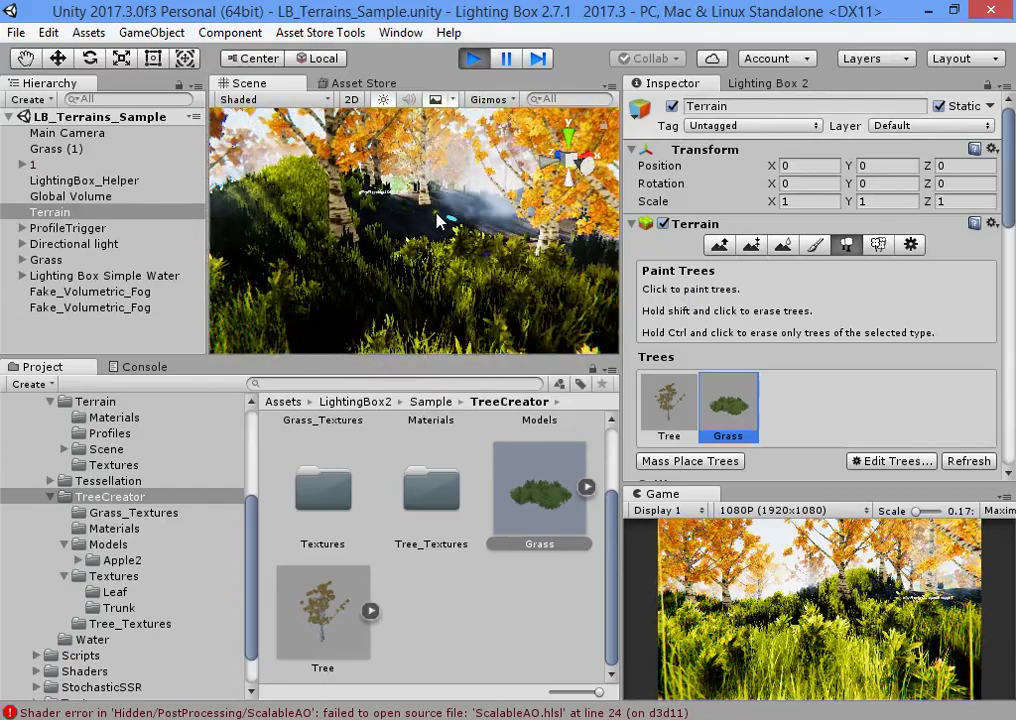
pyautogui.moveTo(510, 317); pyautogui.dragTo(398, 242, button='right')
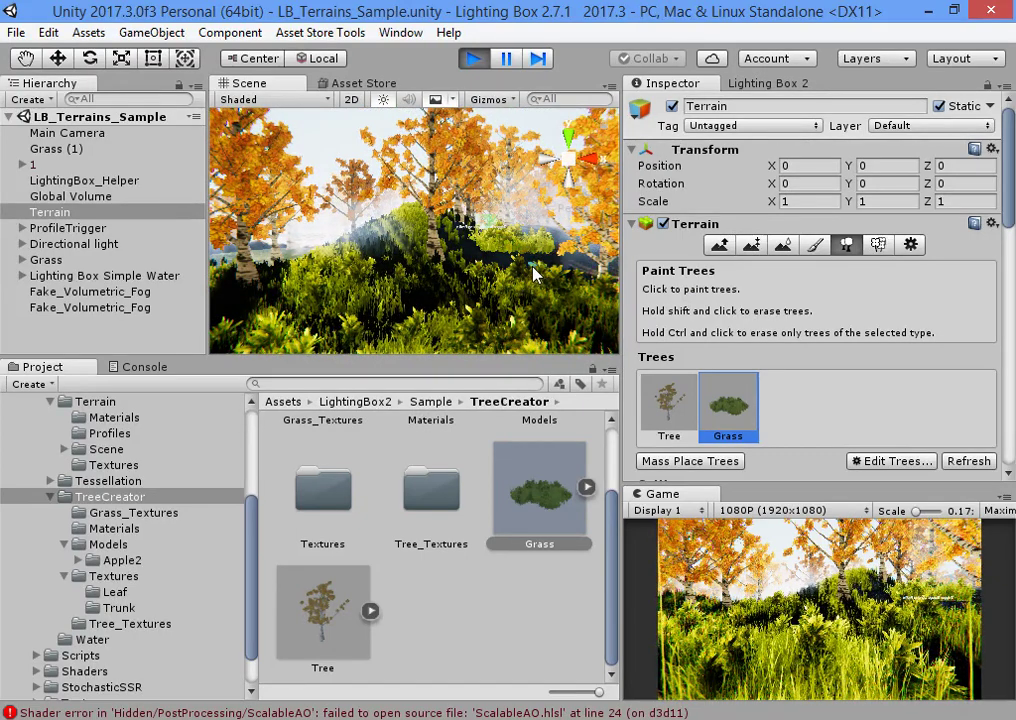
pyautogui.keyDown('shift'); pyautogui.click(538, 275); pyautogui.keyUp('shift')
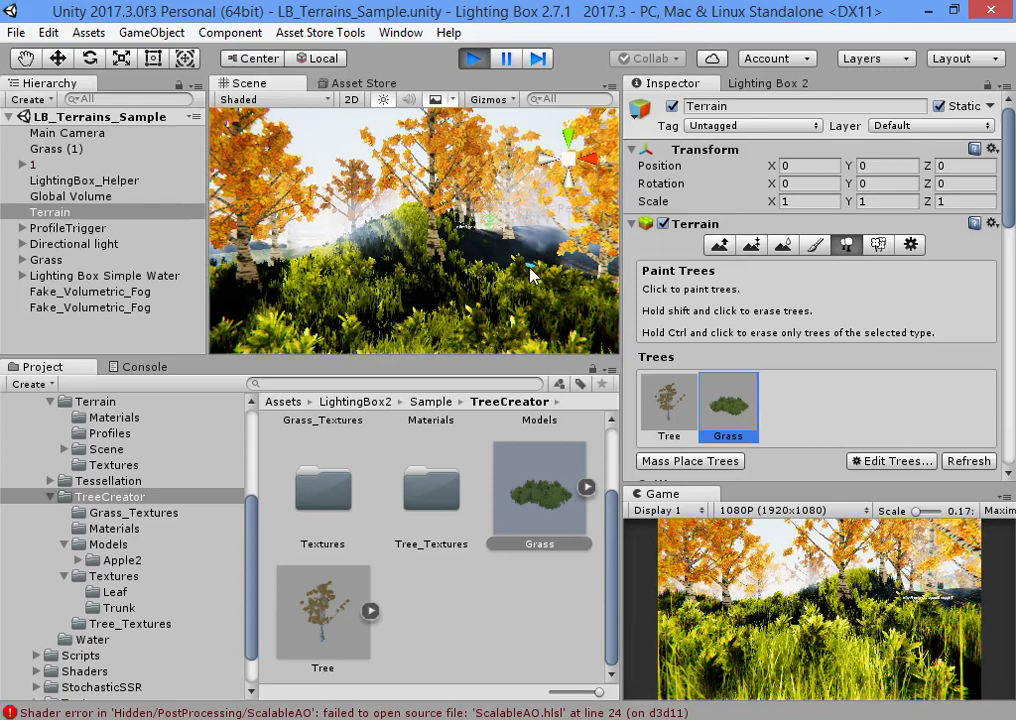
pyautogui.hotkey('ctrl', 's')
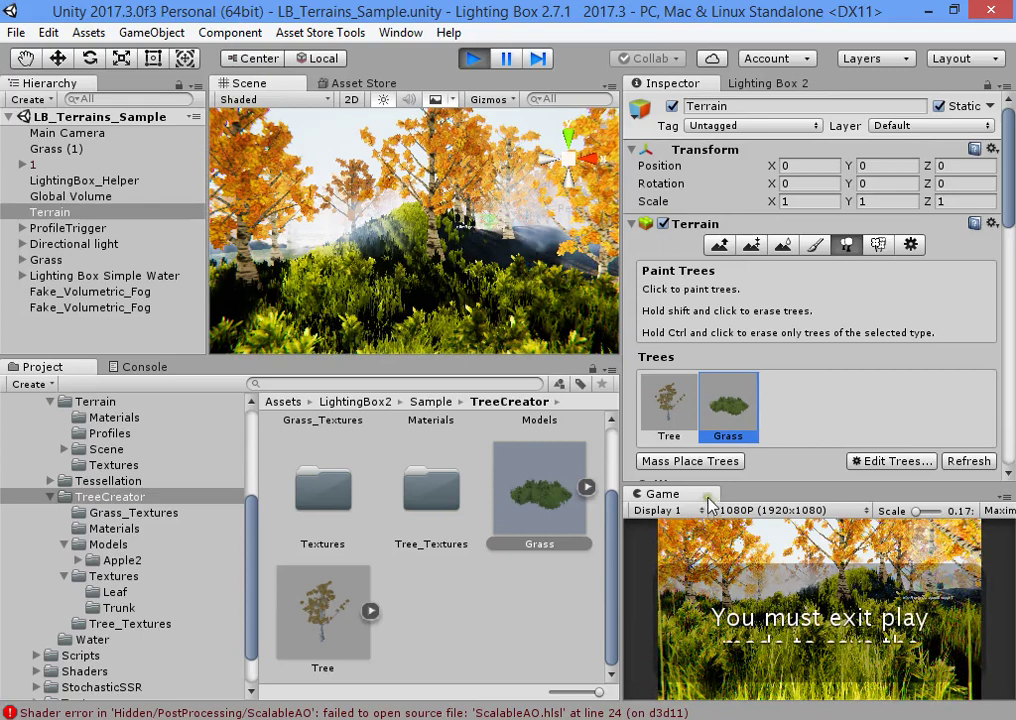
# - Add a directional Wind Zone to the scene and set its Turbulence to 10
pyautogui.click(157, 333)
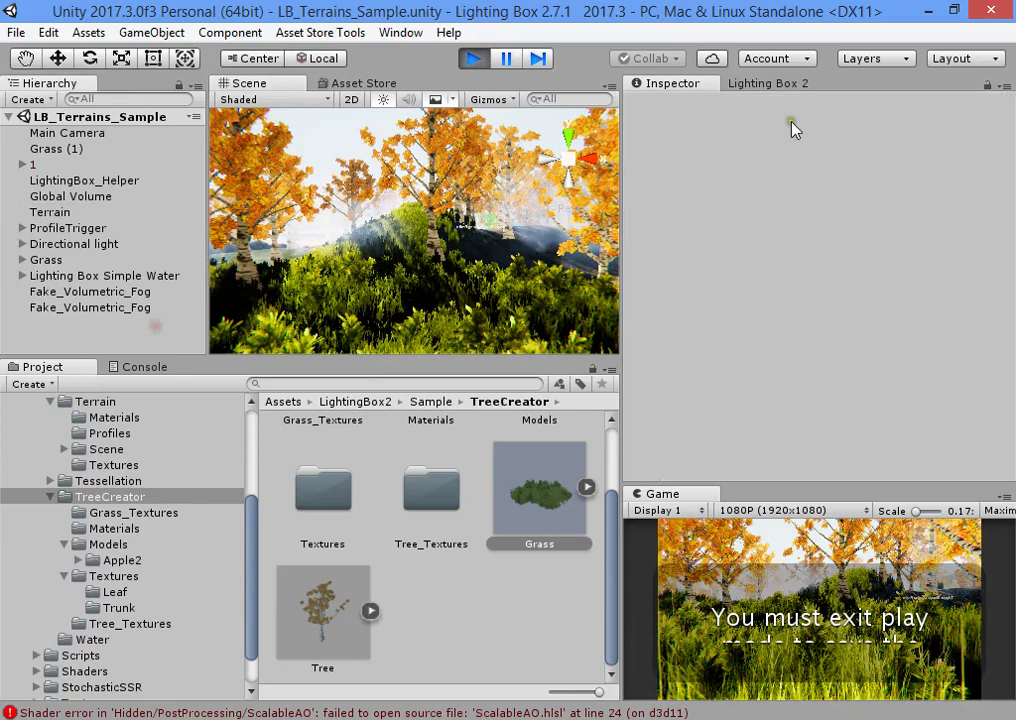
pyautogui.click(808, 84)
pyautogui.click(163, 33)
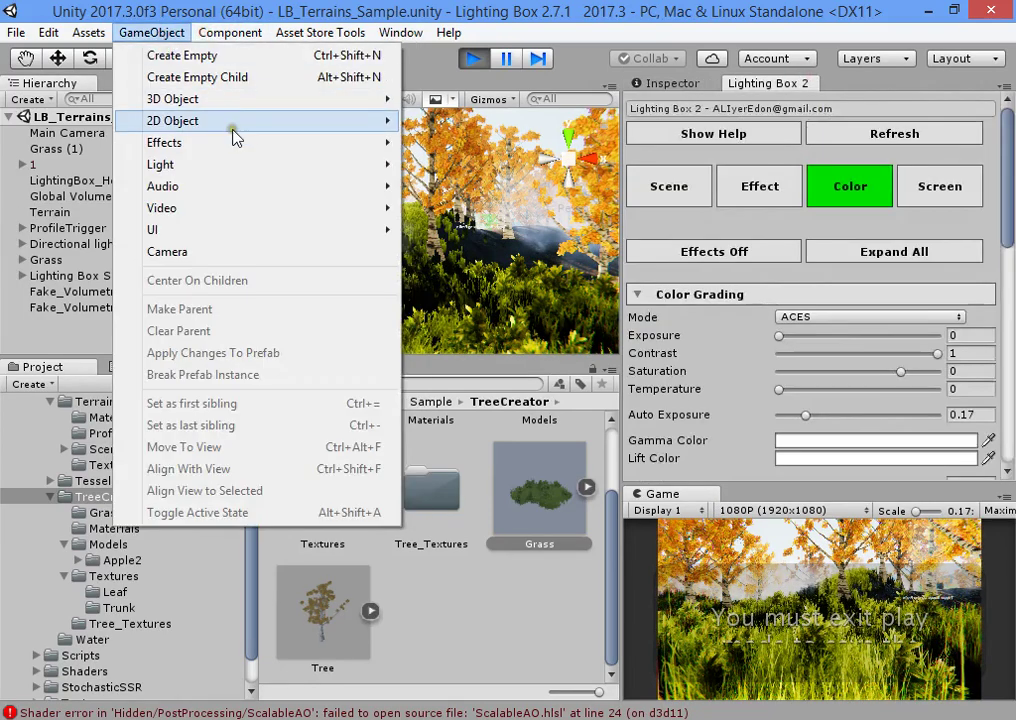
pyautogui.click(256, 104)
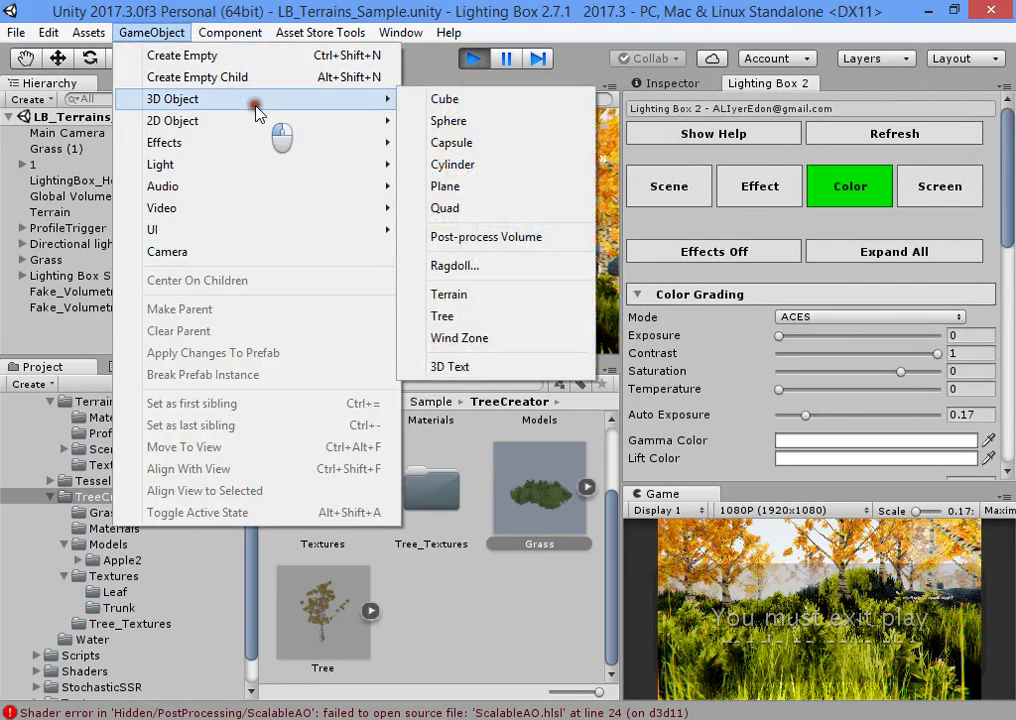
pyautogui.click(481, 338)
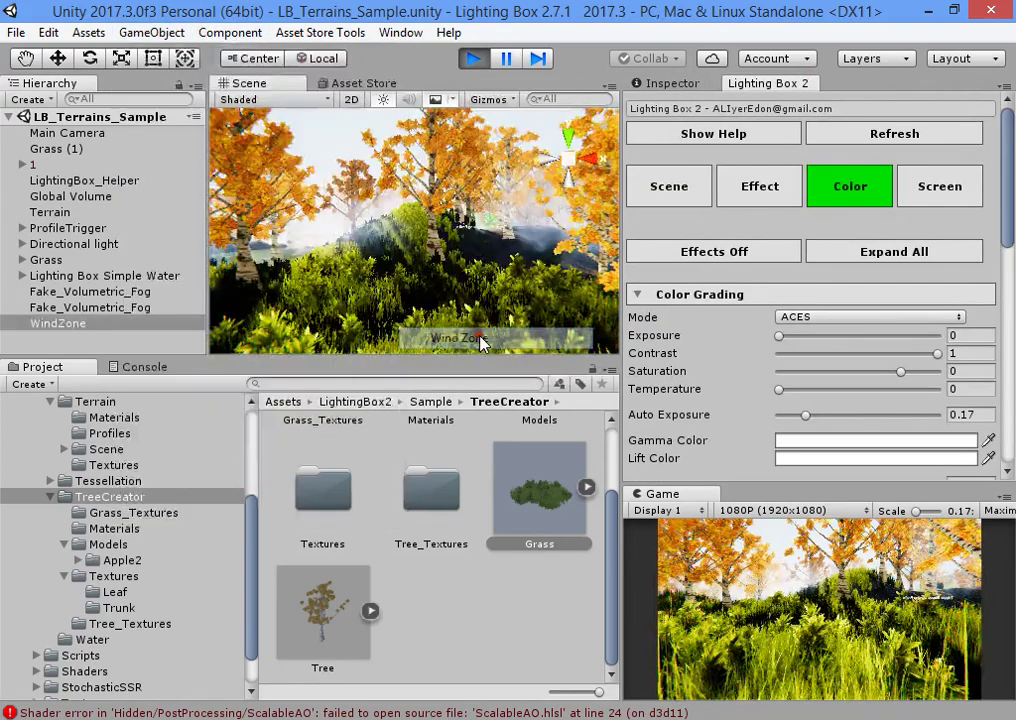
pyautogui.click(695, 85)
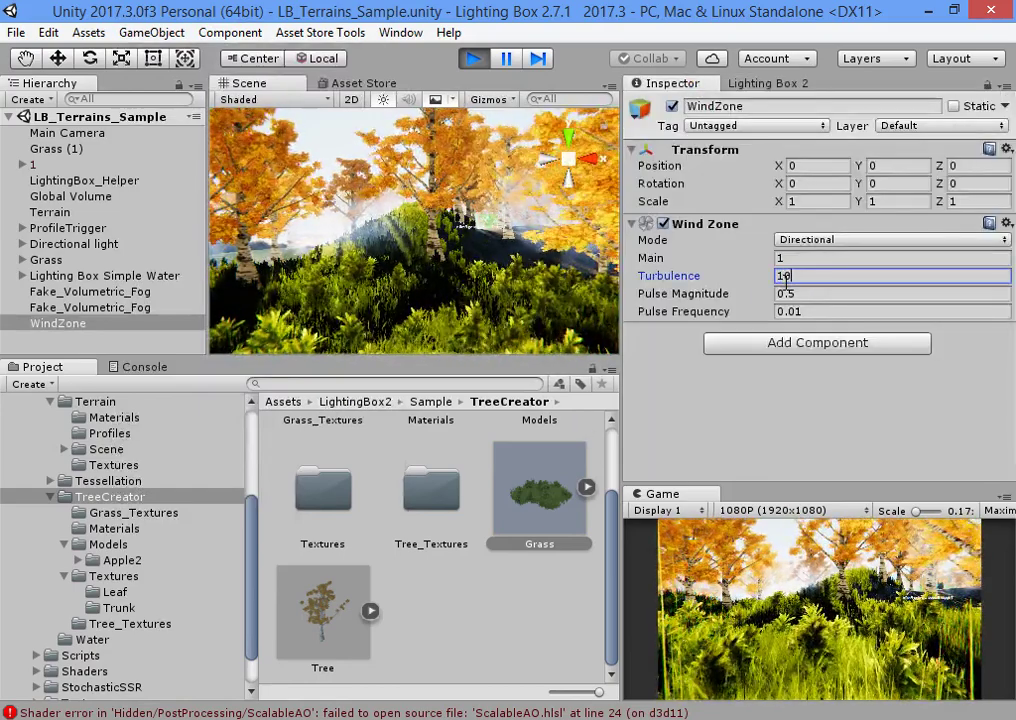
pyautogui.write('10')
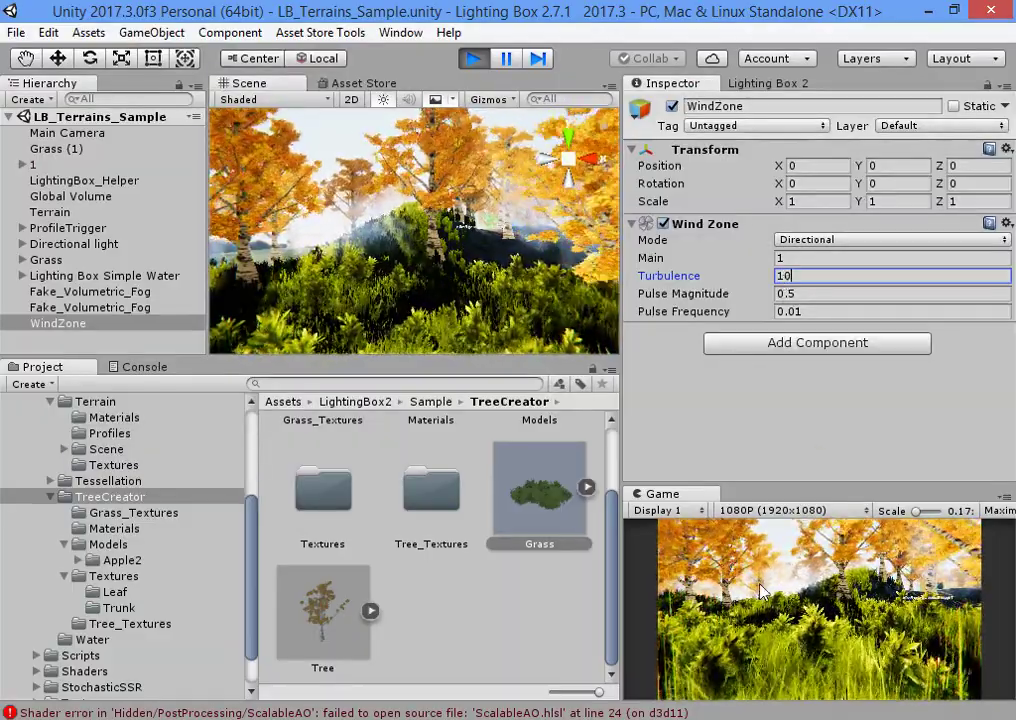
# - Try Main wind strengths of 3 and 2 on the Wind Zone and return the value to 1
pyautogui.click(789, 257)
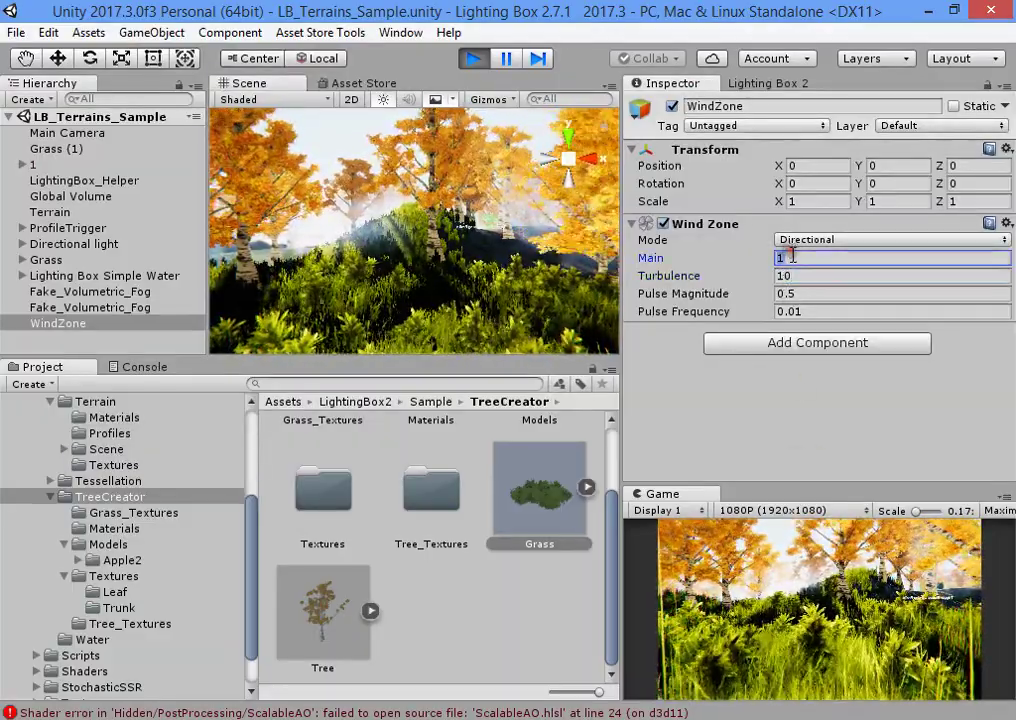
pyautogui.write('3')
pyautogui.moveTo(792, 257); pyautogui.dragTo(666, 256)
pyautogui.moveTo(588, 229); pyautogui.dragTo(1008, 228)
pyautogui.moveTo(876, 155); pyautogui.dragTo(708, 249)
pyautogui.write('2')
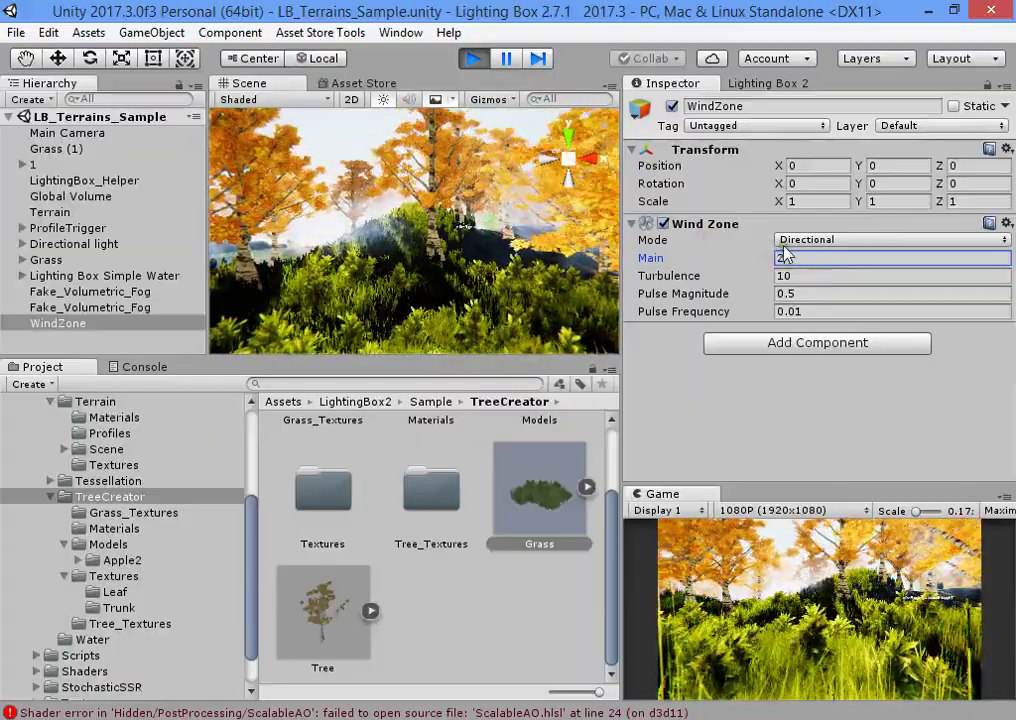
pyautogui.write('3')
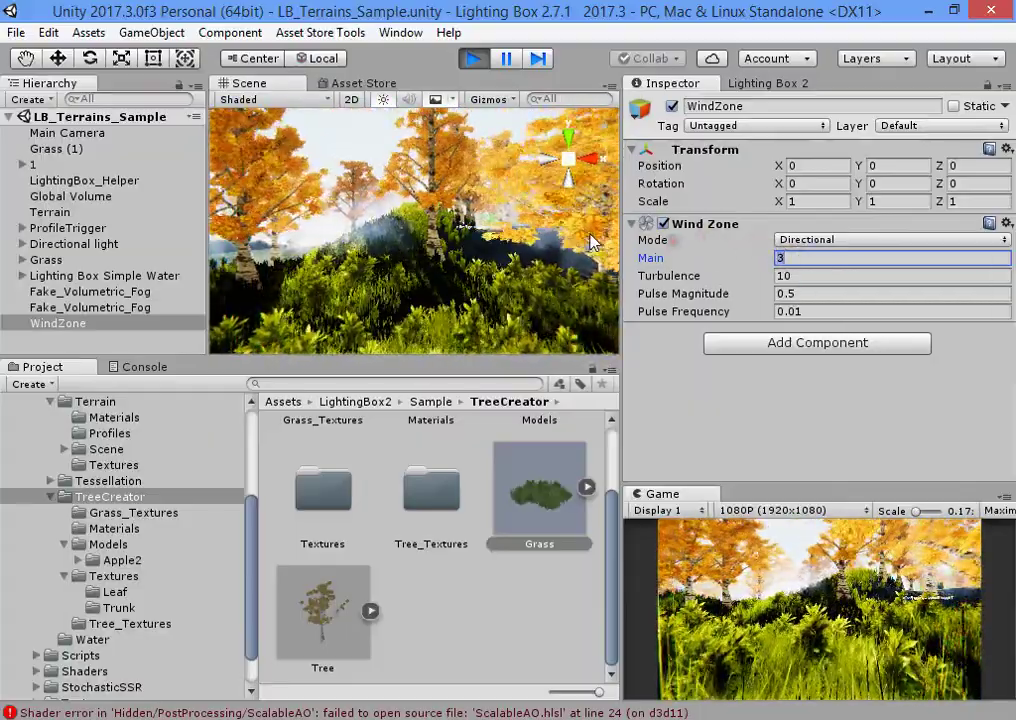
pyautogui.write('1')
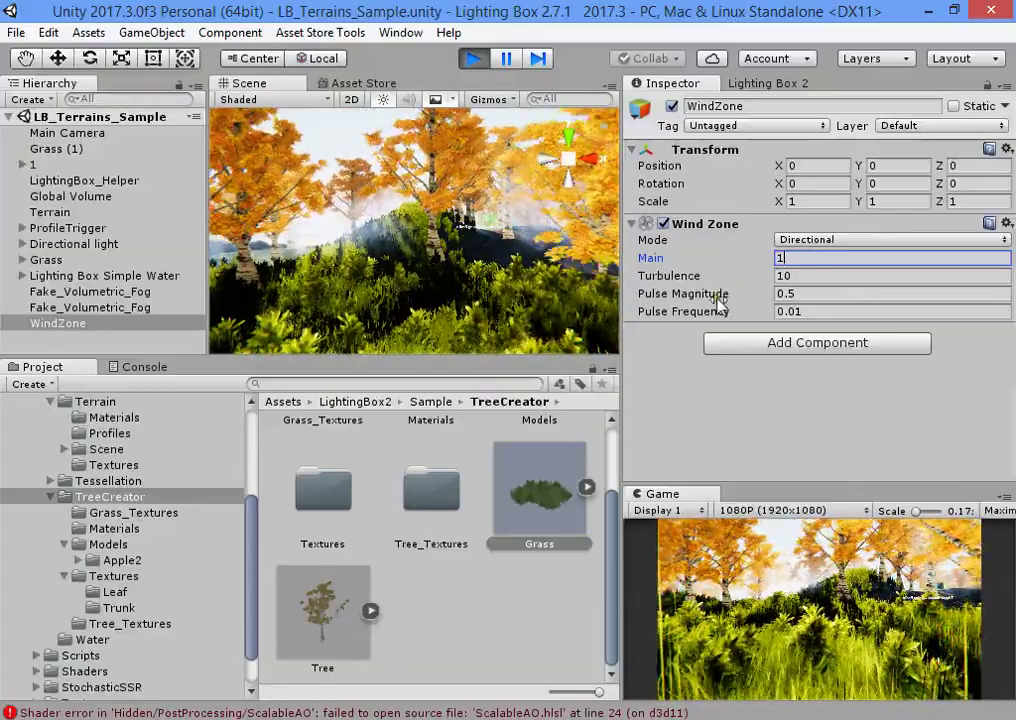
# - Set the Wind Zone's Pulse Magnitude to 0.3
pyautogui.moveTo(717, 298); pyautogui.dragTo(818, 311)
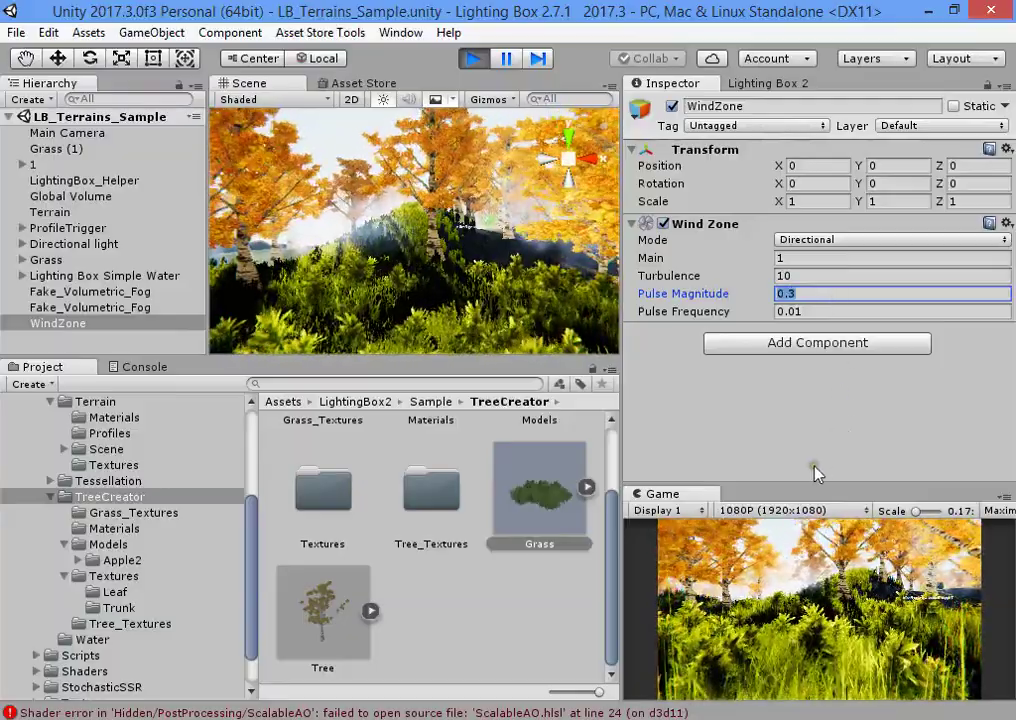
pyautogui.click(777, 560)
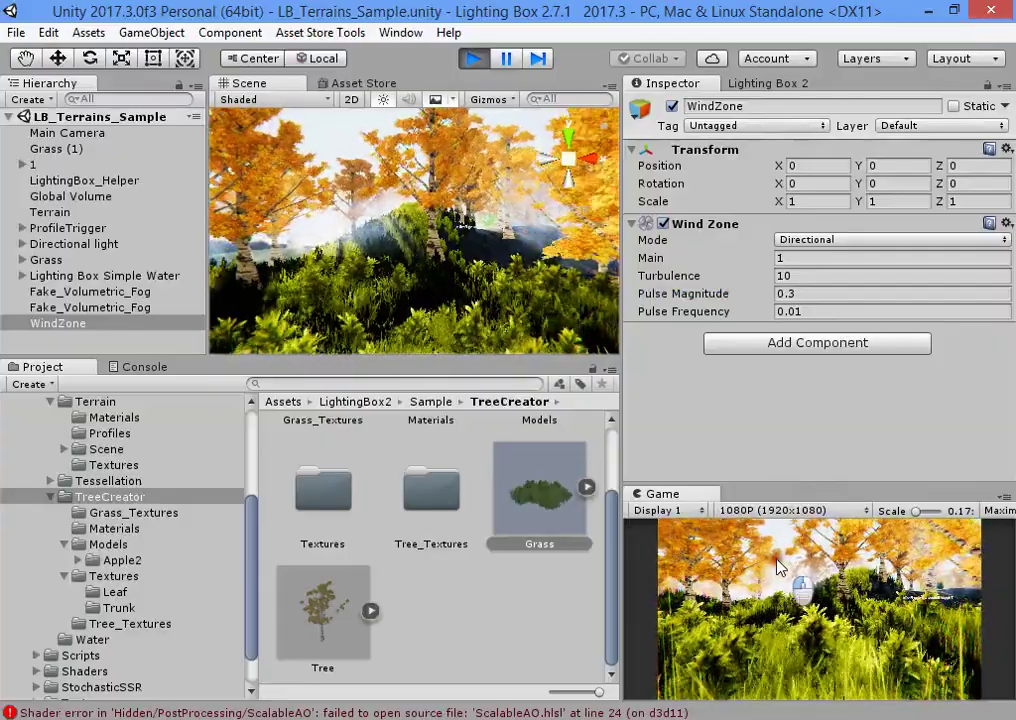
# - Examine the Wind Zone's radius, main, turbulence and pulse properties in Debug mode and return the Inspector to Normal
pyautogui.click(1003, 85)
pyautogui.click(968, 129)
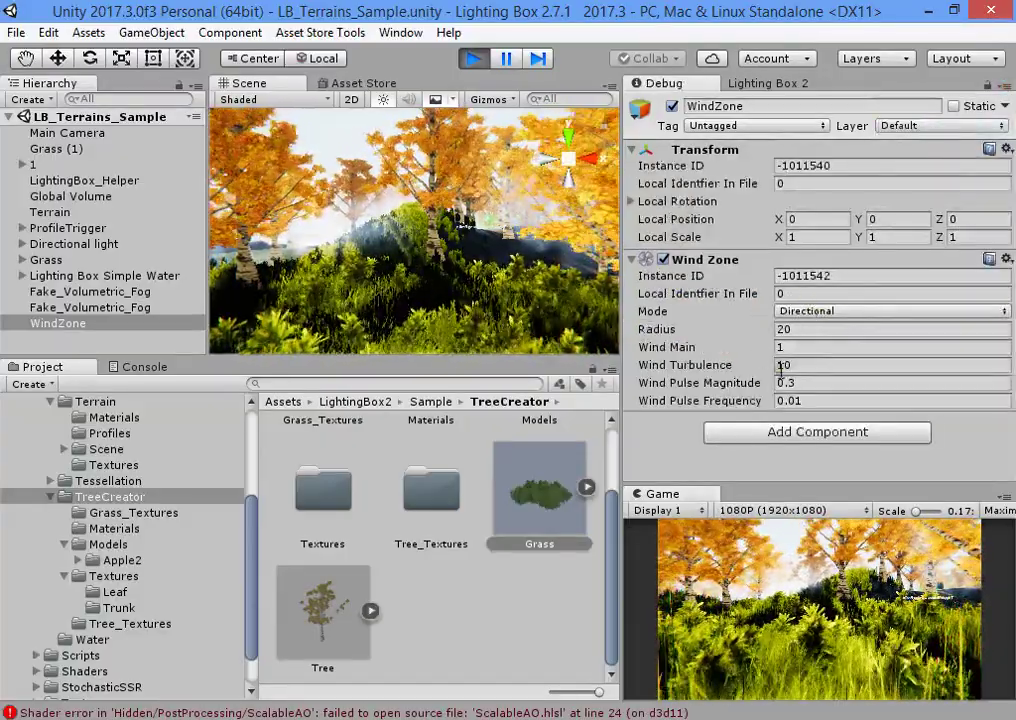
pyautogui.click(795, 332)
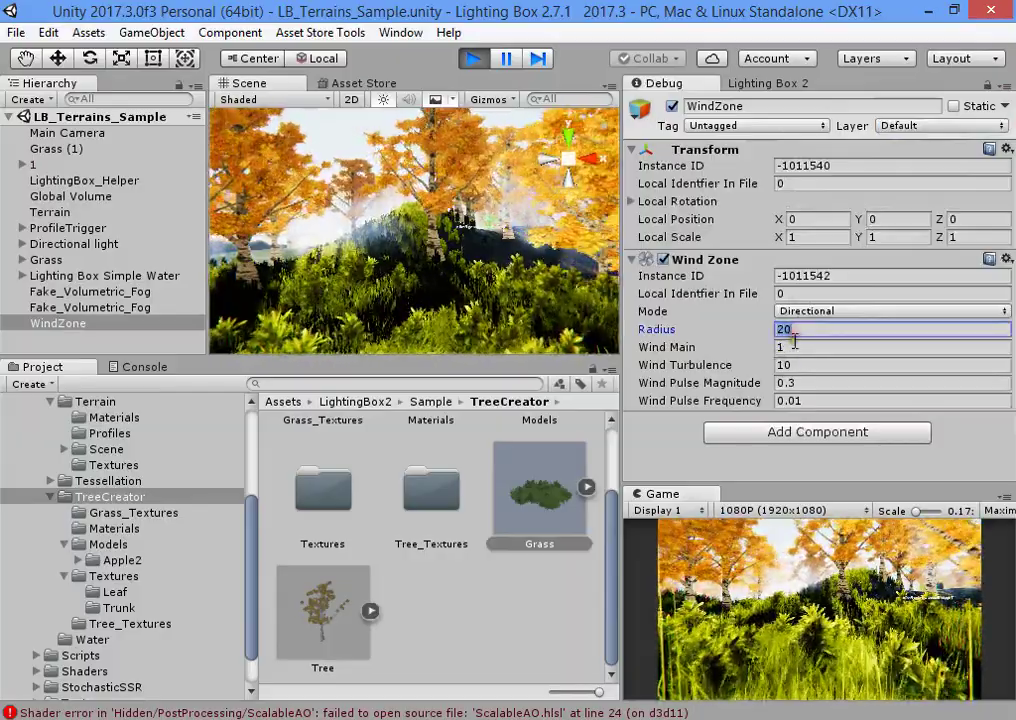
pyautogui.click(798, 349)
pyautogui.click(810, 369)
pyautogui.click(822, 385)
pyautogui.click(830, 398)
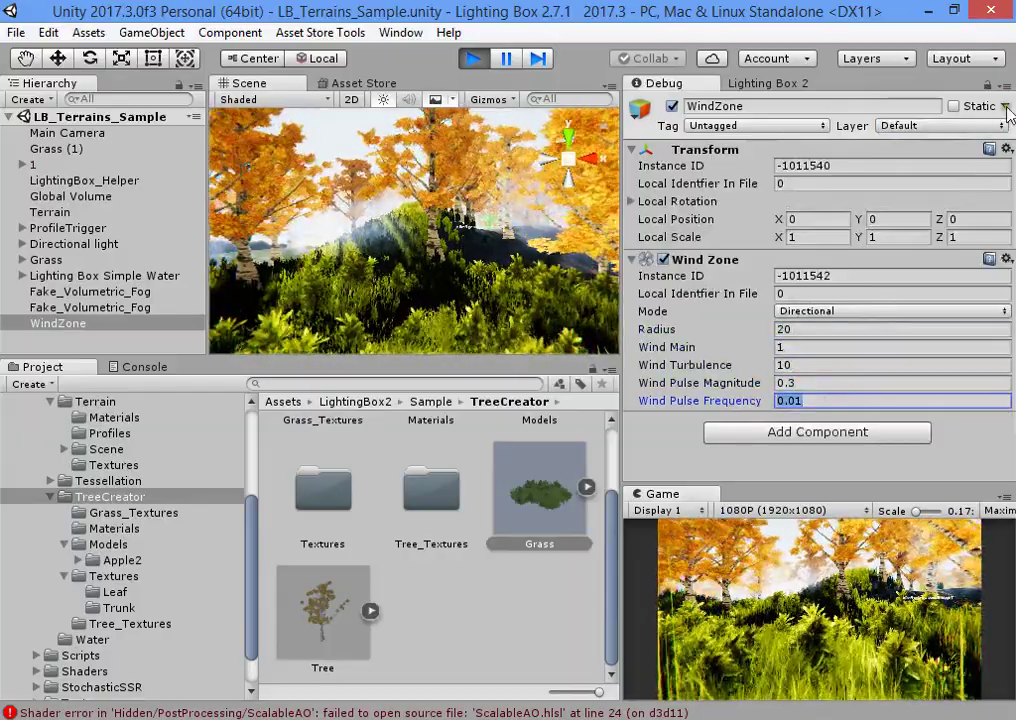
pyautogui.click(1003, 88)
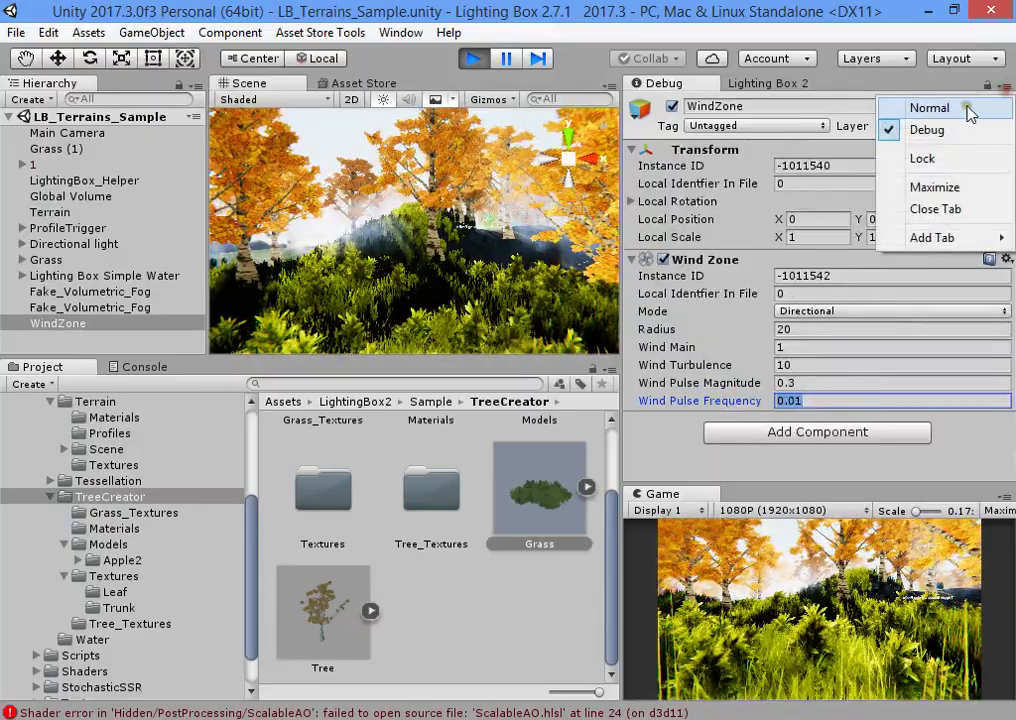
pyautogui.click(966, 107)
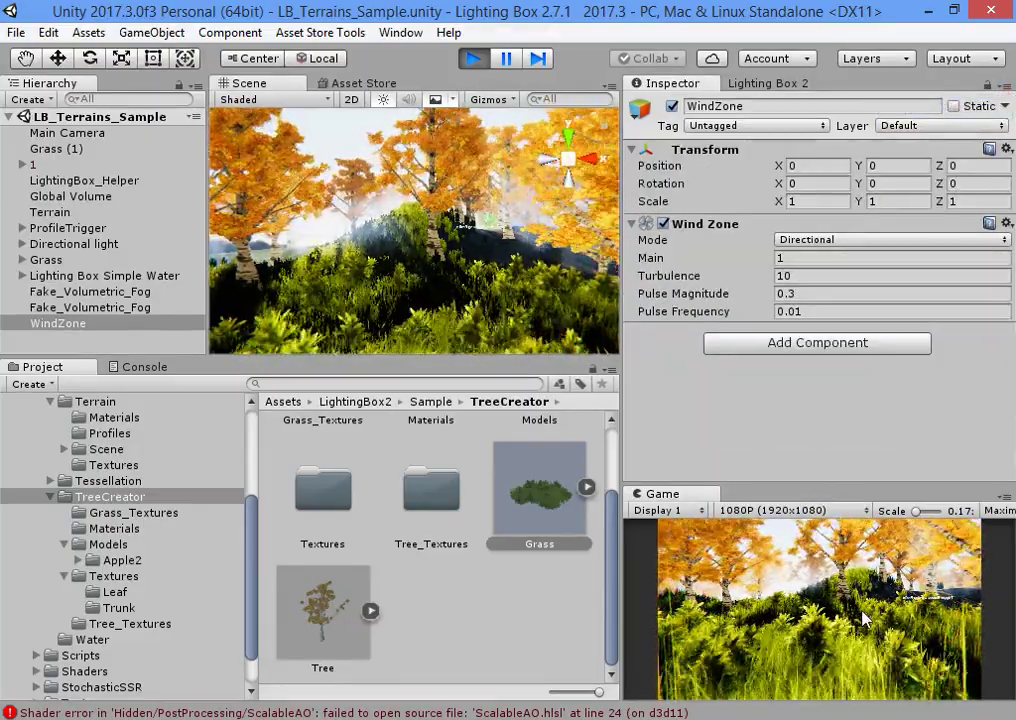
pyautogui.click(597, 718)
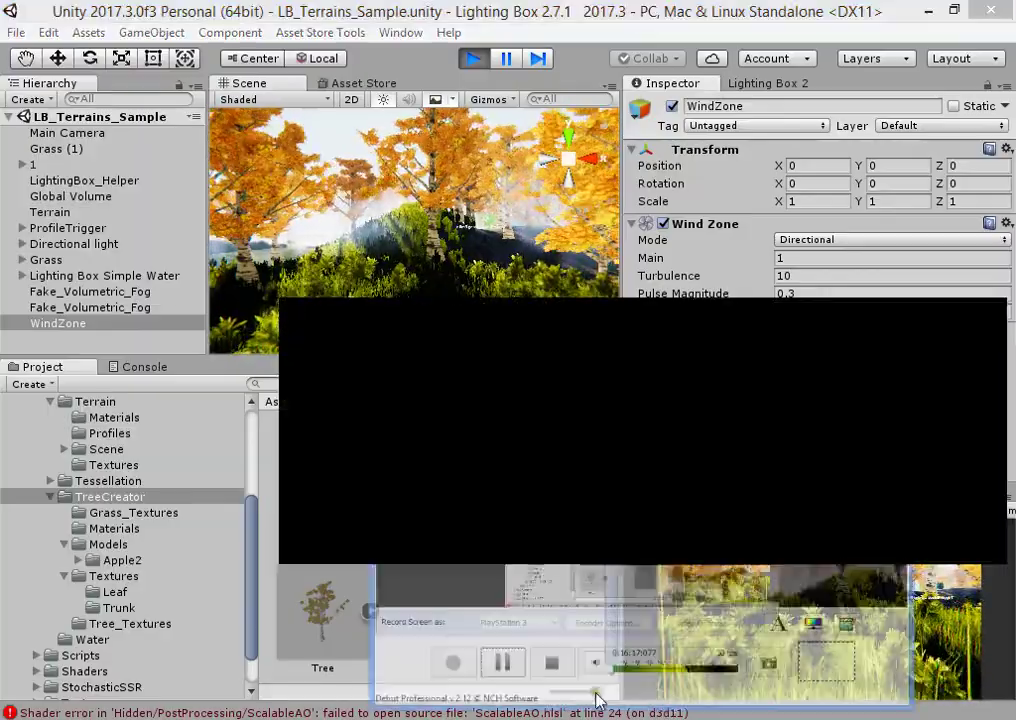